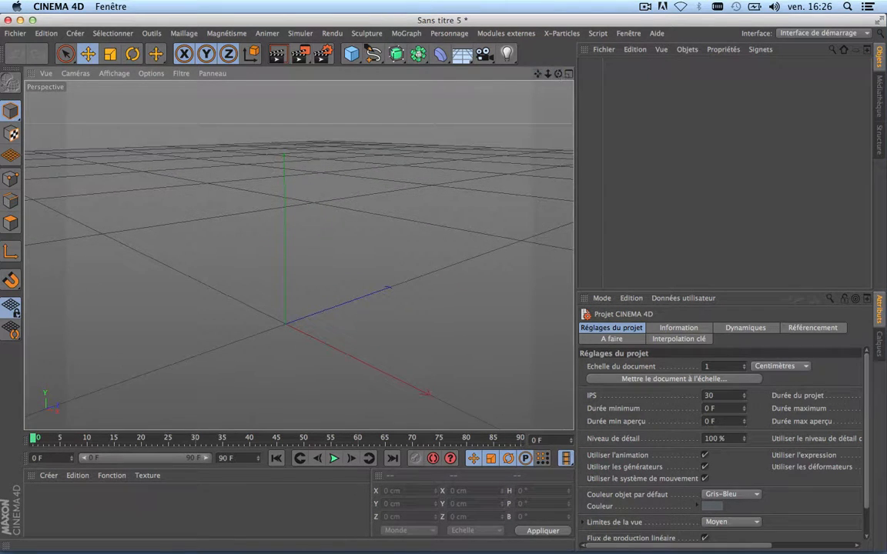
pyautogui.moveTo(557, 75); pyautogui.dragTo(494, 86)
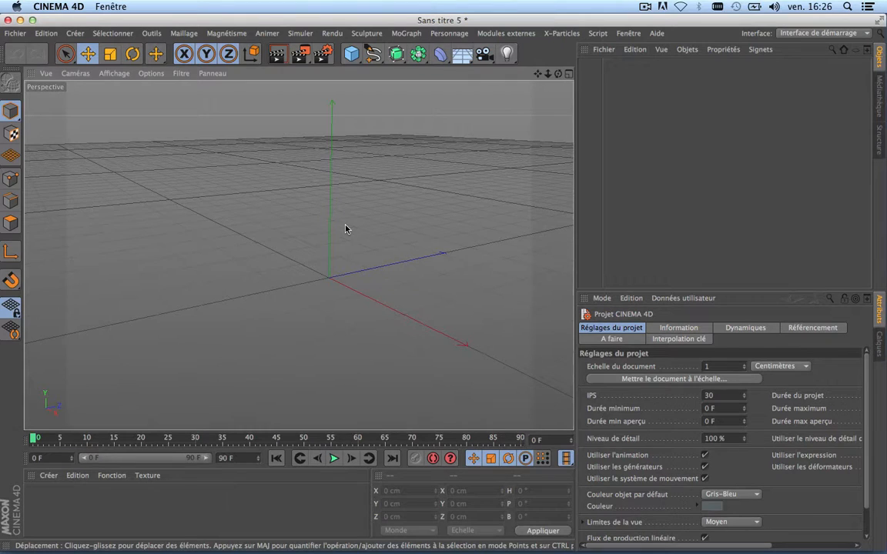
pyautogui.scroll(-3, 346, 229)
pyautogui.moveTo(537, 73); pyautogui.dragTo(508, 96)
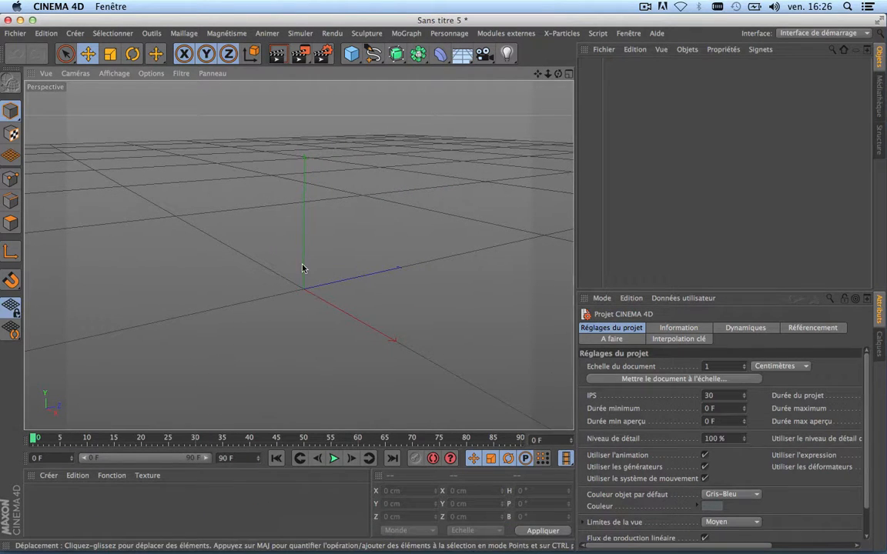
pyautogui.scroll(-4, 303, 268)
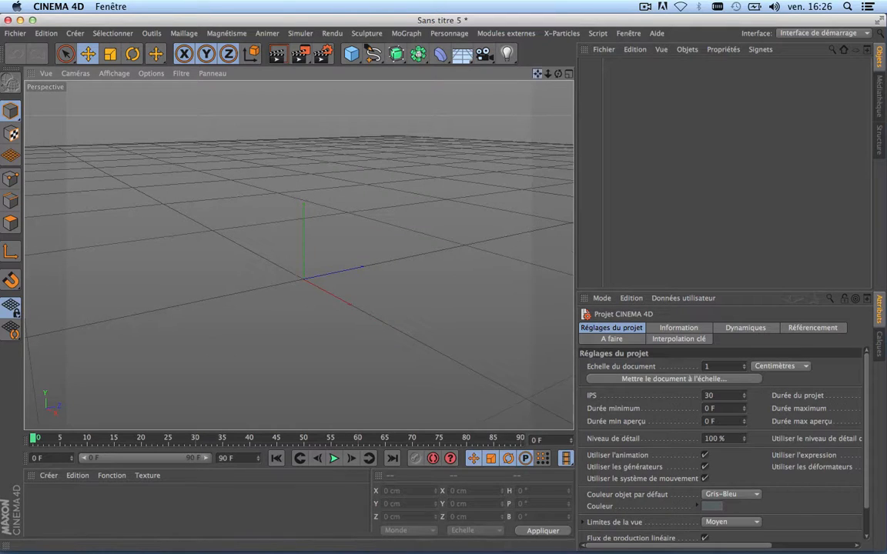
pyautogui.moveTo(538, 73); pyautogui.dragTo(556, 79)
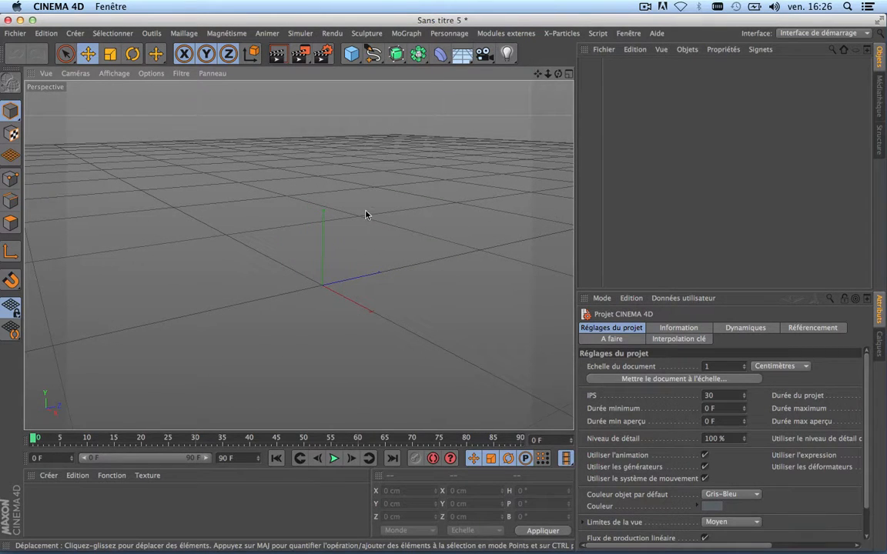
pyautogui.scroll(-3, 418, 241)
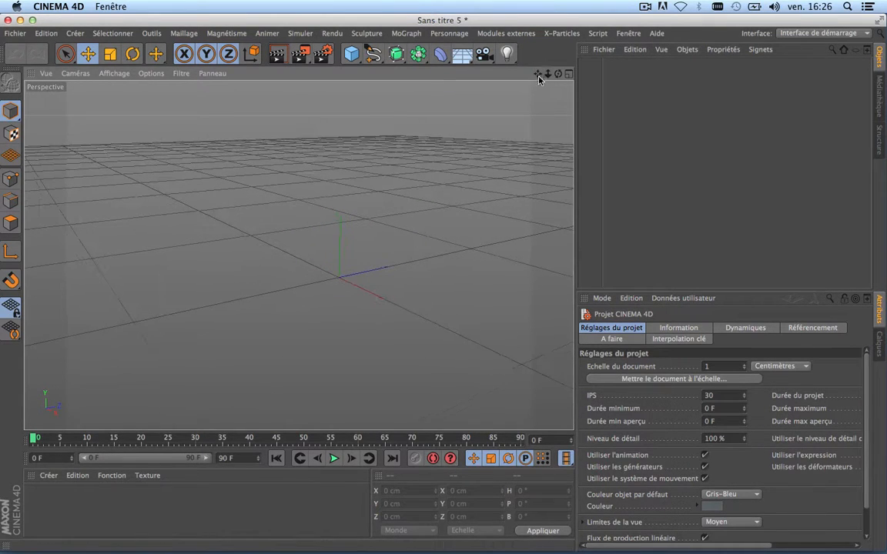
pyautogui.moveTo(537, 73); pyautogui.dragTo(494, 99)
pyautogui.moveTo(557, 73); pyautogui.dragTo(539, 74)
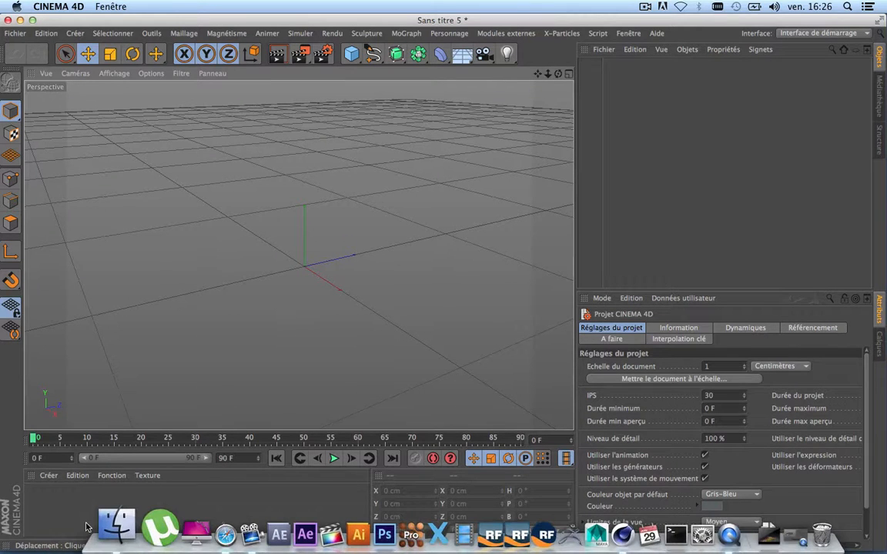
# Step: Import ferrari_599gtb.obj from the ferrari_599_gtb_obj folder in Téléchargements into Cinema 4D, keeping the default Wavefront import options
pyautogui.click(106, 530)
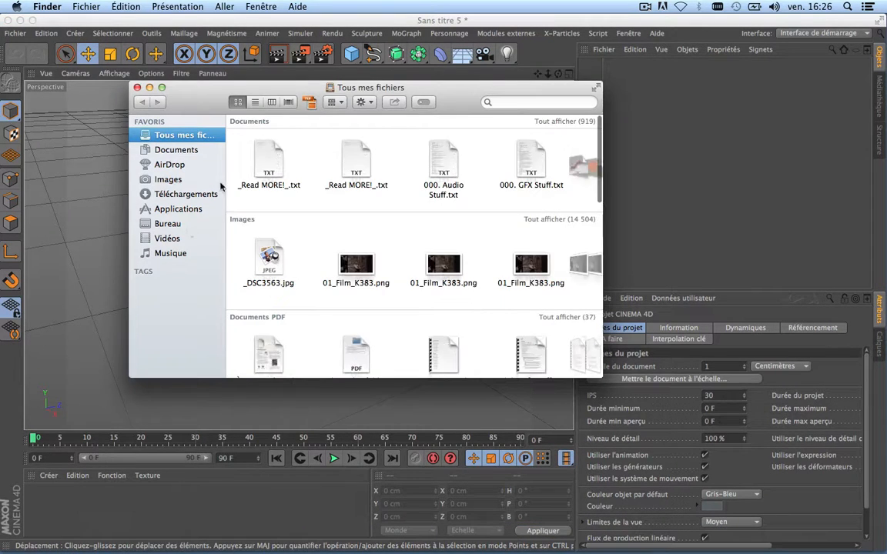
pyautogui.click(177, 197)
pyautogui.scroll(-5, 291, 198)
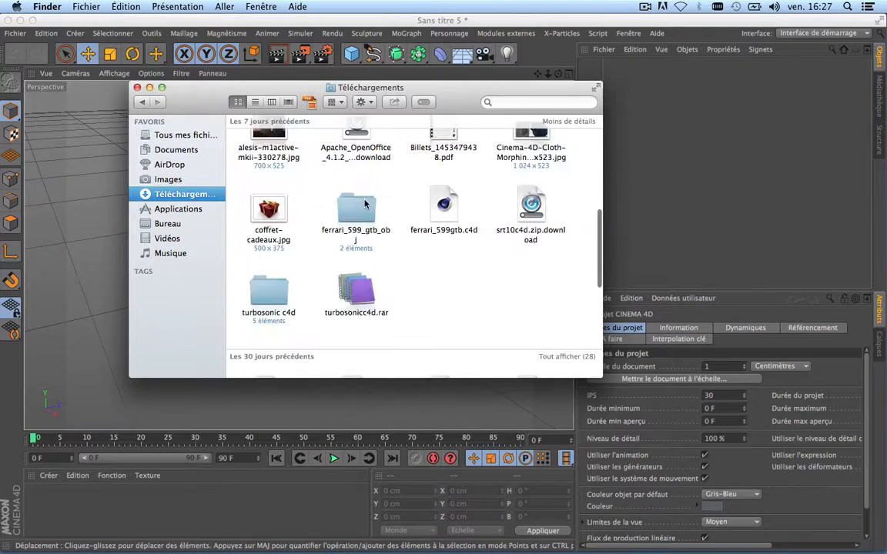
pyautogui.doubleClick(358, 206)
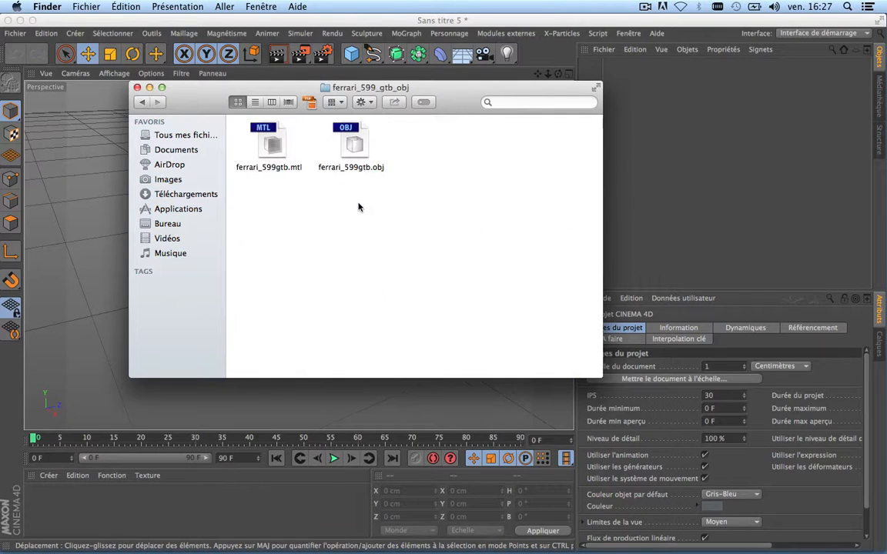
pyautogui.click(355, 147)
pyautogui.moveTo(355, 147); pyautogui.dragTo(713, 143)
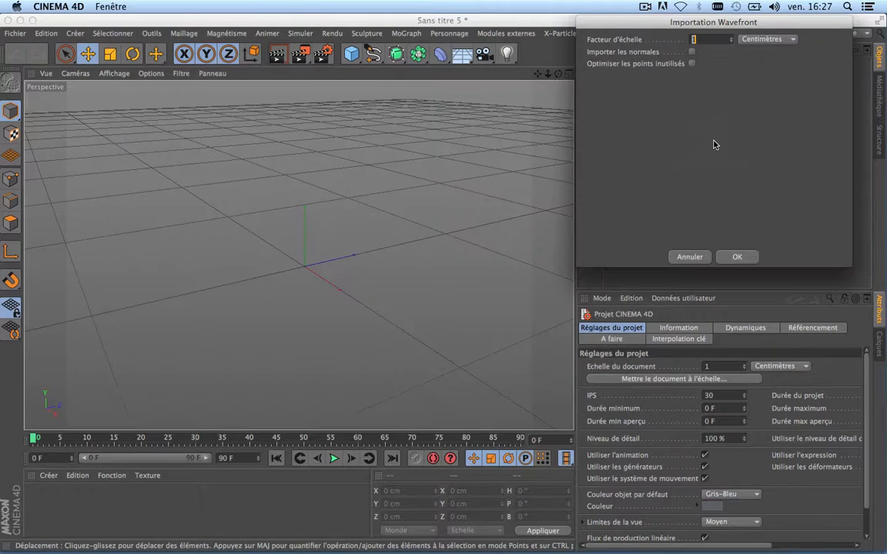
pyautogui.click(737, 257)
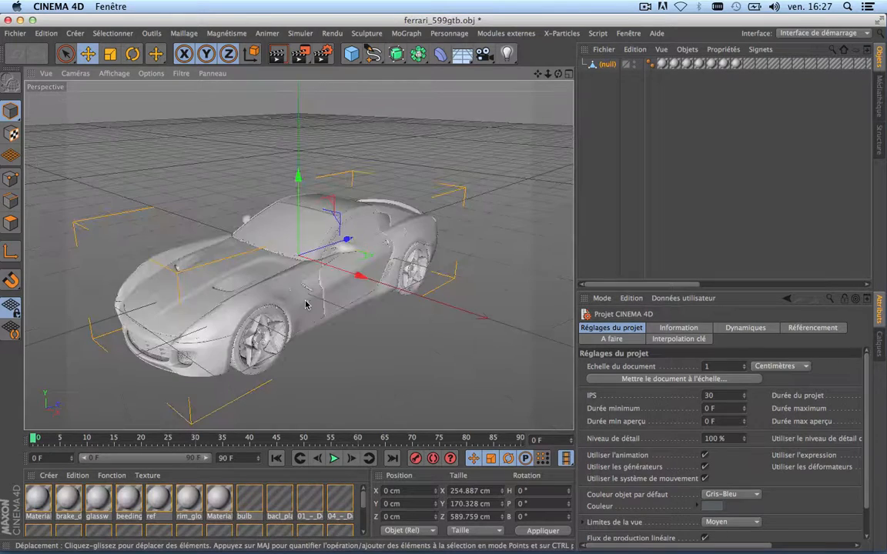
pyautogui.scroll(-4, 306, 304)
pyautogui.scroll(10, 306, 304)
pyautogui.scroll(-10, 306, 304)
pyautogui.scroll(5, 306, 303)
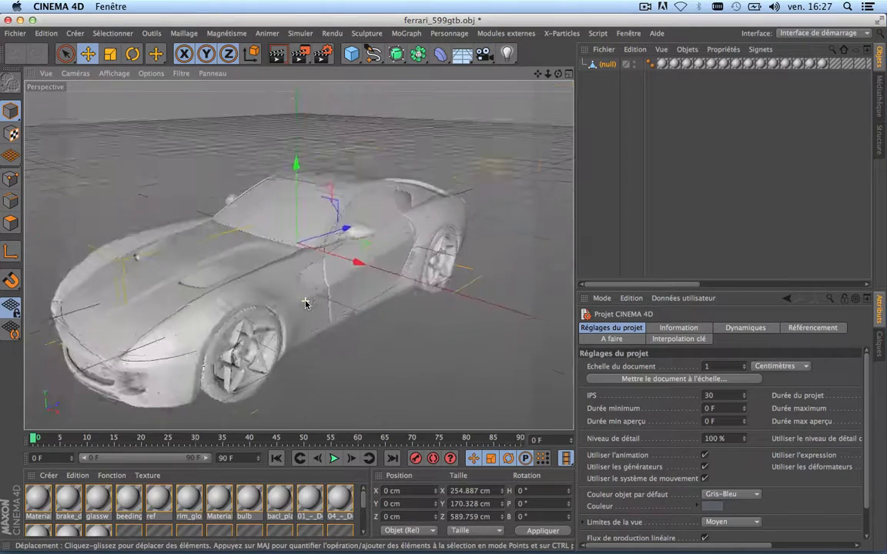
pyautogui.scroll(-2, 306, 303)
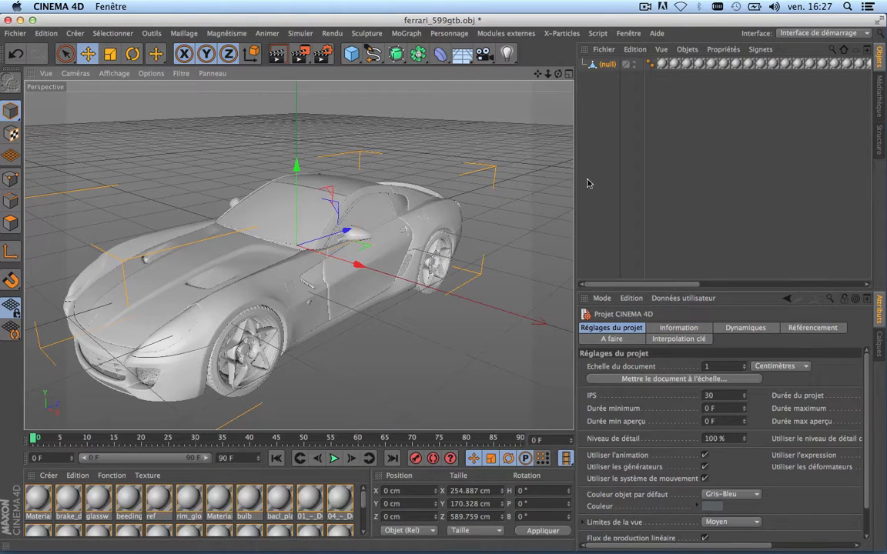
# Step: Delete all the texture tags from the imported car object, keeping its polygon selection tags
pyautogui.moveTo(662, 76); pyautogui.dragTo(629, 115)
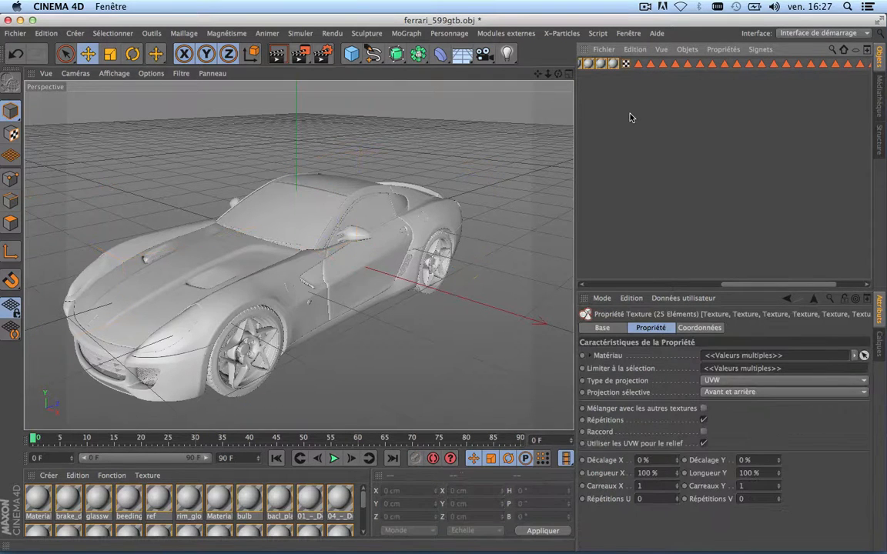
pyautogui.press('Delete')
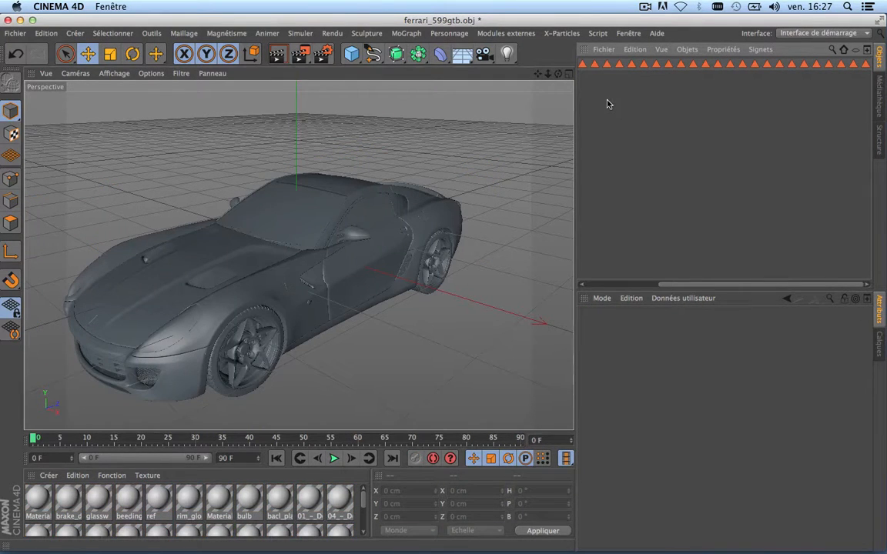
pyautogui.moveTo(576, 91); pyautogui.dragTo(678, 138)
# Step: Delete all the imported materials from the scene, including the remaining ones such as wipers, glass and car_bod
pyautogui.moveTo(461, 527); pyautogui.dragTo(2, 489)
pyautogui.press('Delete')
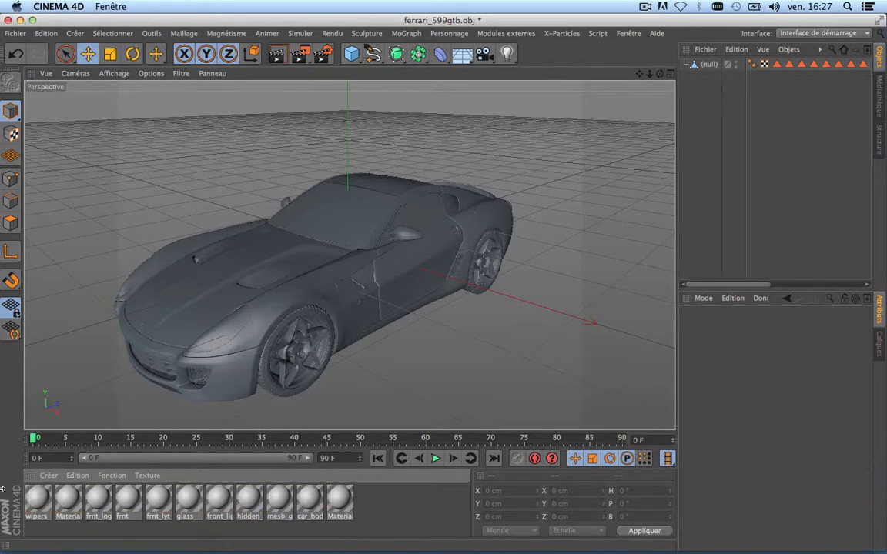
pyautogui.moveTo(322, 501); pyautogui.dragTo(31, 501)
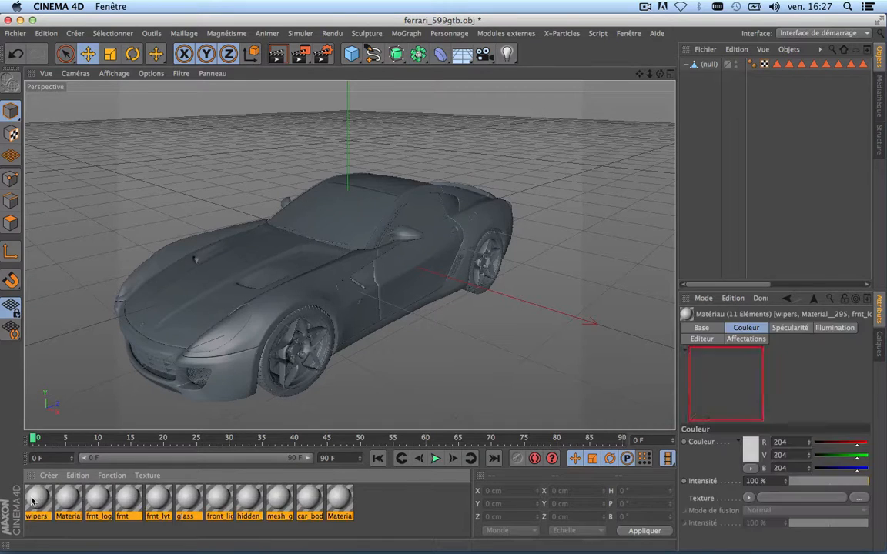
pyautogui.press('Delete')
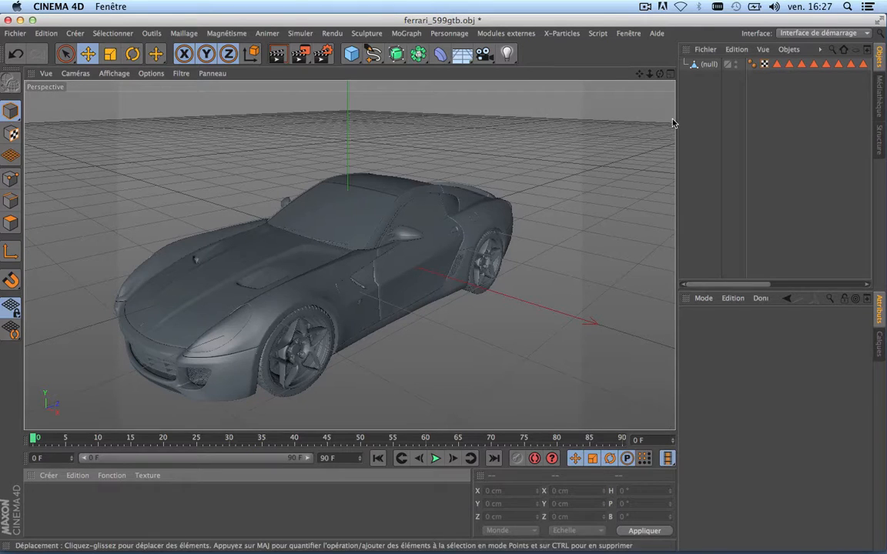
# Step: Restore the car's polygon selections Sélection 2, 3 and 4, ending on Sélection 2, to examine which parts each covers
pyautogui.moveTo(676, 119); pyautogui.dragTo(551, 120)
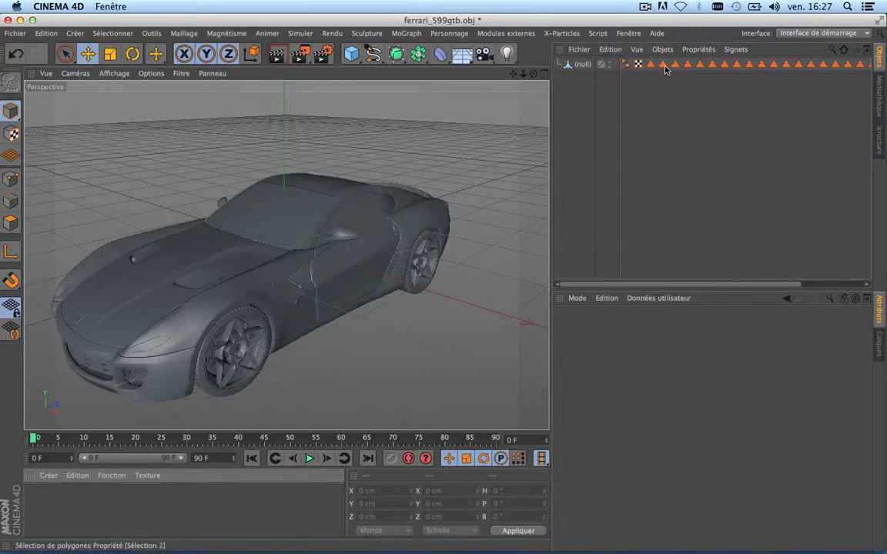
pyautogui.click(650, 65)
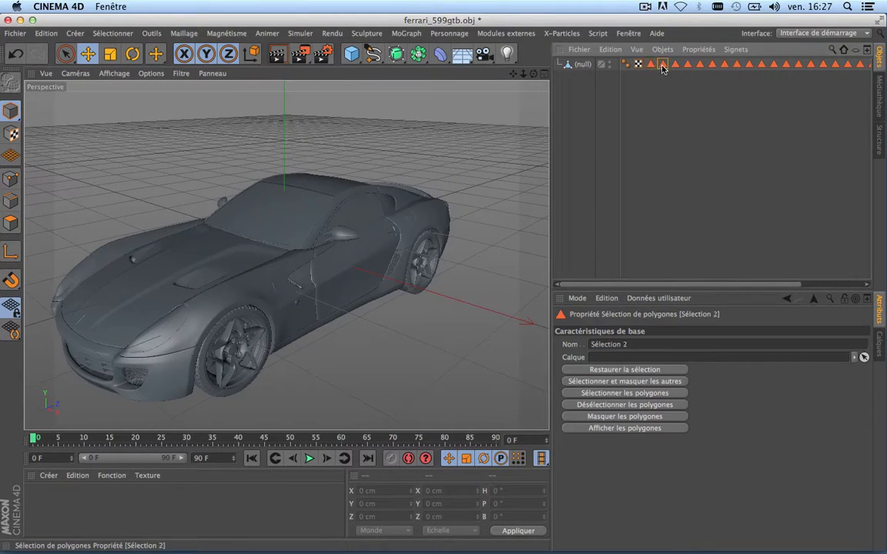
pyautogui.doubleClick(662, 65)
pyautogui.doubleClick(675, 65)
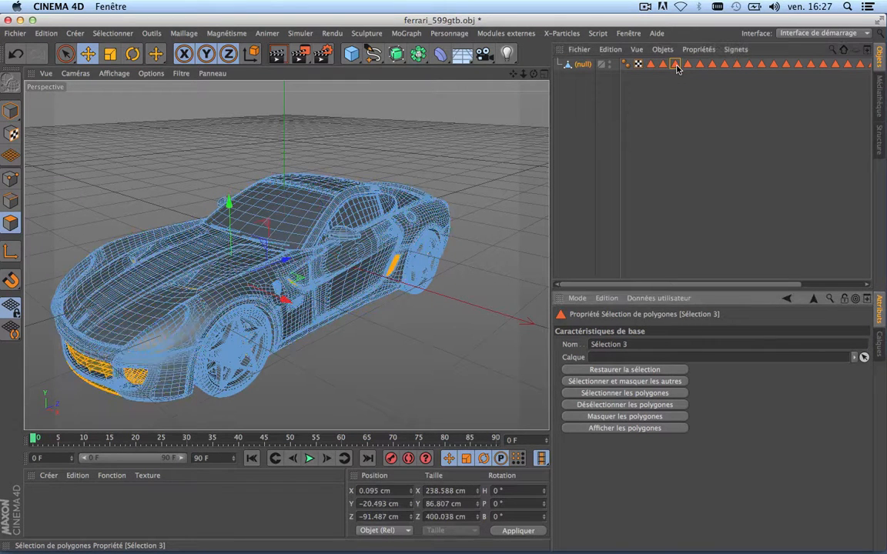
pyautogui.doubleClick(687, 65)
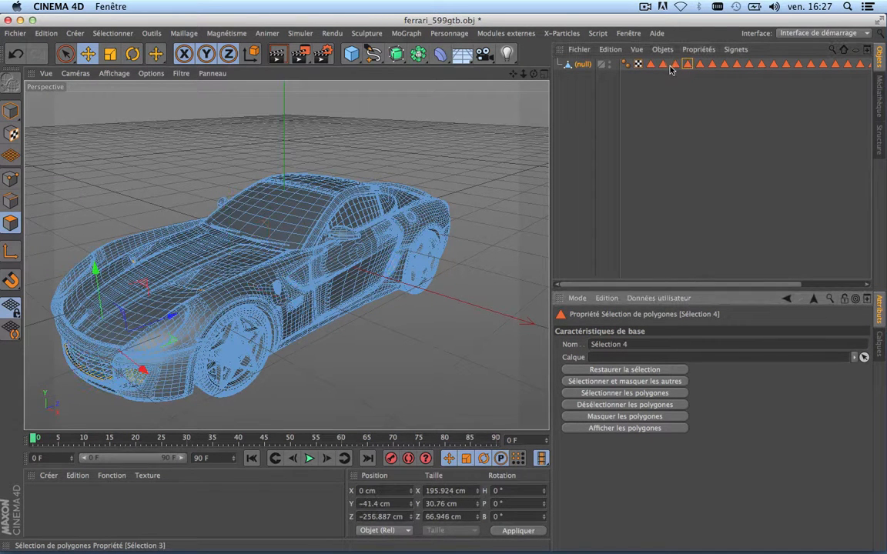
pyautogui.doubleClick(664, 65)
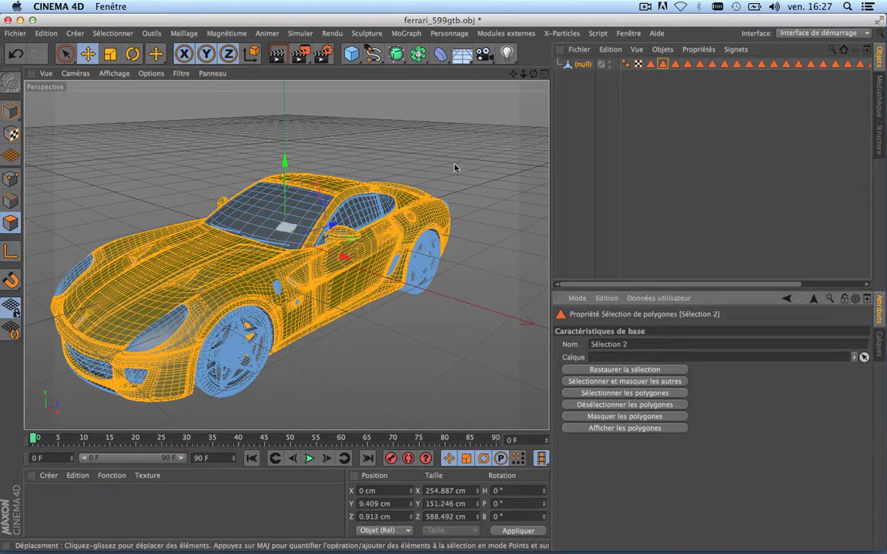
# Step: Select all of the car's polygons and then deselect everything to clear the polygon selection
pyautogui.scroll(5, 141, 281)
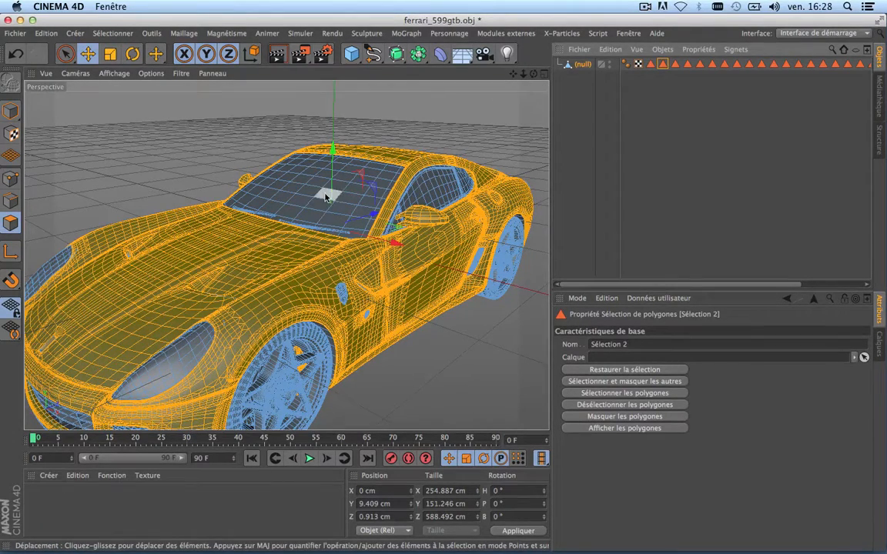
pyautogui.scroll(4, 327, 194)
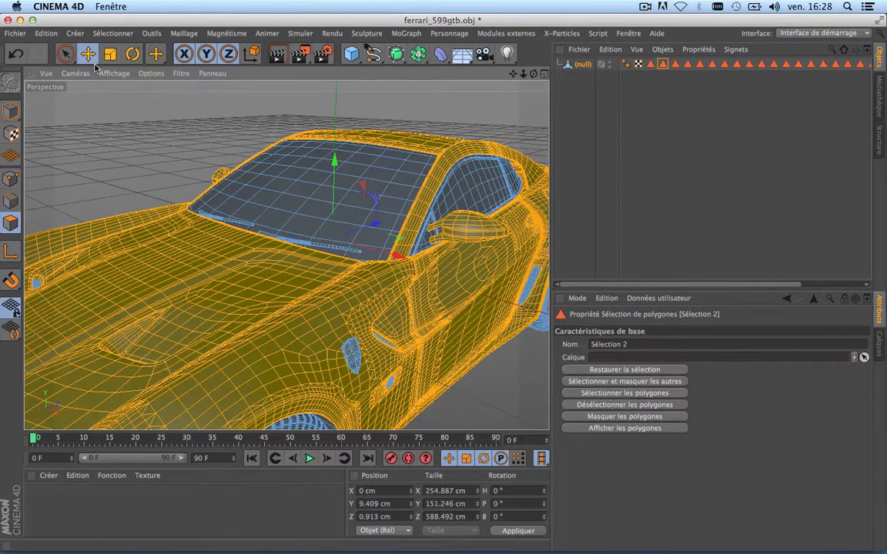
pyautogui.click(378, 237)
pyautogui.press('super+a')
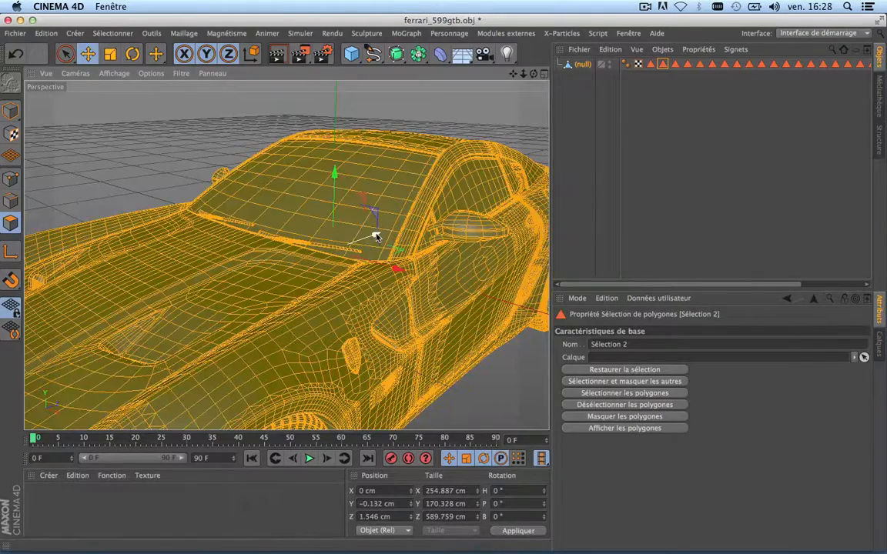
pyautogui.press('super+shift+a')
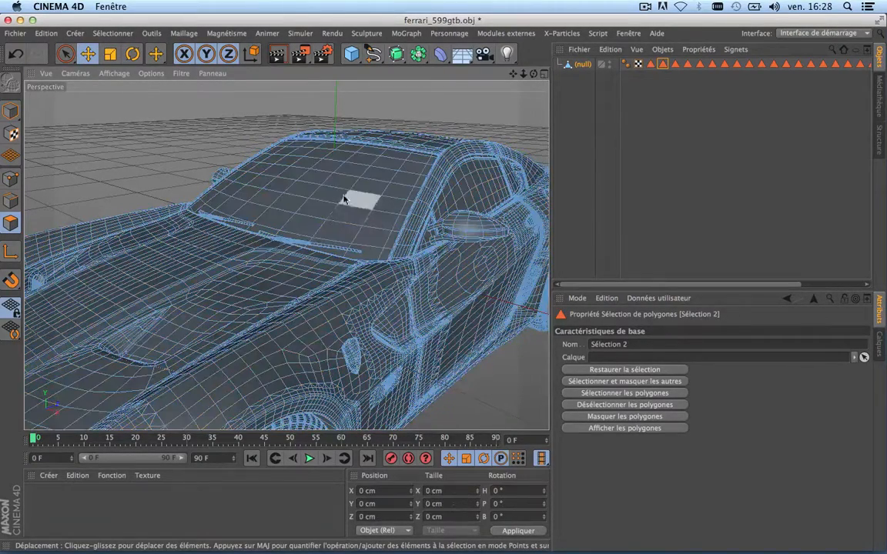
# Step: Select the windshield's polygons with the selection brush and save them as a polygon selection
pyautogui.click(312, 177)
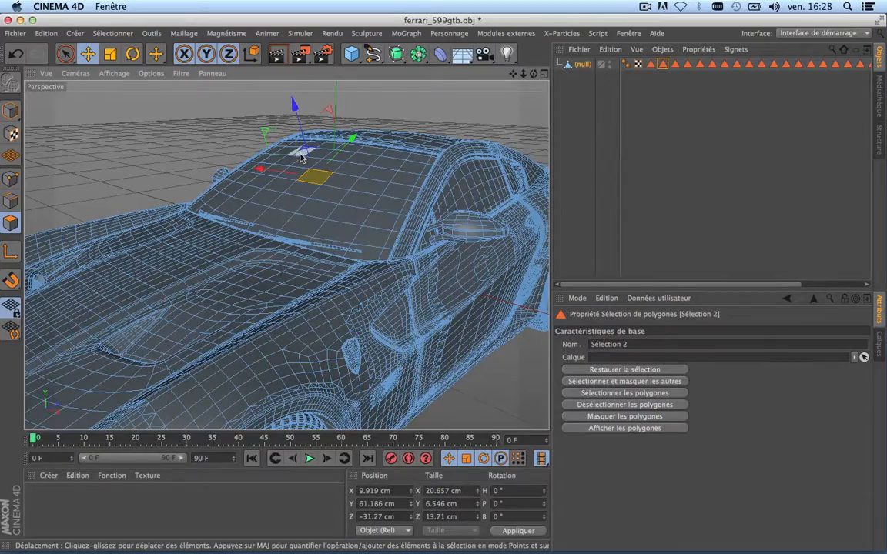
pyautogui.click(65, 53)
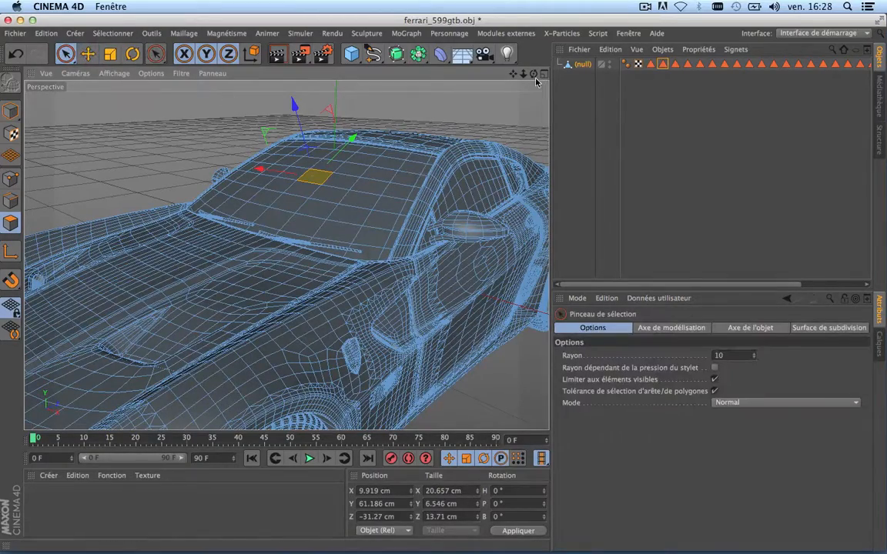
pyautogui.moveTo(534, 75)
pyautogui.mouseDown()
pyautogui.moveTo(477, 63)
pyautogui.moveTo(667, 189)
pyautogui.mouseUp()
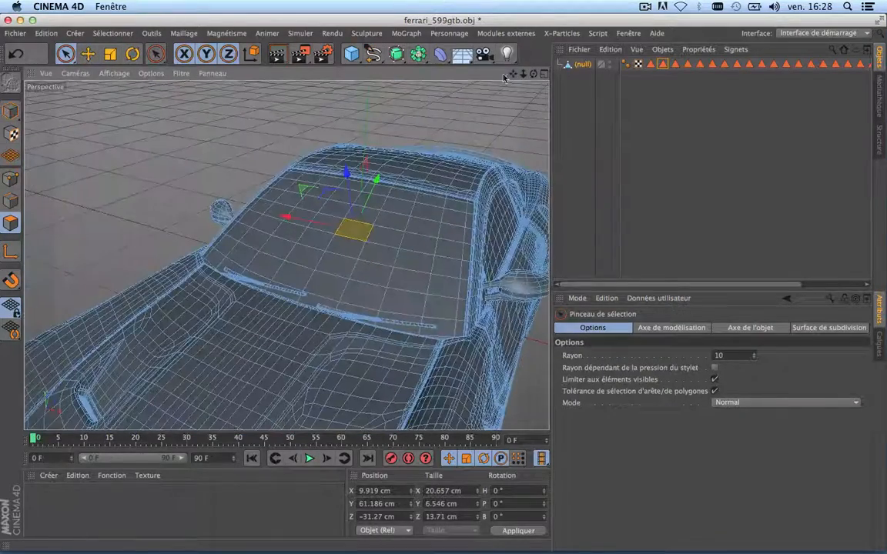
pyautogui.moveTo(296, 182)
pyautogui.mouseDown()
pyautogui.moveTo(448, 212)
pyautogui.moveTo(433, 304)
pyautogui.moveTo(423, 251)
pyautogui.moveTo(314, 204)
pyautogui.moveTo(264, 205)
pyautogui.moveTo(249, 222)
pyautogui.moveTo(248, 245)
pyautogui.moveTo(339, 263)
pyautogui.moveTo(352, 277)
pyautogui.moveTo(316, 231)
pyautogui.moveTo(331, 216)
pyautogui.moveTo(286, 255)
pyautogui.mouseUp()
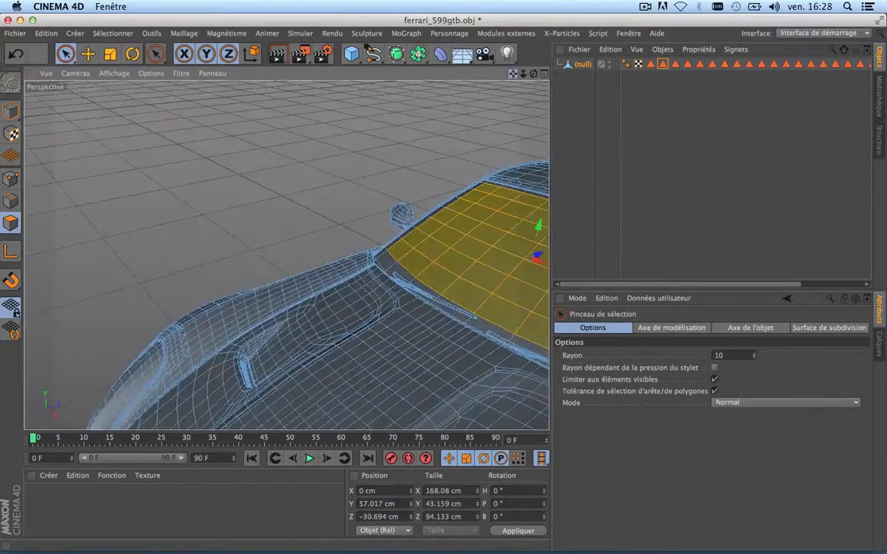
pyautogui.keyDown('alt'); pyautogui.moveTo(354, 254); pyautogui.dragTo(286, 255); pyautogui.keyUp('alt')
pyautogui.click(113, 33)
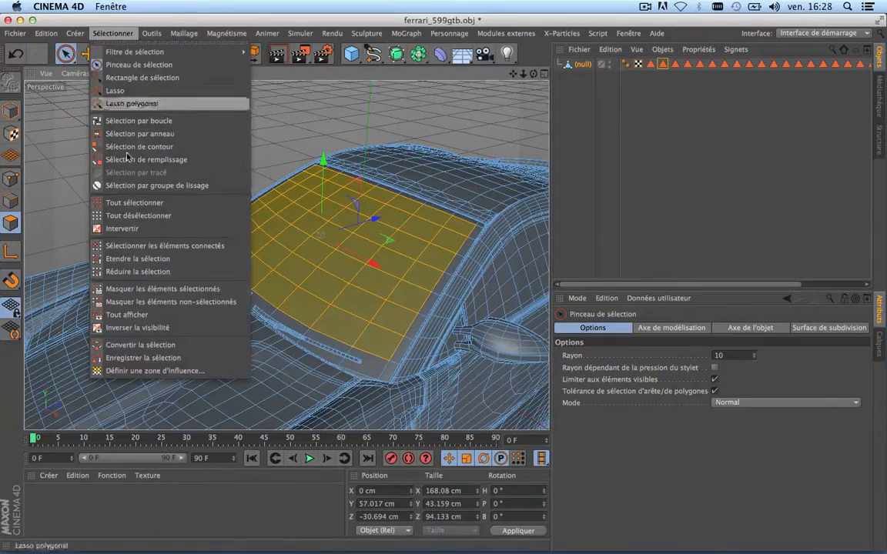
pyautogui.click(129, 359)
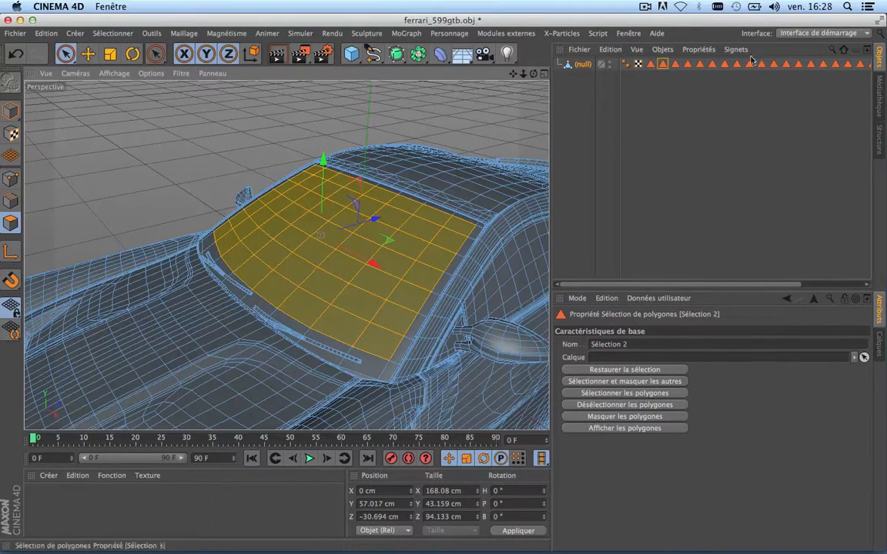
# Step: Restore the car's polygon selections Sélection 25, 24 and 19, ending on Sélection 25, to examine which polygons each covers
pyautogui.moveTo(551, 123); pyautogui.dragTo(323, 124)
pyautogui.click(718, 63)
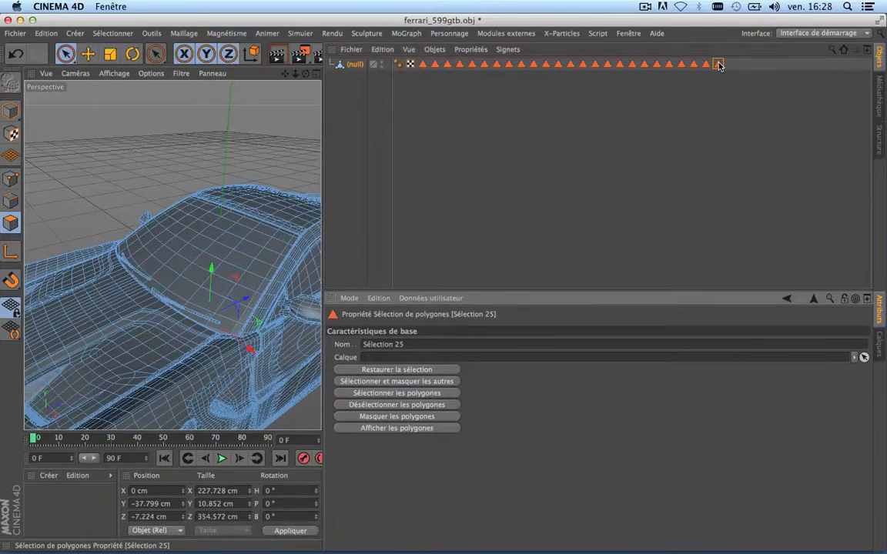
pyautogui.click(705, 64)
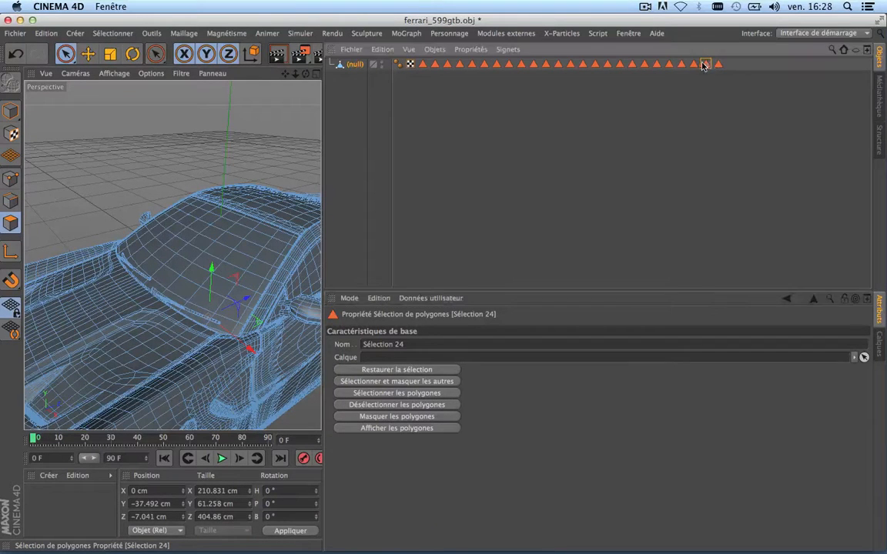
pyautogui.click(644, 64)
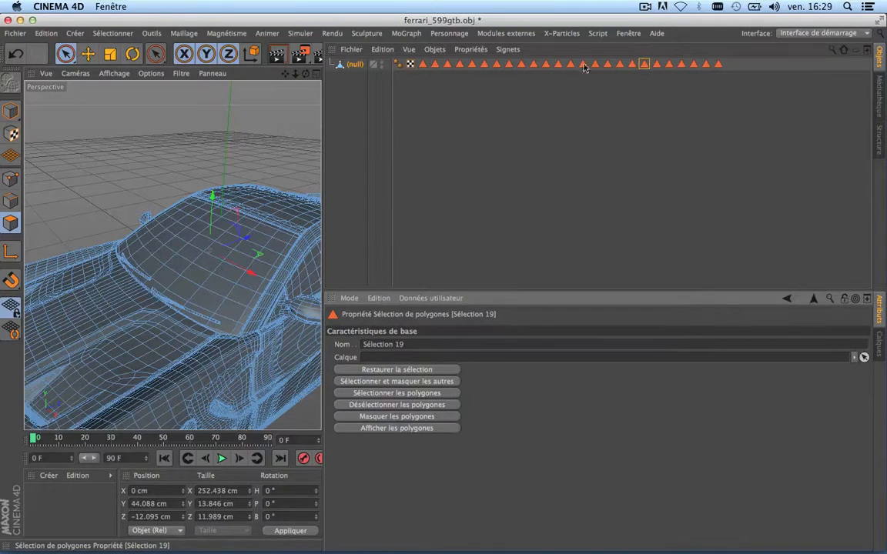
pyautogui.click(10, 110)
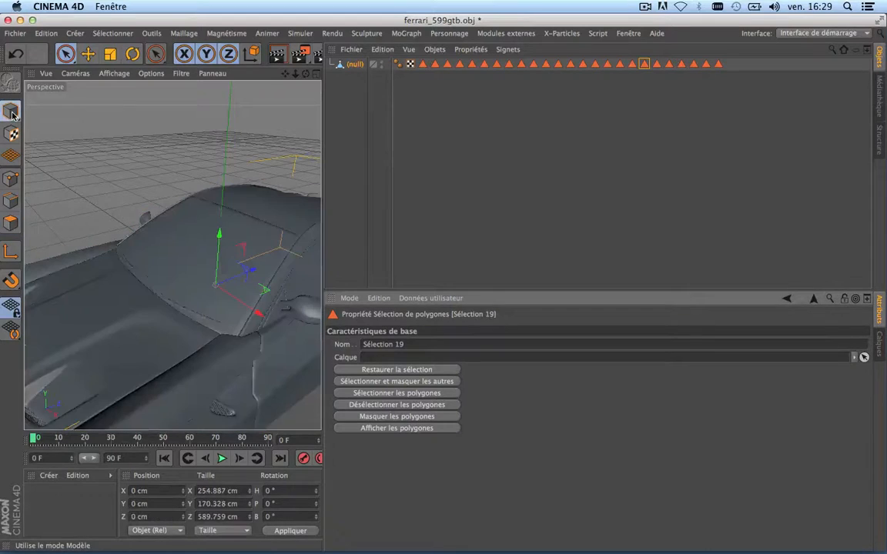
pyautogui.click(719, 64)
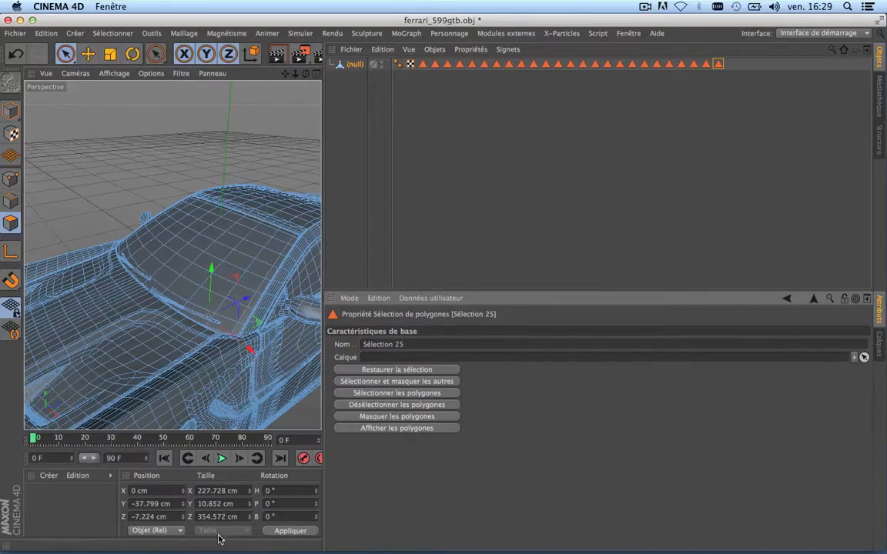
# Step: Restore polygon selections Sélection 1 and Sélection 2 and examine the parts of the car they cover
pyautogui.moveTo(323, 132); pyautogui.dragTo(588, 132)
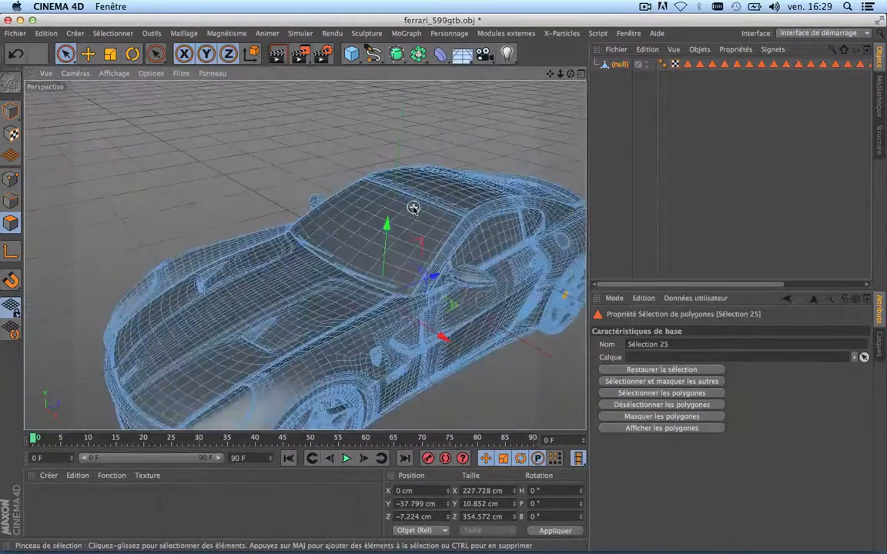
pyautogui.moveTo(552, 72); pyautogui.dragTo(493, 66)
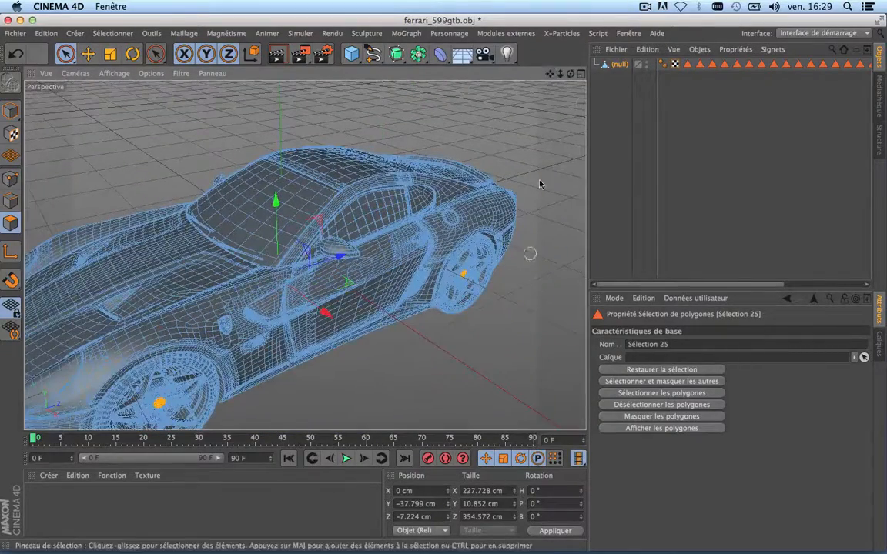
pyautogui.click(689, 64)
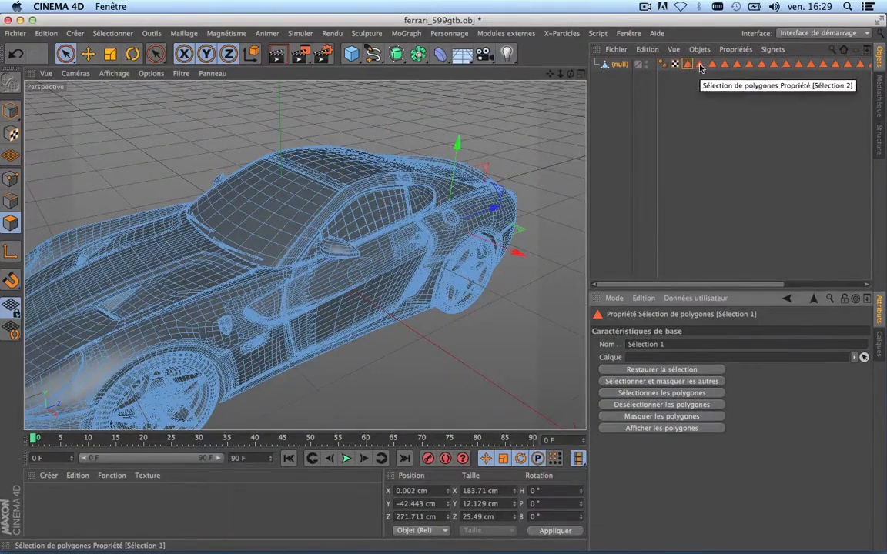
pyautogui.click(700, 64)
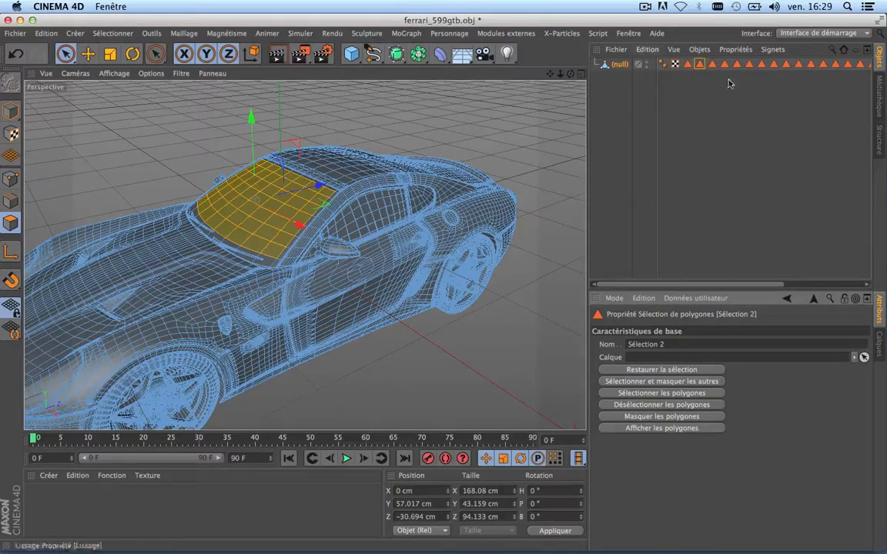
pyautogui.scroll(3, 214, 235)
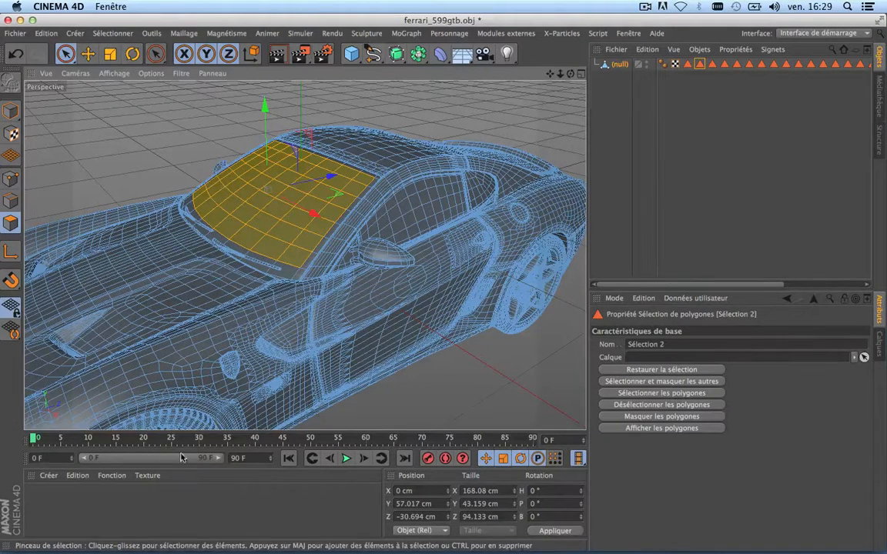
# Step: Delete all the polygon selection tags from the car mesh
pyautogui.click(689, 80)
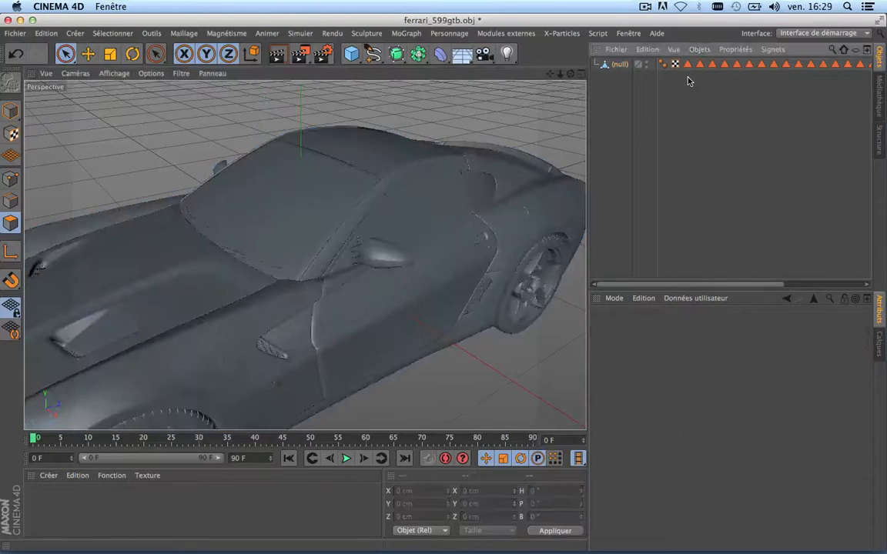
pyautogui.moveTo(687, 65); pyautogui.dragTo(884, 61)
pyautogui.press('Delete')
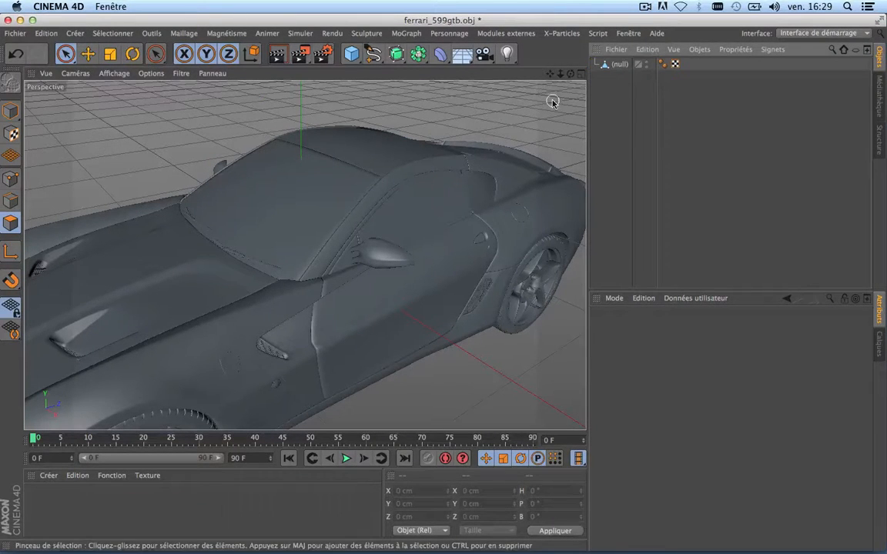
# Step: Return the car mesh to polygon mode and save the windshield's selected polygons as a new polygon selection
pyautogui.scroll(-5, 370, 204)
pyautogui.scroll(5, 370, 204)
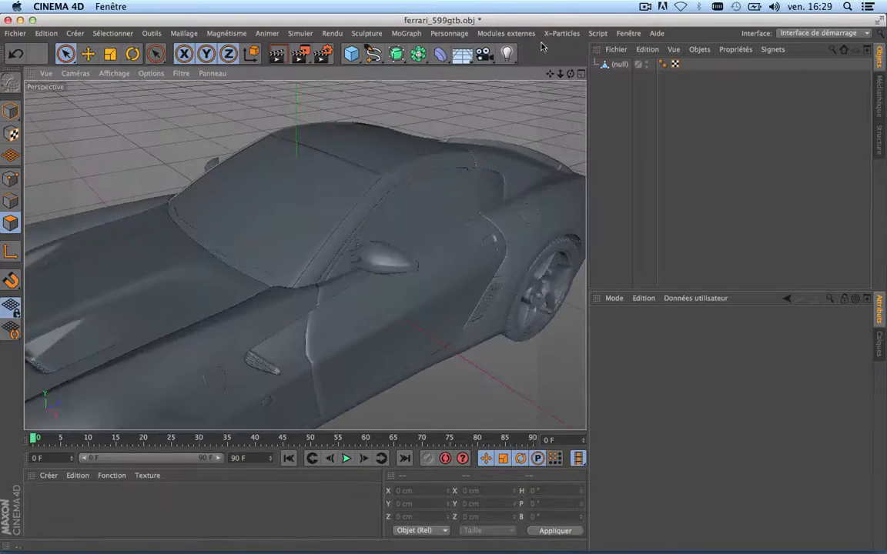
pyautogui.moveTo(549, 74); pyautogui.dragTo(305, 255)
pyautogui.moveTo(305, 256); pyautogui.dragTo(373, 280)
pyautogui.moveTo(572, 74)
pyautogui.mouseDown()
pyautogui.moveTo(500, 74)
pyautogui.moveTo(532, 85)
pyautogui.moveTo(508, 93)
pyautogui.mouseUp()
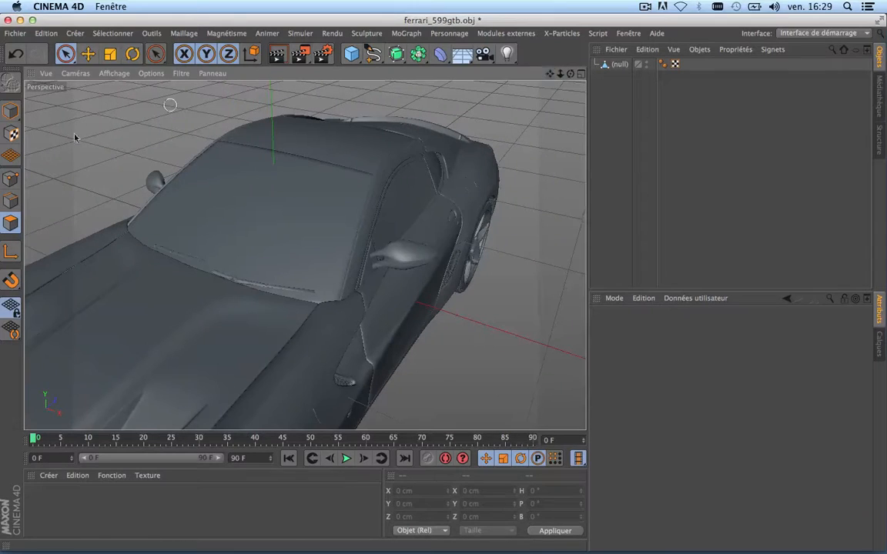
pyautogui.click(227, 197)
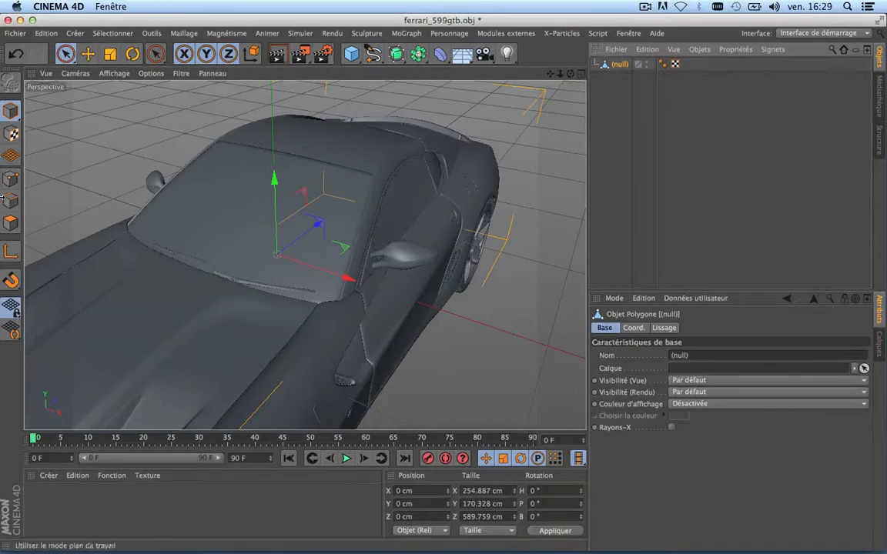
pyautogui.click(11, 223)
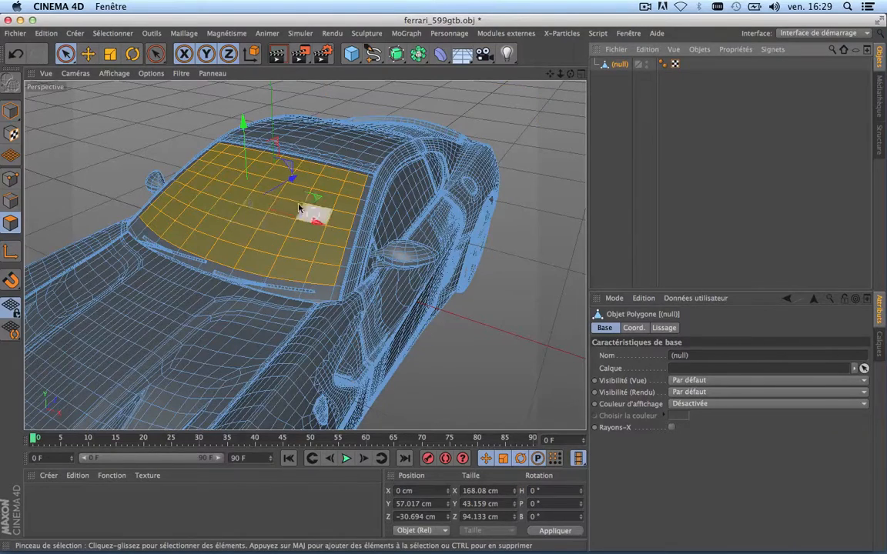
pyautogui.click(123, 33)
pyautogui.click(147, 358)
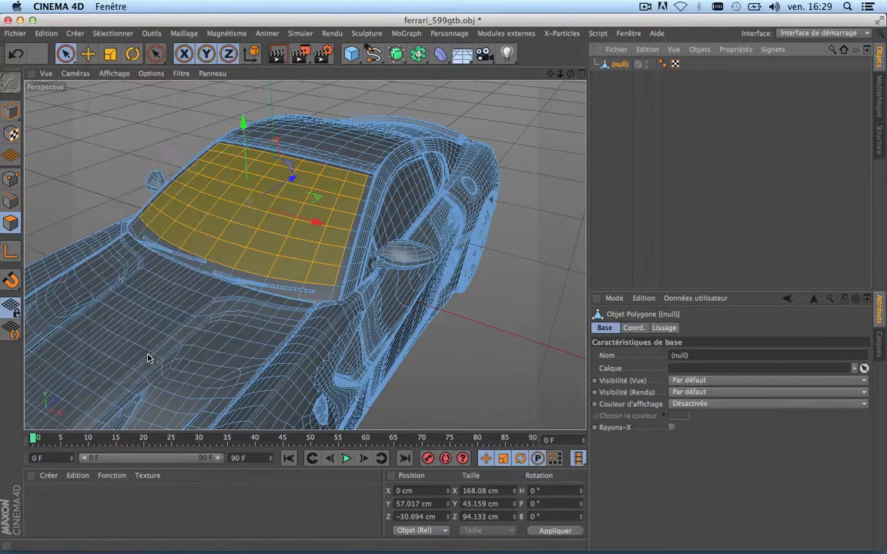
pyautogui.moveTo(570, 73); pyautogui.dragTo(331, 54)
pyautogui.scroll(-3, 422, 182)
pyautogui.click(655, 136)
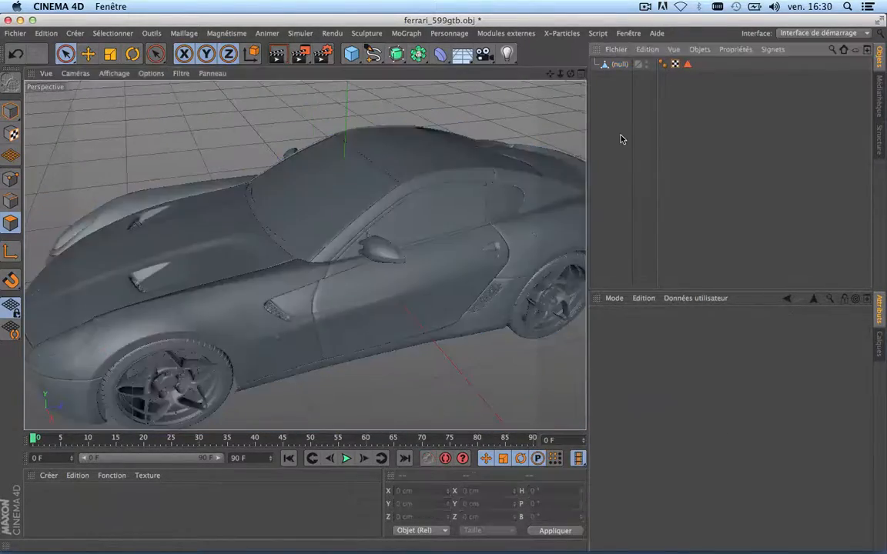
# Step: Group the car mesh under a null object, rename the group Car and collapse its hierarchy
pyautogui.scroll(-3, 420, 284)
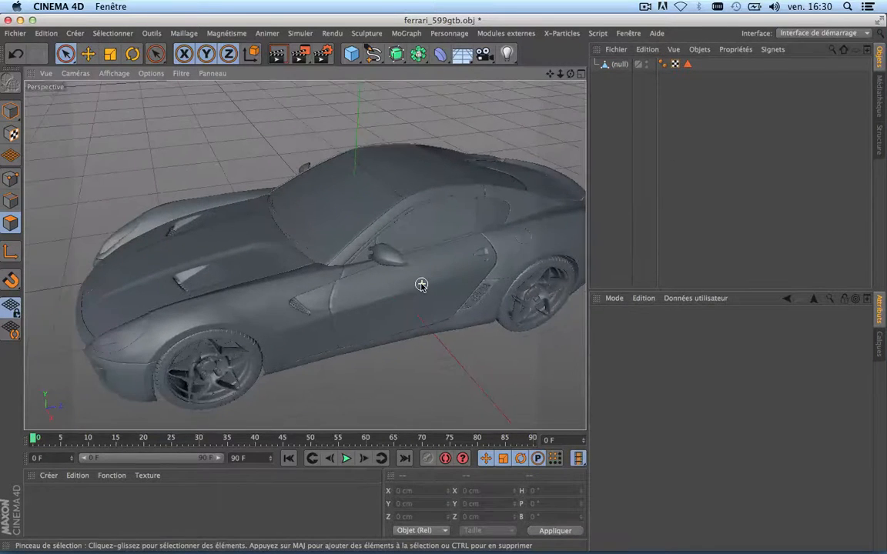
pyautogui.click(618, 65)
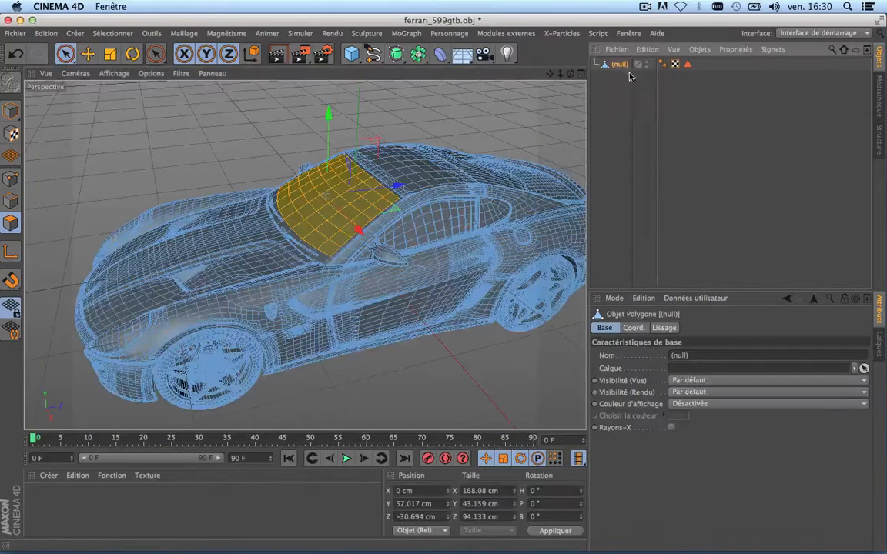
pyautogui.rightClick(619, 67)
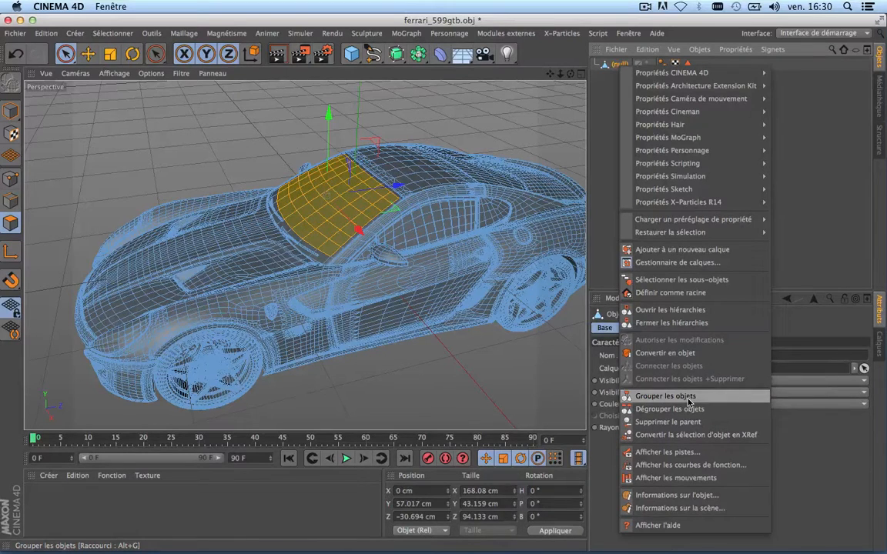
pyautogui.click(690, 397)
pyautogui.click(594, 64)
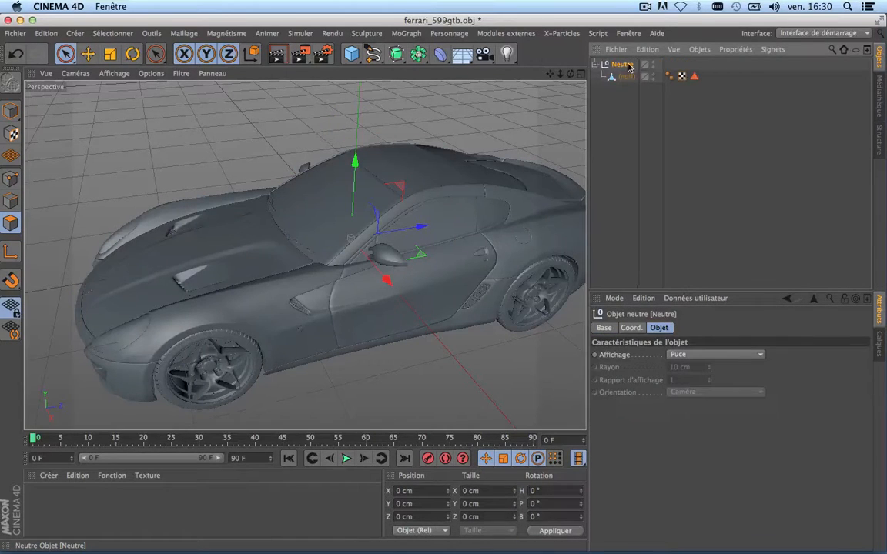
pyautogui.doubleClick(624, 65)
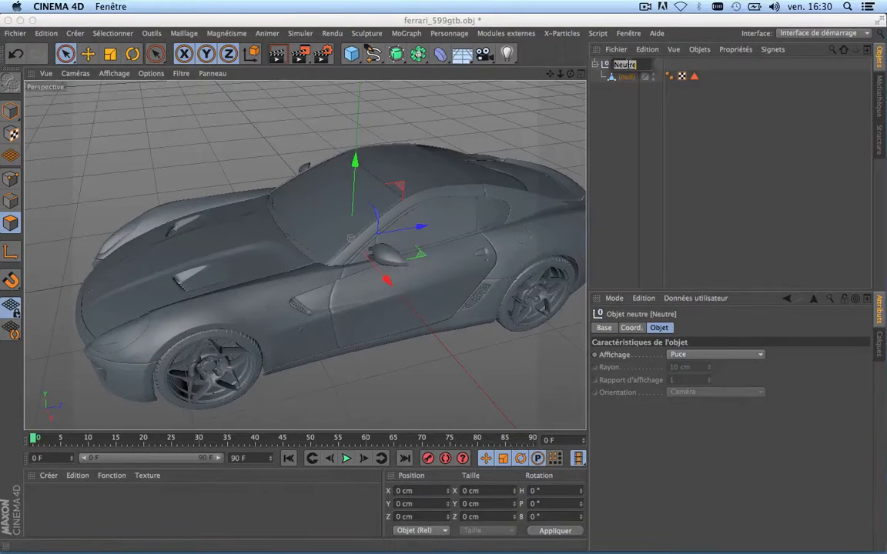
pyautogui.write('Car')
pyautogui.click(624, 117)
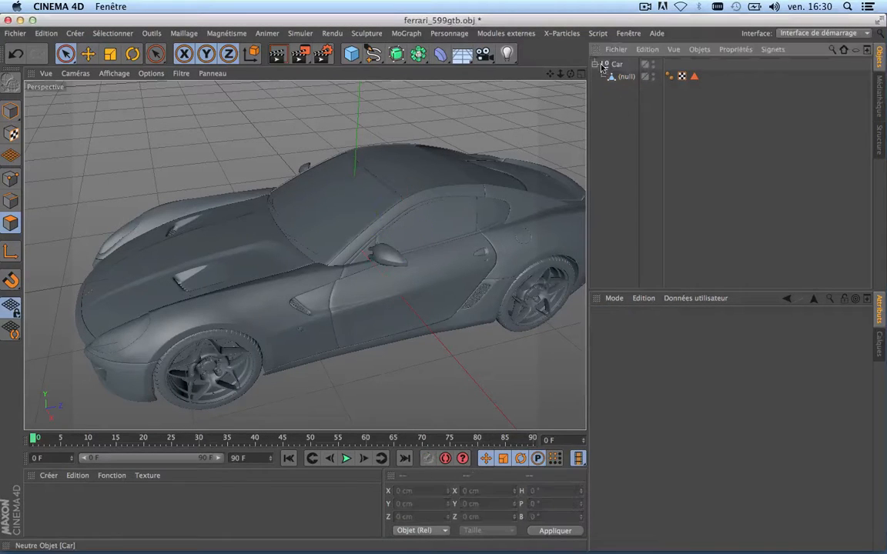
pyautogui.click(595, 64)
# Step: Add three null objects to the scene and rename the uppermost one Main CTRL
pyautogui.moveTo(356, 52); pyautogui.dragTo(378, 72)
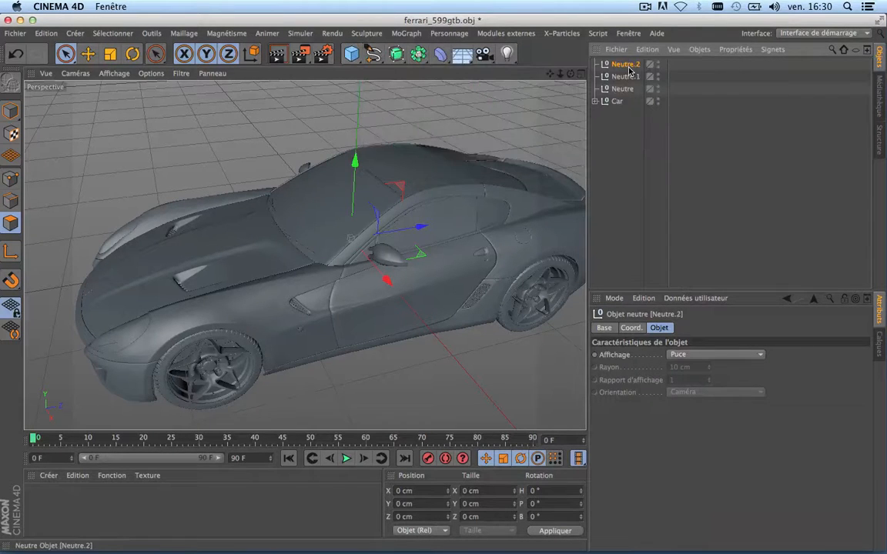
pyautogui.doubleClick(627, 64)
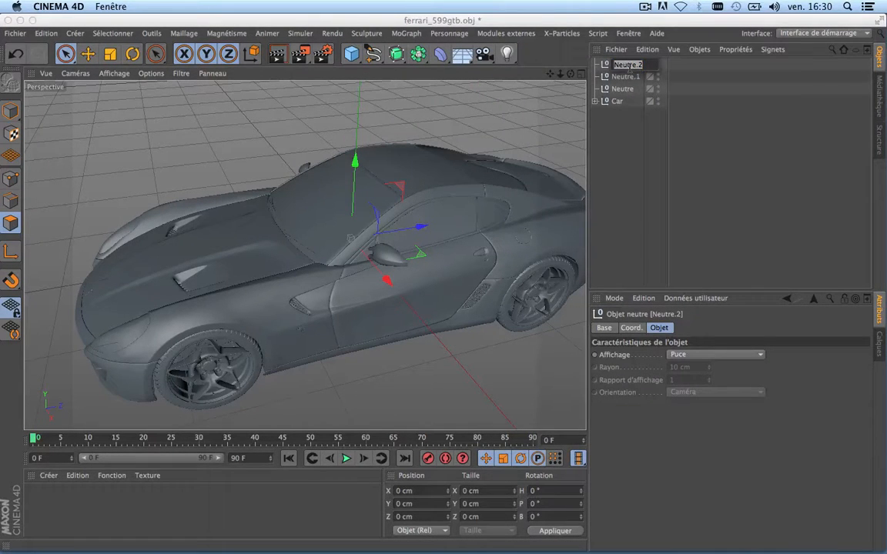
pyautogui.write('Main CTRL')
pyautogui.click(606, 183)
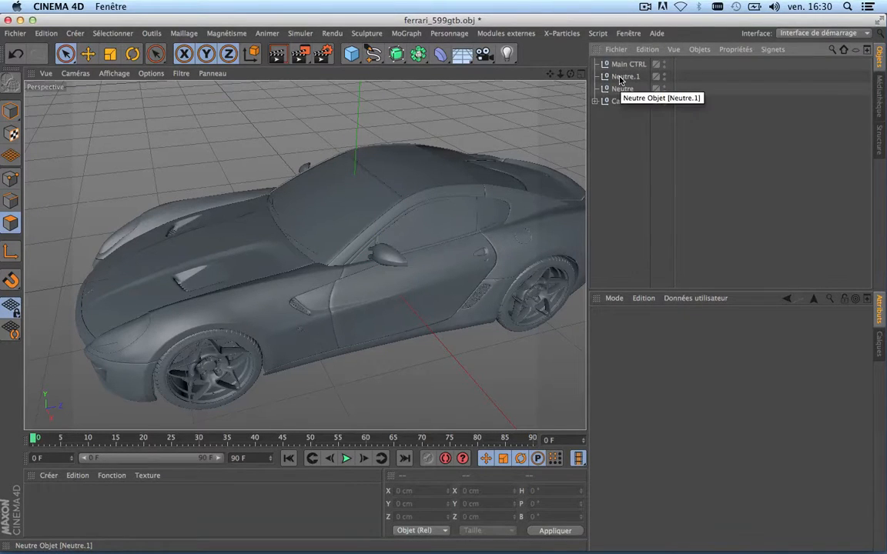
# Step: Rename the other two new null objects START and END
pyautogui.doubleClick(621, 78)
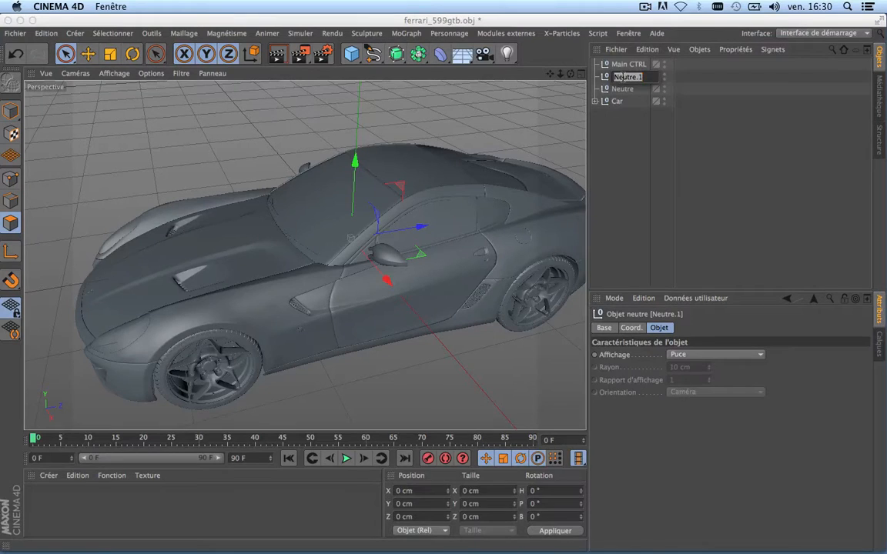
pyautogui.write('START')
pyautogui.click(652, 178)
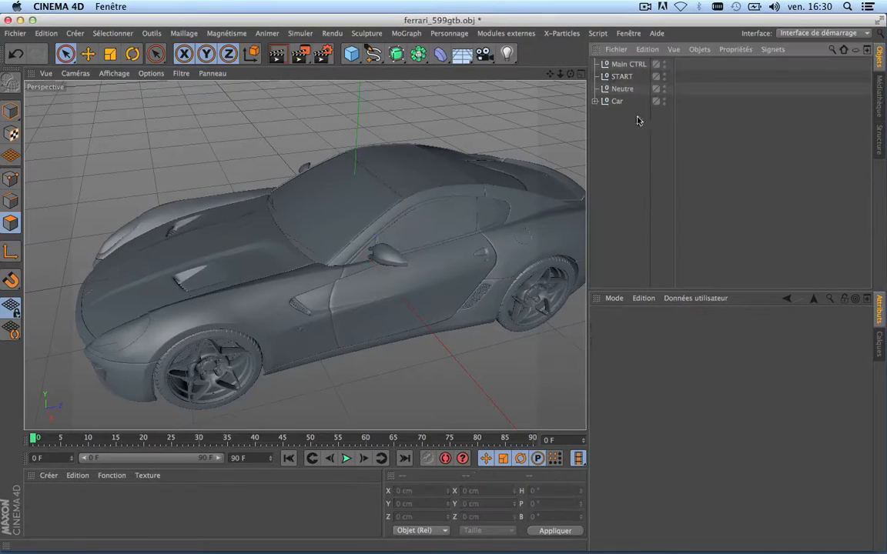
pyautogui.doubleClick(621, 89)
pyautogui.write('E')
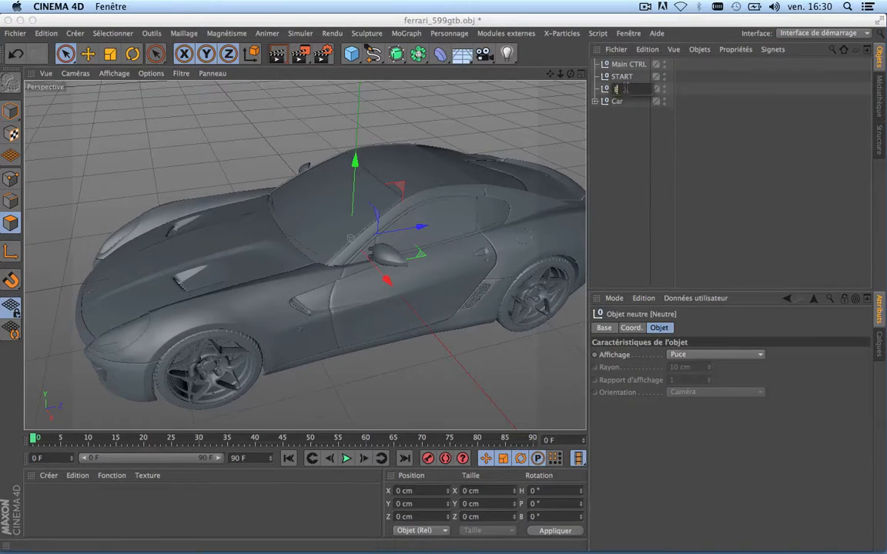
pyautogui.write('ND')
pyautogui.click(620, 139)
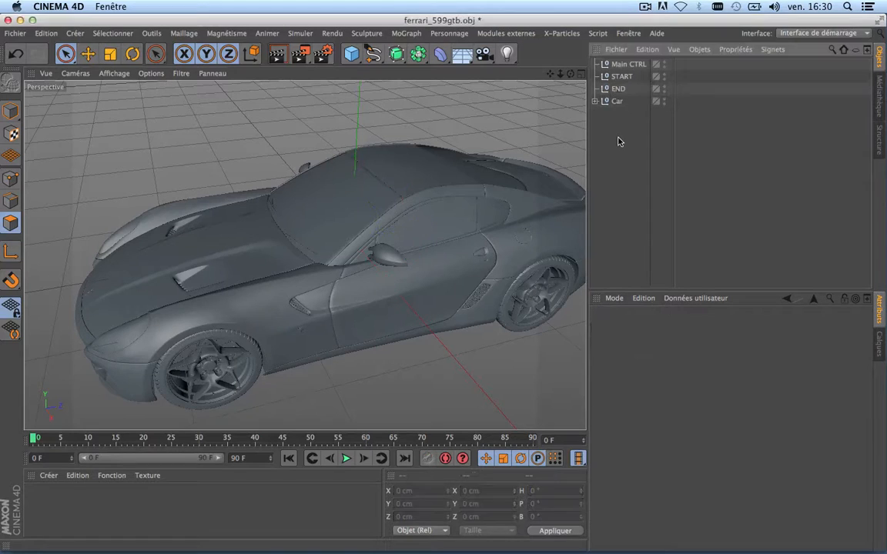
# Step: Make the START and END nulls children of the Main CTRL null
pyautogui.click(622, 77)
pyautogui.keyDown('shift'); pyautogui.click(618, 89); pyautogui.keyUp('shift')
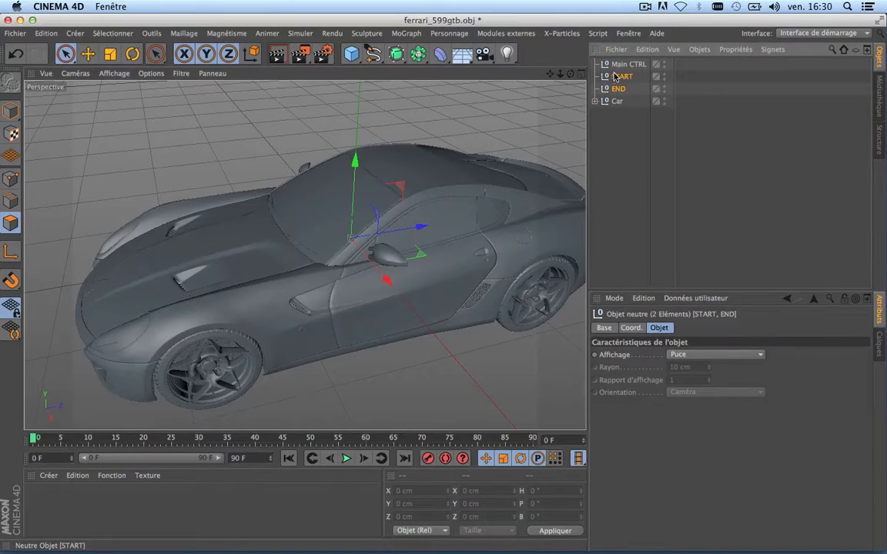
pyautogui.moveTo(616, 77); pyautogui.dragTo(621, 67)
pyautogui.click(604, 166)
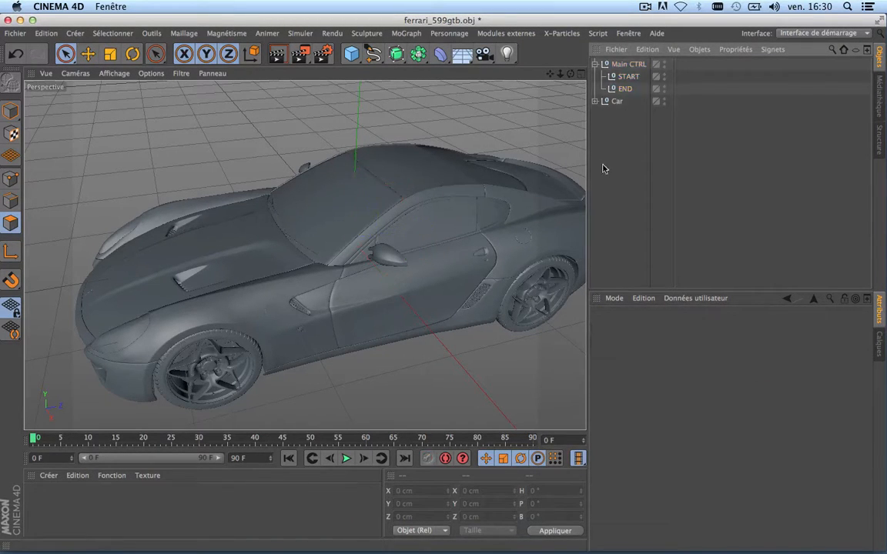
# Step: Set the START null's Z position to 300 cm
pyautogui.click(627, 77)
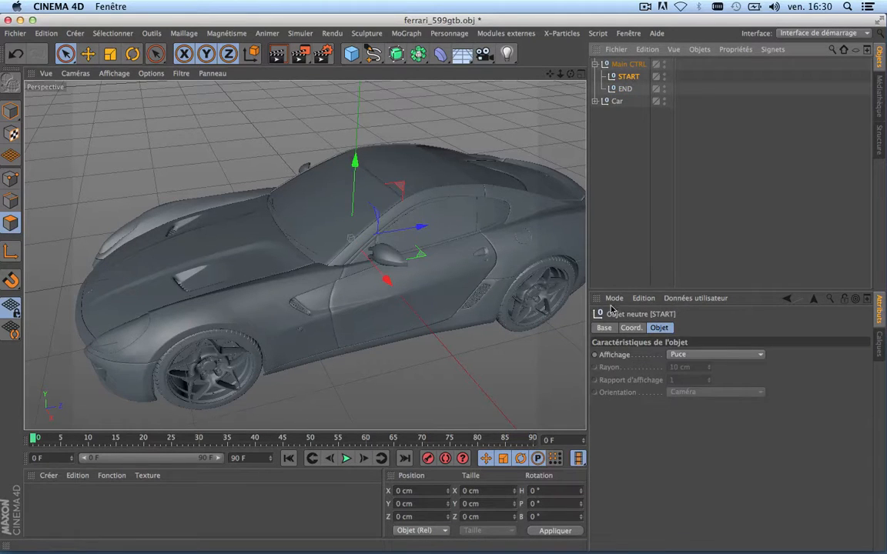
pyautogui.click(630, 328)
pyautogui.scroll(-5, 287, 254)
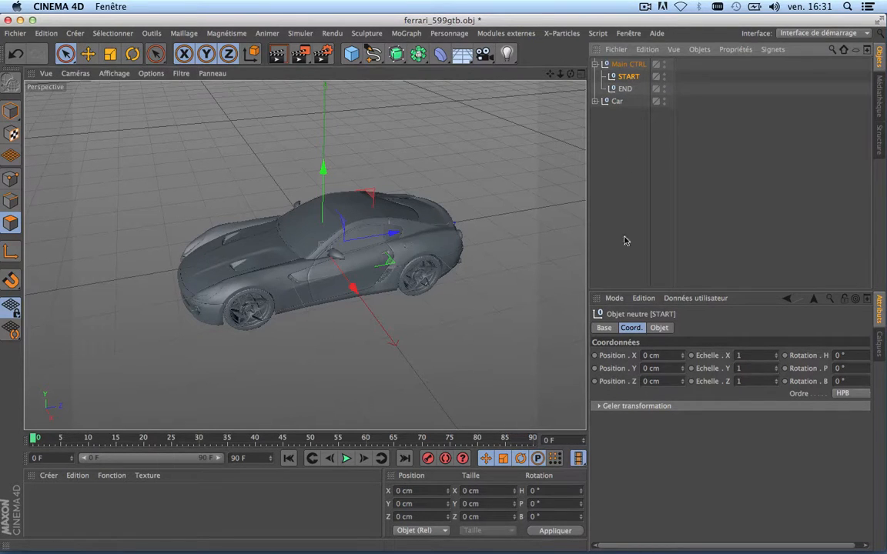
pyautogui.click(667, 380)
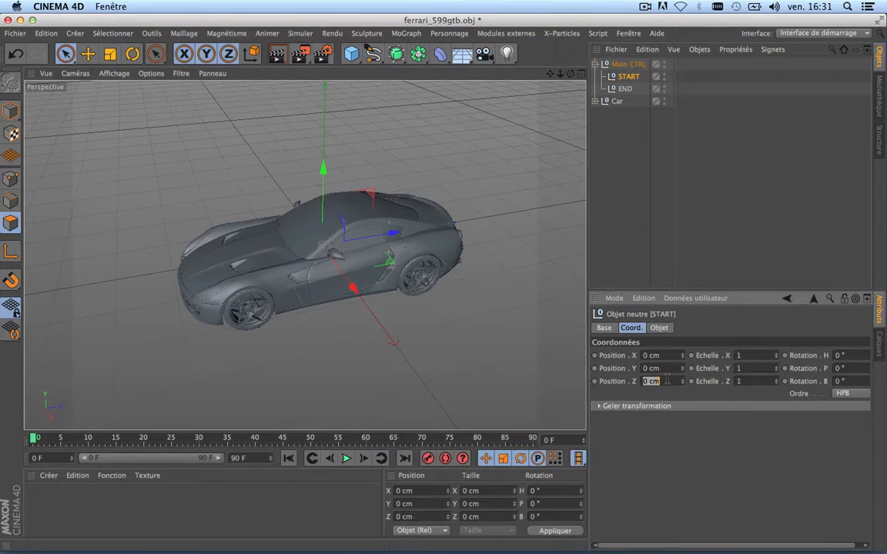
pyautogui.write('300')
pyautogui.press('Return')
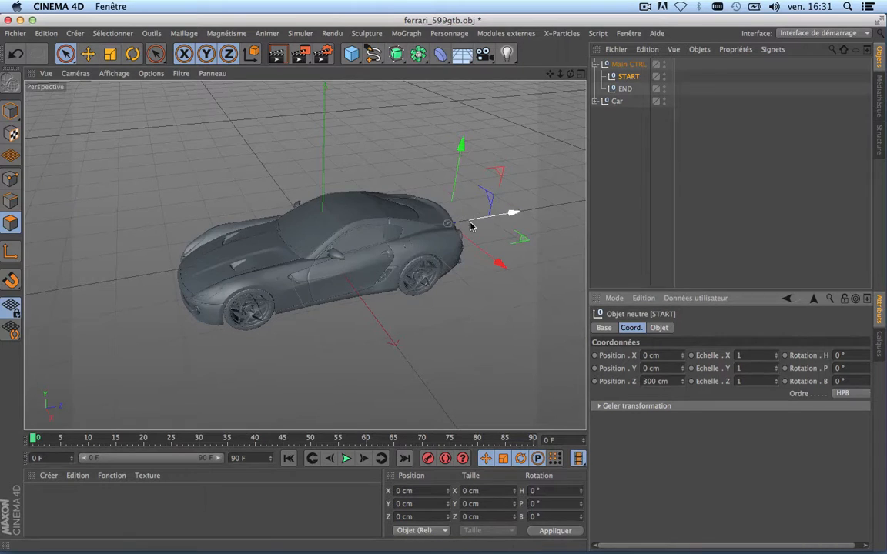
# Step: Move the START null further behind the car by setting its Z position to 400 cm
pyautogui.scroll(10, 469, 222)
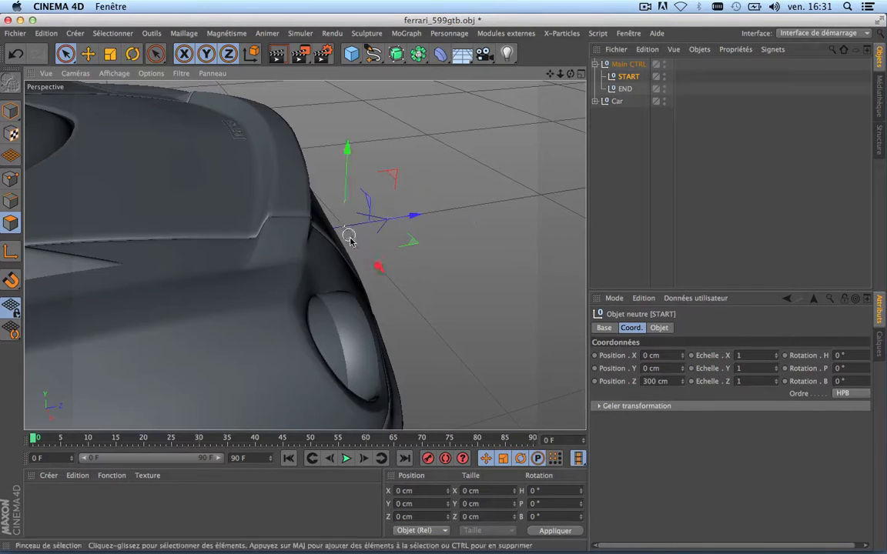
pyautogui.scroll(-10, 367, 252)
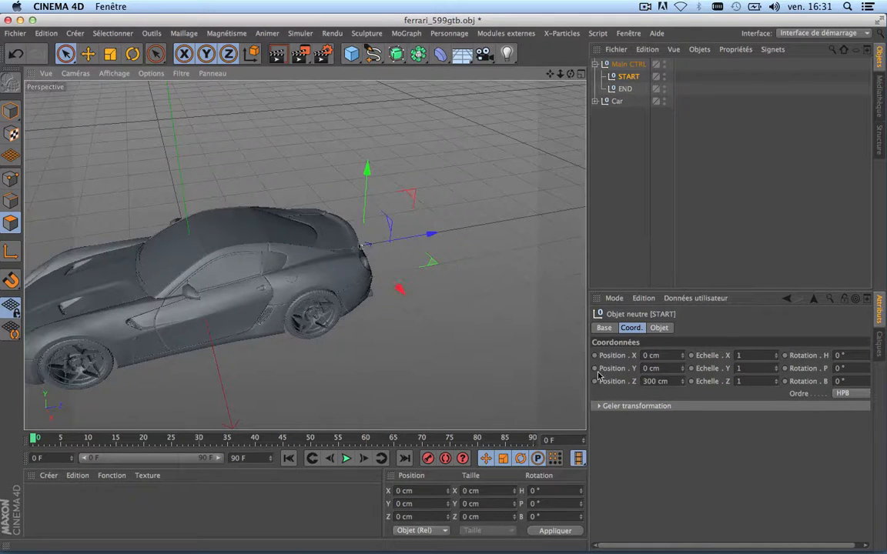
pyautogui.click(656, 381)
pyautogui.write('4')
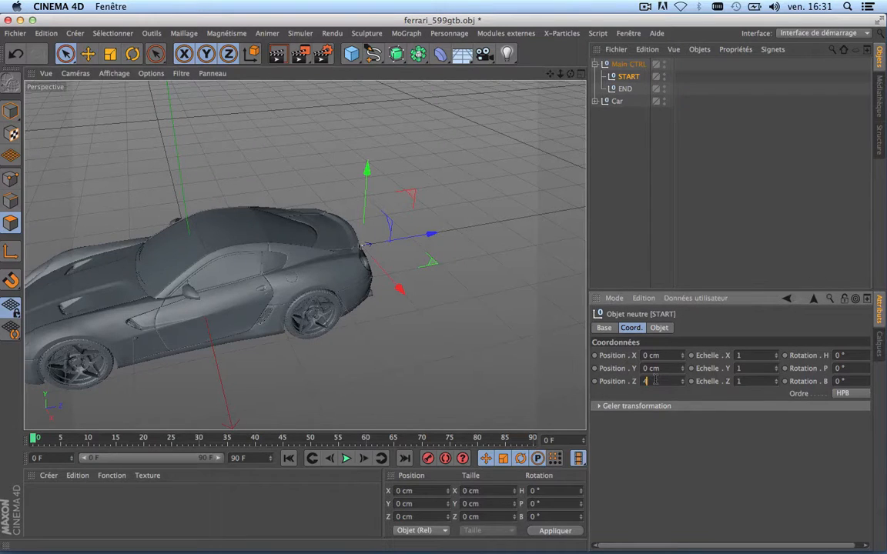
pyautogui.write('00')
pyautogui.press('Return')
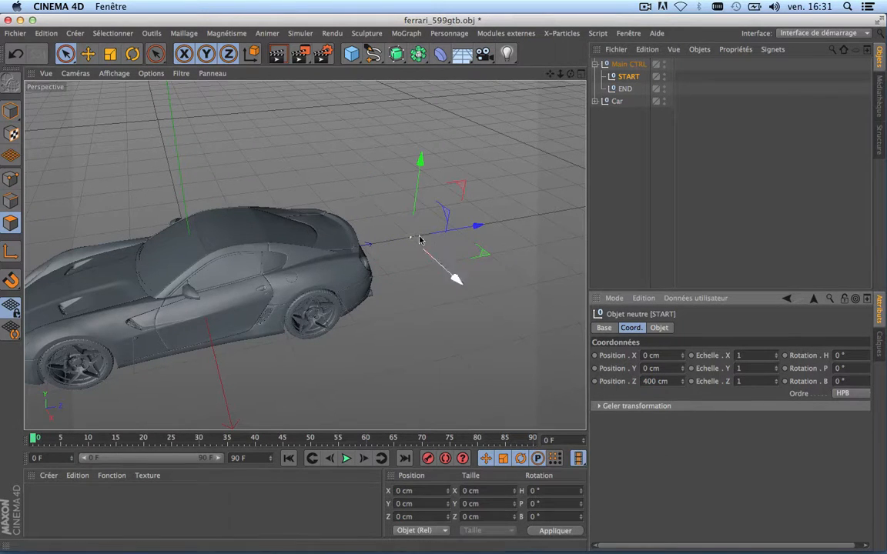
pyautogui.scroll(-4, 418, 234)
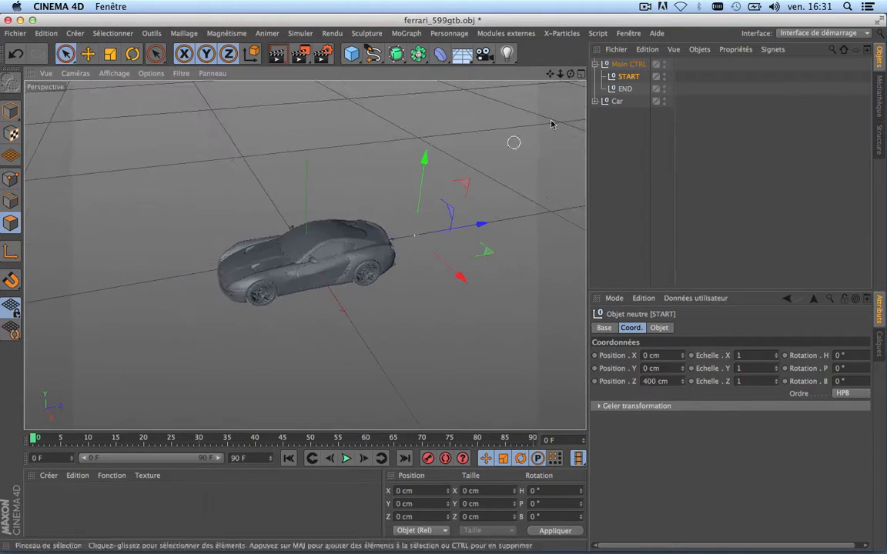
# Step: Place the END null in front of the car by setting its Z position to -400 cm
pyautogui.click(626, 90)
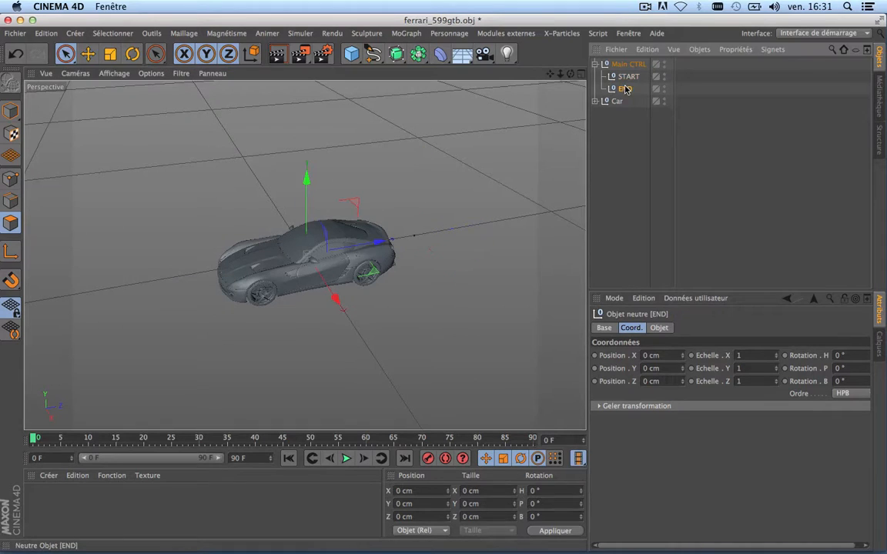
pyautogui.doubleClick(662, 381)
pyautogui.write('-')
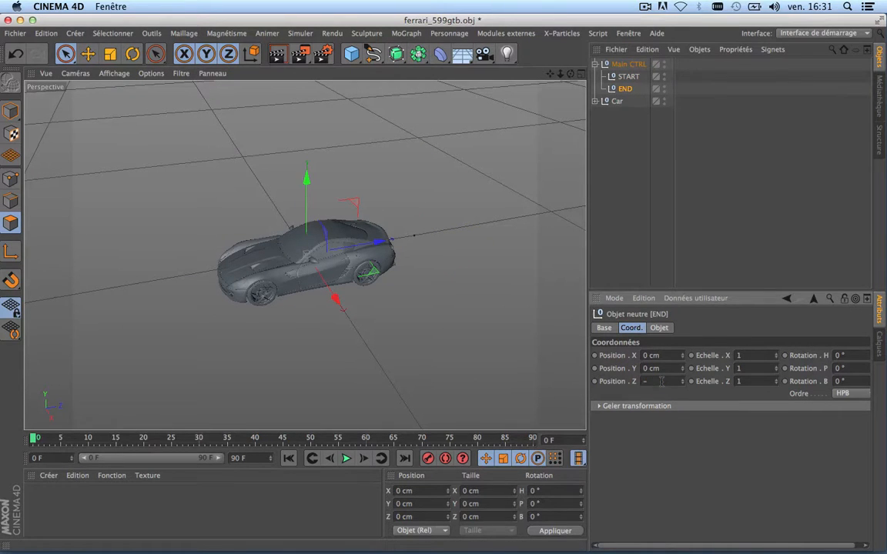
pyautogui.write('400')
pyautogui.press('Return')
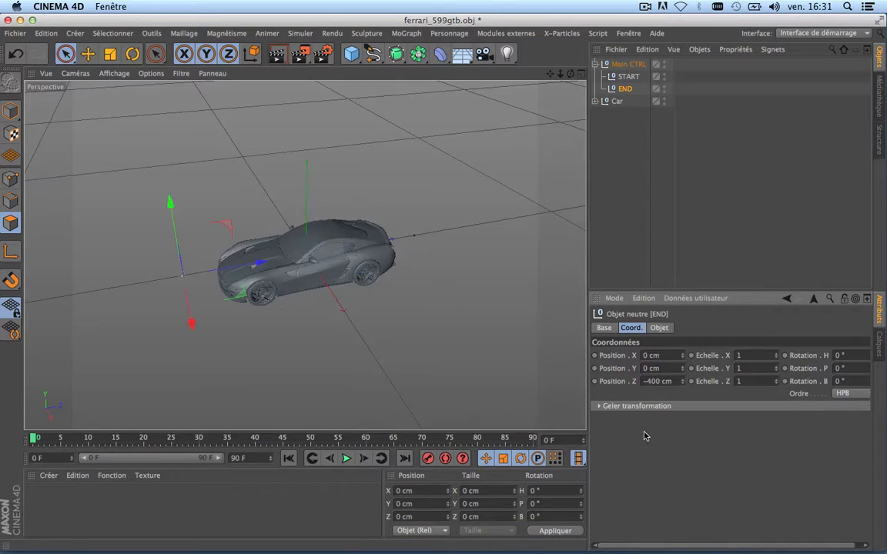
pyautogui.scroll(3, 175, 281)
pyautogui.scroll(2, 176, 282)
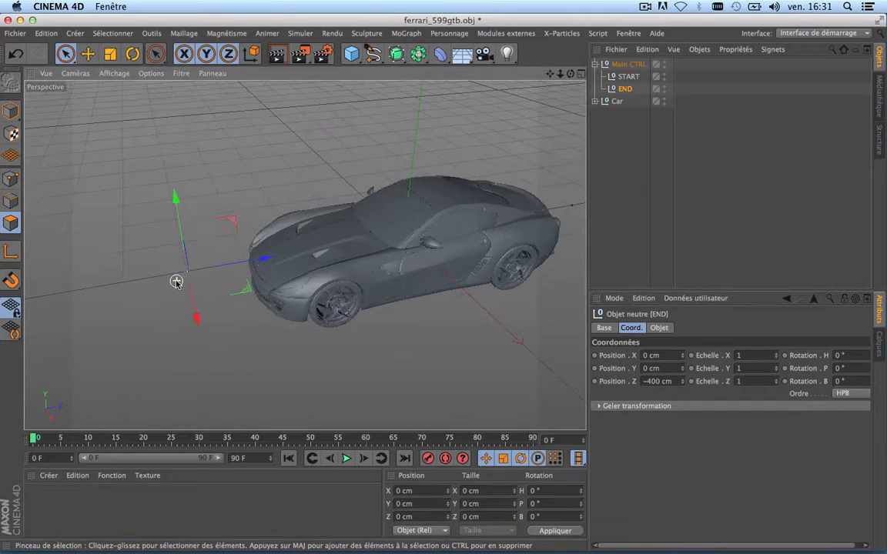
pyautogui.scroll(-1, 198, 276)
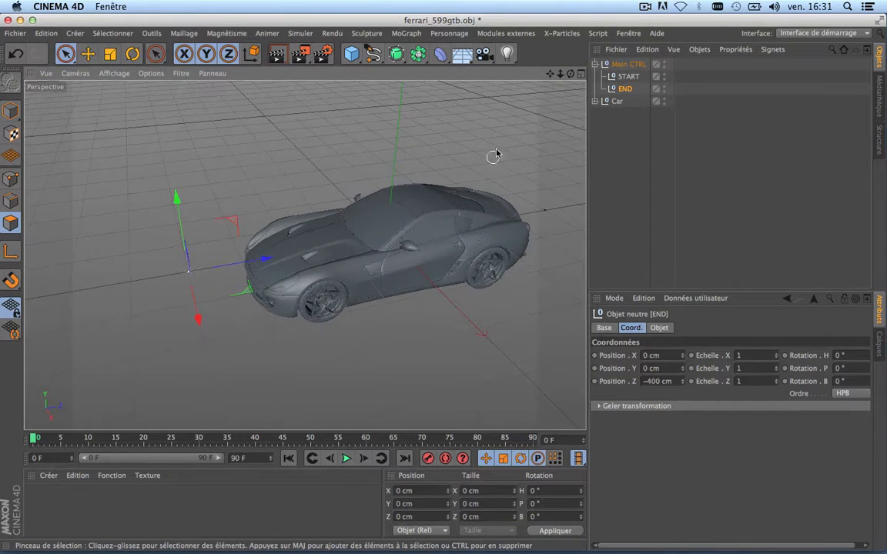
pyautogui.moveTo(550, 74)
pyautogui.mouseDown()
pyautogui.moveTo(539, 71)
pyautogui.moveTo(549, 79)
pyautogui.mouseUp()
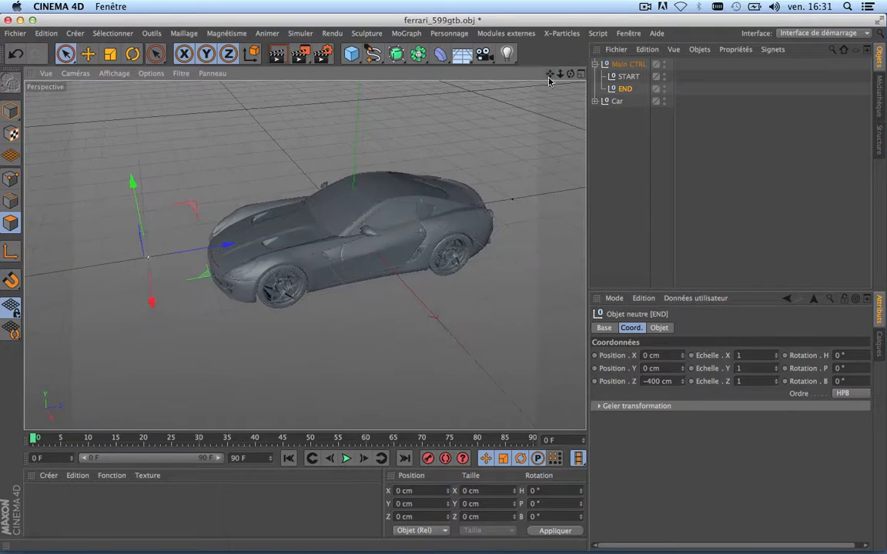
# Step: Set the display shape of both the START and END nulls to Rectangle
pyautogui.keyDown('shift'); pyautogui.click(629, 77); pyautogui.keyUp('shift')
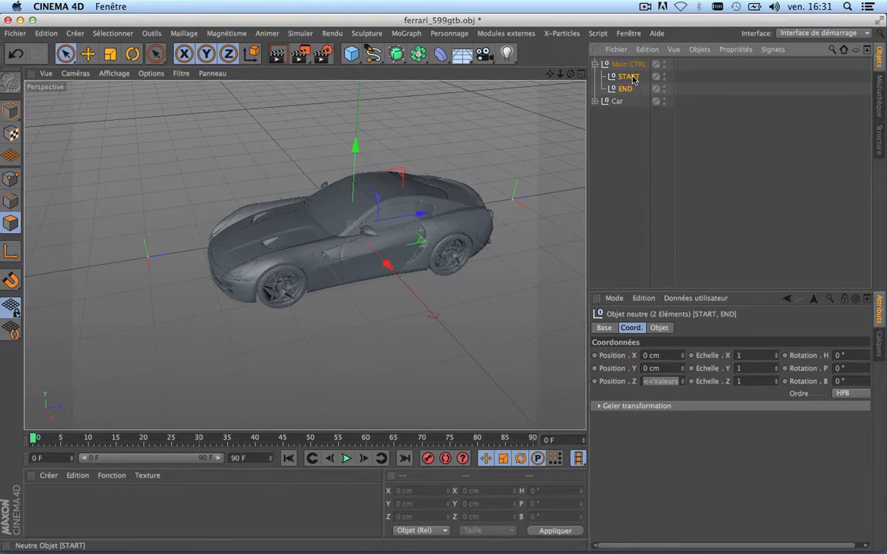
pyautogui.click(623, 143)
pyautogui.click(626, 89)
pyautogui.keyDown('shift'); pyautogui.click(628, 77); pyautogui.keyUp('shift')
pyautogui.click(659, 328)
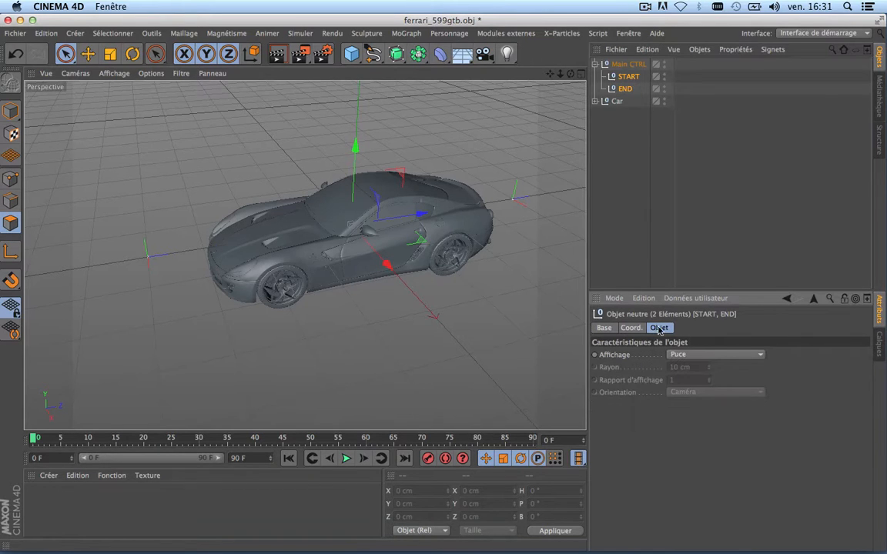
pyautogui.click(708, 356)
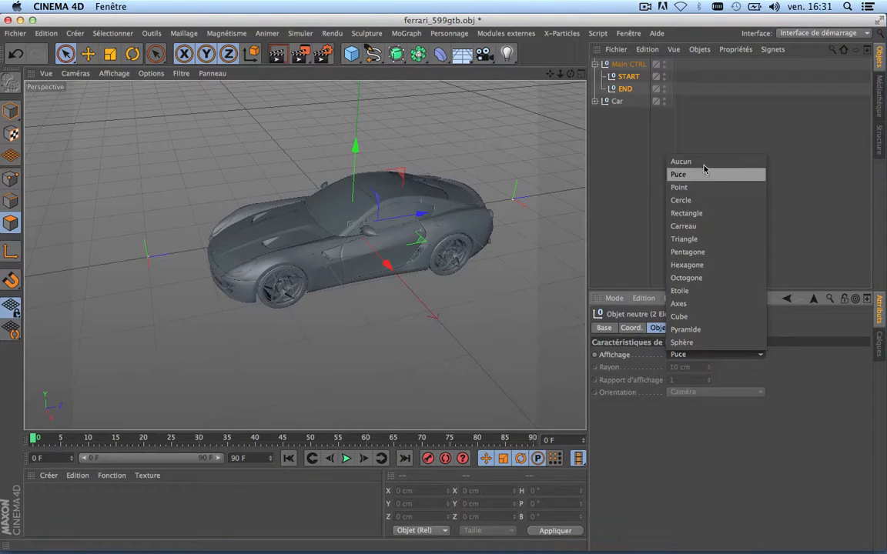
pyautogui.click(706, 216)
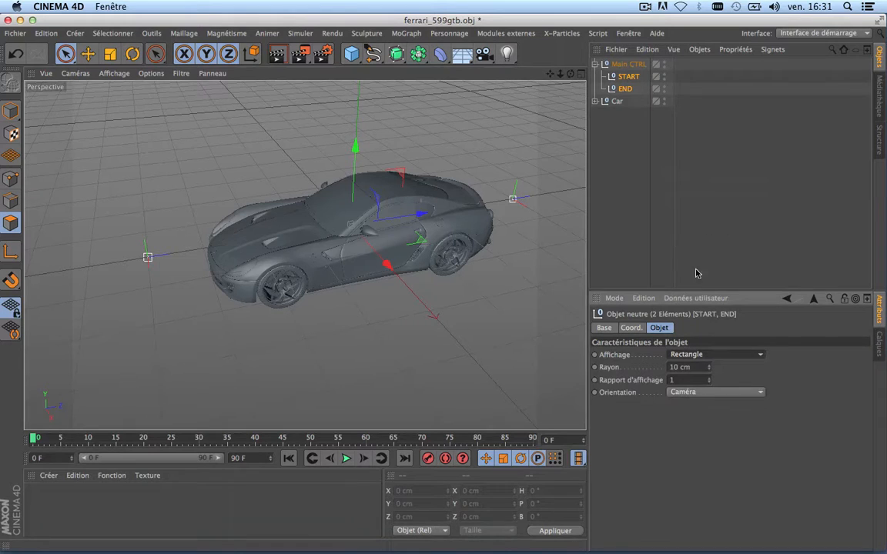
# Step: Enlarge the START and END rectangles to a 39 cm radius and orient them in the XY plane
pyautogui.moveTo(709, 367); pyautogui.dragTo(732, 367)
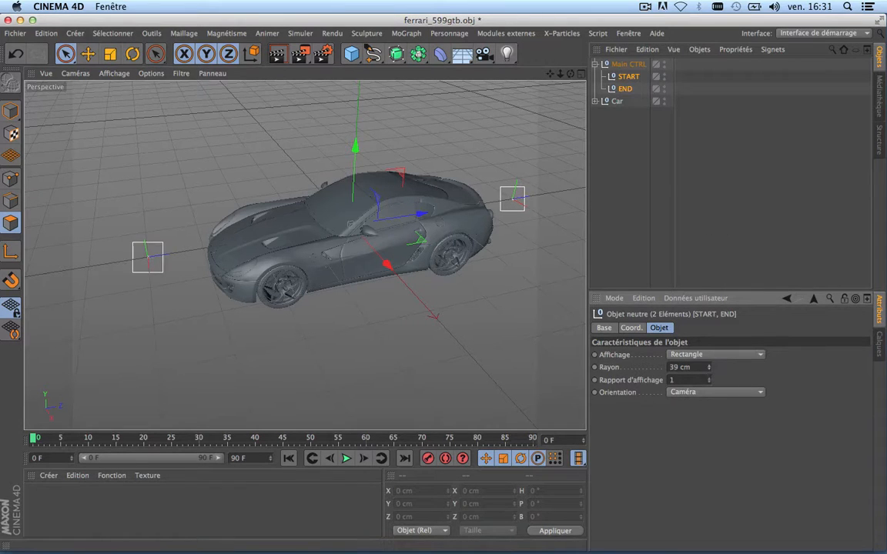
pyautogui.click(711, 394)
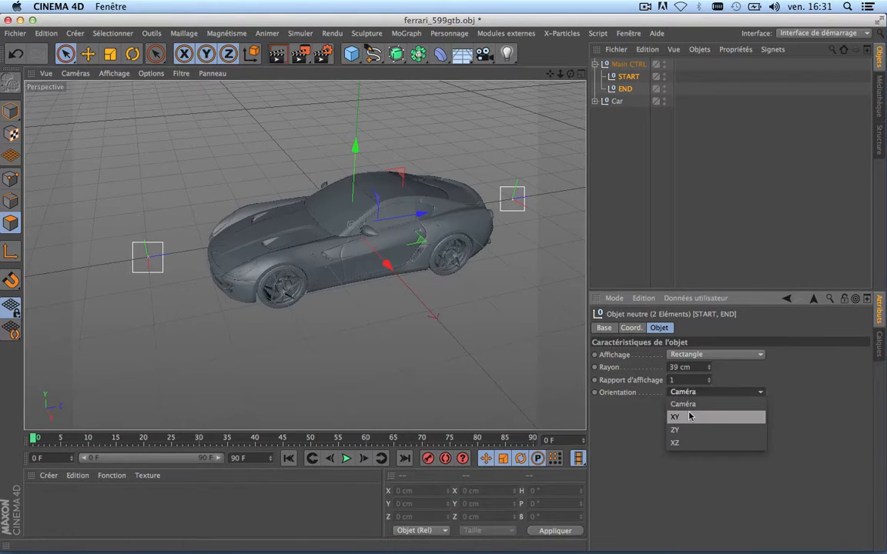
pyautogui.click(686, 418)
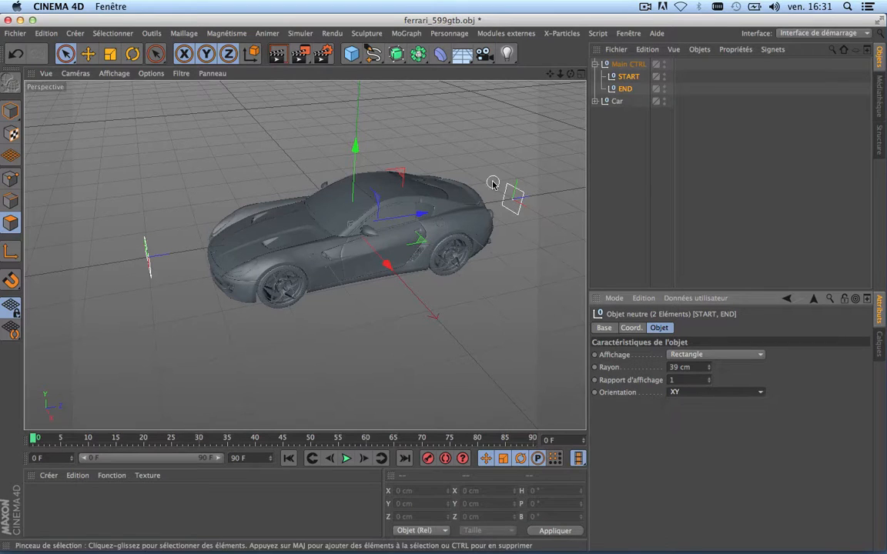
pyautogui.scroll(-5, 346, 233)
pyautogui.scroll(6, 347, 232)
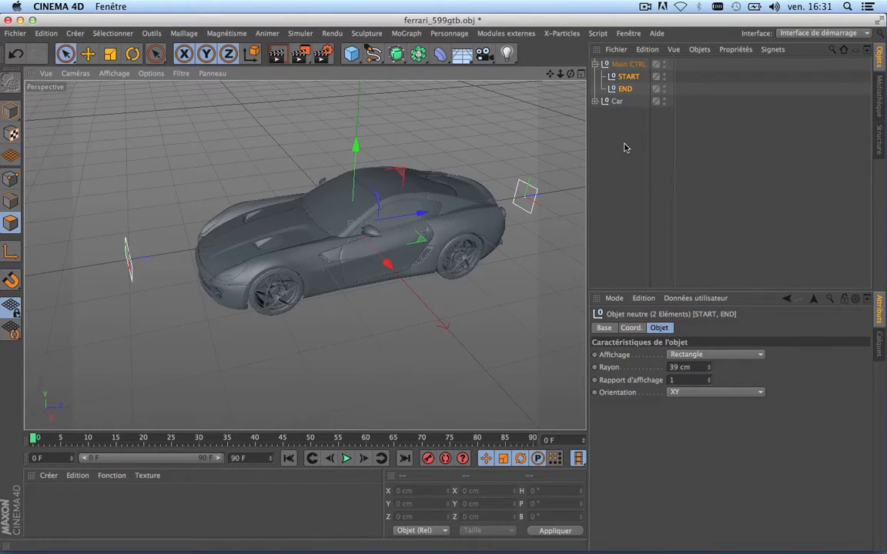
# Step: Create a new material, open it for editing and turn off its specularity channel
pyautogui.doubleClick(79, 499)
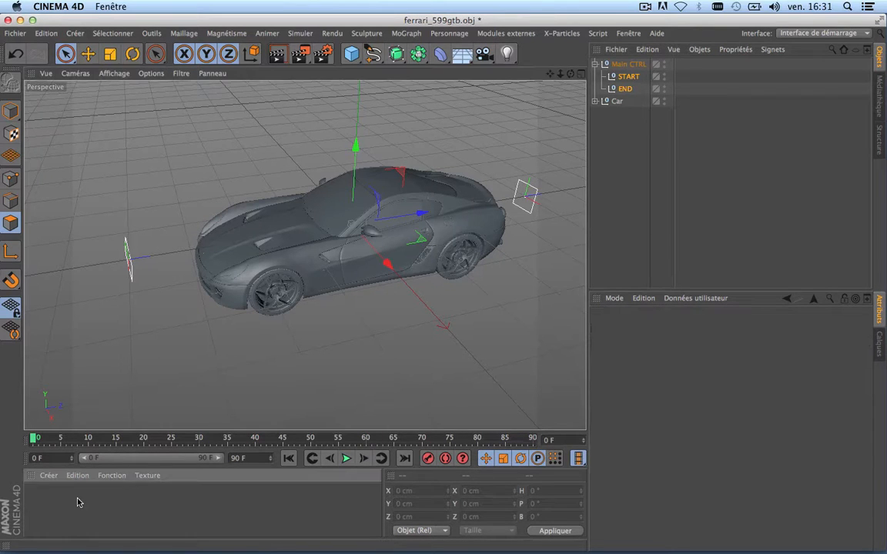
pyautogui.doubleClick(39, 499)
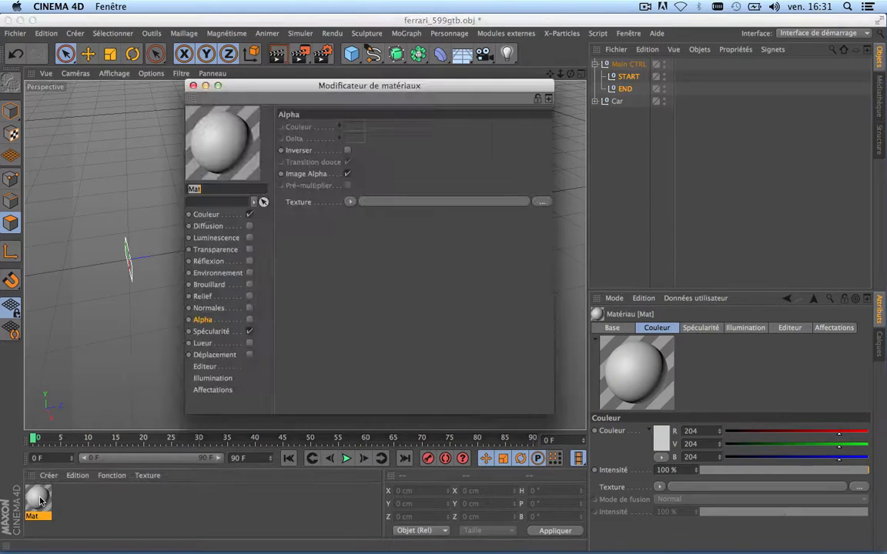
pyautogui.click(250, 329)
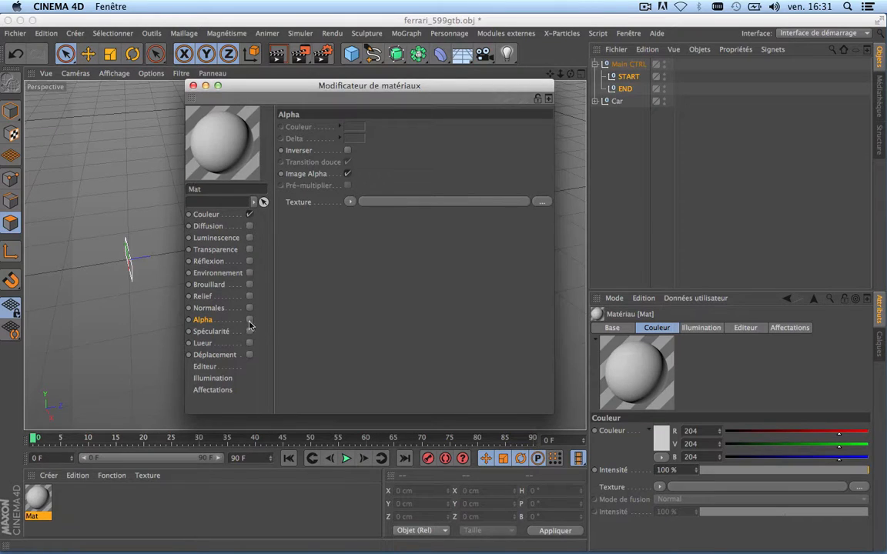
# Step: Set the new material's colour to bright green with RGB values 62, 227, 17
pyautogui.click(206, 215)
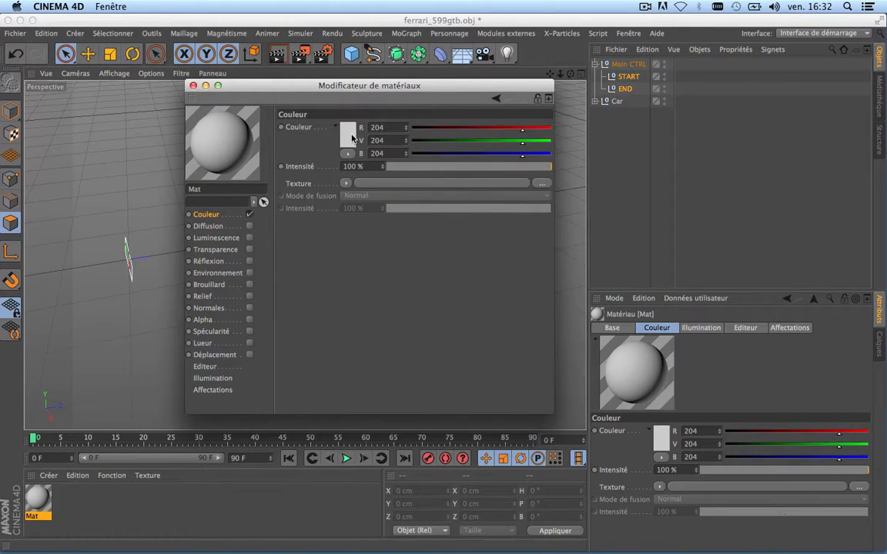
pyautogui.click(352, 137)
pyautogui.click(348, 114)
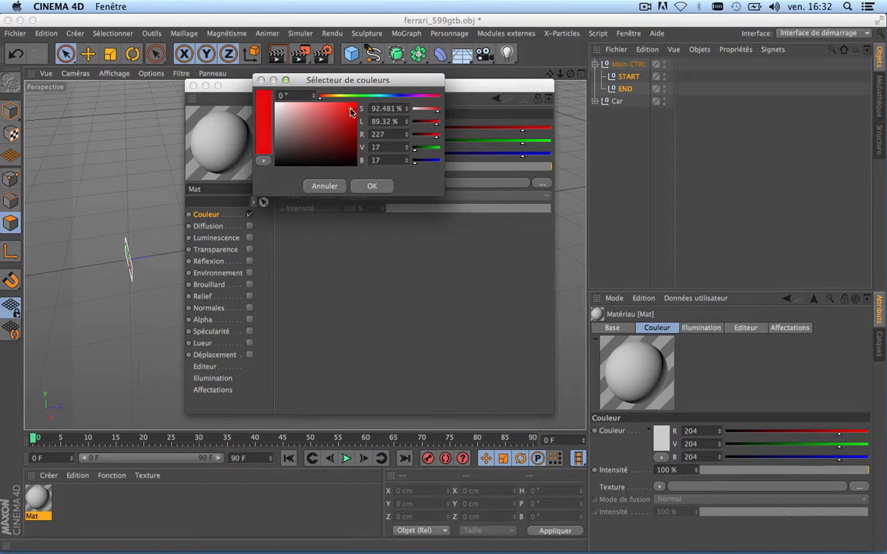
pyautogui.moveTo(319, 96); pyautogui.dragTo(356, 99)
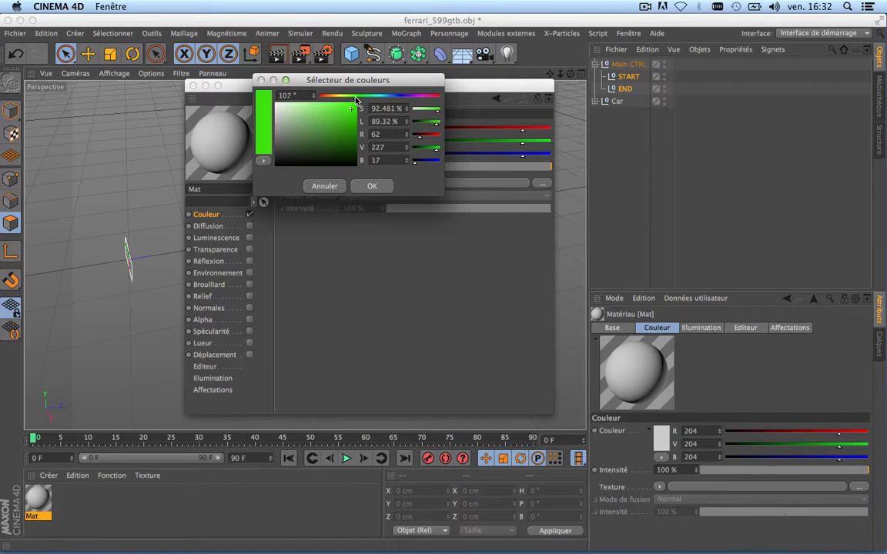
pyautogui.click(373, 187)
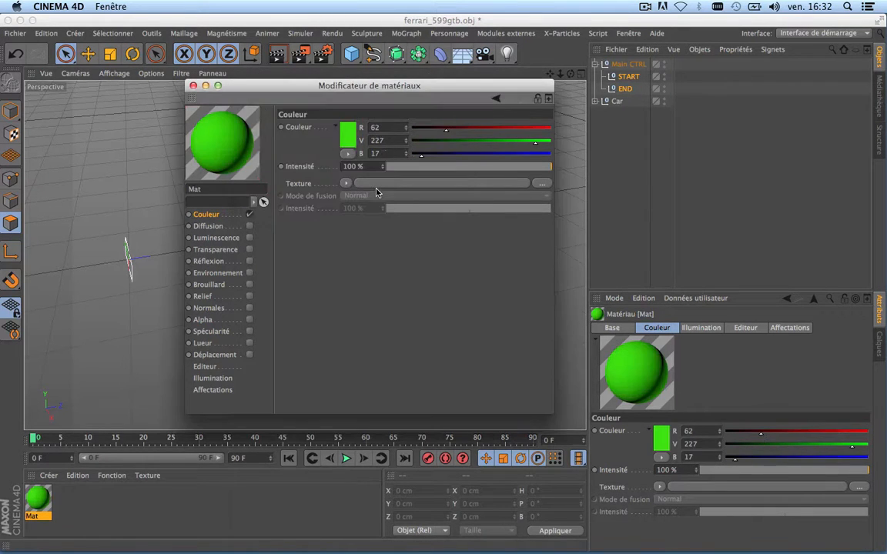
# Step: Enable the green material's alpha channel and load a gradient (Dégradé) as its texture
pyautogui.click(203, 320)
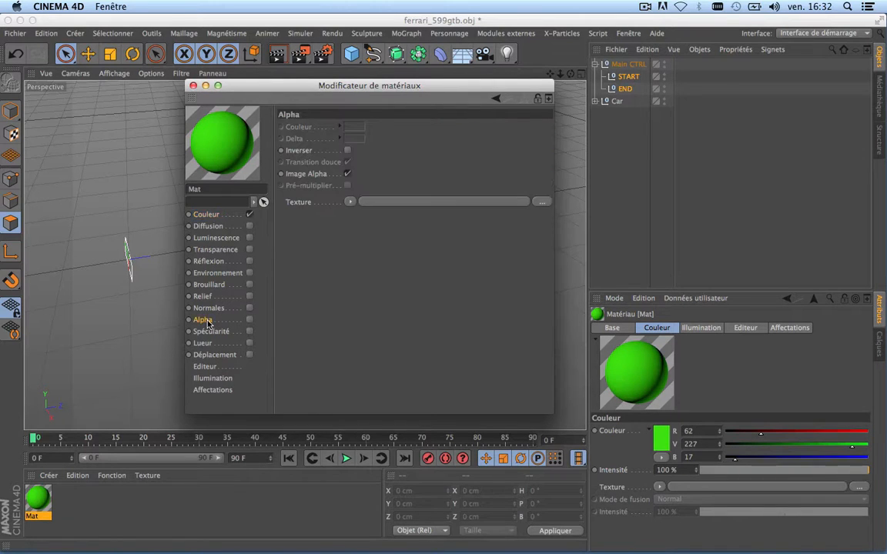
pyautogui.click(250, 320)
pyautogui.click(350, 202)
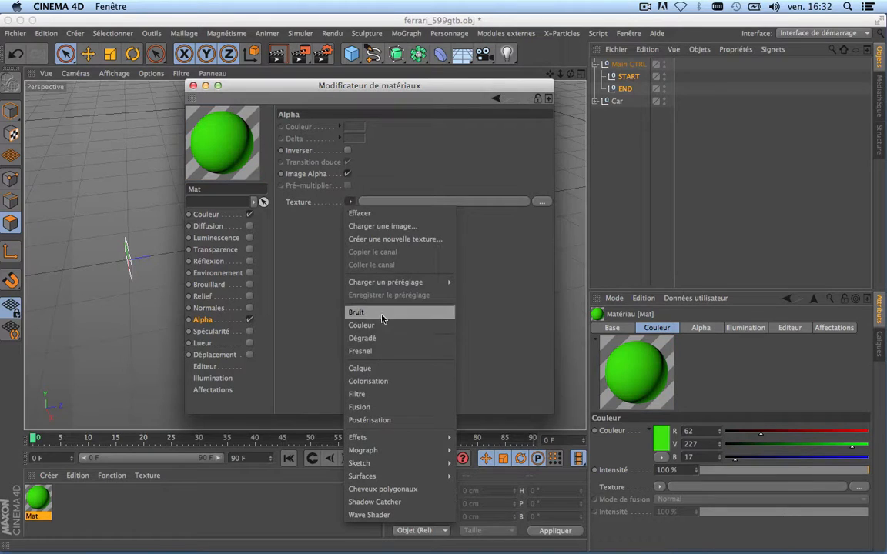
pyautogui.click(355, 339)
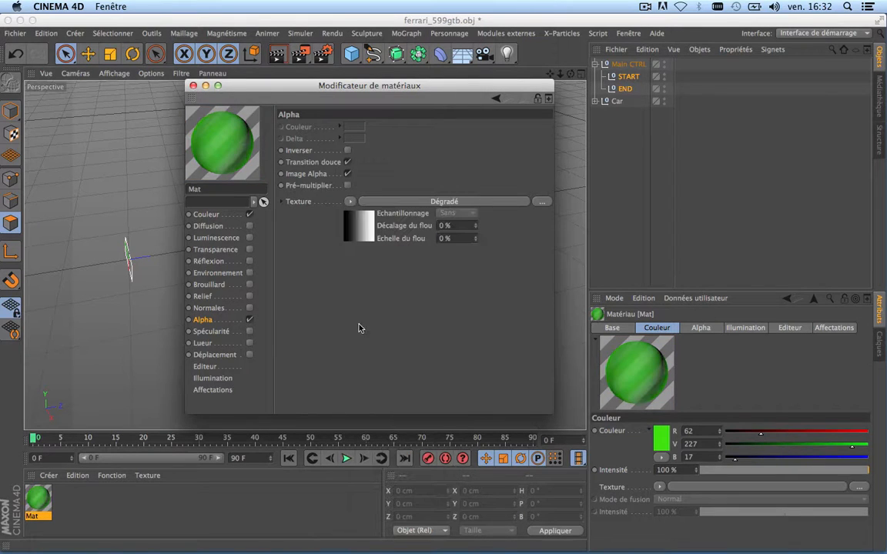
# Step: Set the alpha gradient's type to 3D - Linéaire, disable Cycle and set its space to Monde
pyautogui.click(365, 229)
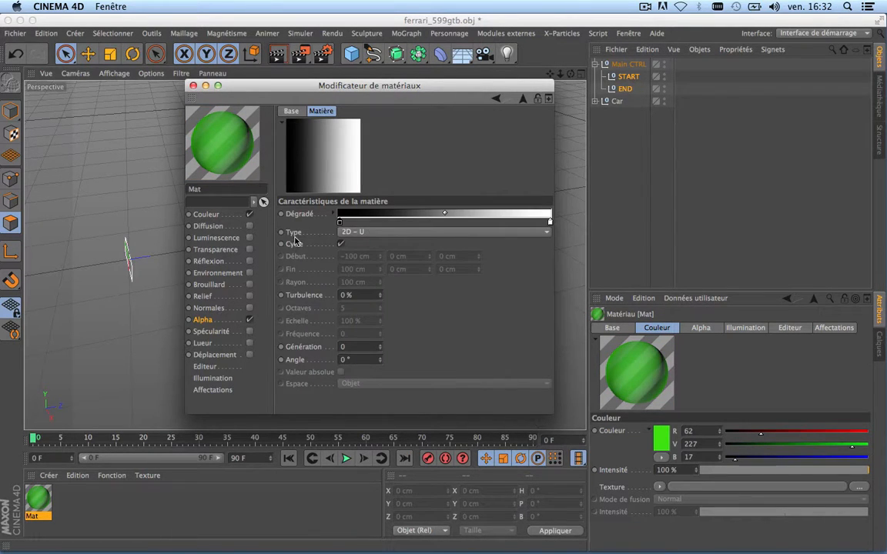
pyautogui.click(391, 233)
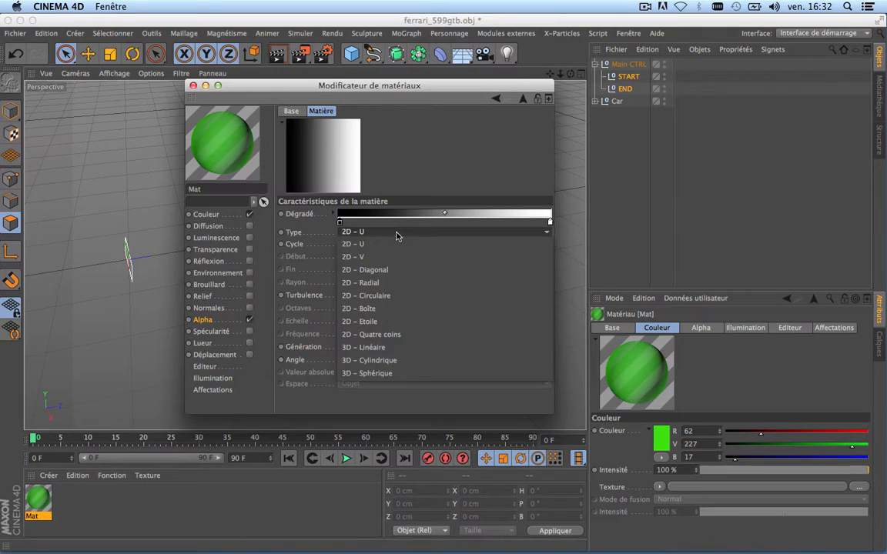
pyautogui.click(381, 349)
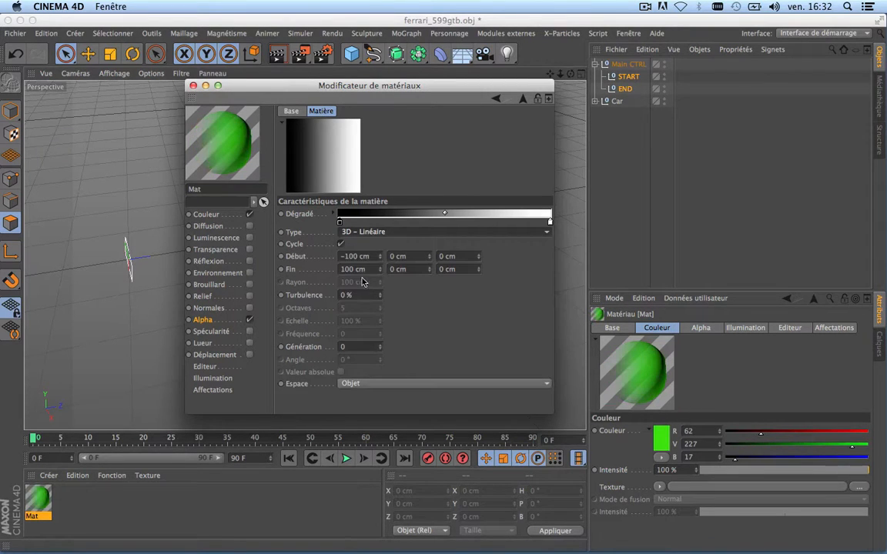
pyautogui.click(341, 244)
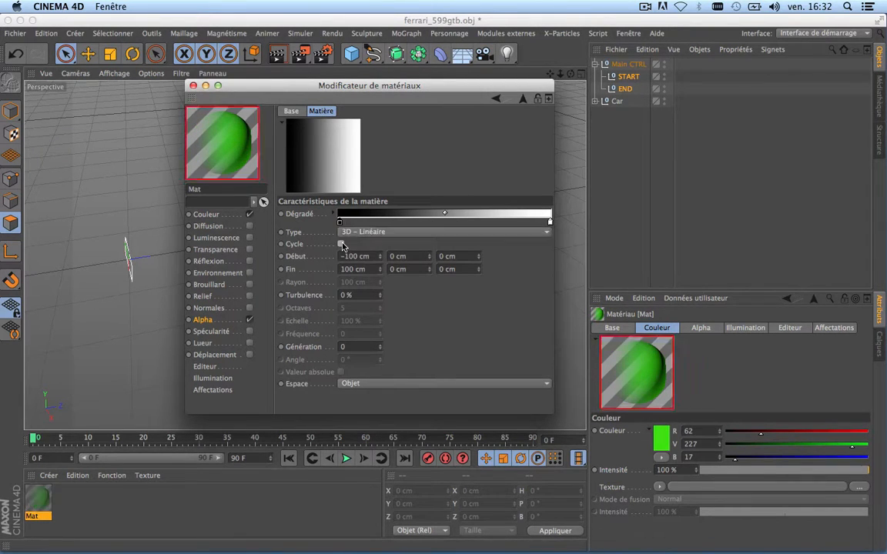
pyautogui.click(364, 385)
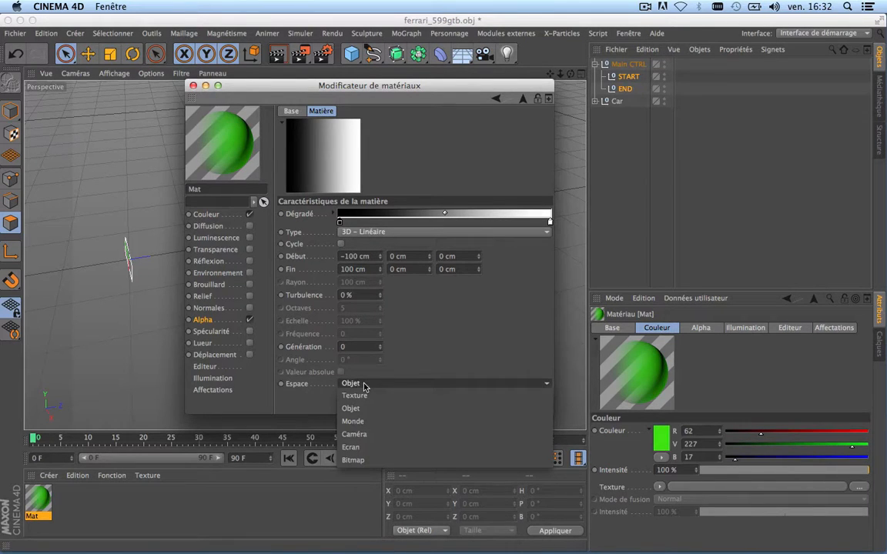
pyautogui.click(360, 423)
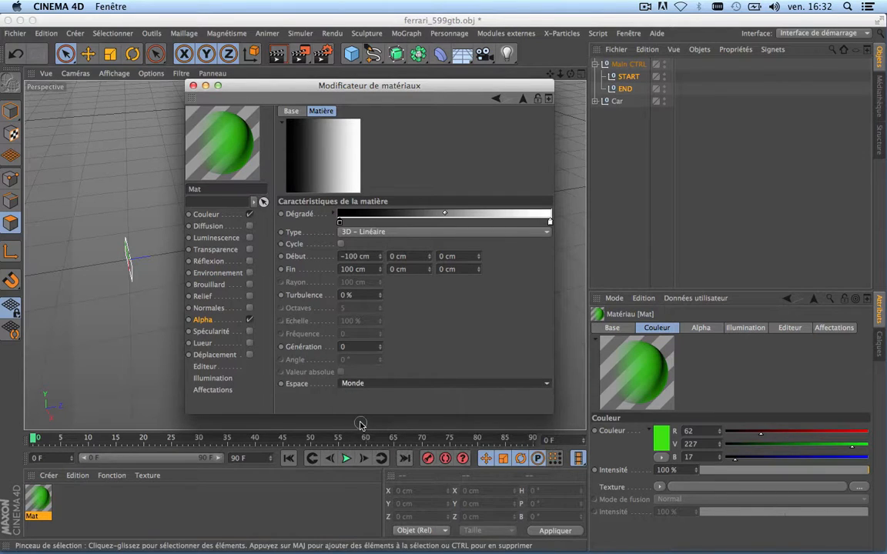
# Step: Add an XPresso tag to the Main CTRL null, keeping the material editor open beside the XPresso graph
pyautogui.moveTo(366, 87); pyautogui.dragTo(782, 233)
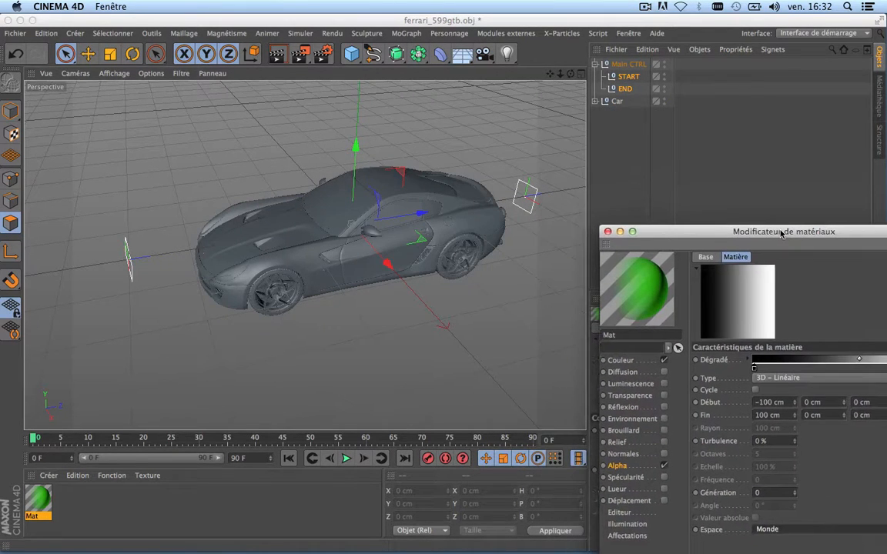
pyautogui.click(617, 143)
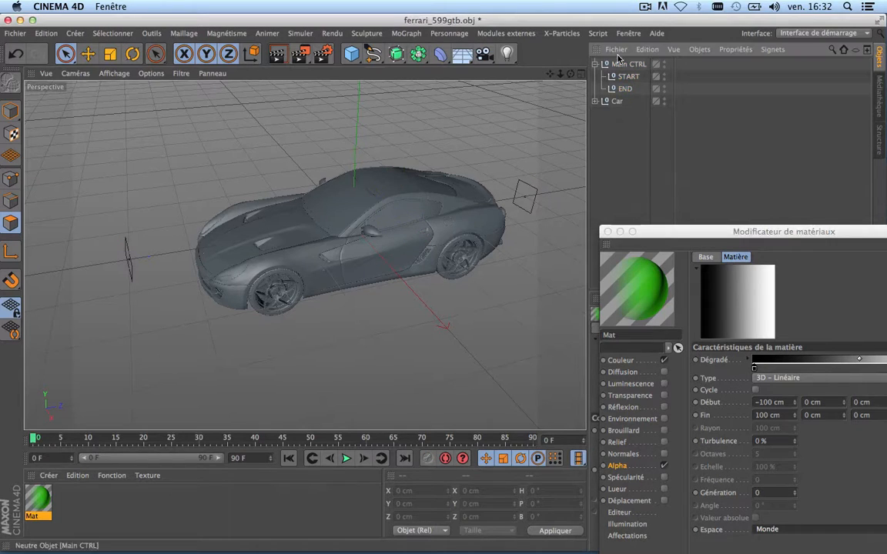
pyautogui.click(625, 64)
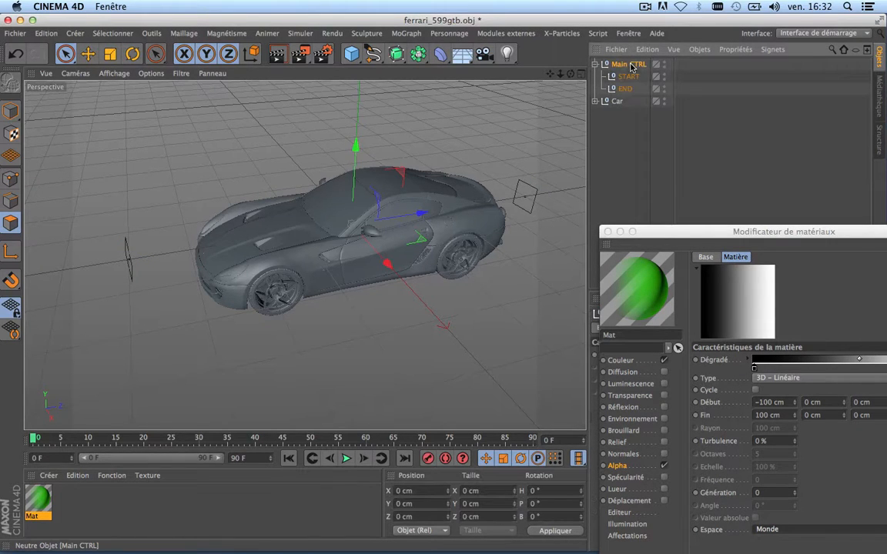
pyautogui.rightClick(627, 65)
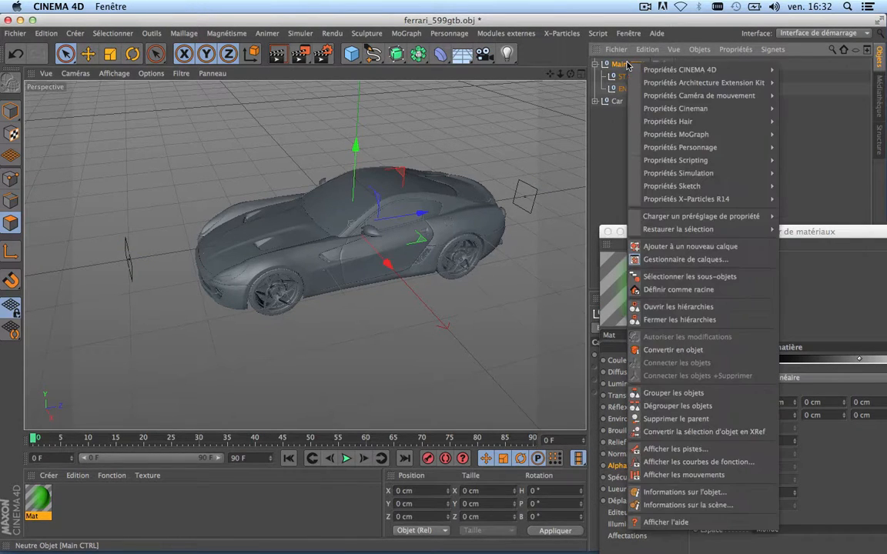
pyautogui.moveTo(675, 74)
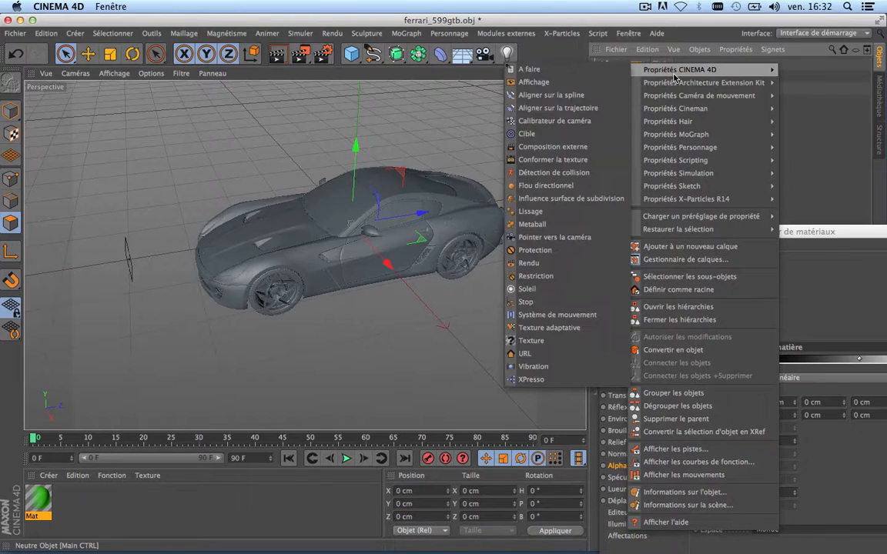
pyautogui.click(530, 380)
pyautogui.moveTo(369, 48); pyautogui.dragTo(362, 91)
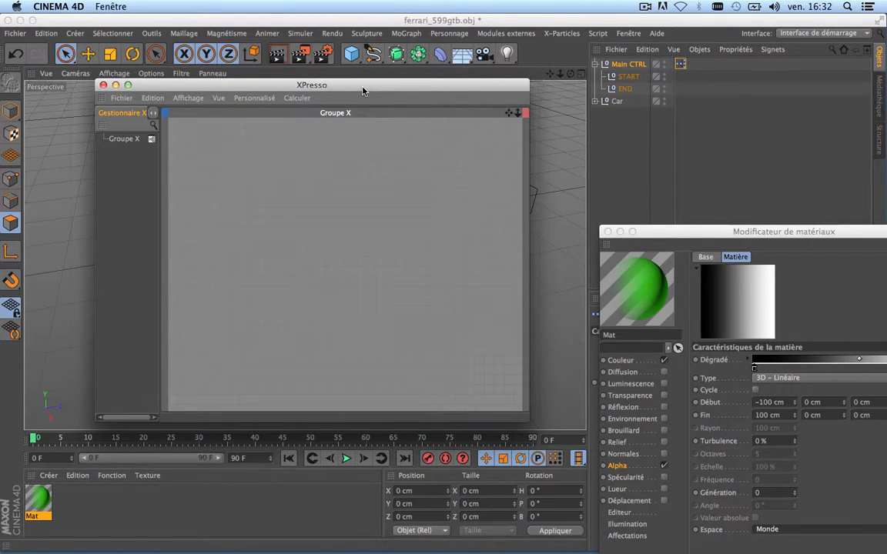
pyautogui.moveTo(362, 91)
pyautogui.mouseDown()
pyautogui.moveTo(372, 242)
pyautogui.moveTo(377, 99)
pyautogui.moveTo(369, 94)
pyautogui.mouseUp()
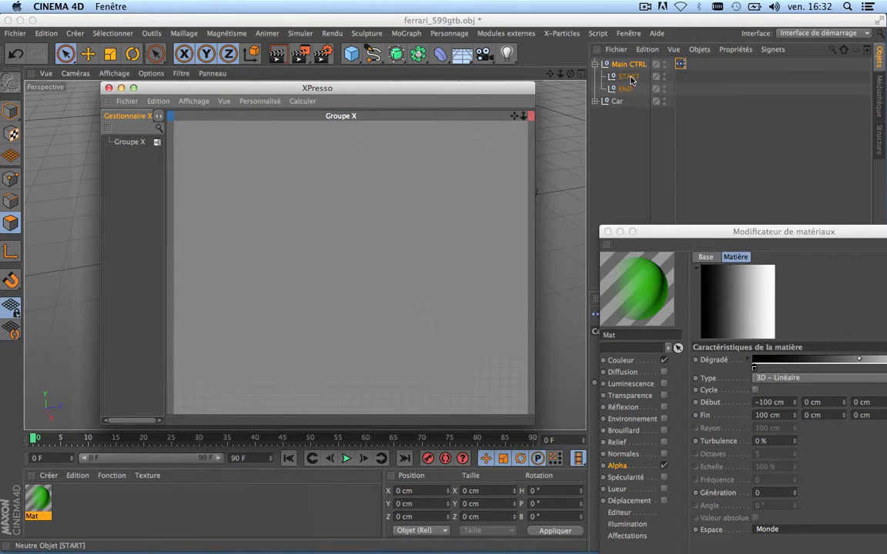
# Step: Add the START and END nulls as nodes in the XPresso graph, with END below START
pyautogui.moveTo(628, 76); pyautogui.dragTo(258, 172)
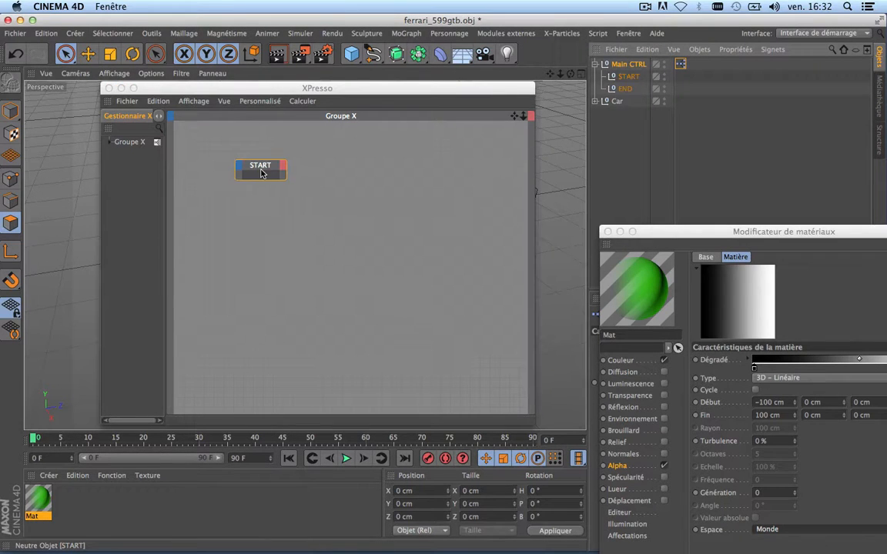
pyautogui.moveTo(631, 88); pyautogui.dragTo(266, 214)
pyautogui.moveTo(264, 217); pyautogui.dragTo(262, 211)
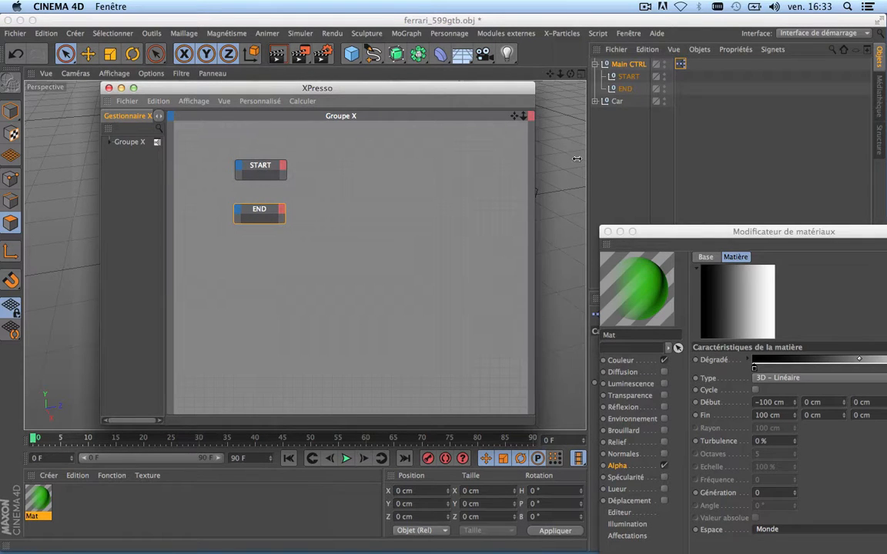
# Step: Add the material's alpha gradient (Dégradé) as an XPresso node with Début and Fin as input ports
pyautogui.moveTo(713, 229); pyautogui.dragTo(664, 132)
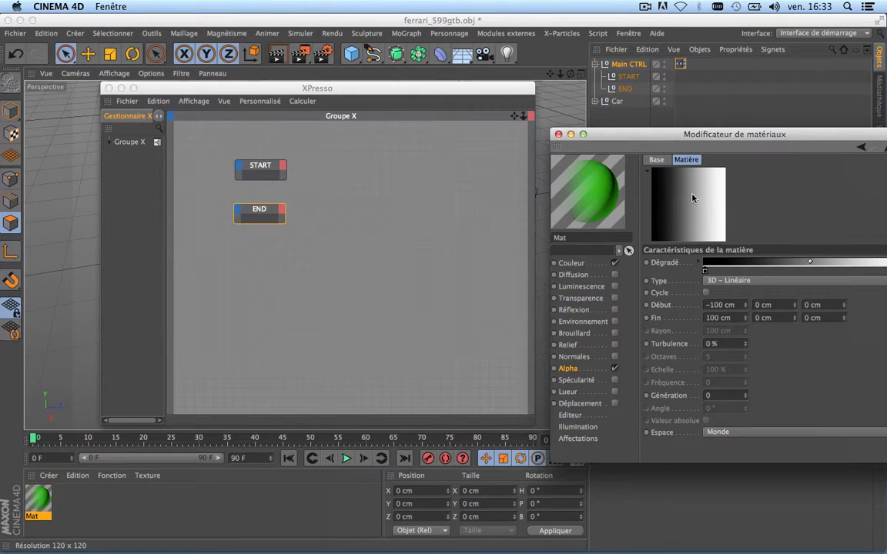
pyautogui.moveTo(622, 173); pyautogui.dragTo(399, 216)
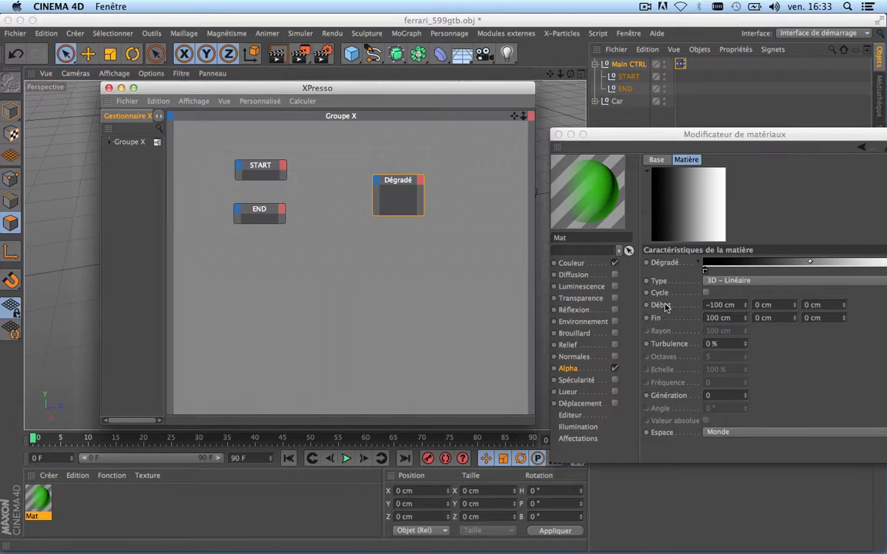
pyautogui.moveTo(663, 306); pyautogui.dragTo(378, 183)
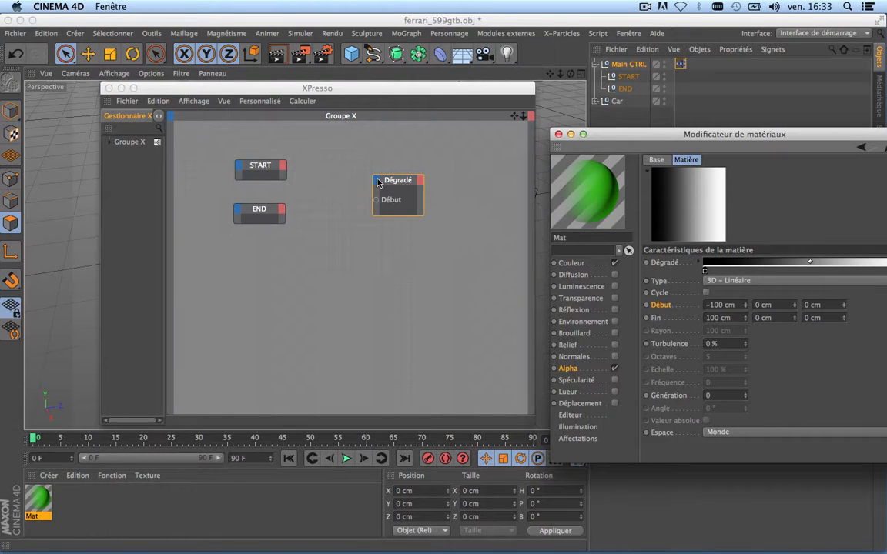
pyautogui.moveTo(656, 322); pyautogui.dragTo(376, 184)
pyautogui.moveTo(617, 138); pyautogui.dragTo(664, 236)
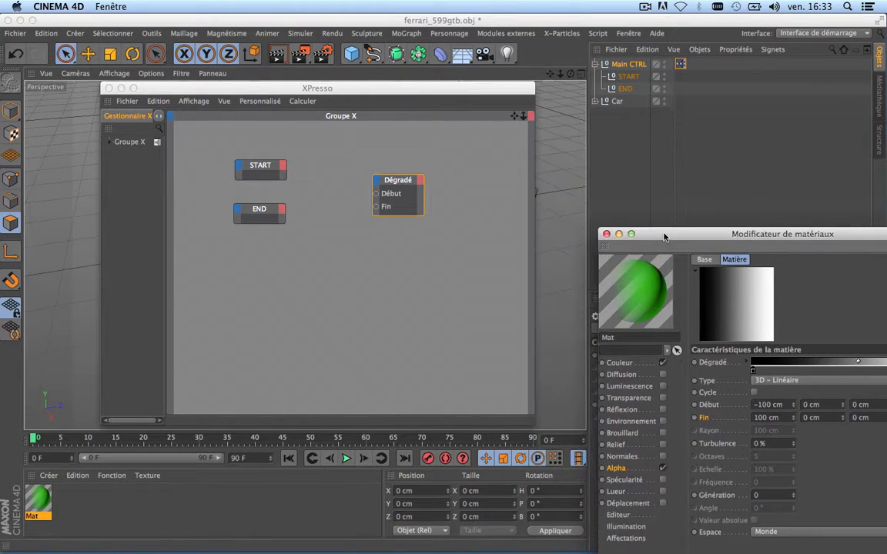
# Step: Add a full Position globale output port to both the START and END nodes
pyautogui.click(282, 167)
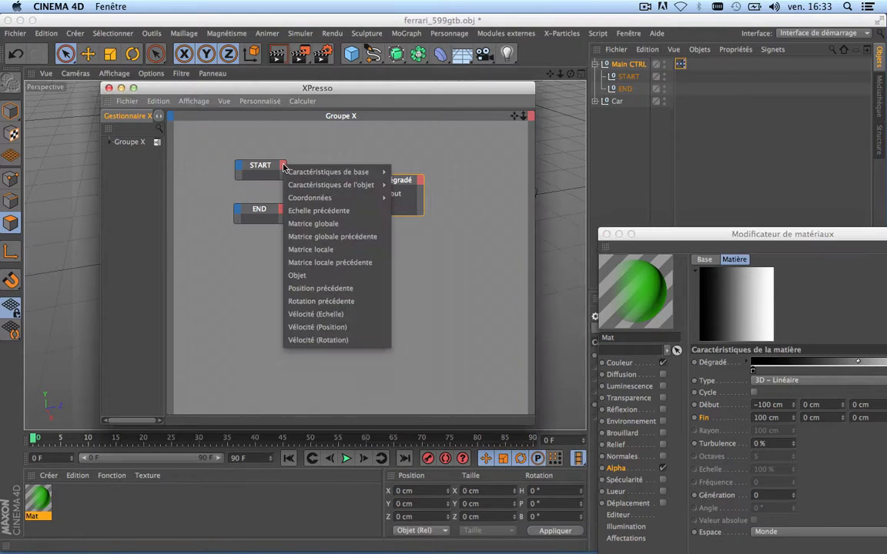
pyautogui.moveTo(322, 203)
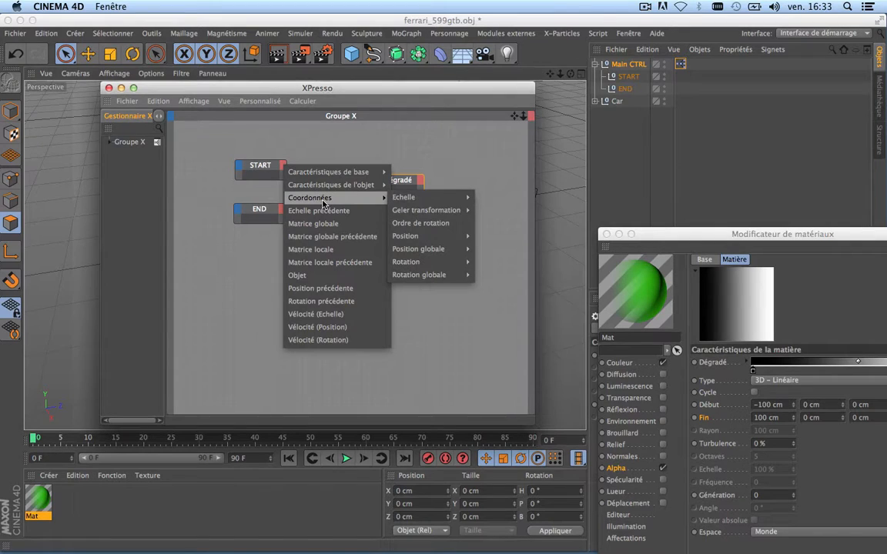
pyautogui.moveTo(429, 211)
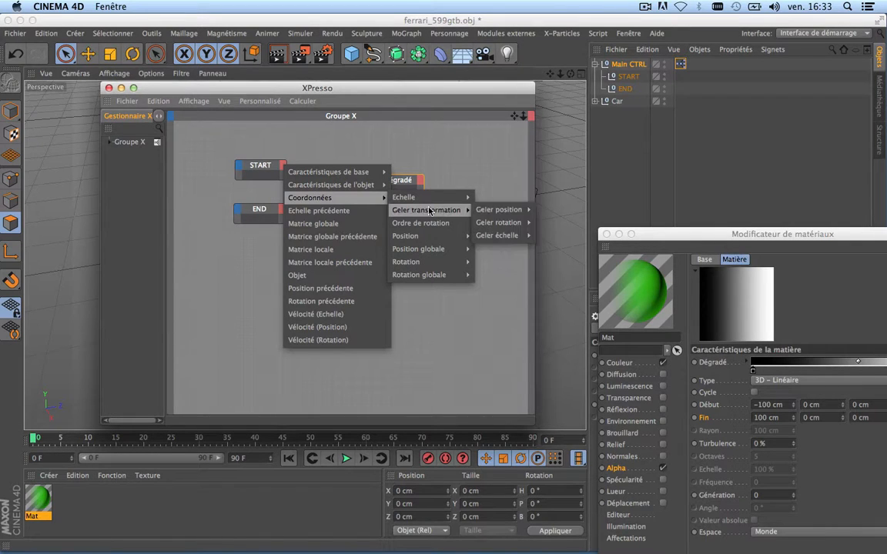
pyautogui.moveTo(400, 251)
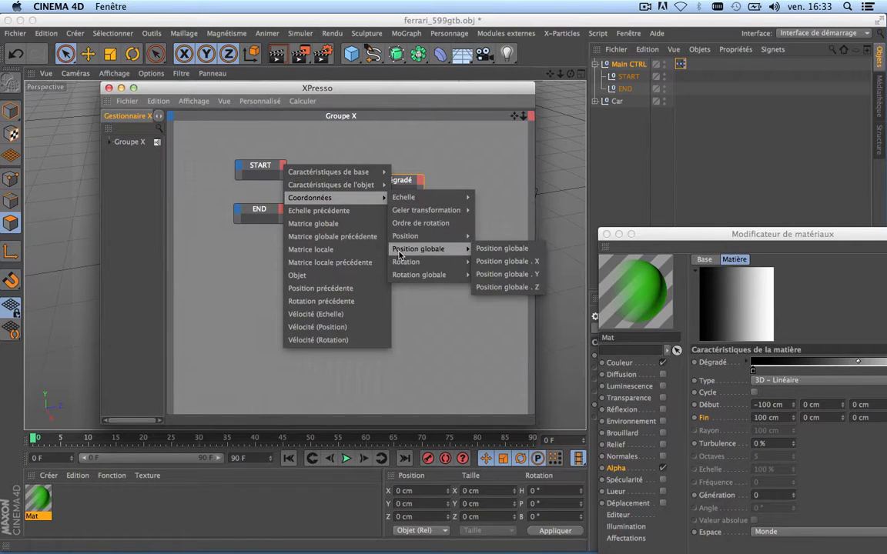
pyautogui.click(508, 249)
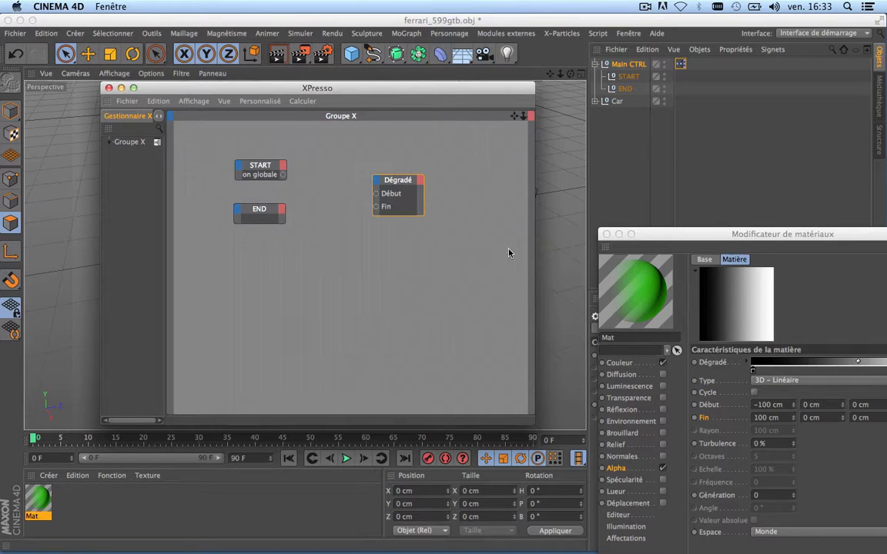
pyautogui.click(282, 211)
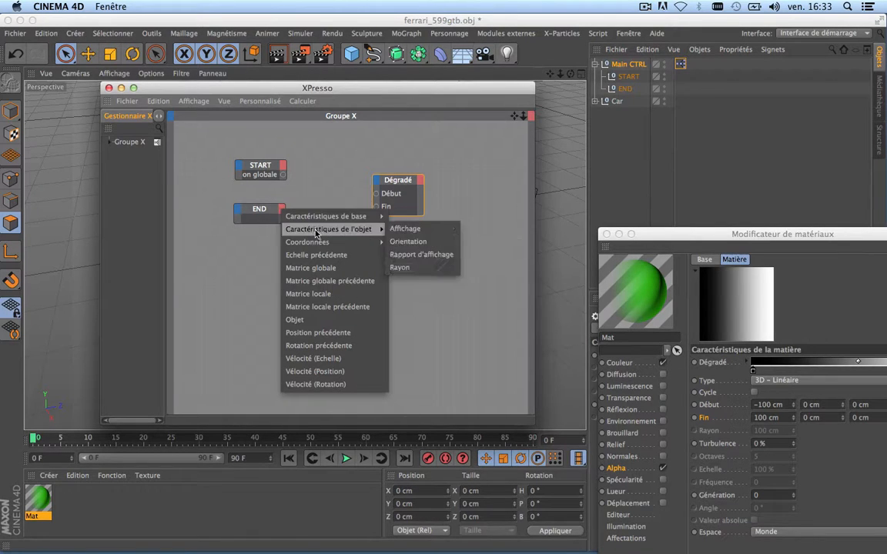
pyautogui.moveTo(308, 242)
pyautogui.moveTo(426, 294)
pyautogui.click(499, 295)
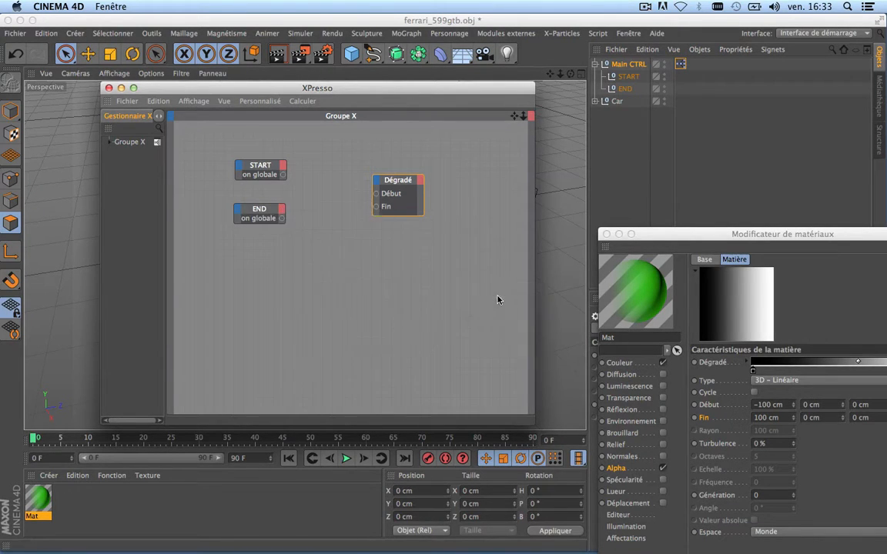
# Step: Align the END node under START, and connect START's global position to Début and END's to Fin on the Dégradé node
pyautogui.click(257, 211)
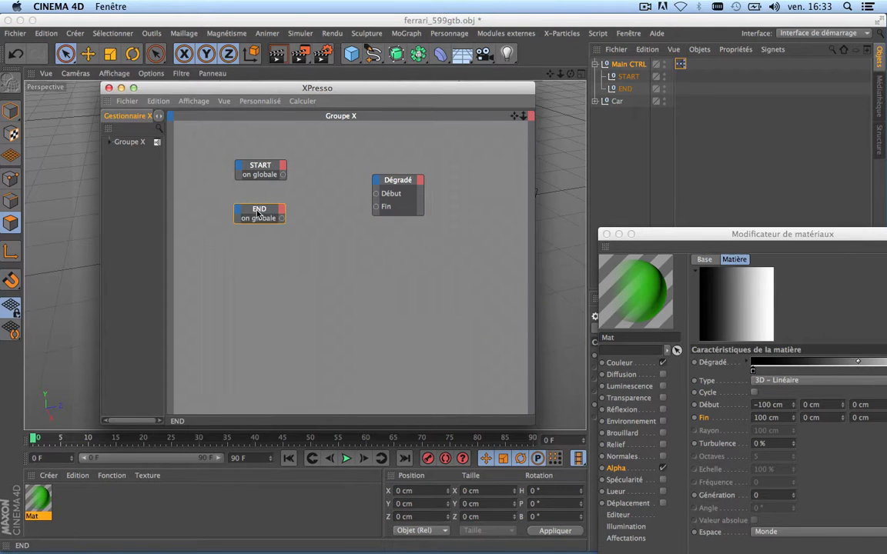
pyautogui.moveTo(259, 215); pyautogui.dragTo(260, 219)
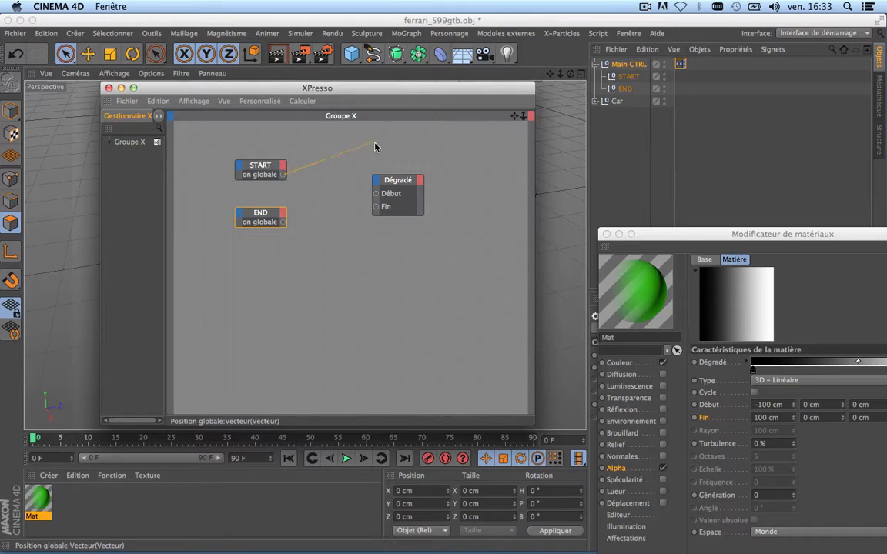
pyautogui.moveTo(375, 146); pyautogui.dragTo(377, 196)
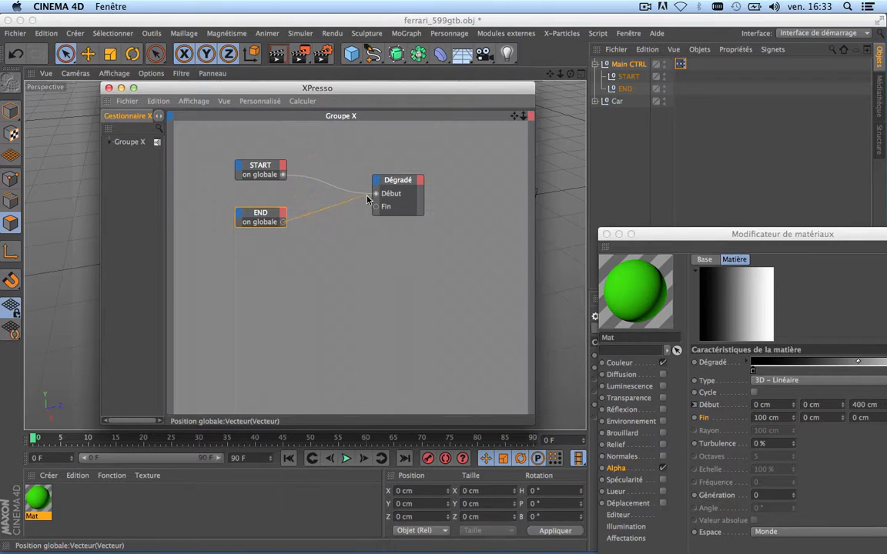
pyautogui.moveTo(367, 200); pyautogui.dragTo(376, 213)
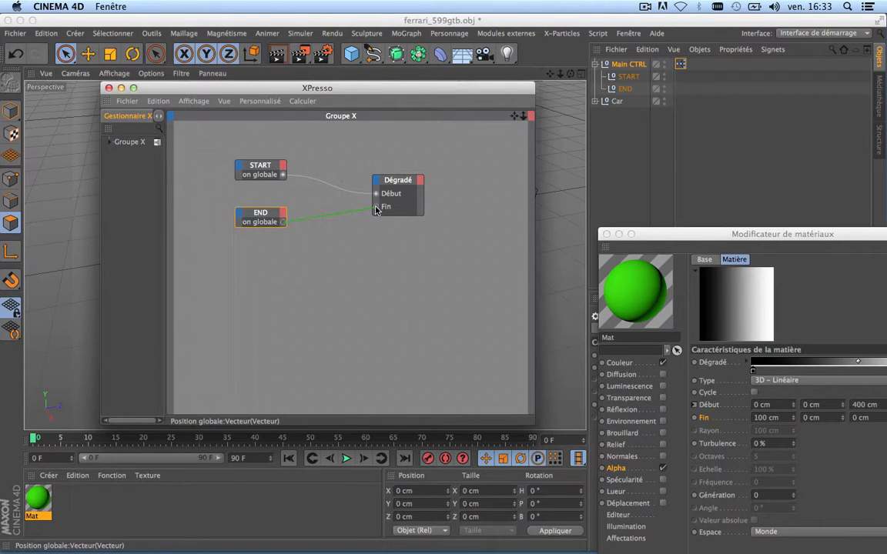
pyautogui.moveTo(377, 211); pyautogui.dragTo(376, 207)
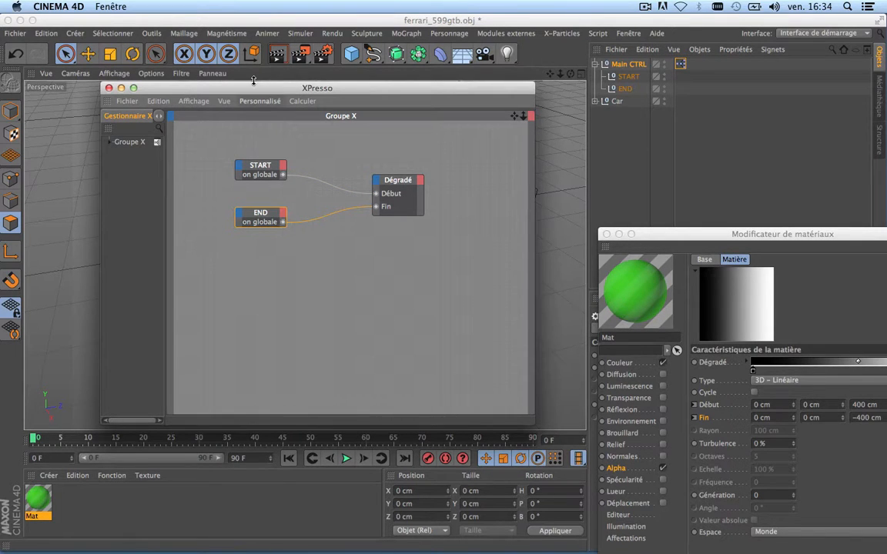
# Step: Apply the green gradient-alpha material to the Car null and close the XPresso editor
pyautogui.moveTo(253, 82); pyautogui.dragTo(232, 338)
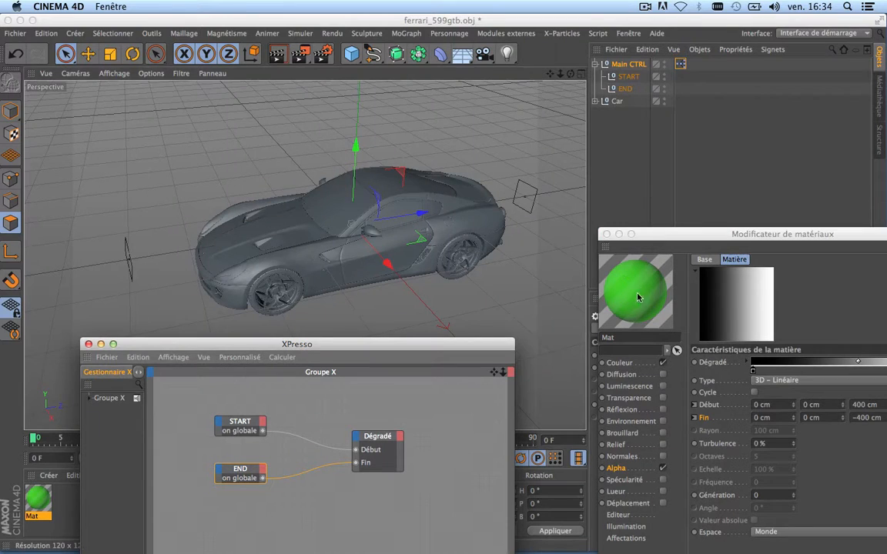
pyautogui.click(594, 102)
pyautogui.click(595, 102)
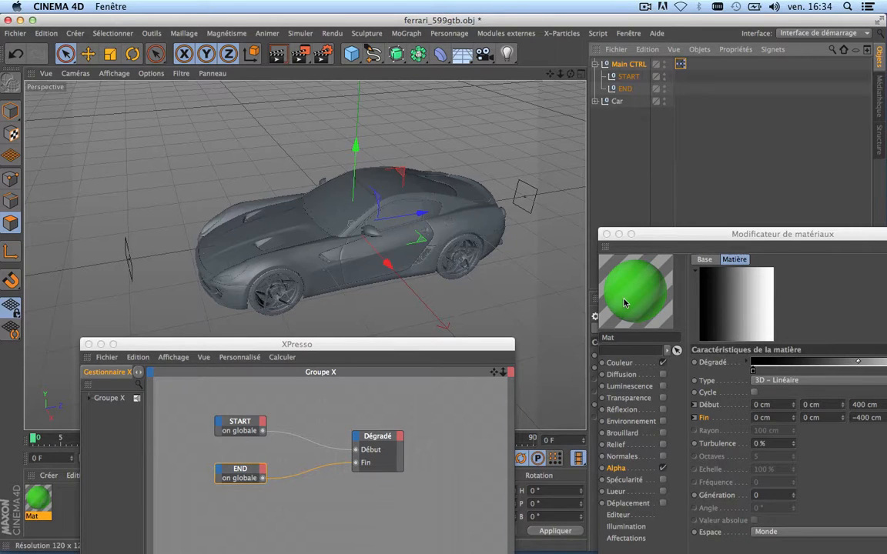
pyautogui.moveTo(625, 302); pyautogui.dragTo(617, 102)
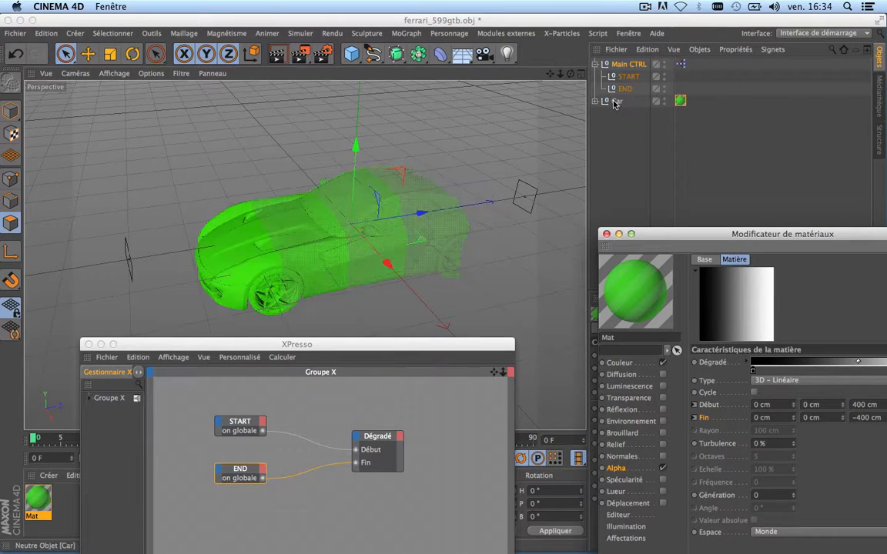
pyautogui.moveTo(294, 344); pyautogui.dragTo(372, 298)
pyautogui.click(165, 299)
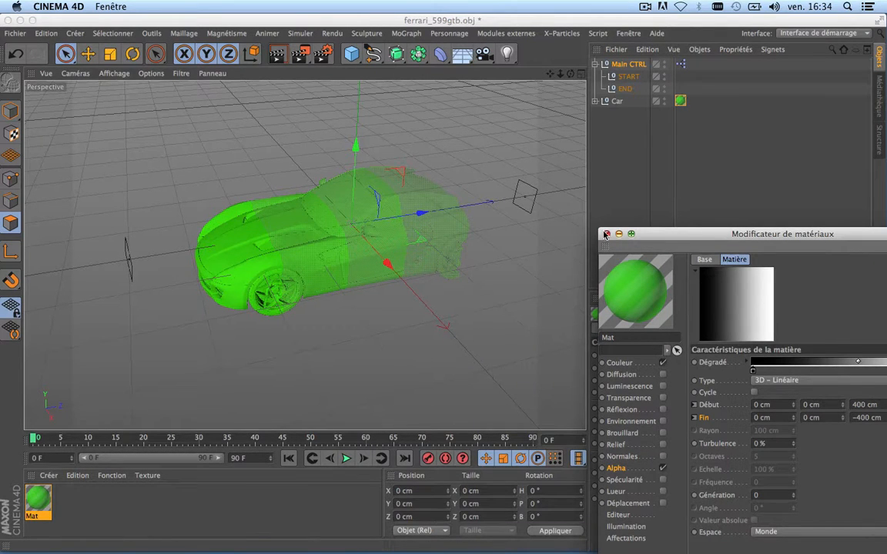
# Step: Close the material editor and render the perspective view to examine the gradient's fade across the whole car
pyautogui.click(606, 234)
pyautogui.scroll(3, 319, 280)
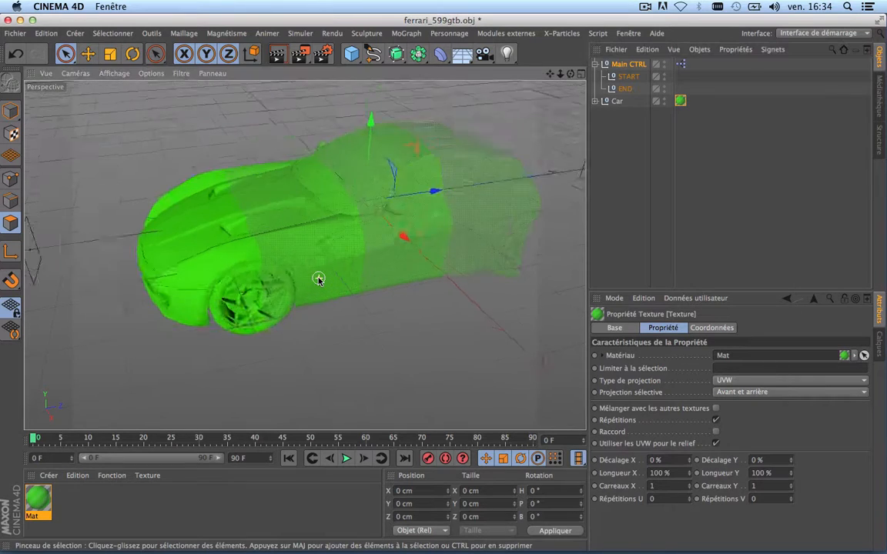
pyautogui.scroll(-4, 319, 279)
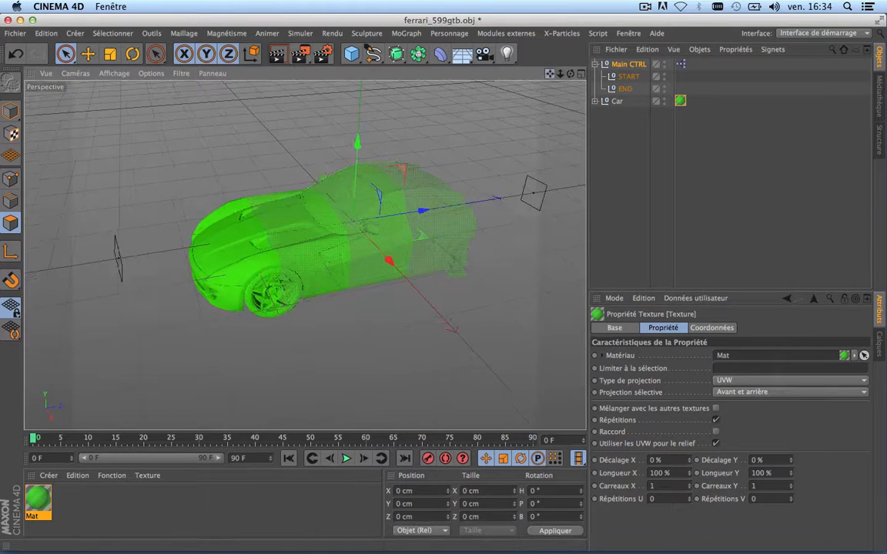
pyautogui.moveTo(550, 73); pyautogui.dragTo(493, 69)
pyautogui.click(277, 54)
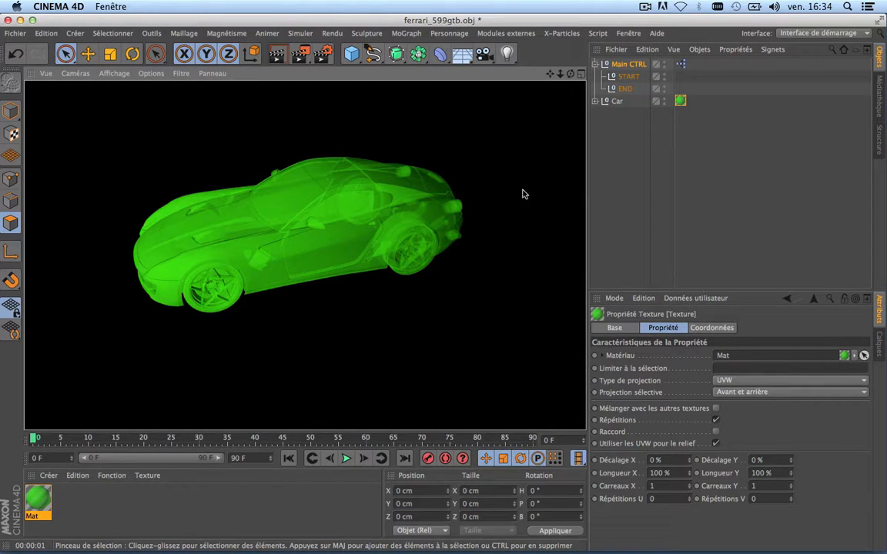
pyautogui.click(370, 202)
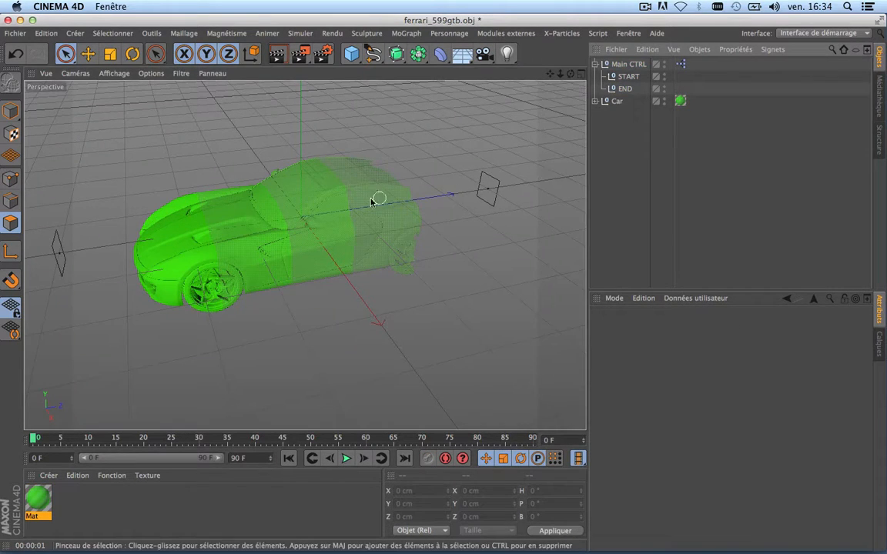
# Step: Test moving the START and END nulls along Z to shift the gradient, and undo both moves
pyautogui.click(629, 78)
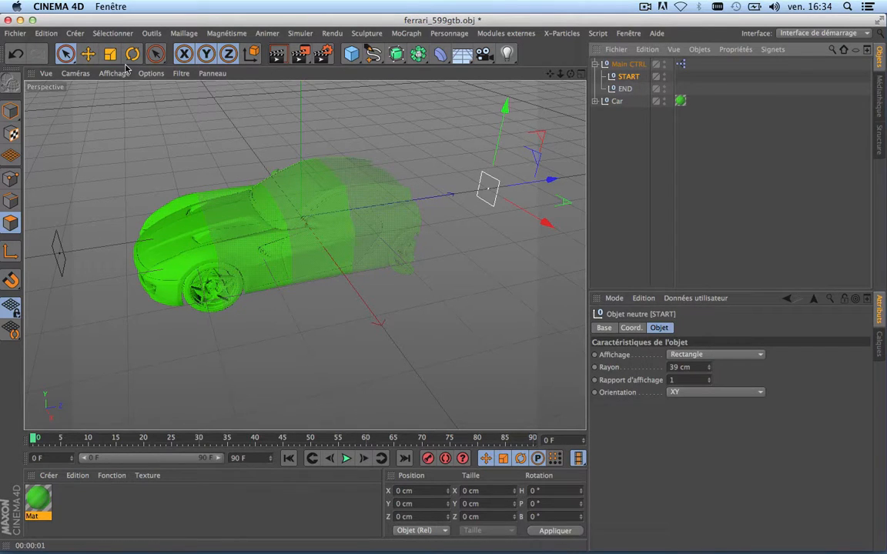
pyautogui.click(88, 54)
pyautogui.moveTo(553, 181); pyautogui.dragTo(576, 194)
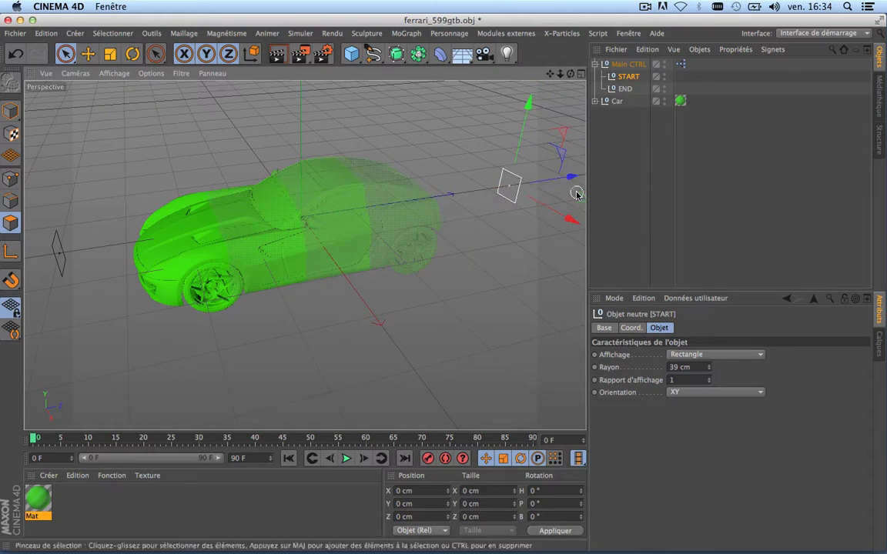
pyautogui.click(625, 89)
pyautogui.moveTo(131, 248)
pyautogui.mouseDown()
pyautogui.moveTo(362, 223)
pyautogui.moveTo(170, 246)
pyautogui.moveTo(86, 271)
pyautogui.mouseUp()
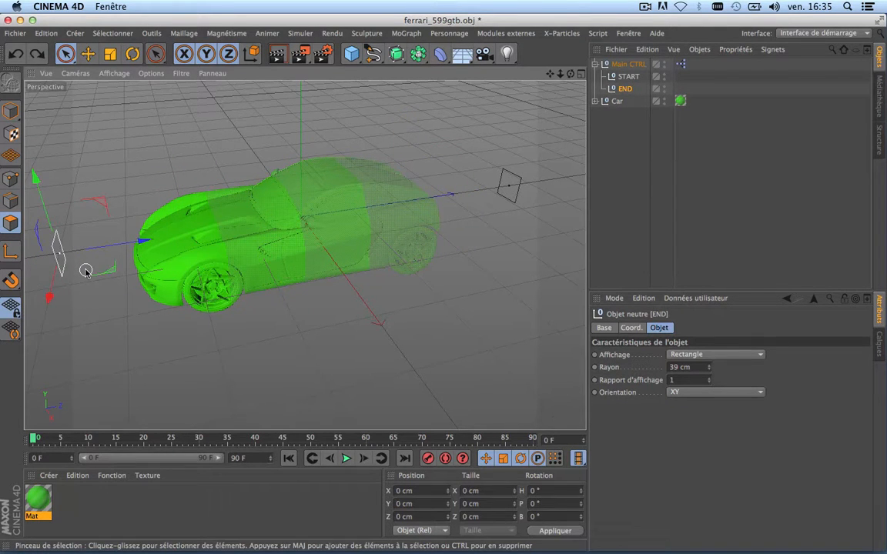
pyautogui.press('super+z')
pyautogui.press('super+z')
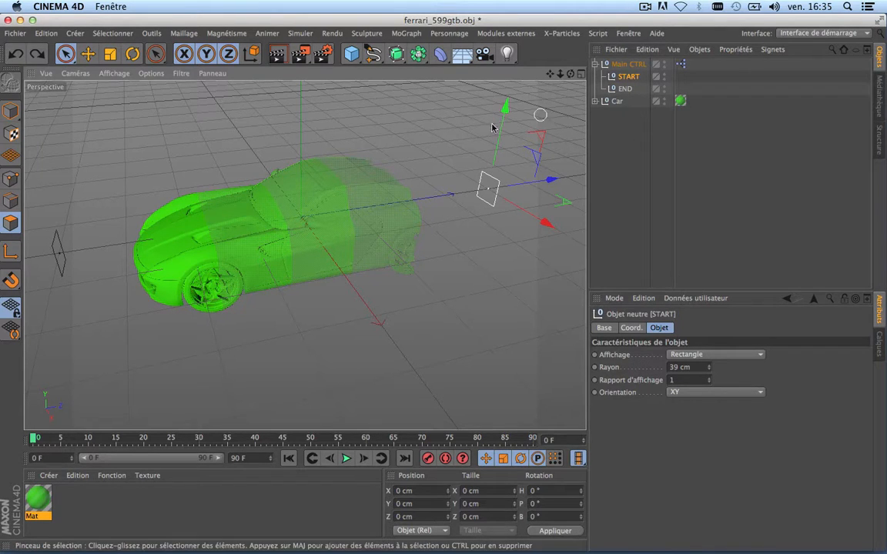
# Step: Move the START null along Z to the middle of the car and render the view to check the reveal
pyautogui.scroll(5, 254, 191)
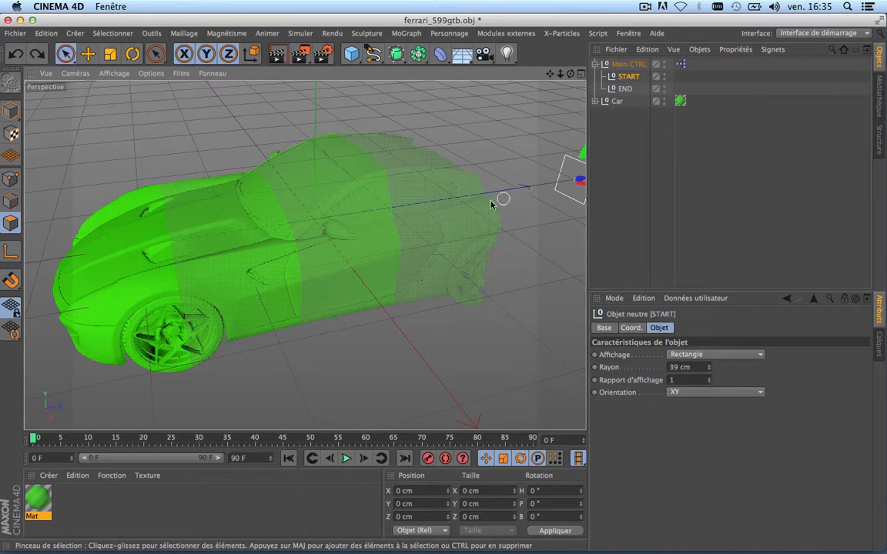
pyautogui.scroll(-5, 436, 216)
pyautogui.moveTo(550, 73); pyautogui.dragTo(462, 76)
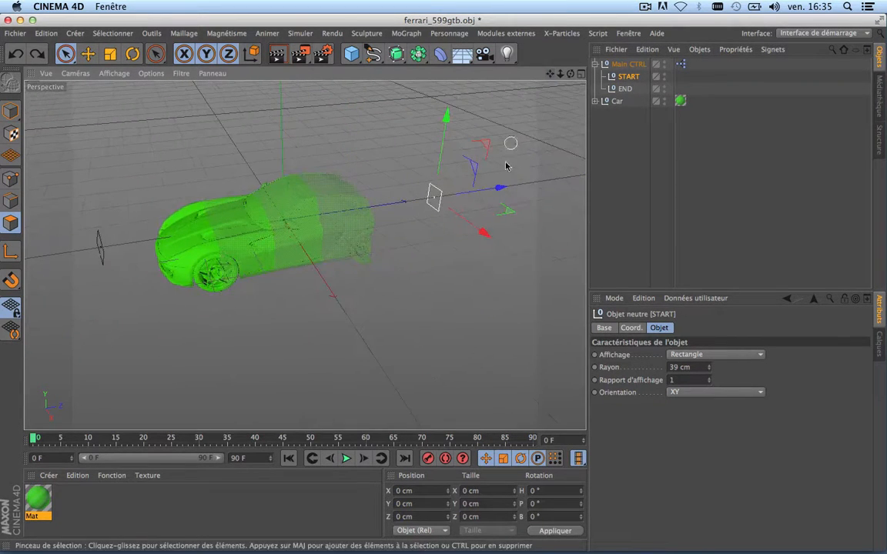
pyautogui.moveTo(498, 194); pyautogui.dragTo(382, 206)
pyautogui.click(277, 53)
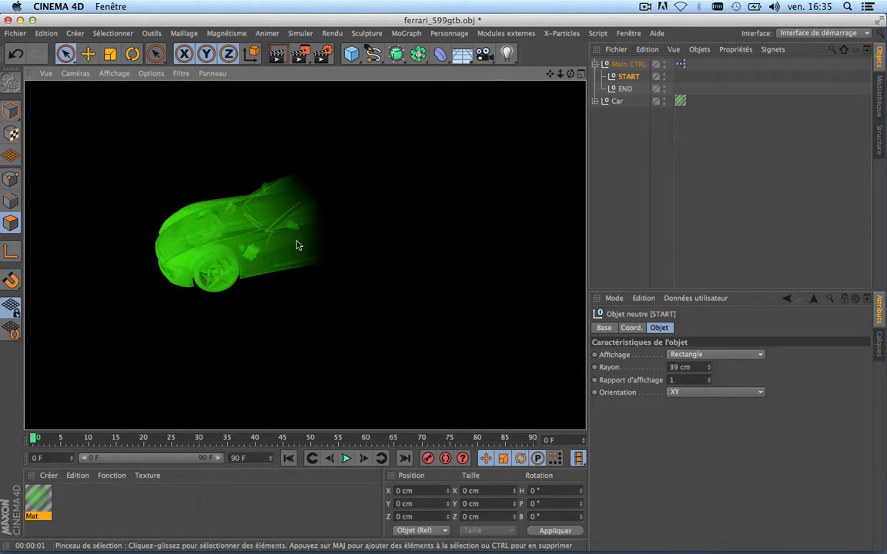
pyautogui.click(579, 196)
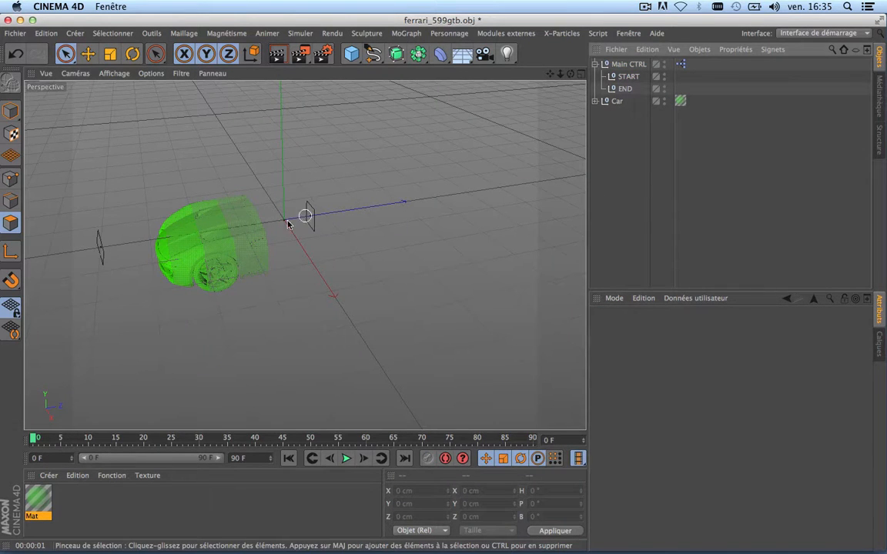
# Step: Open the green material's editor and move the START null out behind the car to about 478 cm on Z
pyautogui.doubleClick(41, 500)
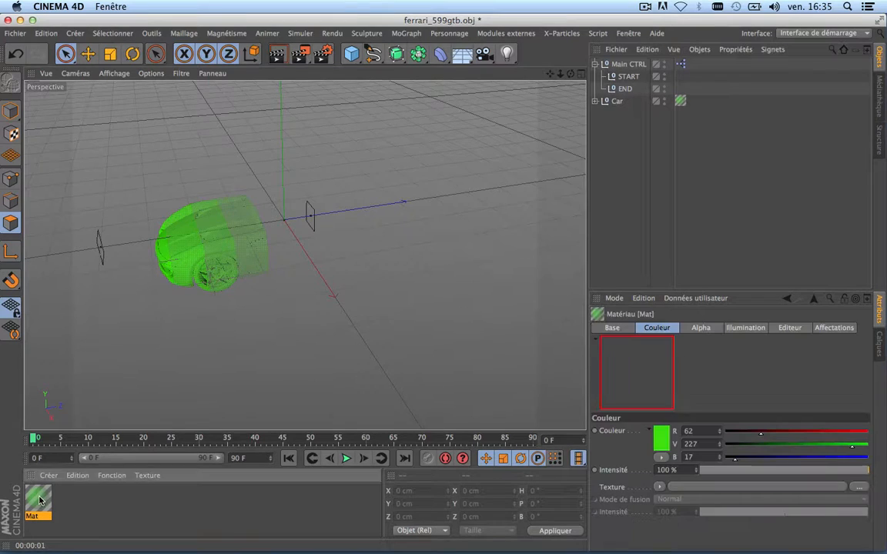
pyautogui.moveTo(354, 87); pyautogui.dragTo(287, 275)
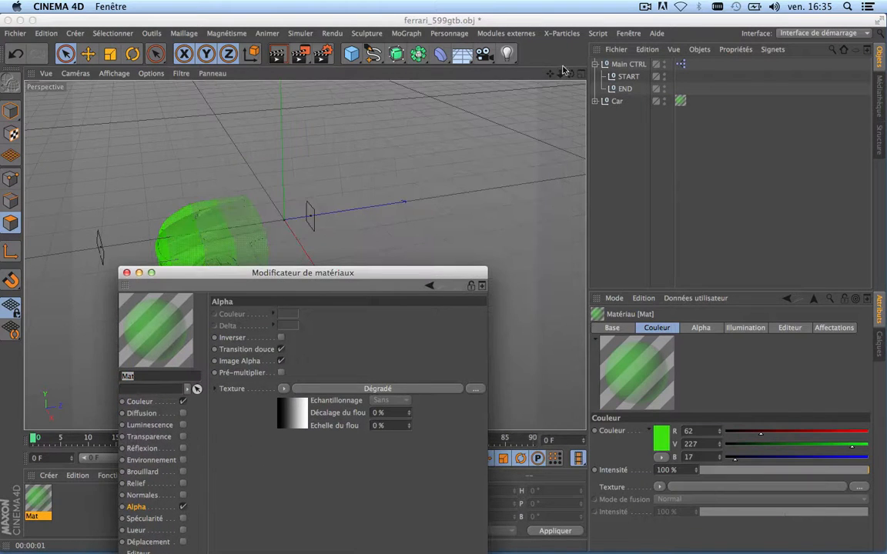
pyautogui.click(356, 160)
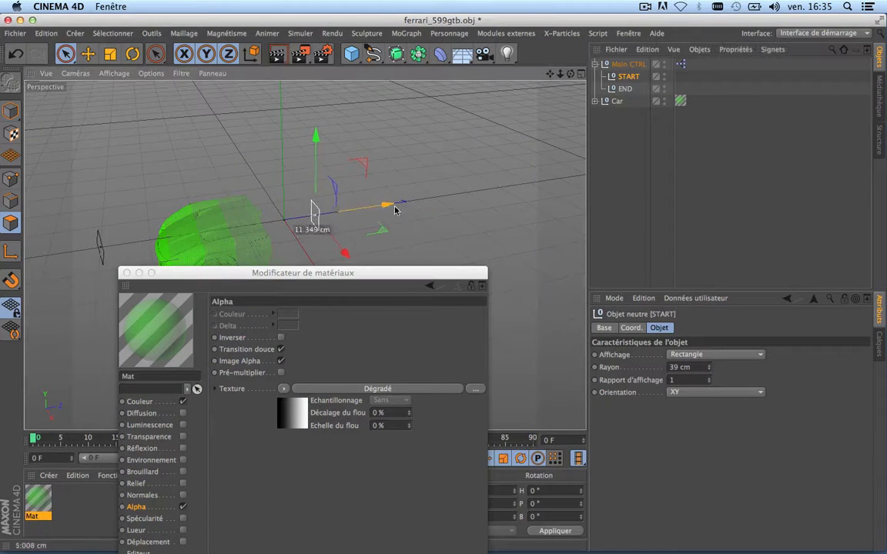
pyautogui.moveTo(385, 206); pyautogui.dragTo(526, 180)
pyautogui.moveTo(362, 273); pyautogui.dragTo(710, 81)
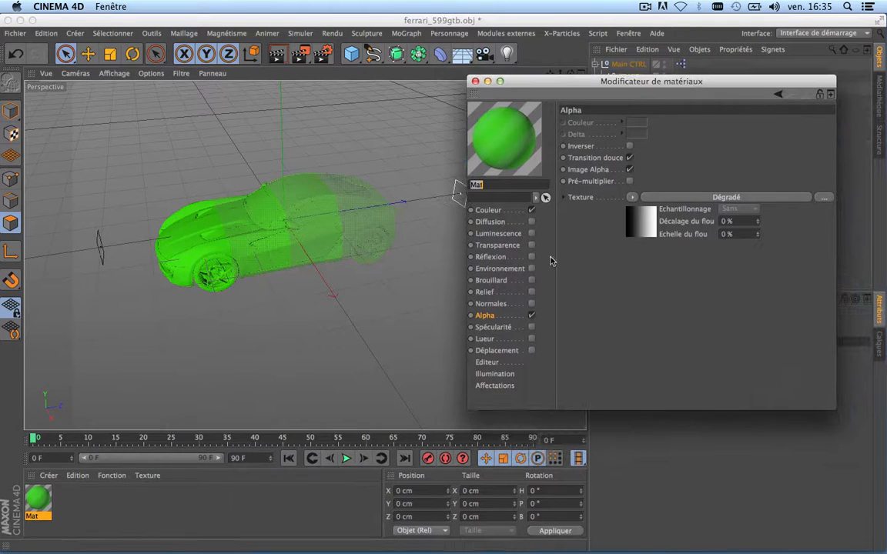
# Step: Try a sharper alpha gradient by moving its black and white knots inward, restore both to the ends, and close the material editor
pyautogui.click(644, 222)
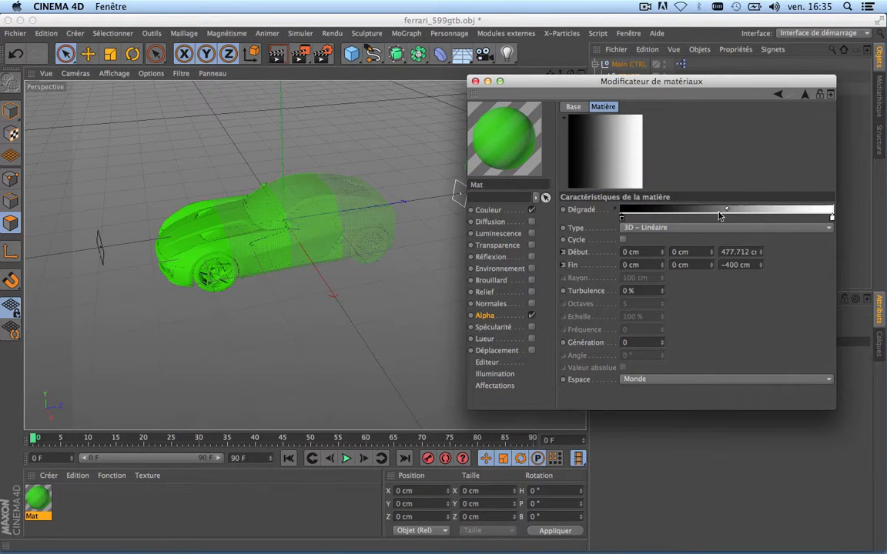
pyautogui.moveTo(622, 222); pyautogui.dragTo(689, 221)
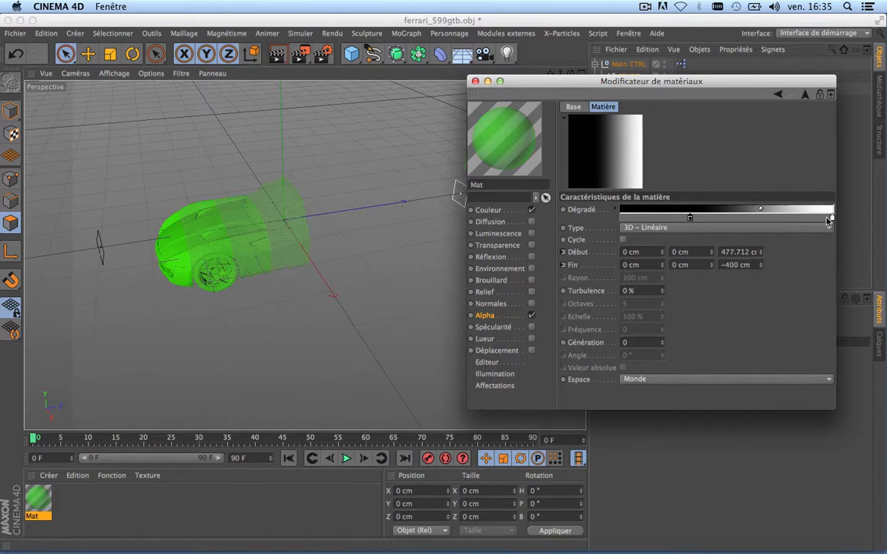
pyautogui.moveTo(831, 221); pyautogui.dragTo(745, 219)
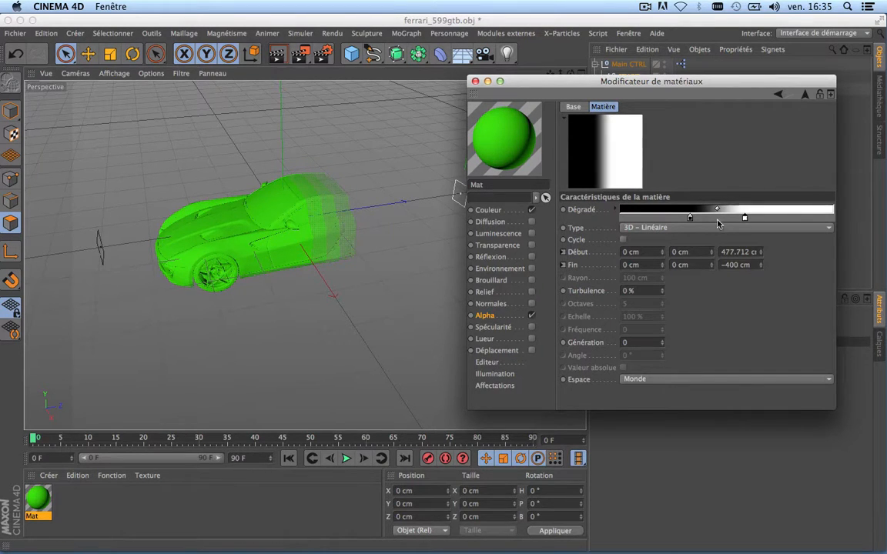
pyautogui.moveTo(689, 219); pyautogui.dragTo(622, 219)
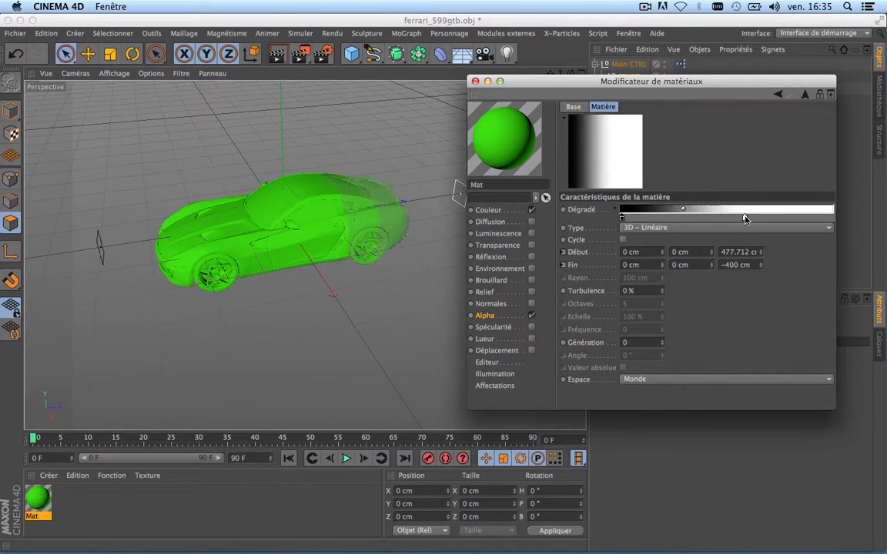
pyautogui.moveTo(744, 219); pyautogui.dragTo(832, 219)
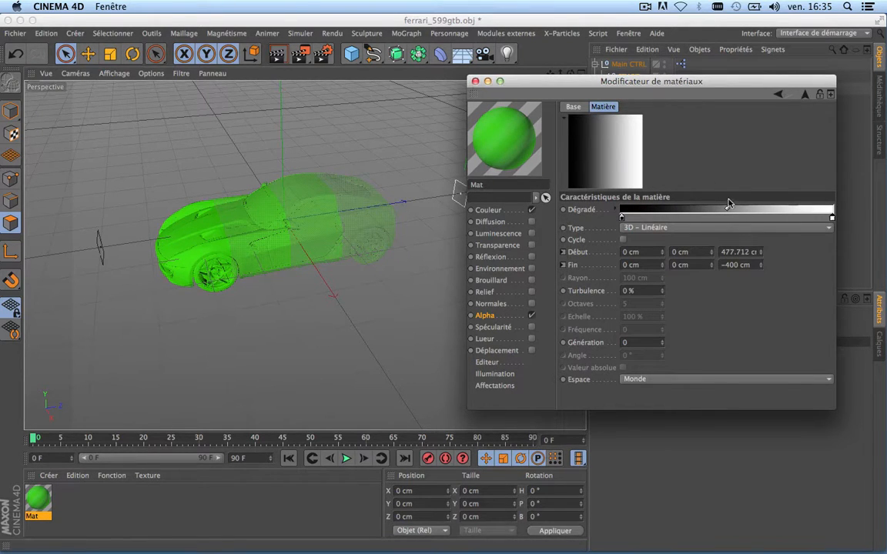
pyautogui.click(475, 82)
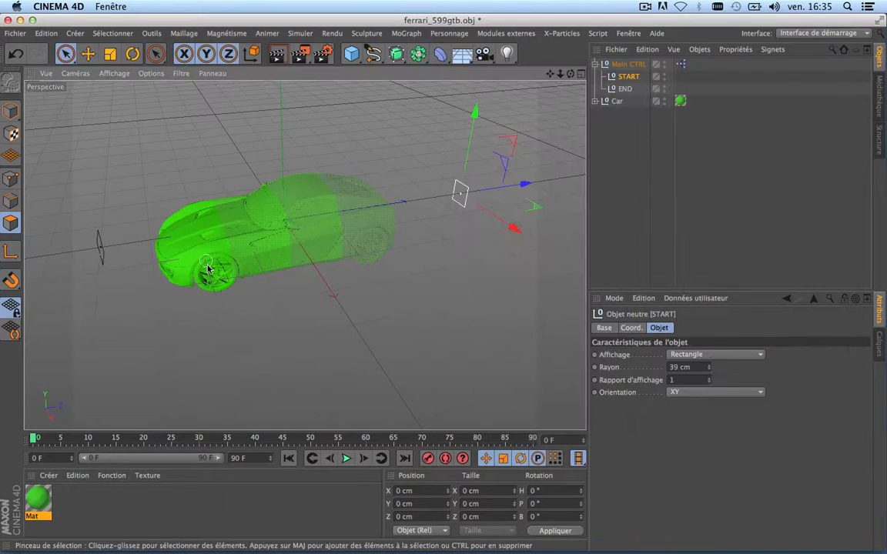
# Step: Scale the Main CTRL null down along Z until START and END sit close together mid-car, and render the view to check the narrow fade
pyautogui.scroll(5, 306, 211)
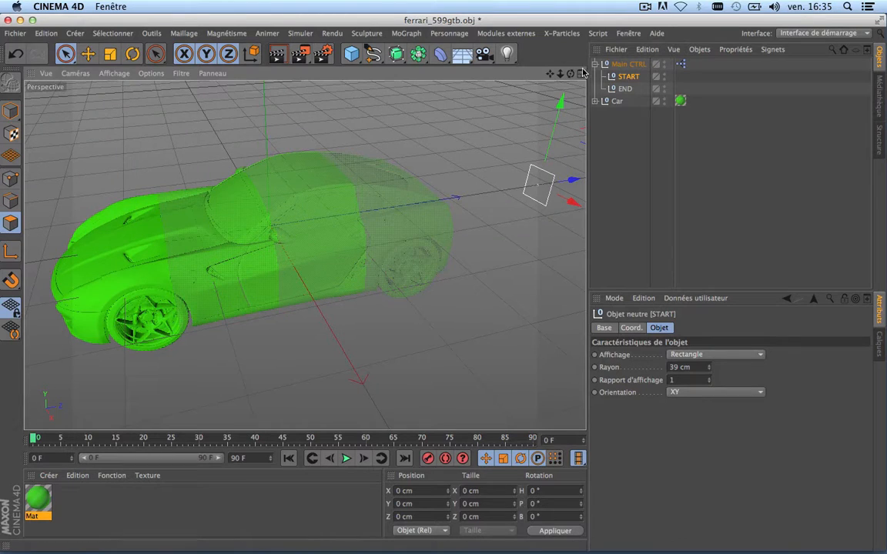
pyautogui.click(629, 64)
pyautogui.scroll(-3, 416, 237)
pyautogui.scroll(-5, 417, 238)
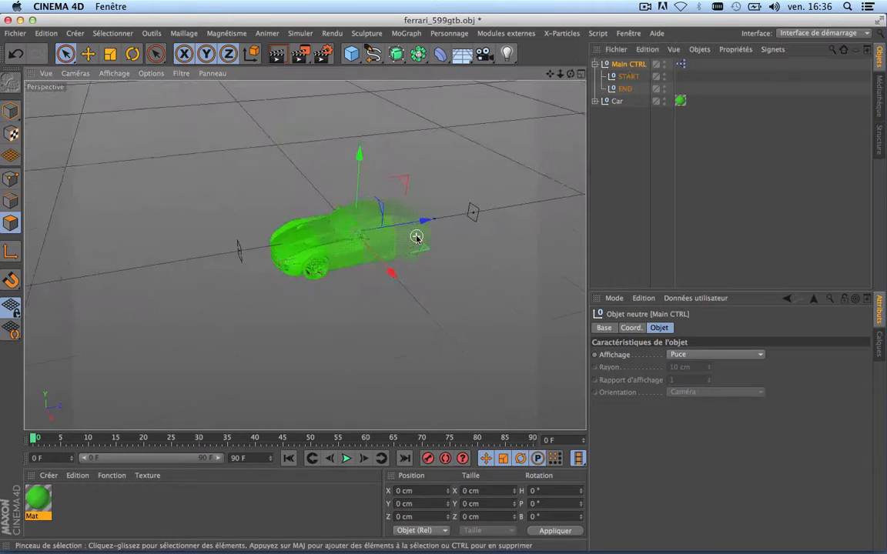
pyautogui.scroll(3, 417, 238)
pyautogui.scroll(2, 449, 221)
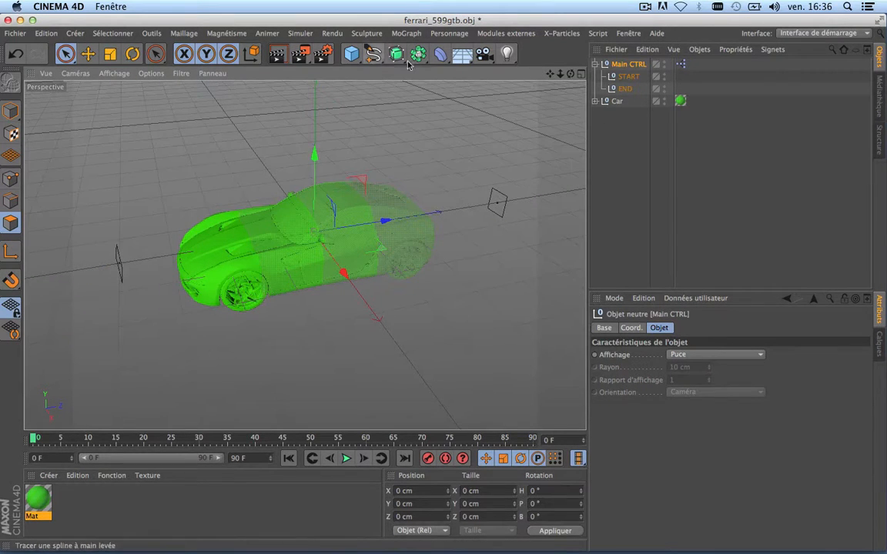
pyautogui.click(110, 53)
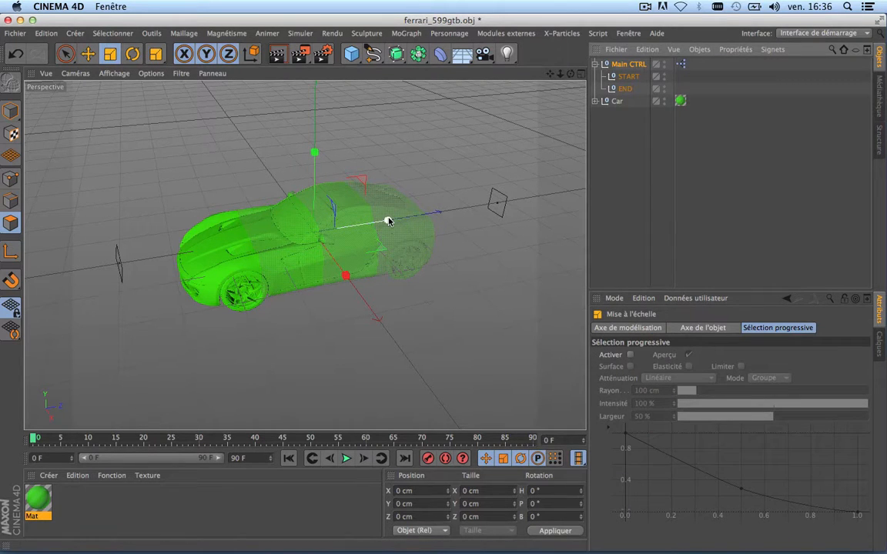
pyautogui.moveTo(389, 221); pyautogui.dragTo(331, 247)
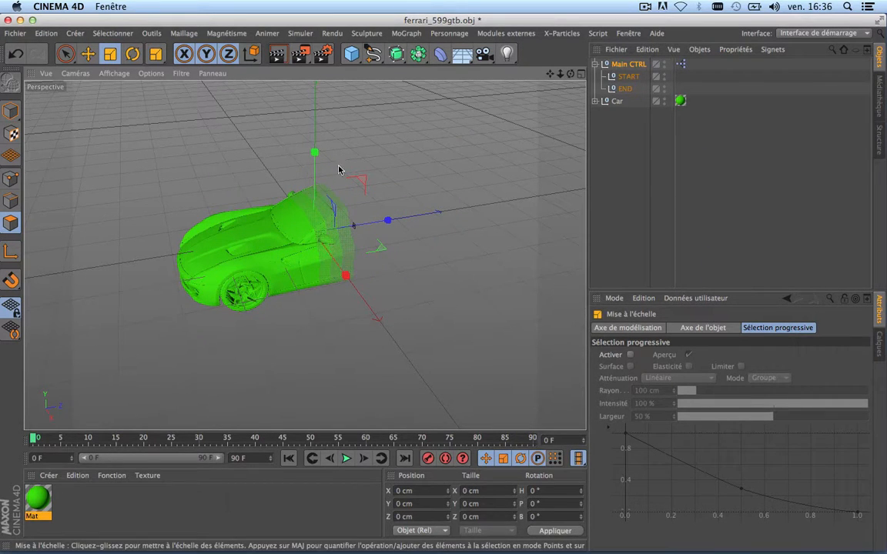
pyautogui.scroll(2, 347, 240)
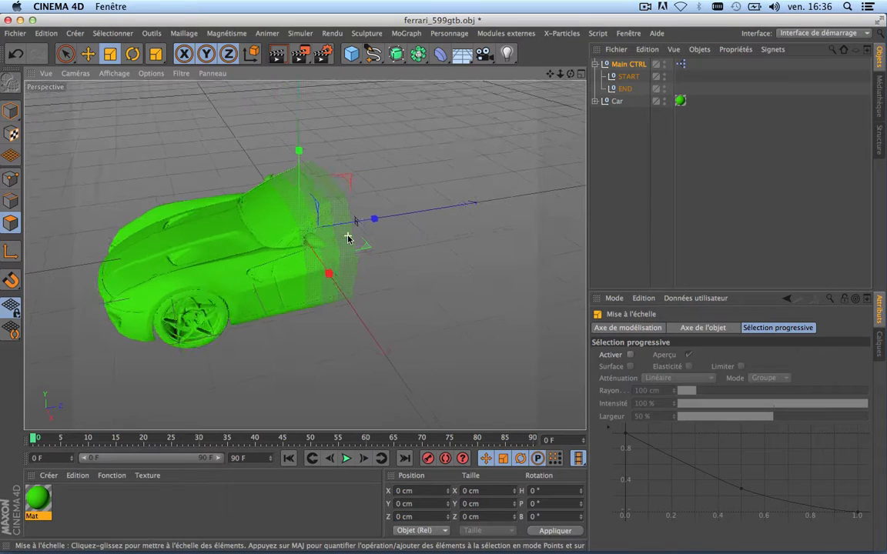
pyautogui.click(279, 55)
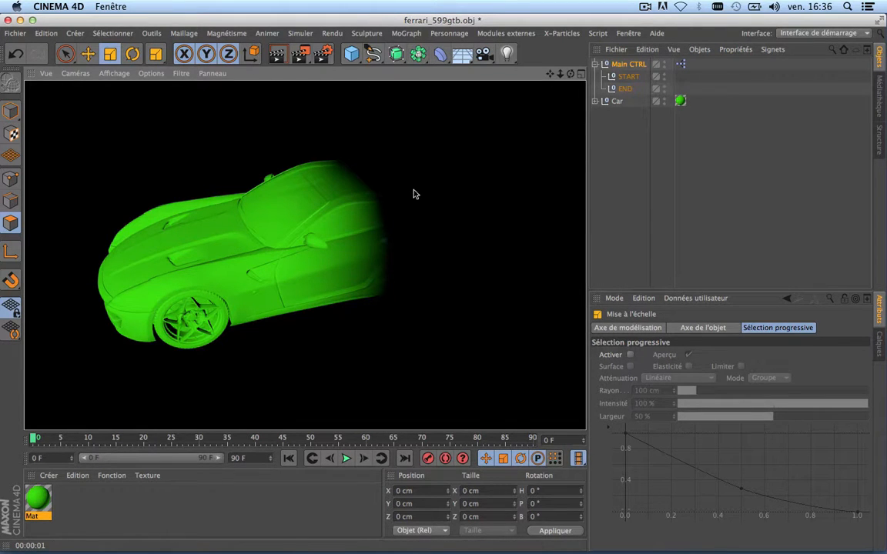
pyautogui.click(361, 218)
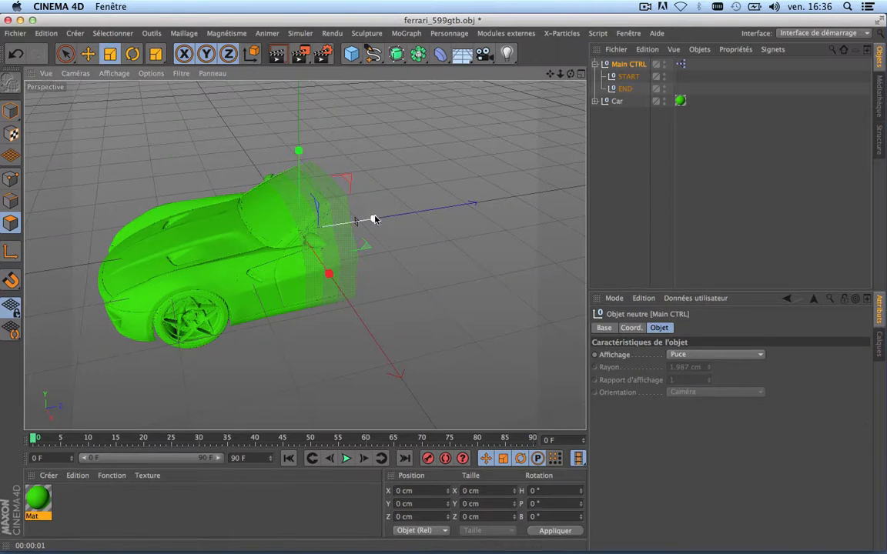
# Step: Scale Main CTRL up along Z to about 425% to widen the fade, and render the view
pyautogui.moveTo(371, 217); pyautogui.dragTo(572, 161)
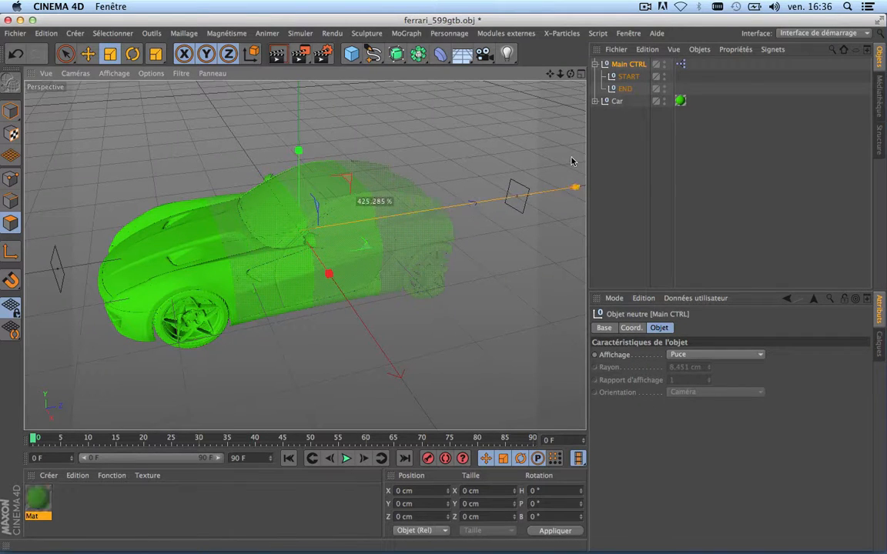
pyautogui.click(276, 53)
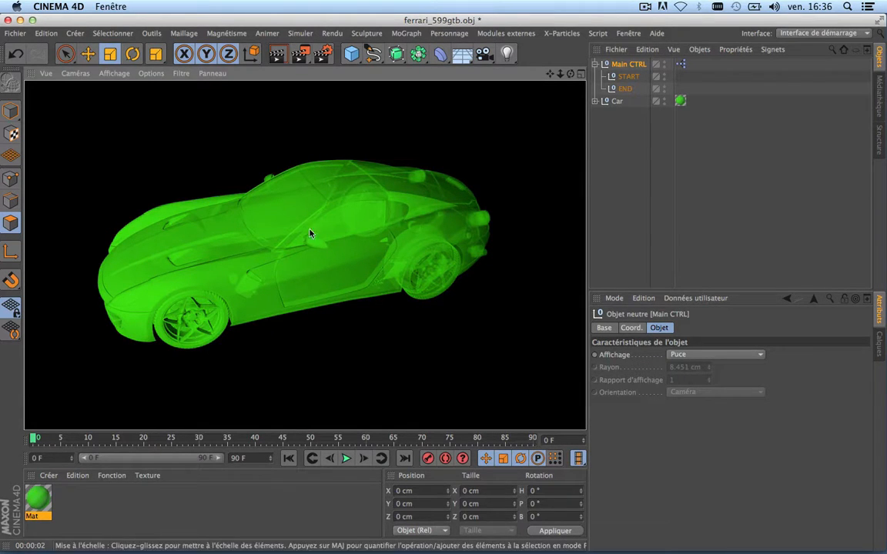
pyautogui.click(630, 67)
# Step: Scale Main CTRL down along Z to about 45.7% to tighten the fade, render the view, and deselect everything
pyautogui.moveTo(374, 218); pyautogui.dragTo(333, 224)
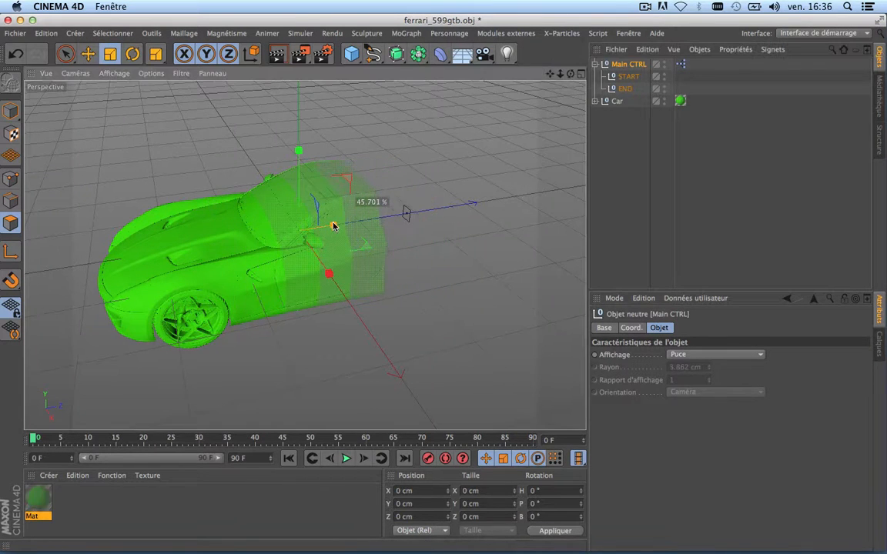
pyautogui.click(279, 53)
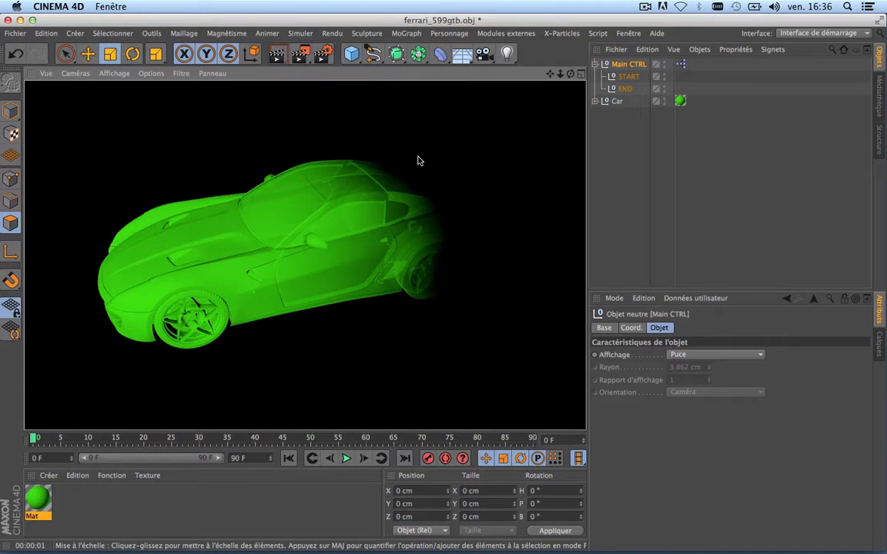
pyautogui.click(613, 192)
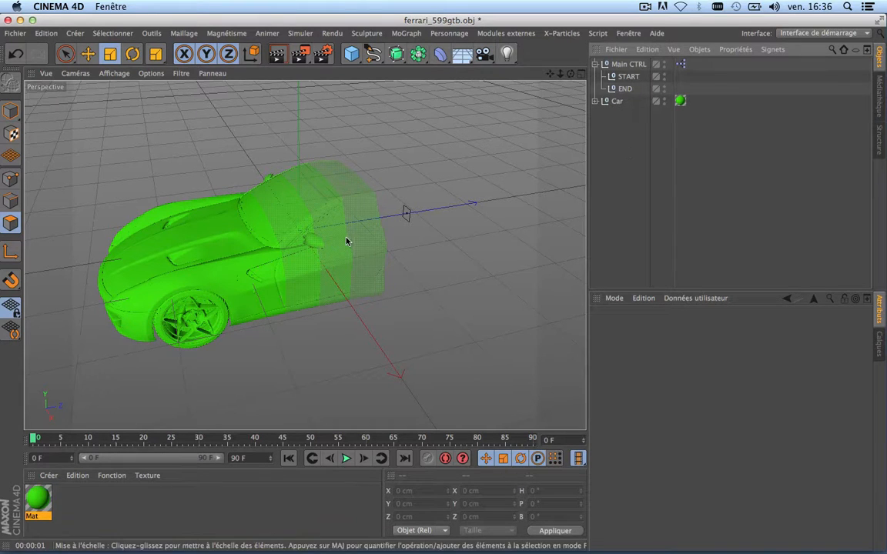
# Step: Move the Main CTRL null along Z to behind the car so the green material covers the whole body
pyautogui.click(627, 64)
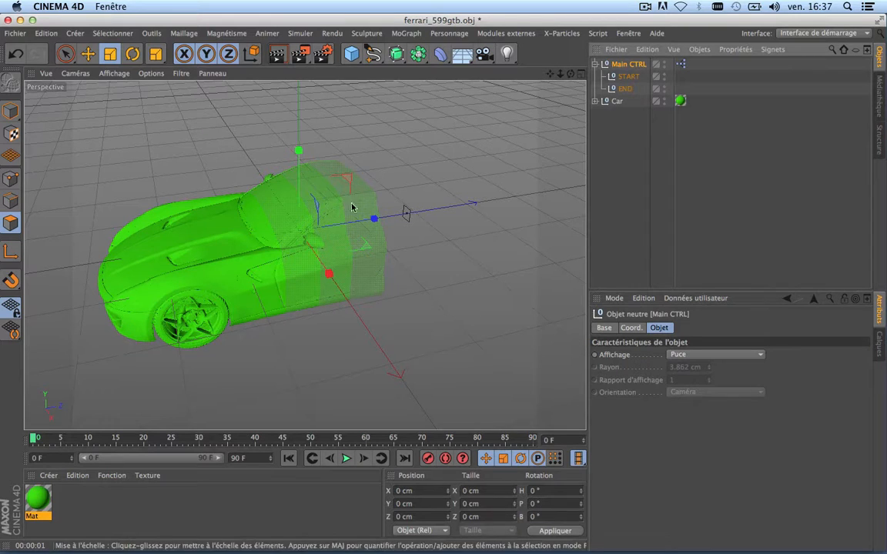
pyautogui.scroll(-3, 375, 232)
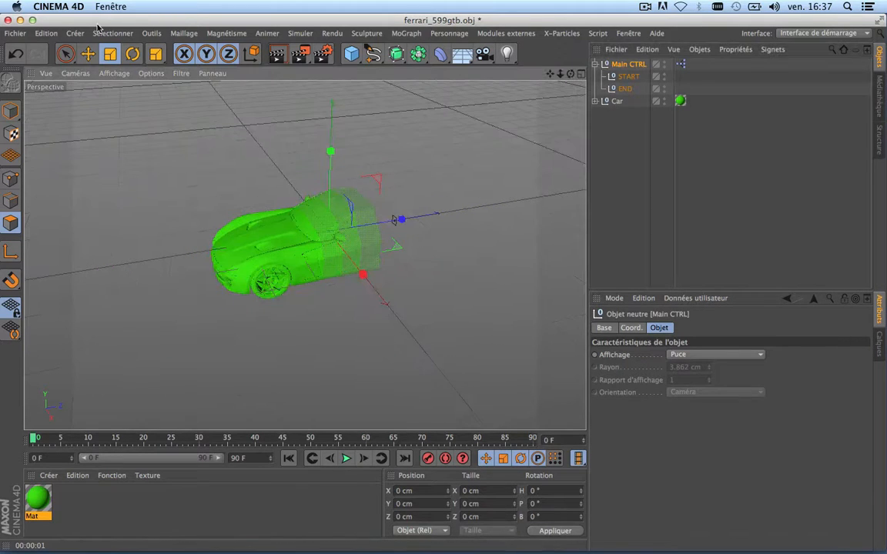
pyautogui.click(87, 53)
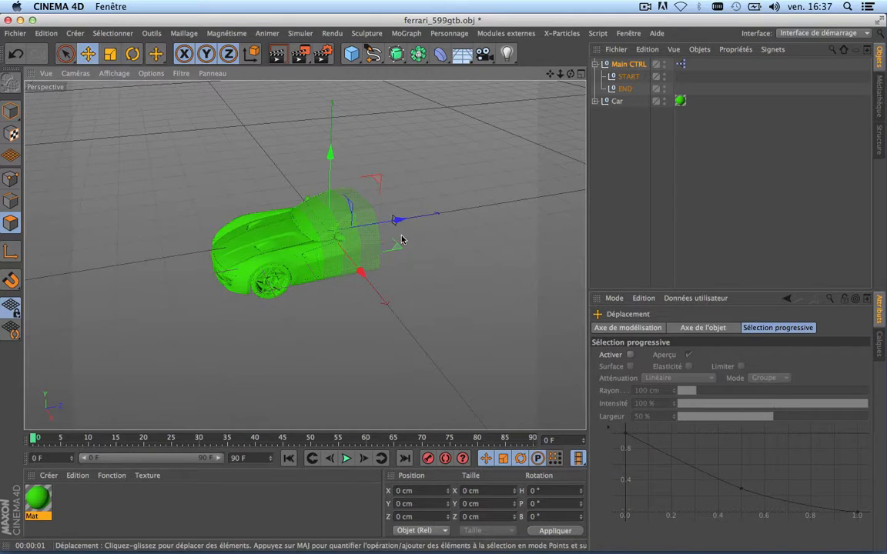
pyautogui.moveTo(395, 223); pyautogui.dragTo(516, 213)
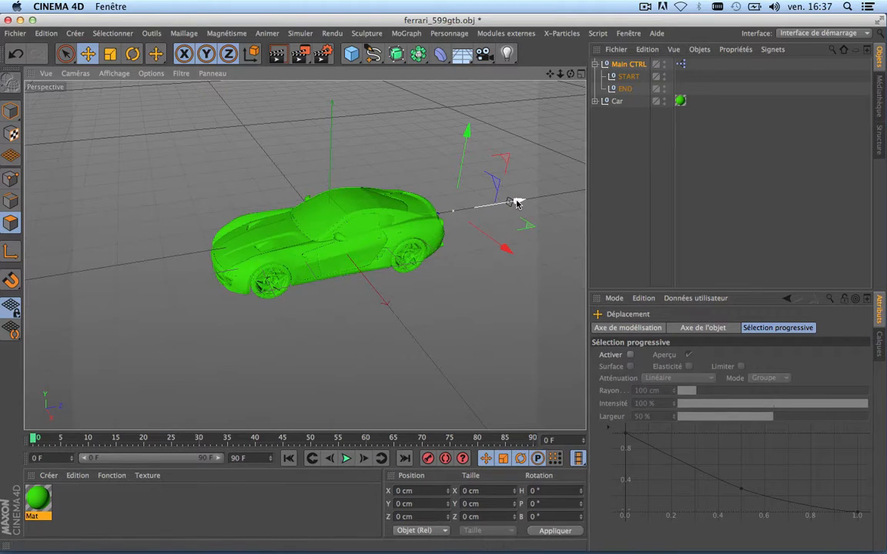
pyautogui.moveTo(516, 203); pyautogui.dragTo(537, 229)
pyautogui.scroll(6, 336, 234)
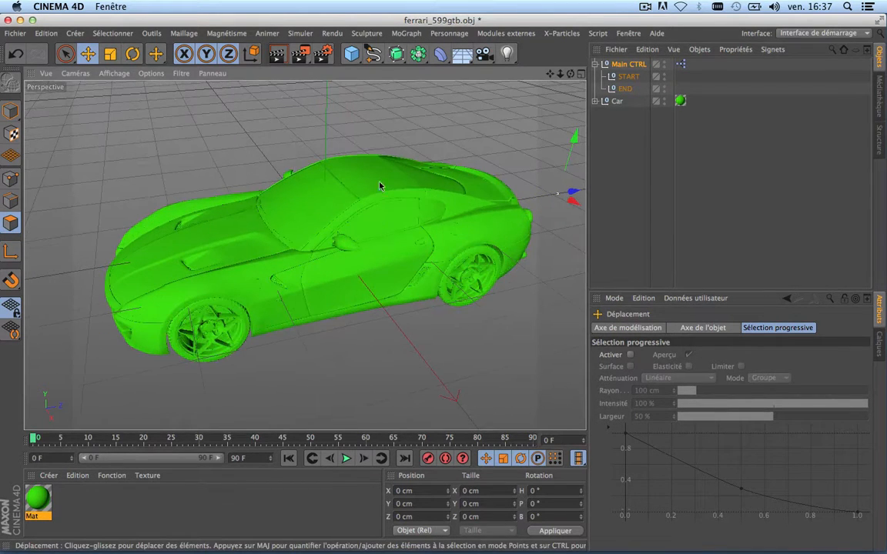
pyautogui.moveTo(305, 255)
pyautogui.keyDown('alt'); pyautogui.mouseDown(button='middle')
pyautogui.moveTo(221, 254)
pyautogui.moveTo(305, 255)
pyautogui.mouseUp(button='middle'); pyautogui.keyUp('alt')
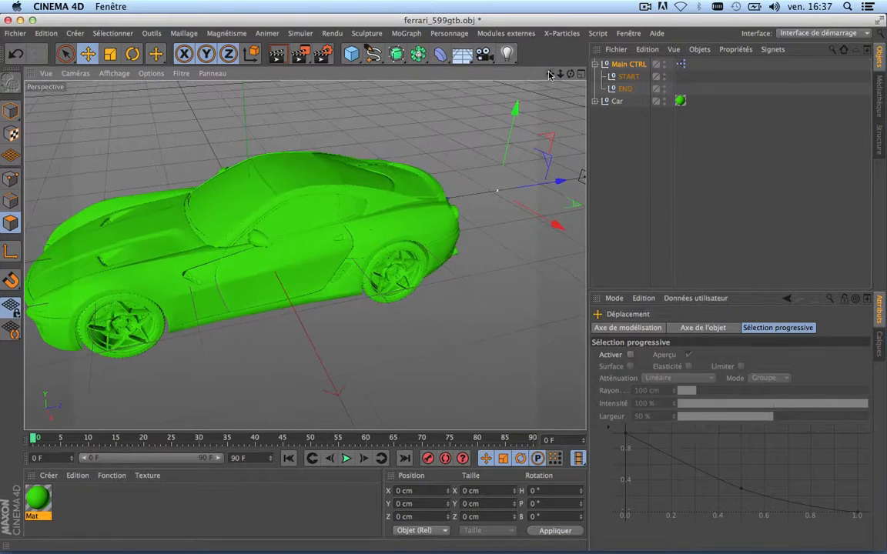
# Step: Brush-select the front side window's polygons on the car mesh (null) under Car in polygon mode
pyautogui.click(607, 101)
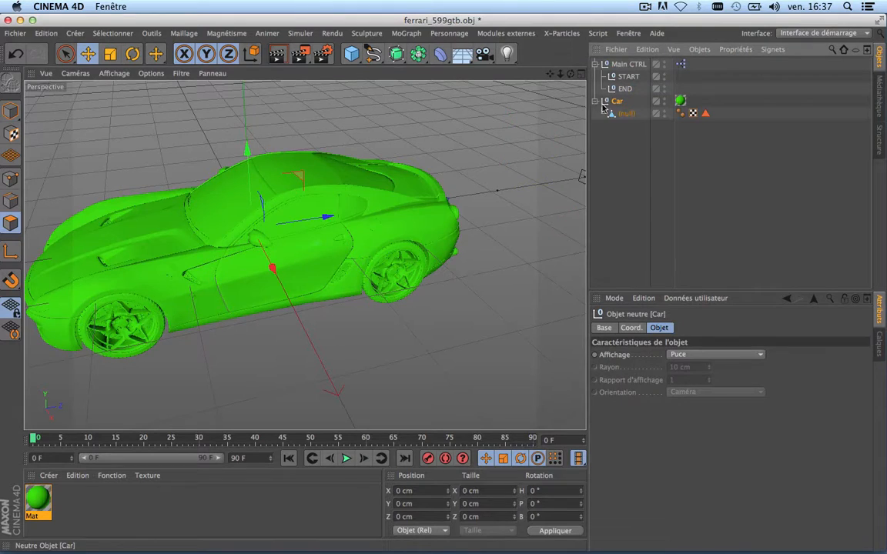
pyautogui.click(626, 113)
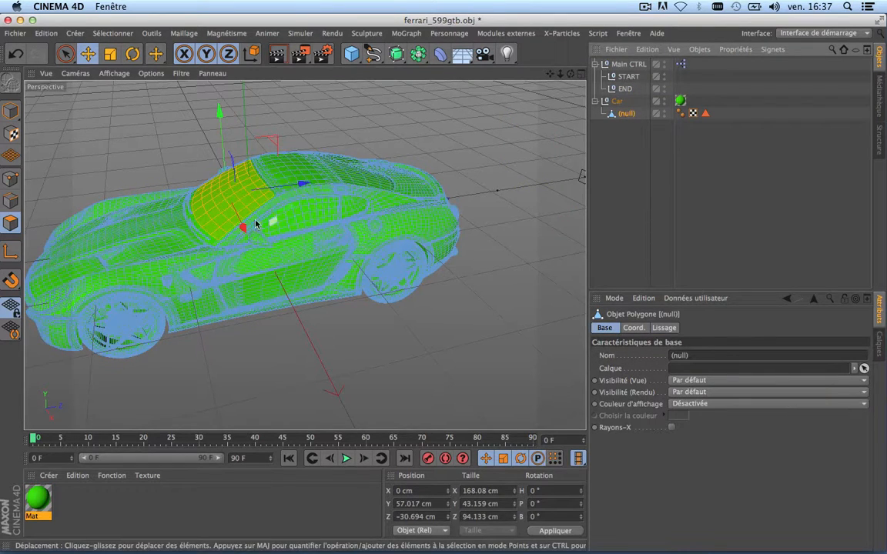
pyautogui.scroll(5, 314, 208)
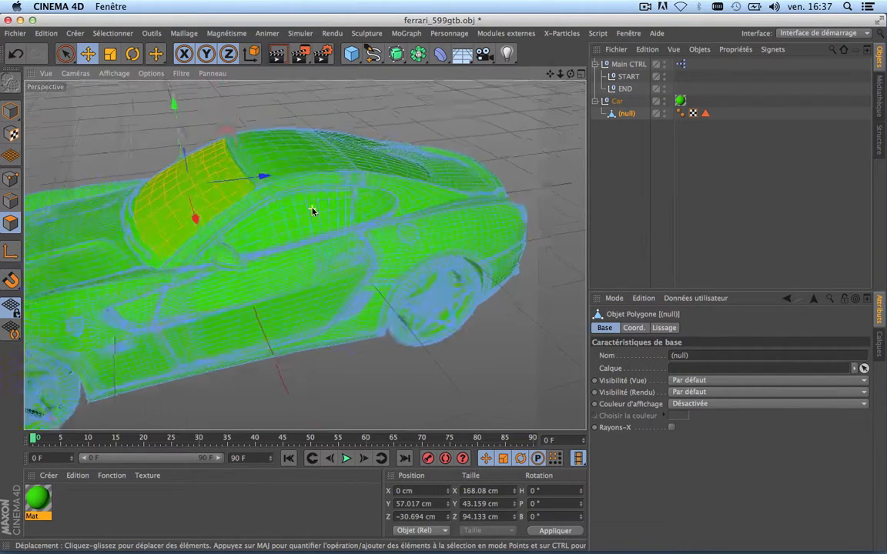
pyautogui.scroll(-3, 312, 210)
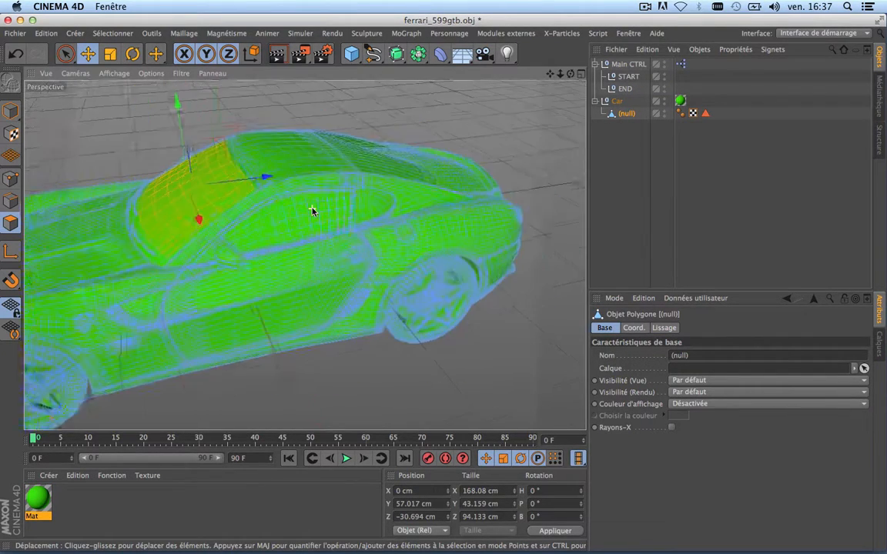
pyautogui.click(62, 56)
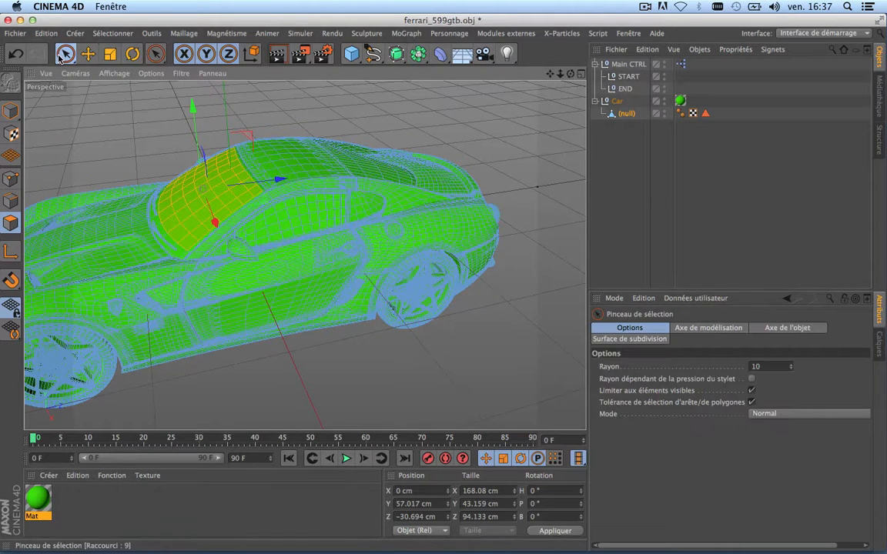
pyautogui.click(11, 110)
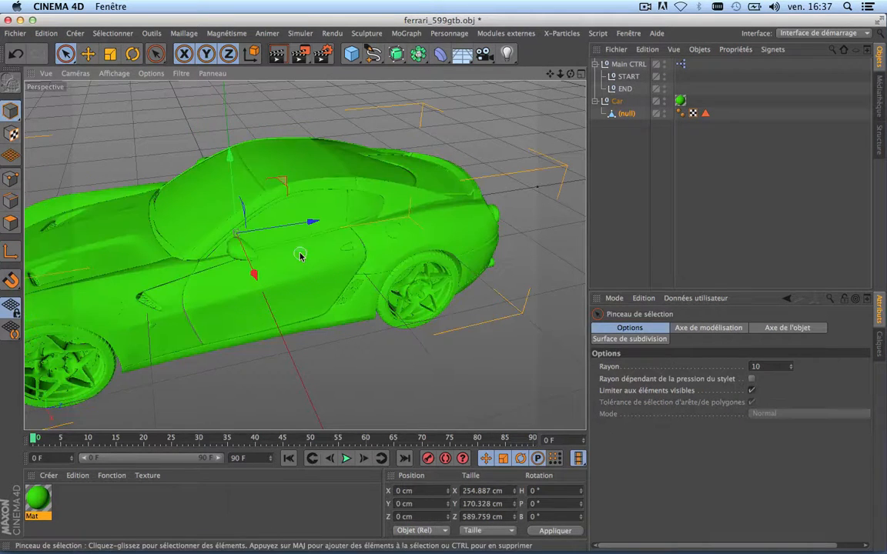
pyautogui.click(11, 222)
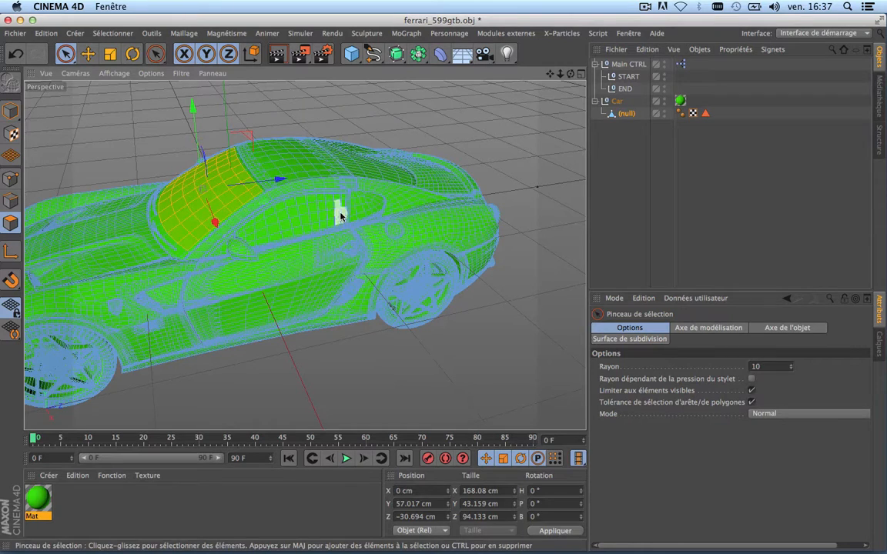
pyautogui.moveTo(341, 217); pyautogui.dragTo(331, 203)
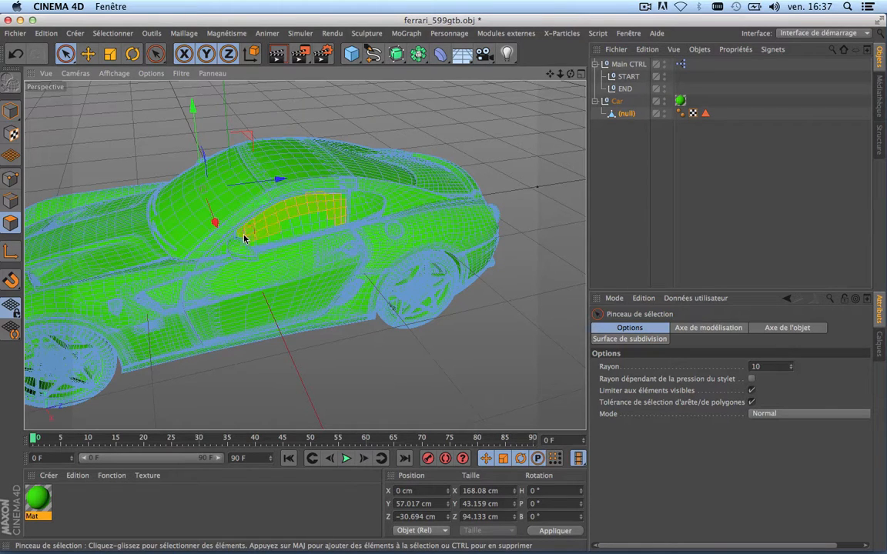
# Step: Add the side mirror and the entire door panel beneath the window to the polygon selection
pyautogui.moveTo(222, 258)
pyautogui.mouseDown()
pyautogui.moveTo(243, 264)
pyautogui.moveTo(312, 225)
pyautogui.moveTo(333, 231)
pyautogui.moveTo(347, 254)
pyautogui.moveTo(340, 229)
pyautogui.moveTo(359, 248)
pyautogui.moveTo(356, 260)
pyautogui.moveTo(311, 311)
pyautogui.mouseUp()
pyautogui.moveTo(204, 333); pyautogui.dragTo(207, 263)
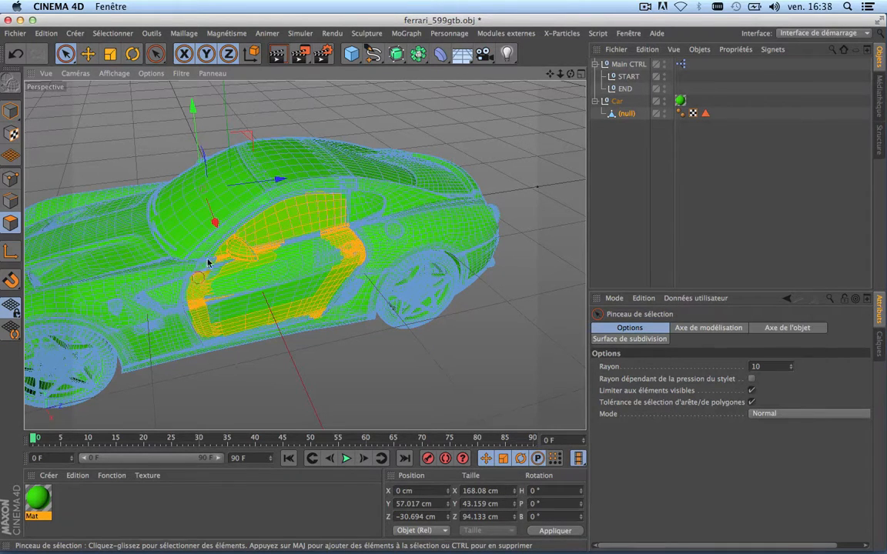
pyautogui.moveTo(251, 238)
pyautogui.mouseDown()
pyautogui.moveTo(236, 271)
pyautogui.moveTo(278, 255)
pyautogui.mouseUp()
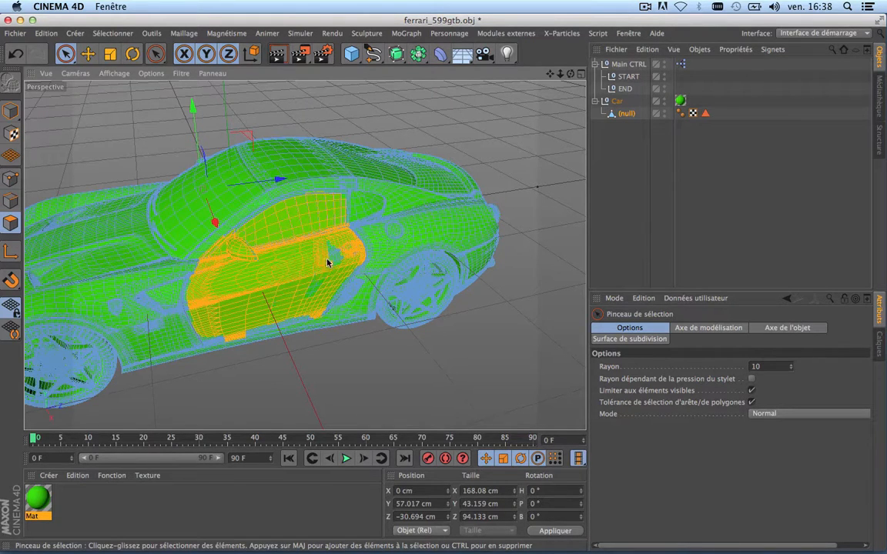
pyautogui.moveTo(316, 285)
pyautogui.mouseDown()
pyautogui.moveTo(298, 316)
pyautogui.moveTo(257, 331)
pyautogui.moveTo(212, 336)
pyautogui.moveTo(196, 324)
pyautogui.mouseUp()
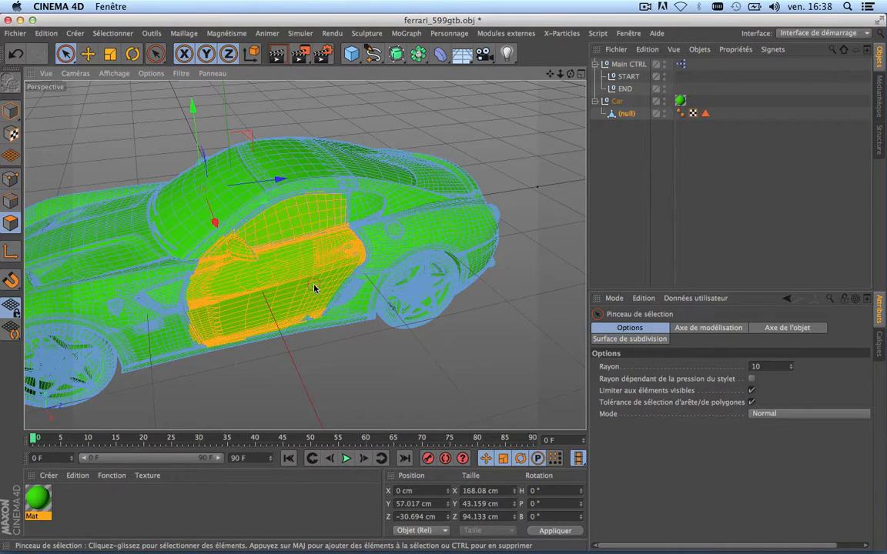
pyautogui.moveTo(352, 283); pyautogui.dragTo(301, 316)
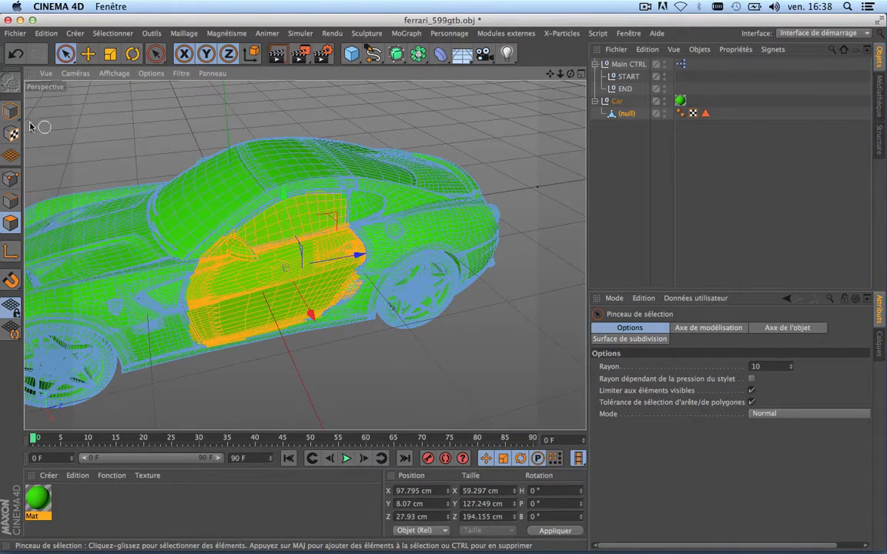
# Step: Create a new material and set its color to pure red (255, 0, 0)
pyautogui.doubleClick(101, 506)
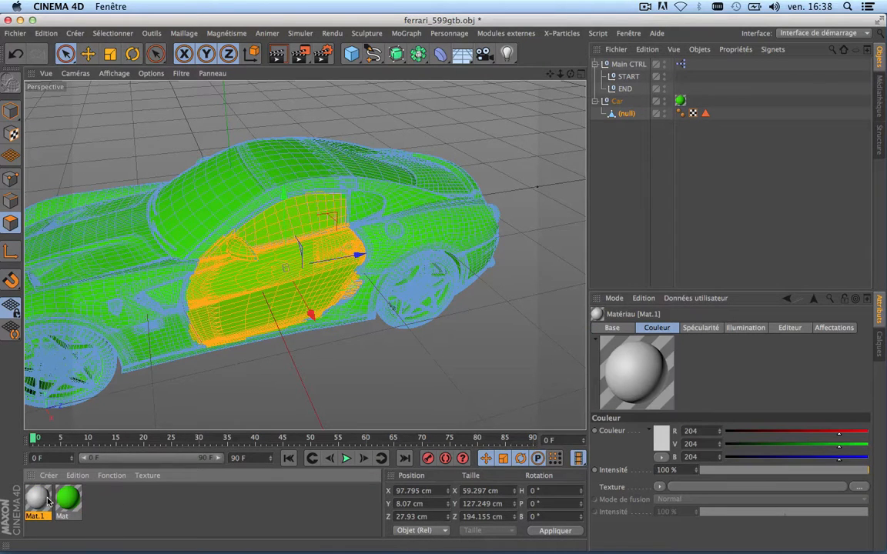
pyautogui.doubleClick(49, 496)
pyautogui.click(207, 214)
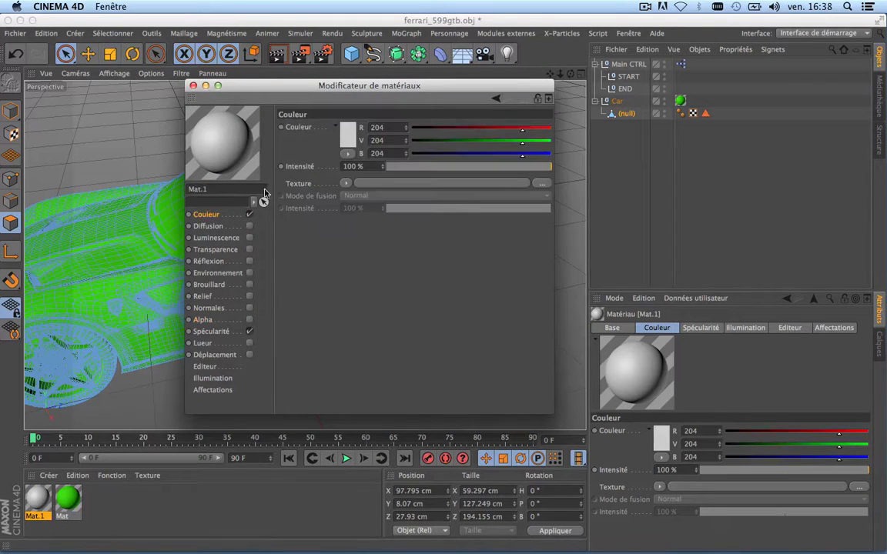
pyautogui.click(347, 131)
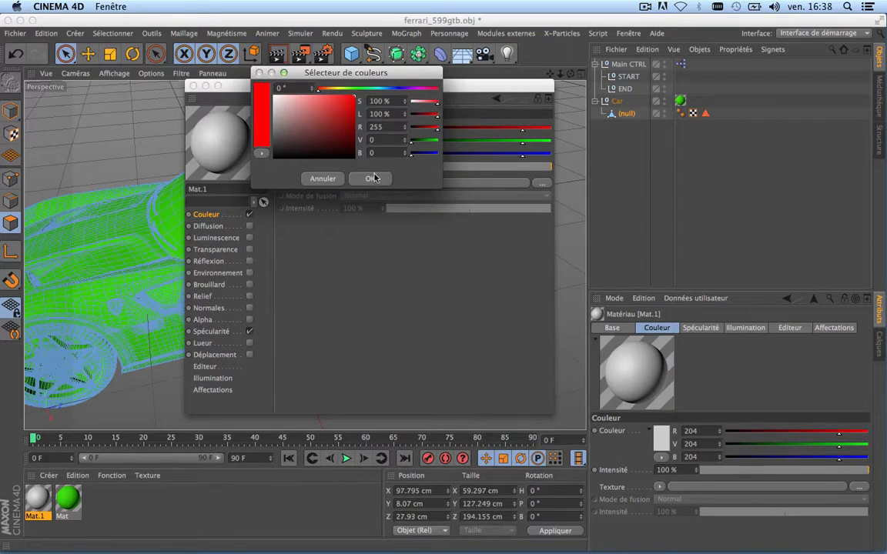
pyautogui.click(372, 178)
pyautogui.click(193, 86)
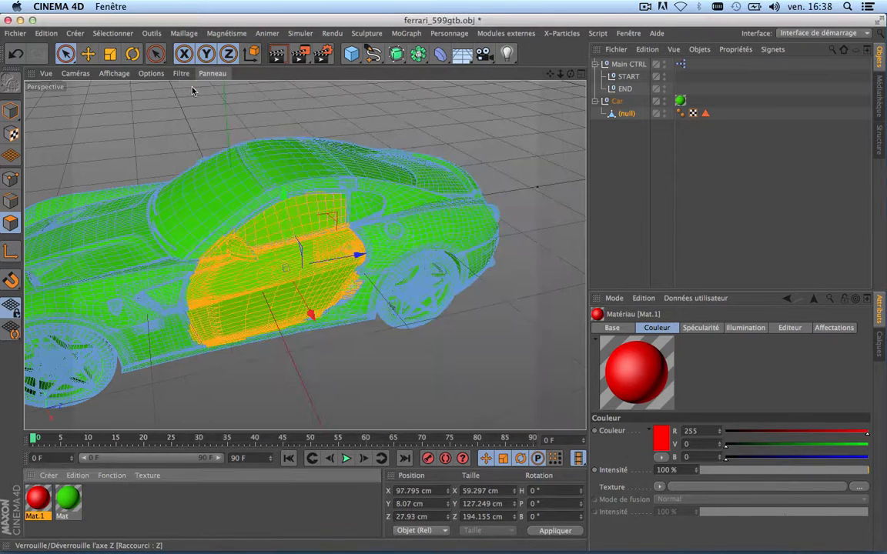
# Step: Store the door polygons as a selection and apply Mat.1 to the mesh, limited to Sélection de polygones.1
pyautogui.click(112, 33)
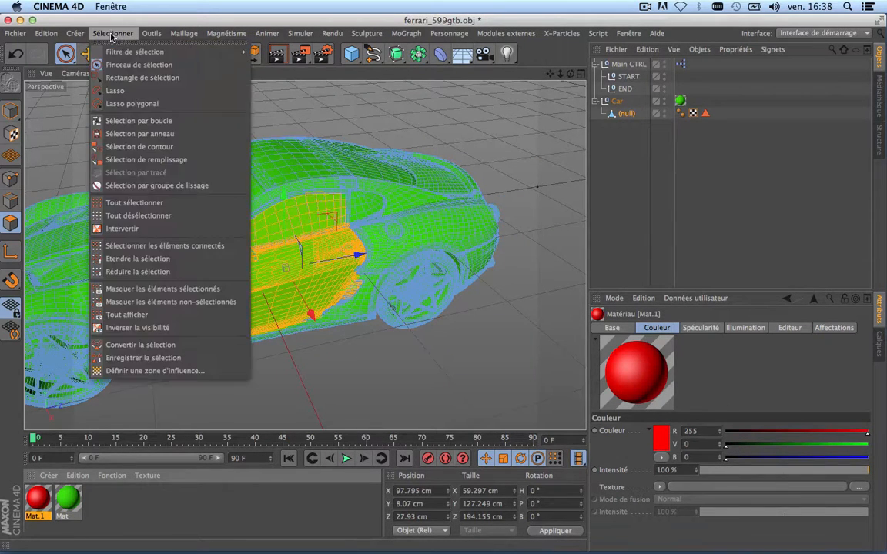
pyautogui.click(133, 358)
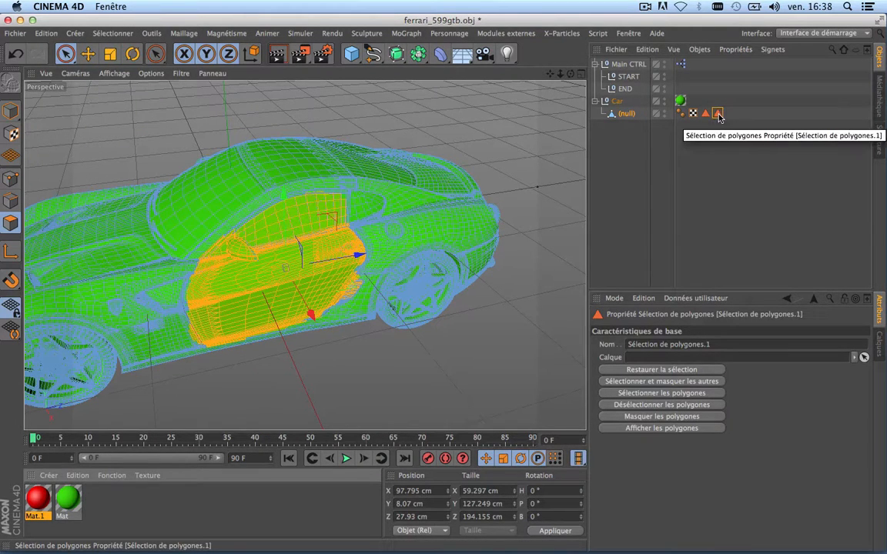
pyautogui.moveTo(37, 502); pyautogui.dragTo(624, 116)
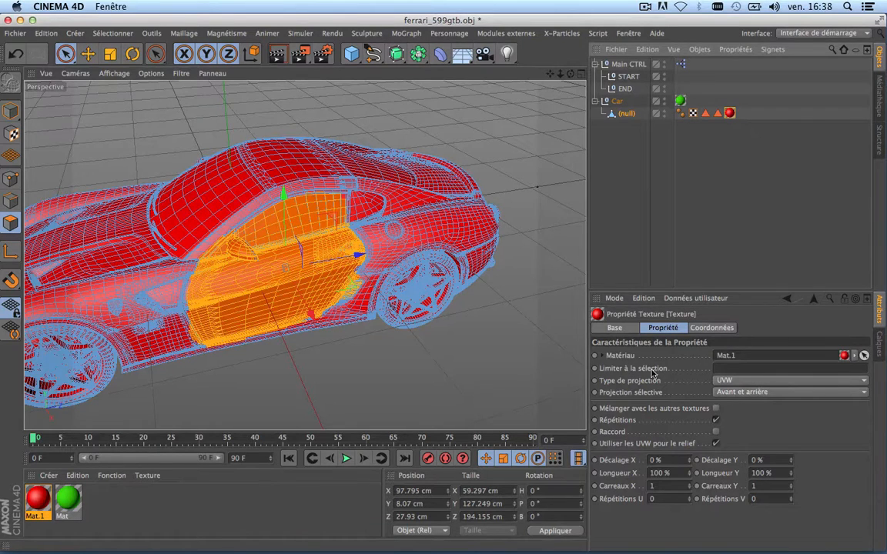
pyautogui.moveTo(719, 113); pyautogui.dragTo(727, 369)
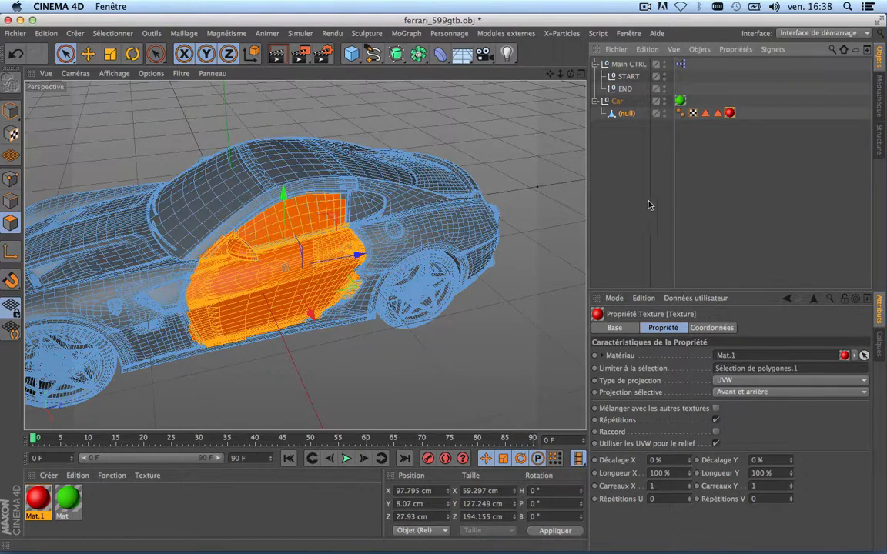
pyautogui.click(619, 192)
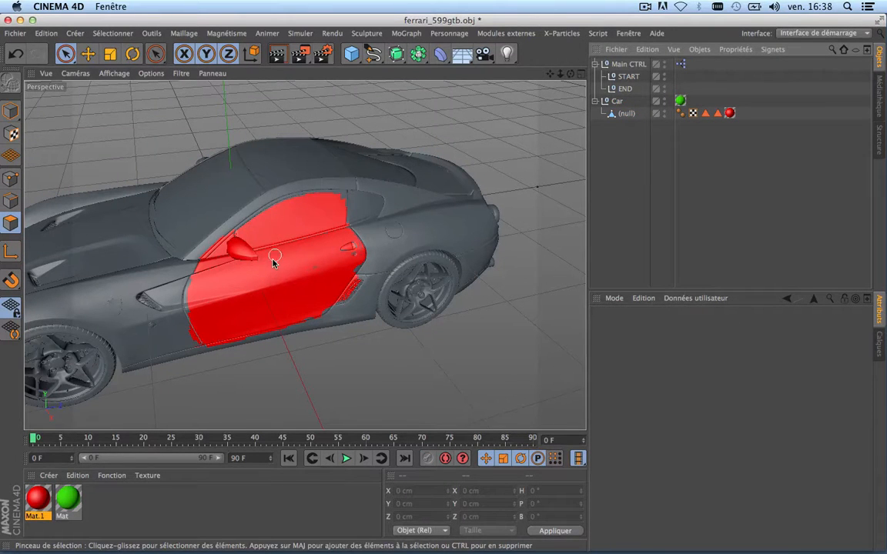
# Step: Inspect the red door's edges up close and compare it with the rest of the body
pyautogui.scroll(-2, 273, 258)
pyautogui.scroll(6, 274, 260)
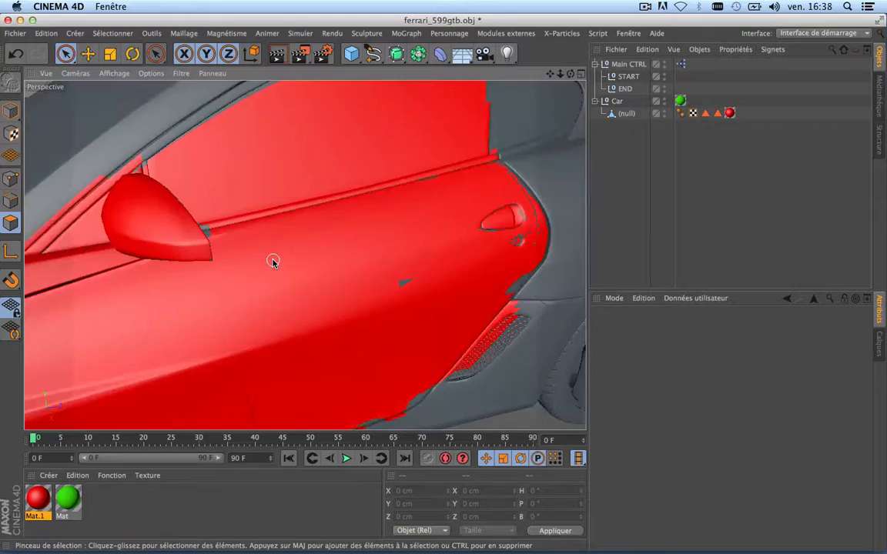
pyautogui.scroll(-5, 273, 260)
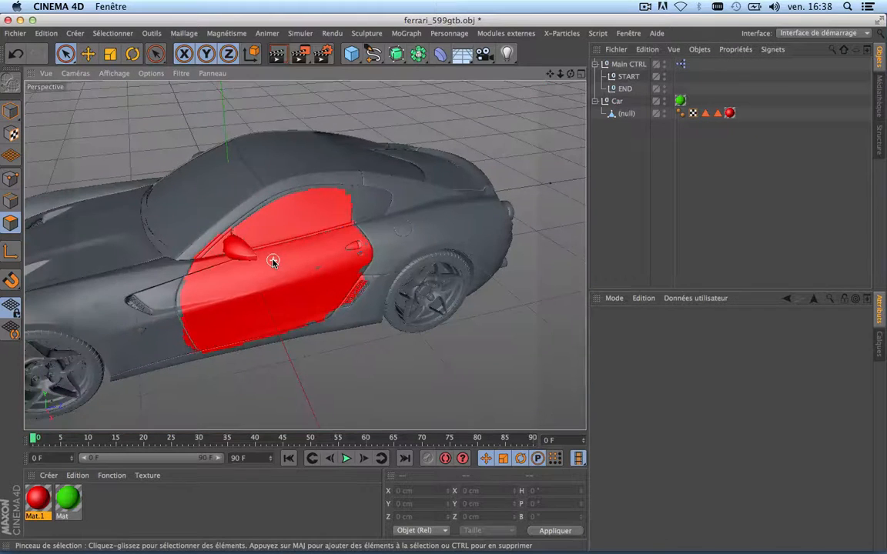
pyautogui.scroll(1, 309, 216)
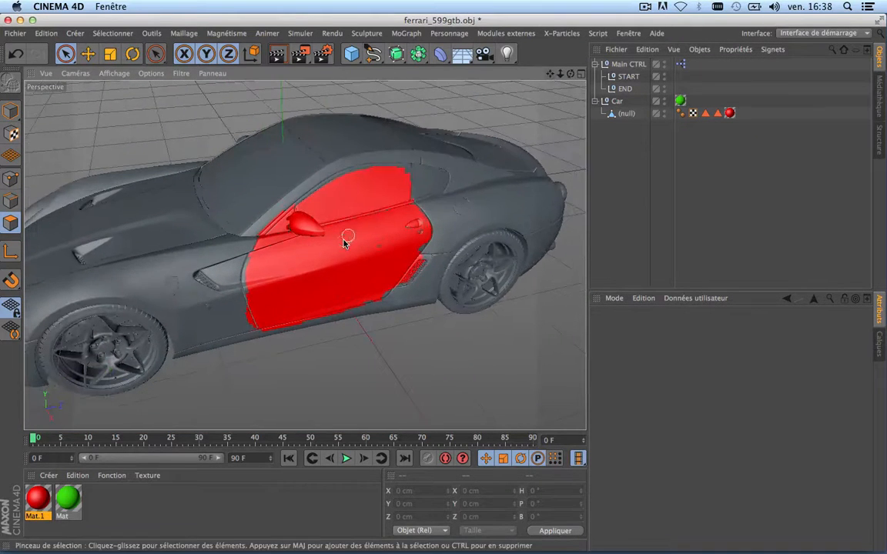
pyautogui.scroll(-4, 309, 215)
pyautogui.scroll(3, 309, 216)
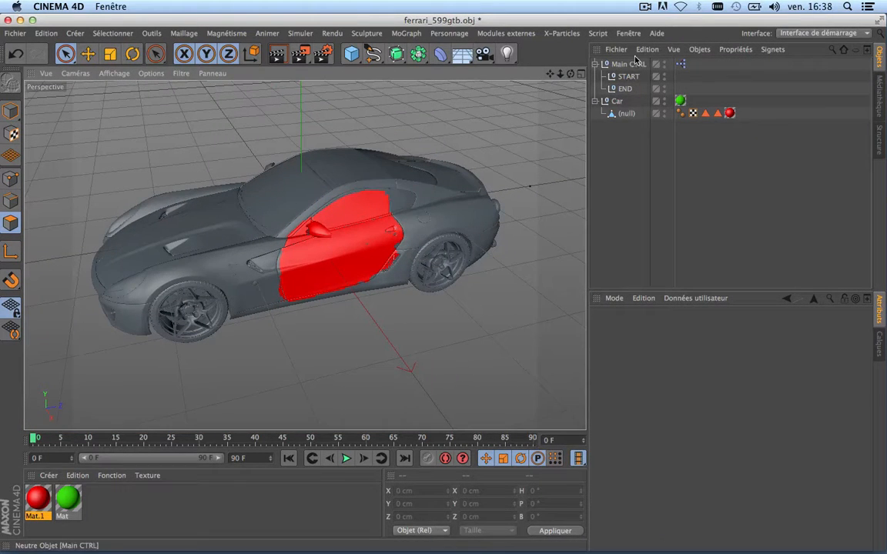
# Step: Try to move the Main CTRL null back towards the car, and undo the attempt
pyautogui.click(627, 64)
pyautogui.moveTo(576, 180); pyautogui.dragTo(539, 202)
pyautogui.press('super+z')
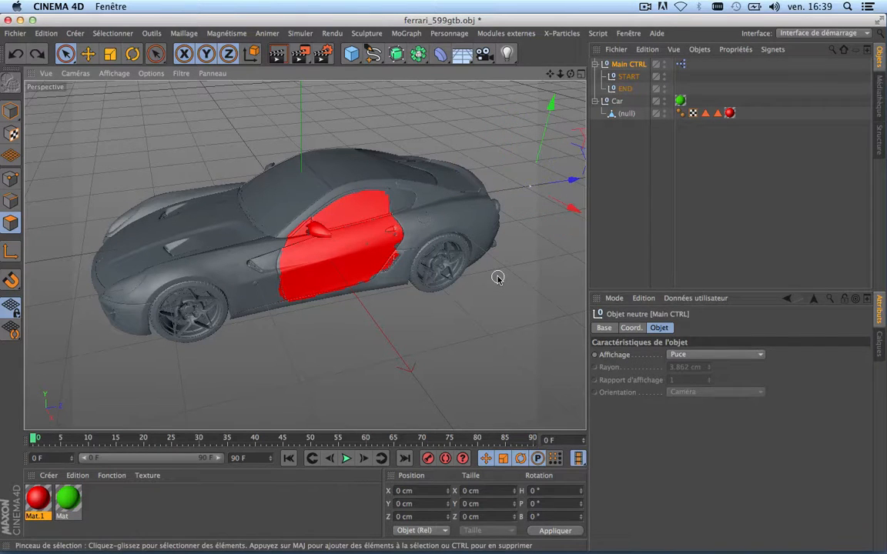
pyautogui.scroll(-1, 410, 247)
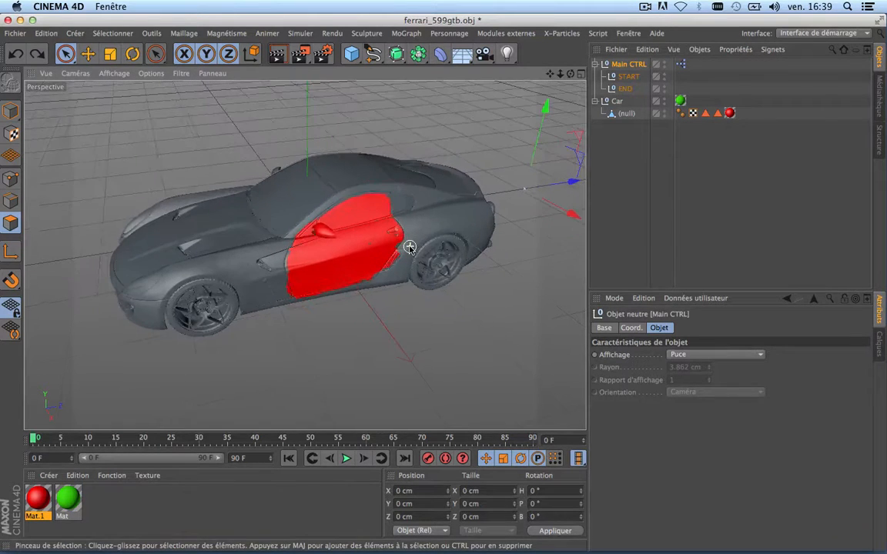
# Step: Remove the Mat.1 texture tag from the (null) mesh and slide the Main CTRL null slightly towards the car
pyautogui.click(616, 131)
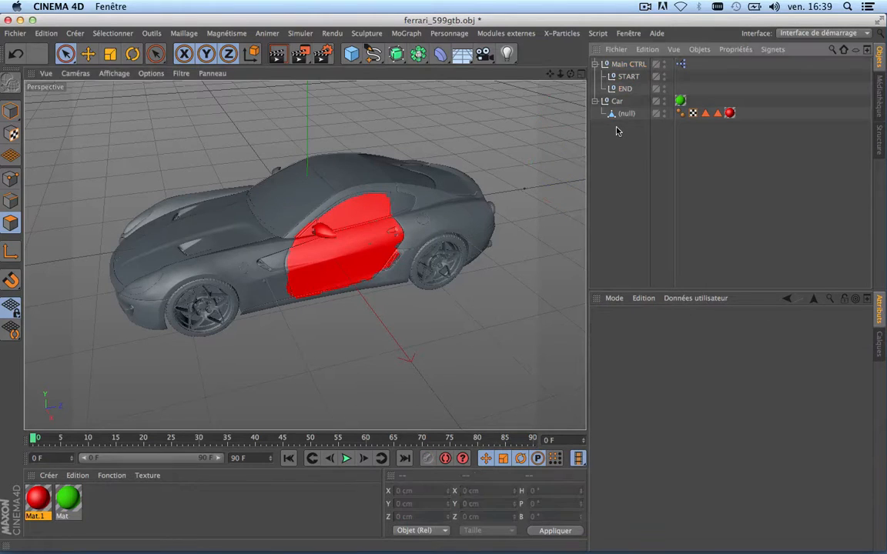
pyautogui.click(730, 114)
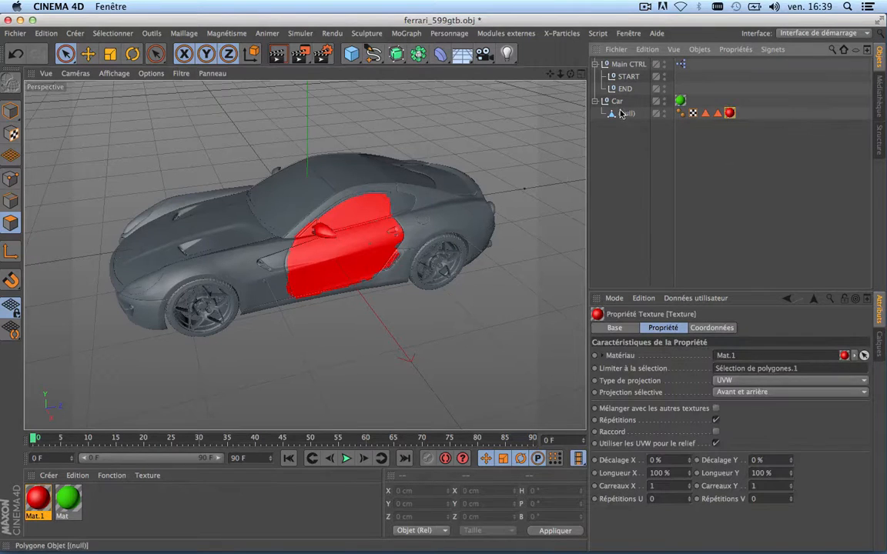
pyautogui.press('Delete')
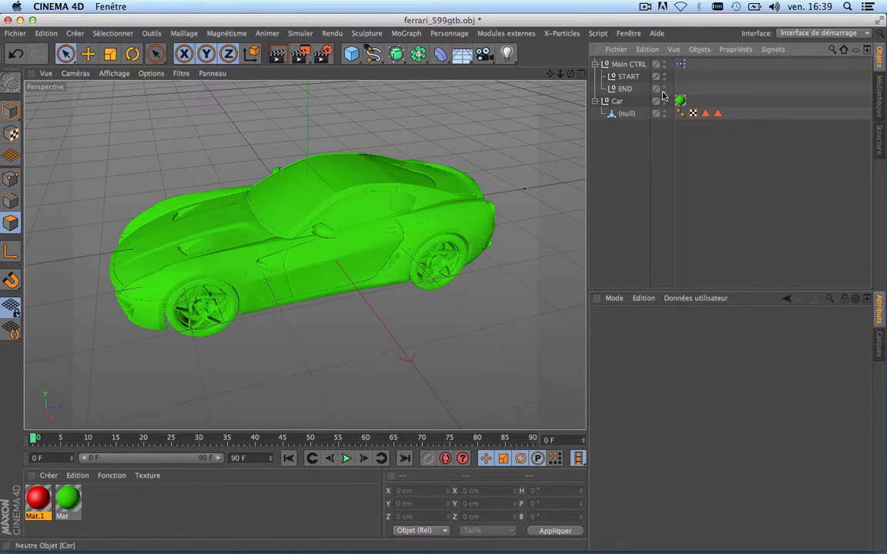
pyautogui.click(628, 64)
pyautogui.moveTo(551, 185)
pyautogui.mouseDown()
pyautogui.moveTo(487, 199)
pyautogui.moveTo(358, 204)
pyautogui.moveTo(535, 191)
pyautogui.mouseUp()
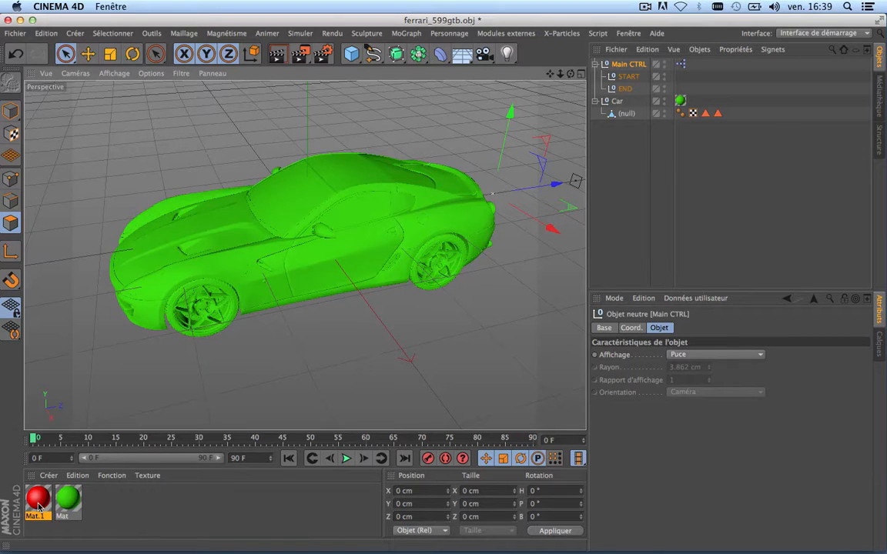
# Step: Apply Mat.1 to the (null) mesh again, limited to the selection Sélection de polygones.1
pyautogui.moveTo(39, 506); pyautogui.dragTo(621, 117)
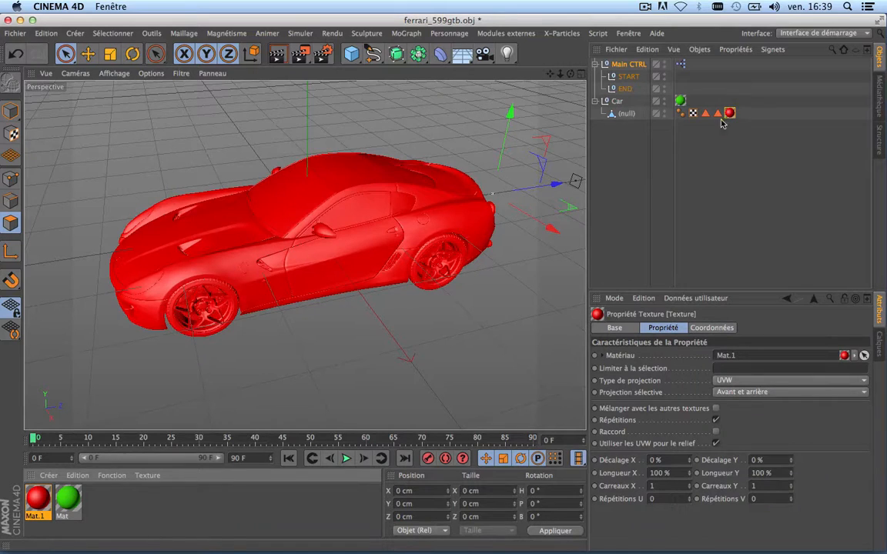
pyautogui.moveTo(717, 114); pyautogui.dragTo(724, 368)
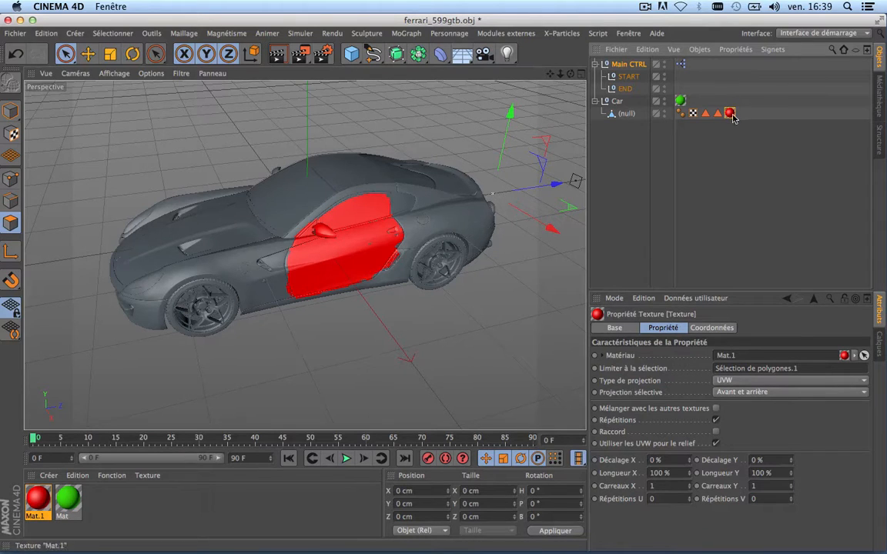
# Step: Turn off Spécularité and turn on the Alpha channel in the red material Mat.1
pyautogui.click(38, 502)
pyautogui.doubleClick(37, 501)
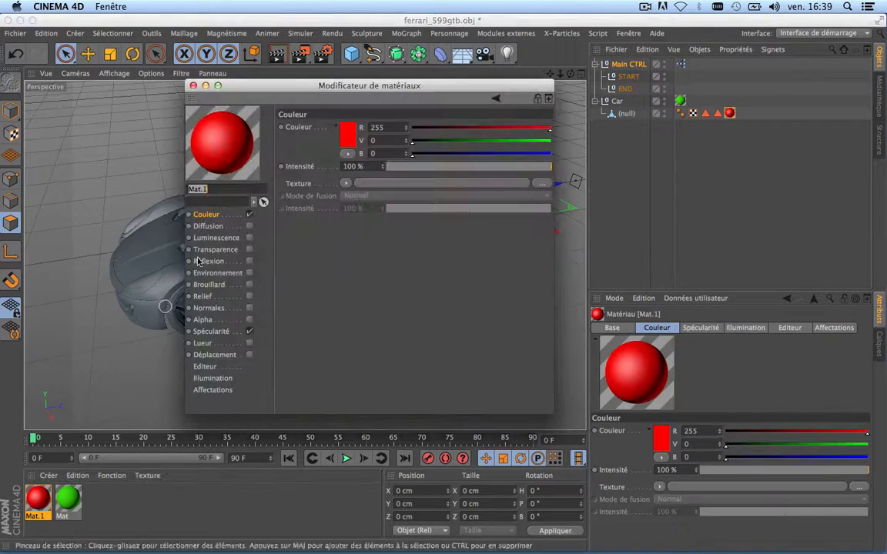
pyautogui.click(249, 332)
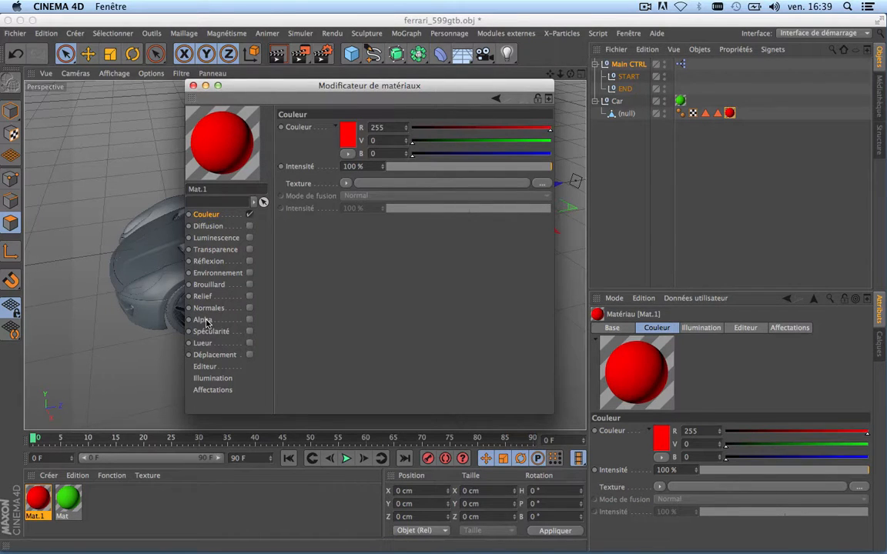
pyautogui.click(201, 321)
pyautogui.click(248, 320)
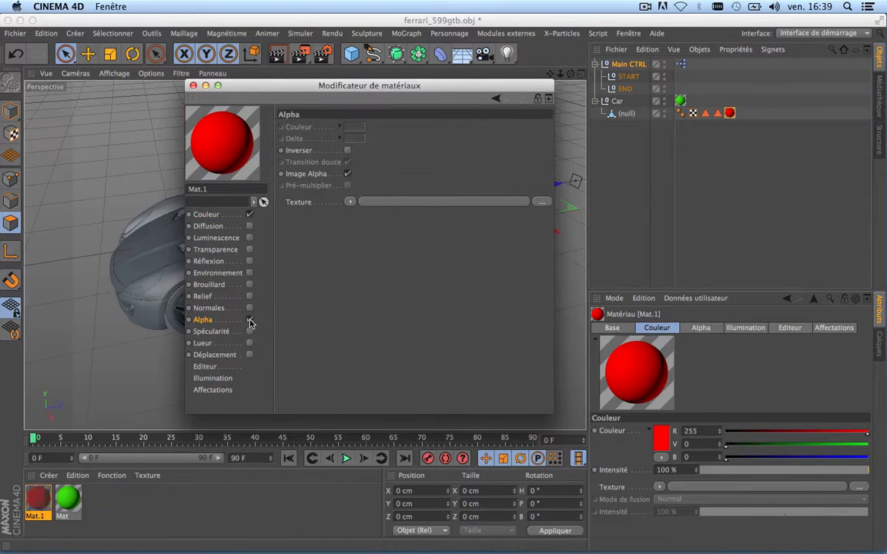
# Step: Load a Dégradé texture in Mat.1's alpha, with type 3D - Linéaire, Cycle off and Espace set to Monde
pyautogui.click(350, 202)
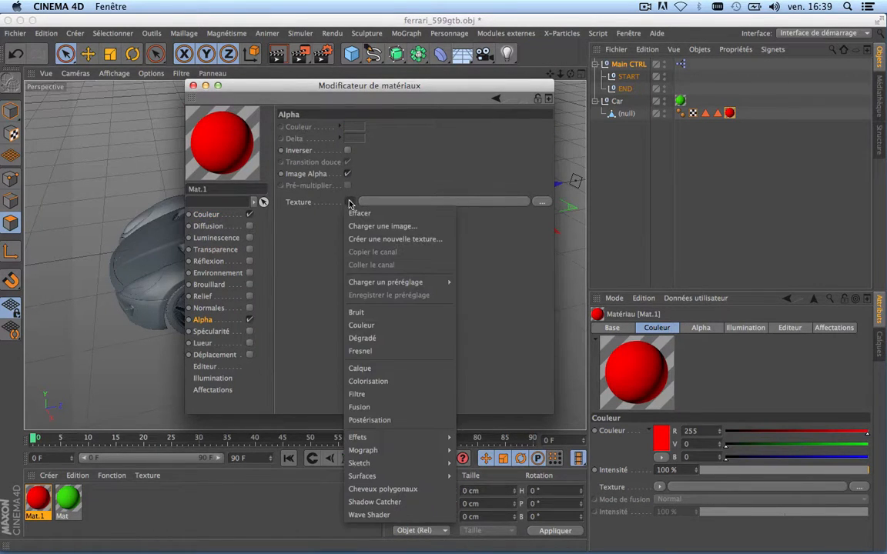
pyautogui.click(364, 338)
pyautogui.click(369, 229)
pyautogui.click(368, 231)
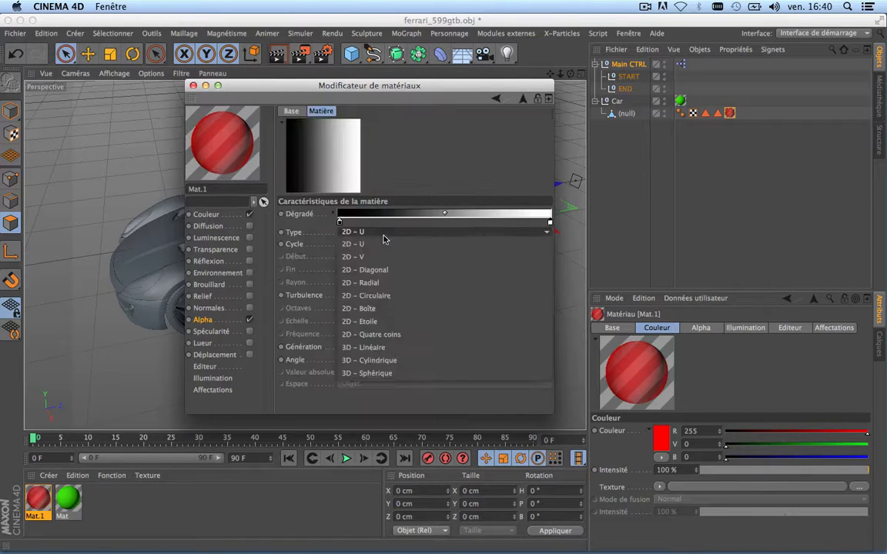
pyautogui.click(380, 349)
pyautogui.click(341, 245)
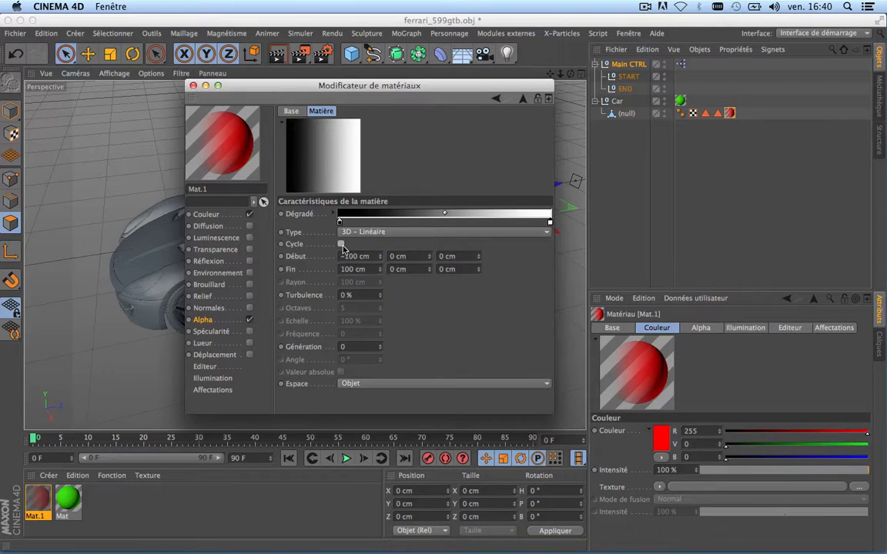
pyautogui.click(375, 380)
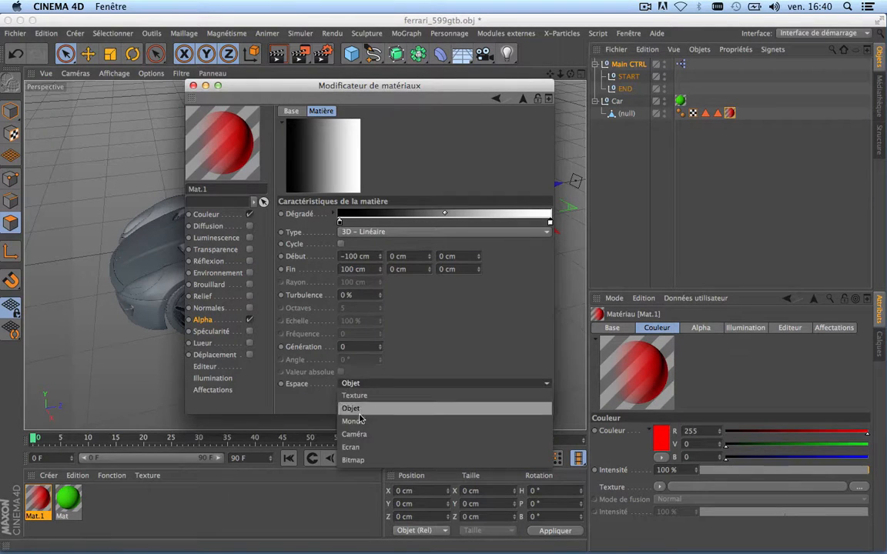
pyautogui.click(368, 417)
# Step: Open Main CTRL's XPresso expression and add Mat.1's alpha gradient as a second Dégradé node below the existing one
pyautogui.moveTo(372, 86); pyautogui.dragTo(803, 198)
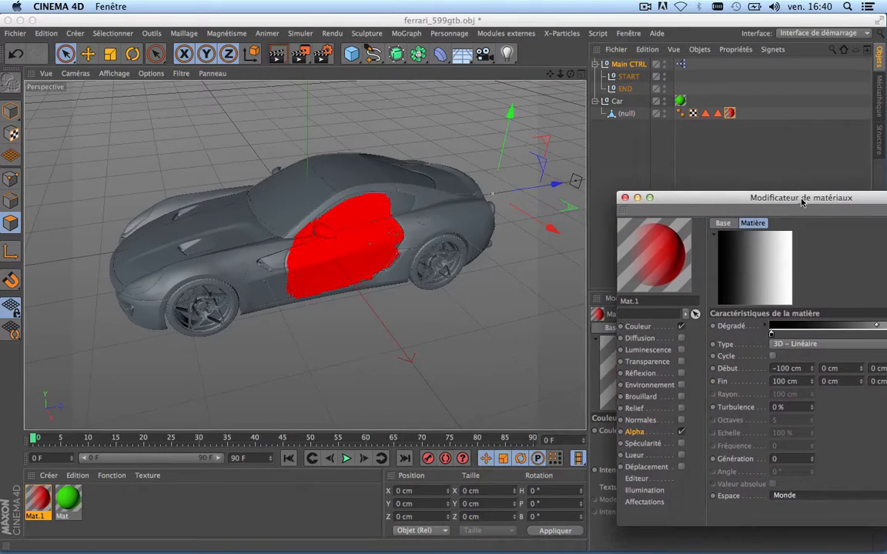
pyautogui.doubleClick(682, 67)
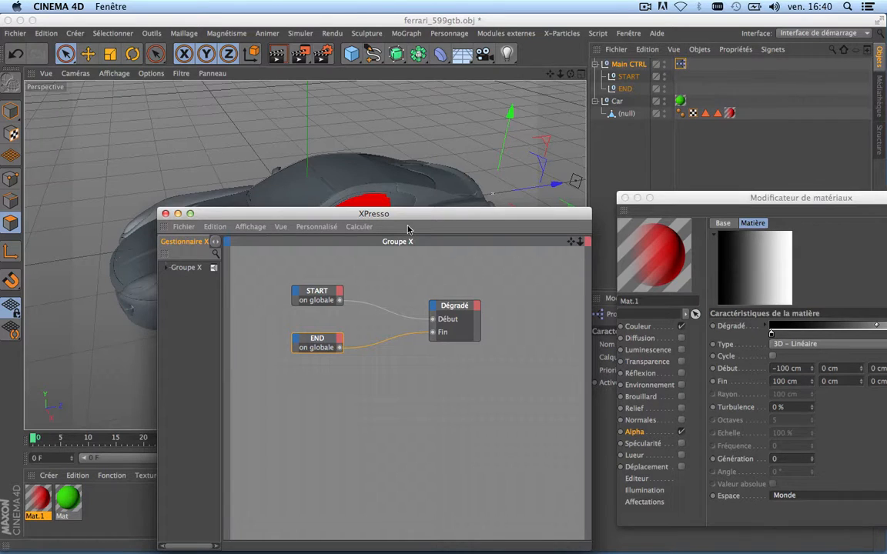
pyautogui.moveTo(415, 215); pyautogui.dragTo(365, 164)
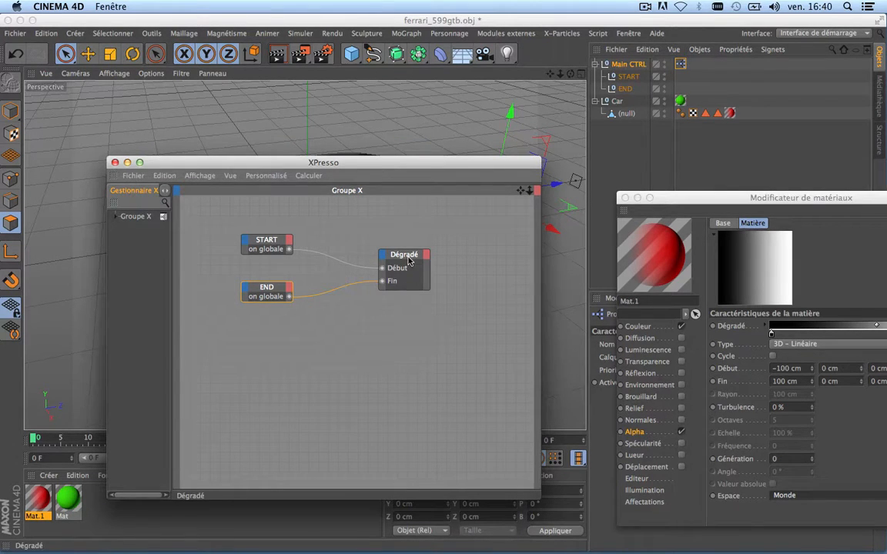
pyautogui.moveTo(407, 259); pyautogui.dragTo(406, 223)
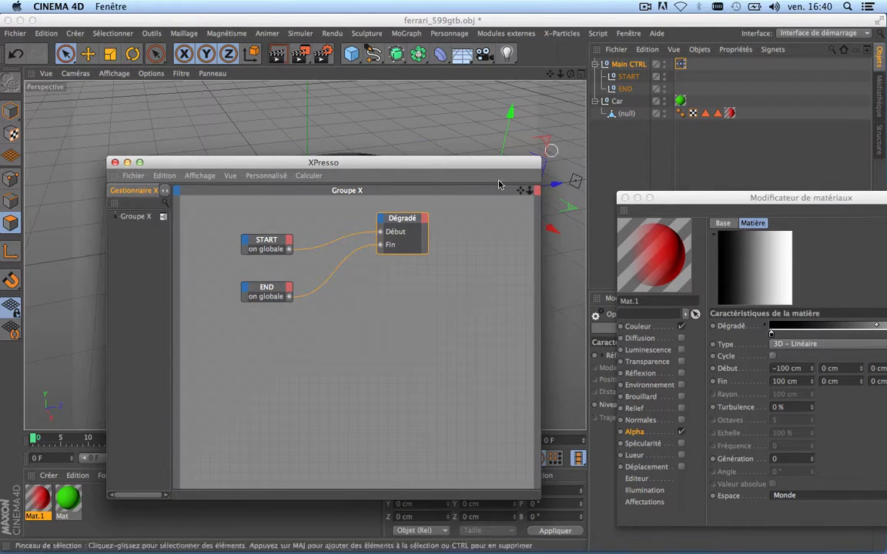
pyautogui.click(763, 269)
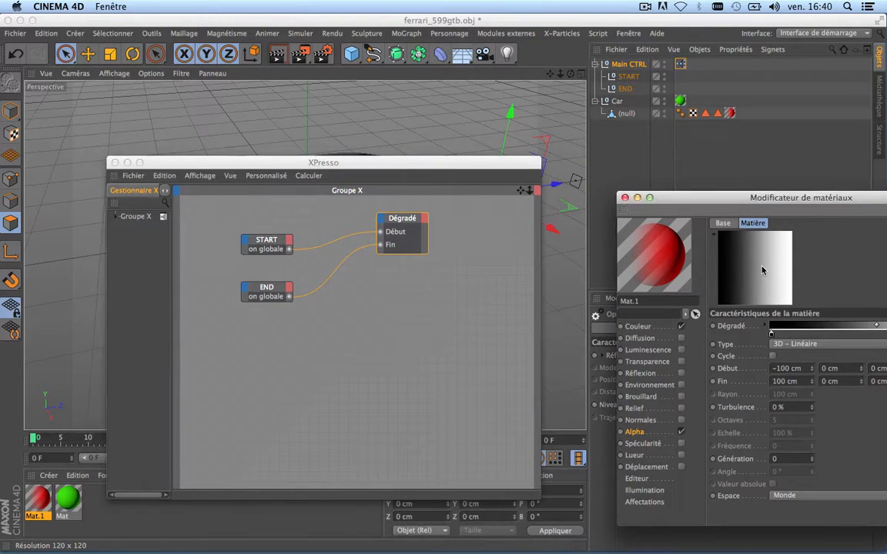
pyautogui.moveTo(402, 310)
pyautogui.mouseDown()
pyautogui.moveTo(400, 302)
pyautogui.moveTo(400, 325)
pyautogui.mouseUp()
pyautogui.click(401, 300)
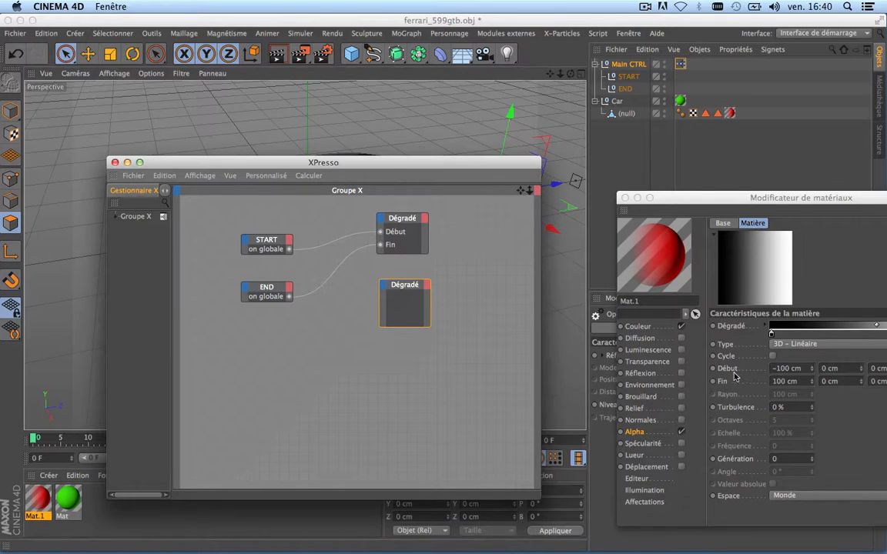
# Step: Add Début and Fin inputs to the second Dégradé node and connect them to the START and END global positions
pyautogui.moveTo(727, 368); pyautogui.dragTo(381, 278)
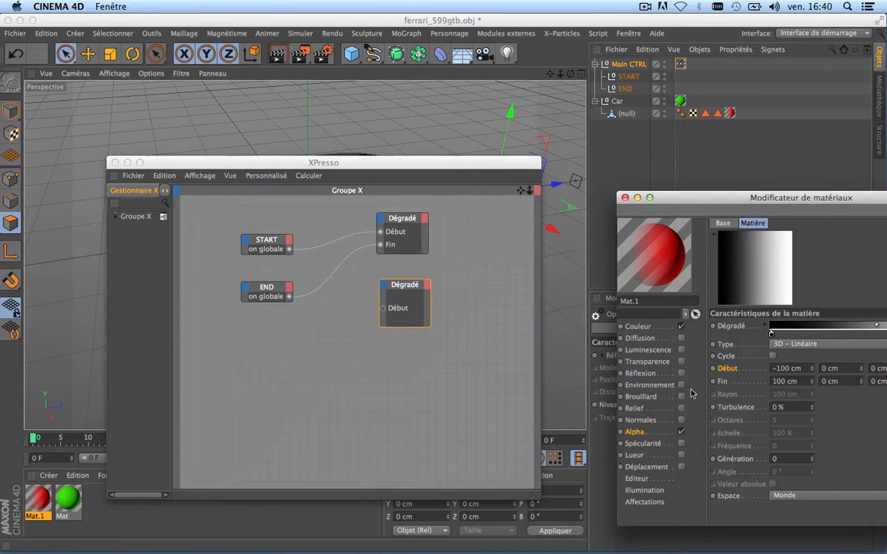
pyautogui.moveTo(417, 311); pyautogui.dragTo(386, 287)
pyautogui.click(290, 251)
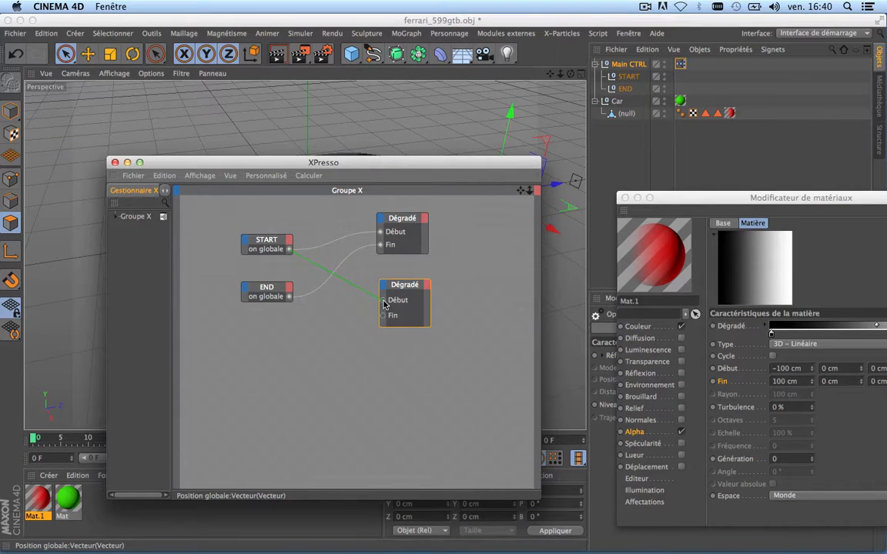
pyautogui.moveTo(385, 304); pyautogui.dragTo(383, 301)
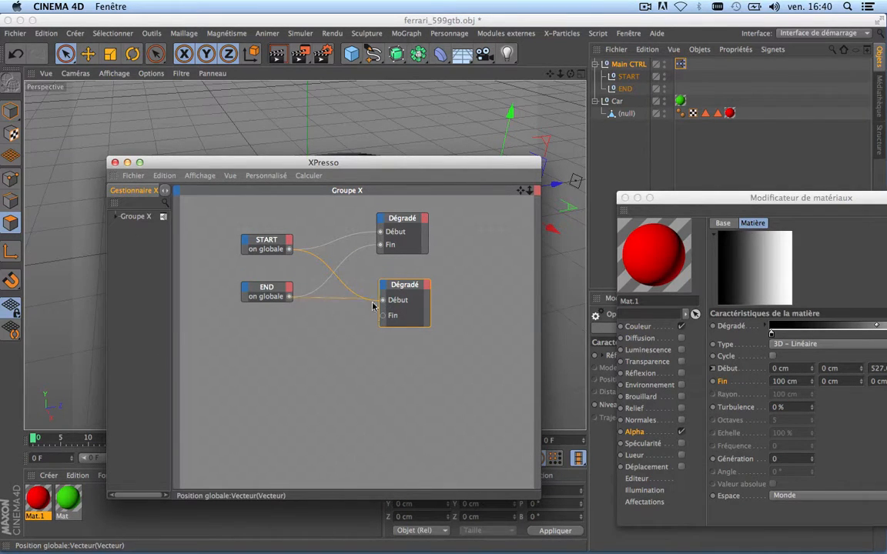
pyautogui.moveTo(383, 320); pyautogui.dragTo(383, 316)
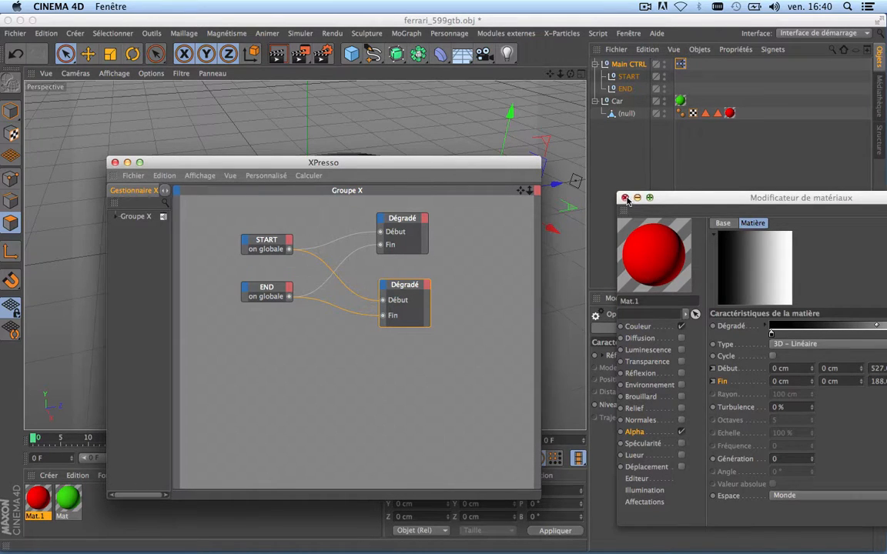
pyautogui.click(625, 198)
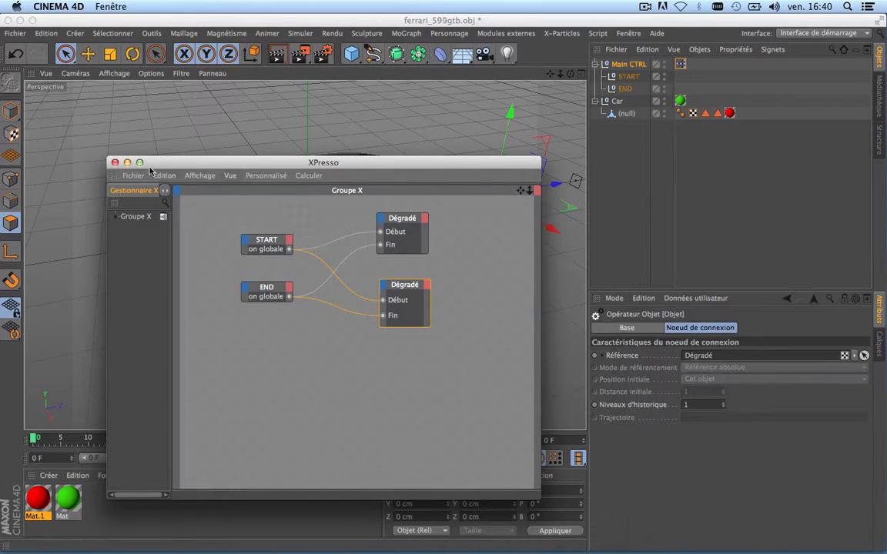
pyautogui.click(113, 163)
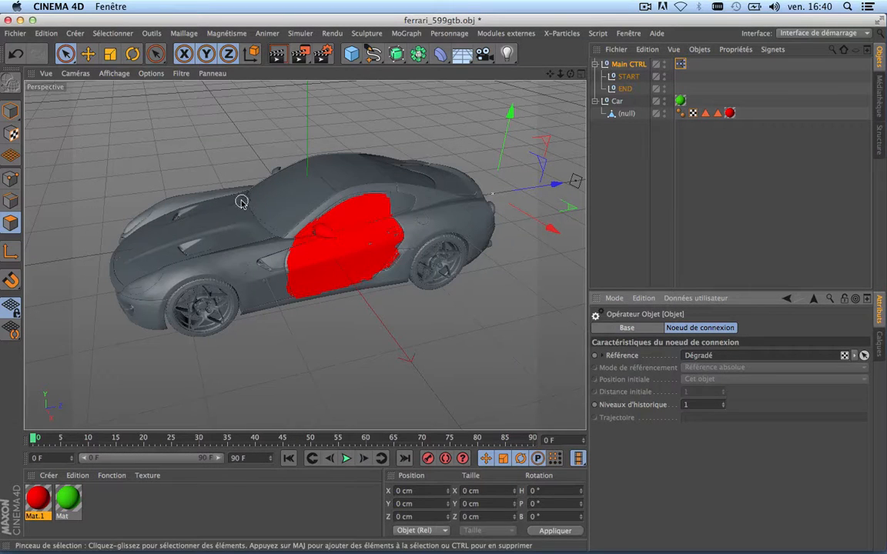
# Step: Slide the Main CTRL null closer to the car's rear to test the reveal on the red door
pyautogui.click(627, 114)
pyautogui.click(638, 176)
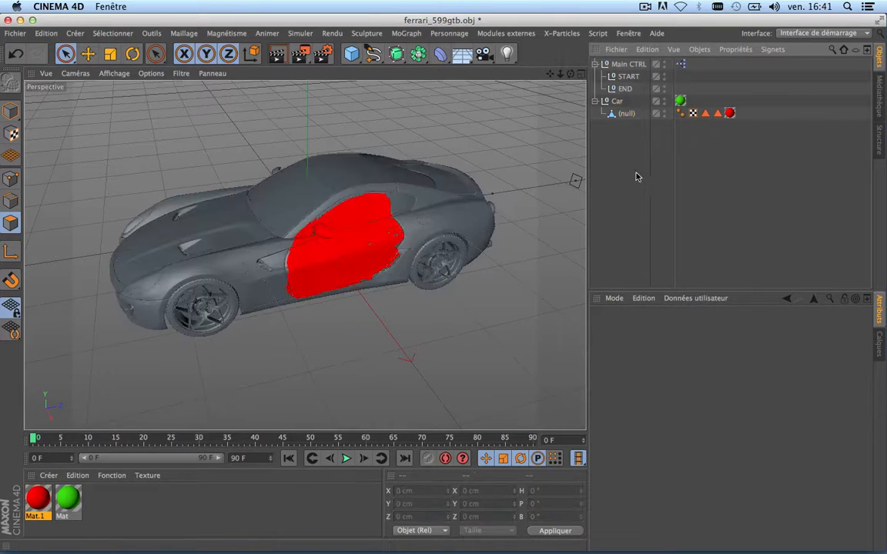
pyautogui.click(681, 65)
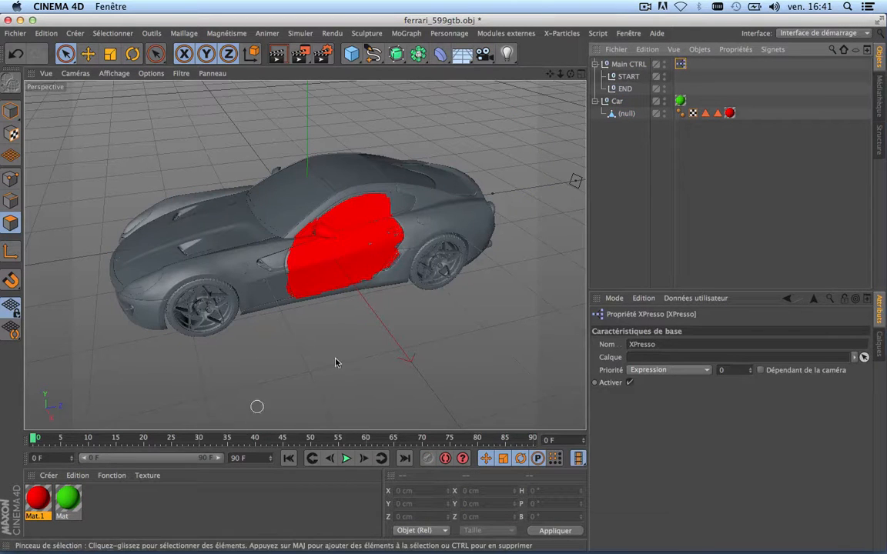
pyautogui.scroll(-4, 412, 271)
pyautogui.scroll(2, 412, 271)
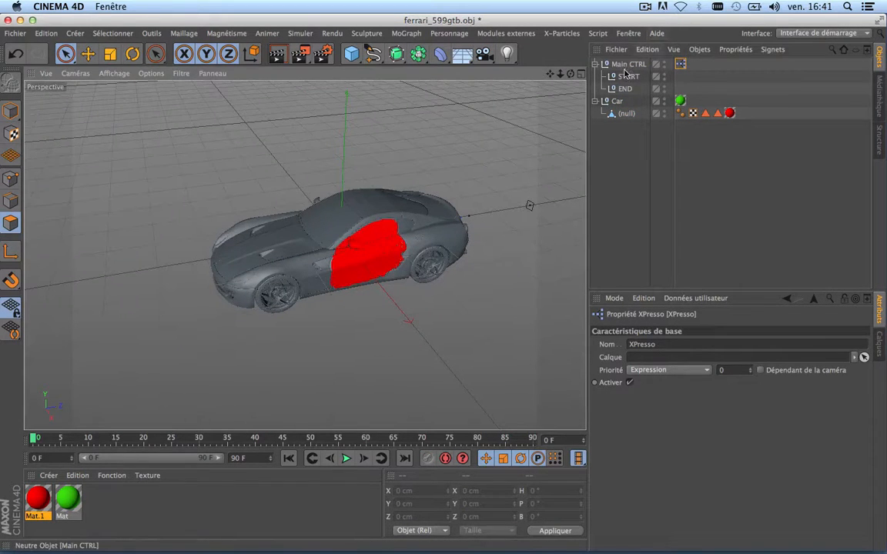
pyautogui.click(529, 204)
pyautogui.moveTo(535, 202)
pyautogui.mouseDown()
pyautogui.moveTo(412, 227)
pyautogui.moveTo(350, 222)
pyautogui.moveTo(447, 217)
pyautogui.moveTo(423, 216)
pyautogui.moveTo(361, 243)
pyautogui.moveTo(521, 204)
pyautogui.moveTo(471, 219)
pyautogui.moveTo(497, 209)
pyautogui.mouseUp()
# Step: Move the green material's tag from Car to the (null) mesh and slide Main CTRL along the car to test both materials
pyautogui.moveTo(680, 101); pyautogui.dragTo(625, 114)
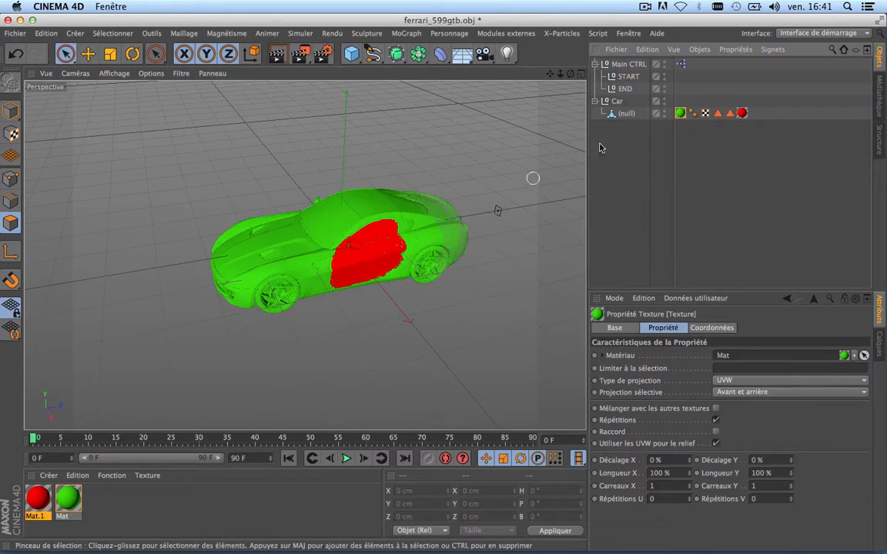
pyautogui.click(500, 211)
pyautogui.moveTo(514, 211); pyautogui.dragTo(536, 206)
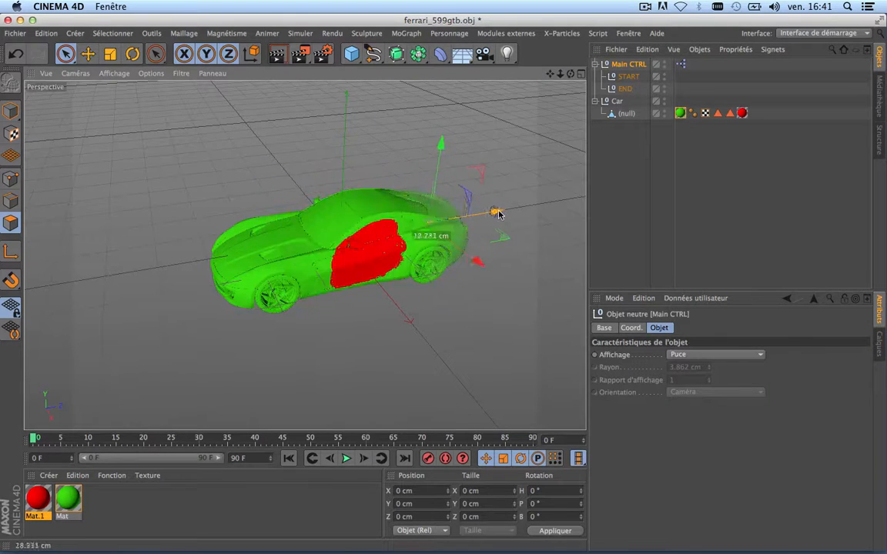
pyautogui.moveTo(682, 115); pyautogui.dragTo(625, 115)
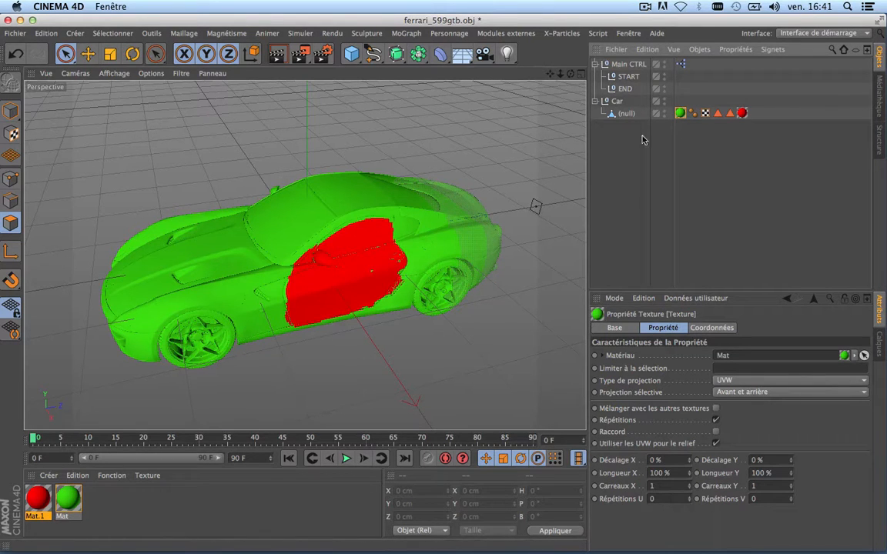
# Step: Delete the first polygon selection tag from the car's (null) object and clear the object selection
pyautogui.click(718, 114)
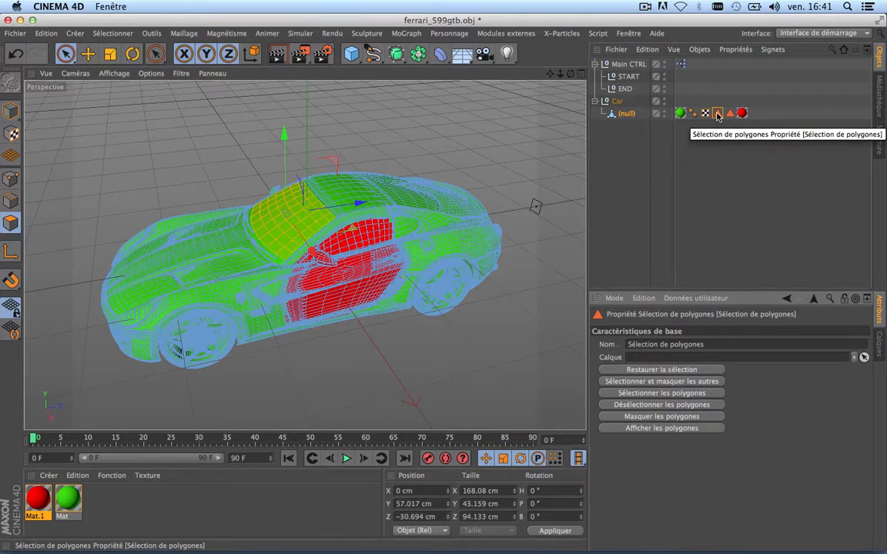
pyautogui.press('Delete')
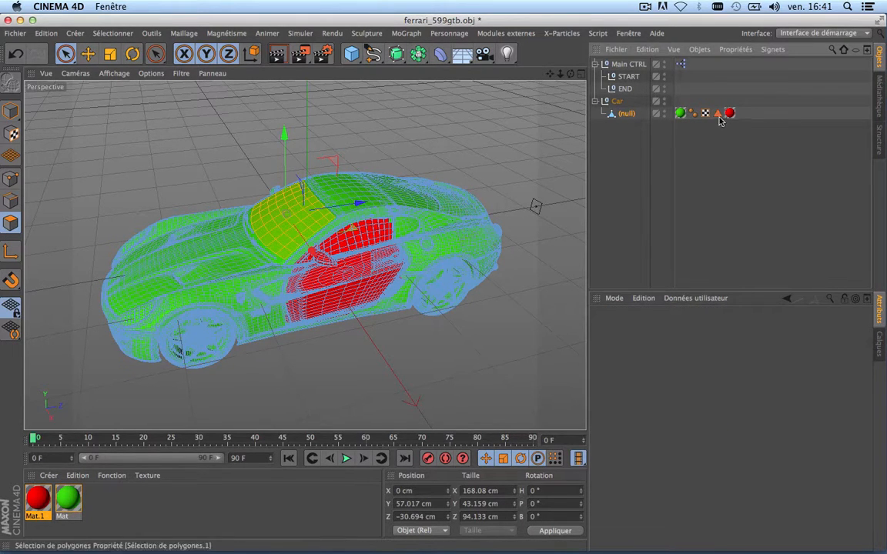
pyautogui.click(595, 102)
pyautogui.click(595, 101)
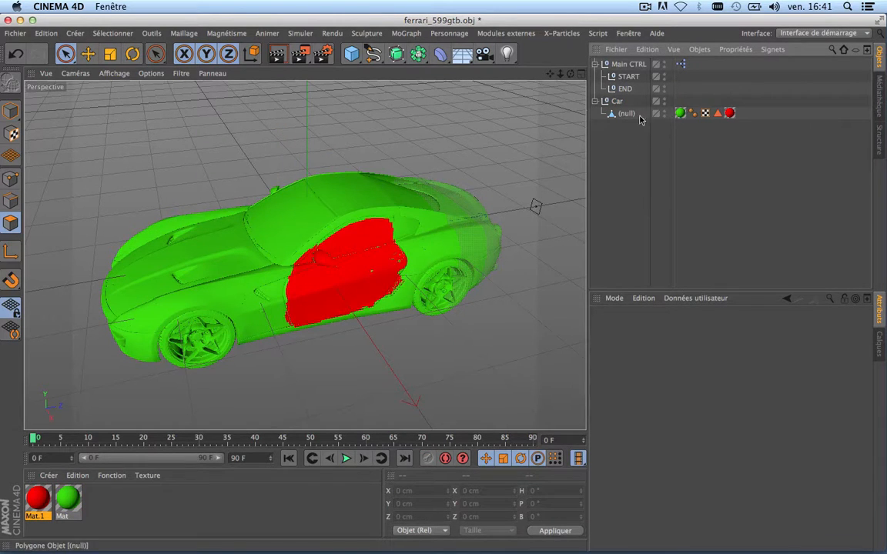
# Step: Move the Main CTRL null backward along its Z axis to the rear end of the car
pyautogui.click(630, 64)
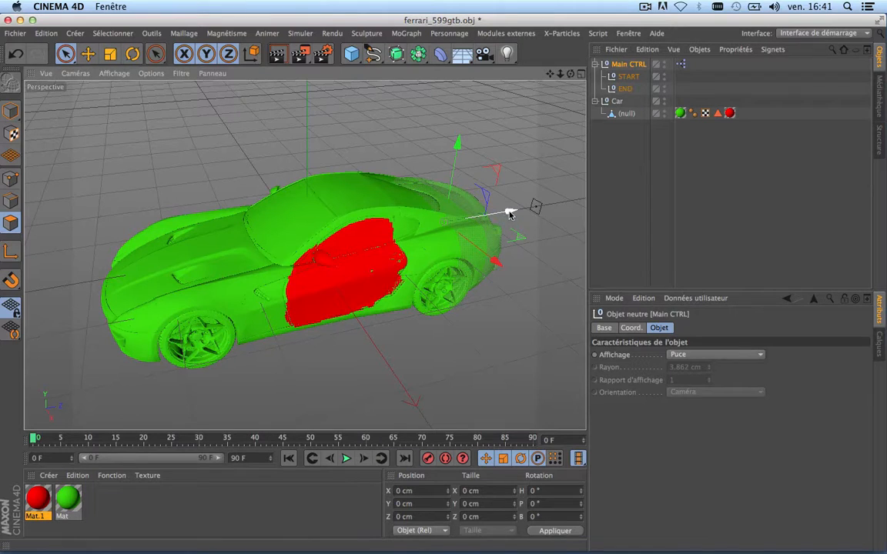
pyautogui.moveTo(509, 214); pyautogui.dragTo(551, 205)
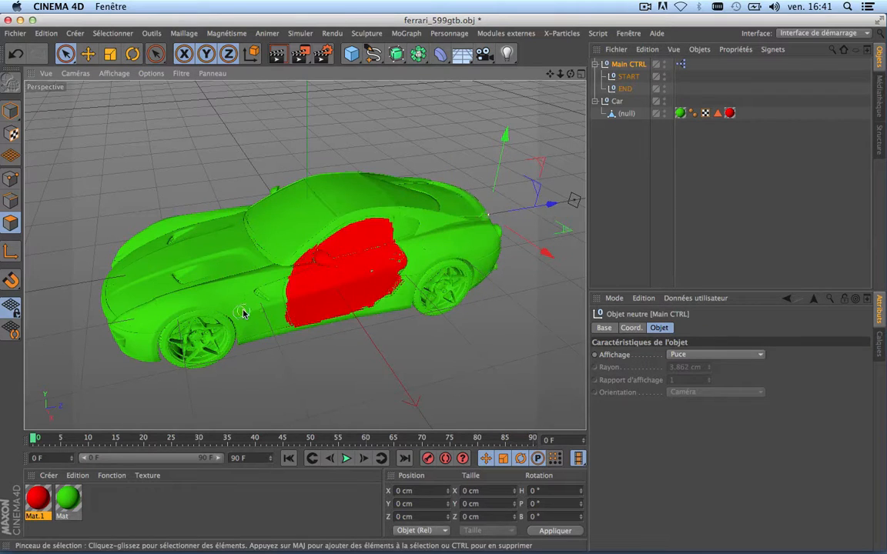
pyautogui.scroll(3, 243, 312)
pyautogui.moveTo(551, 74); pyautogui.dragTo(551, 22)
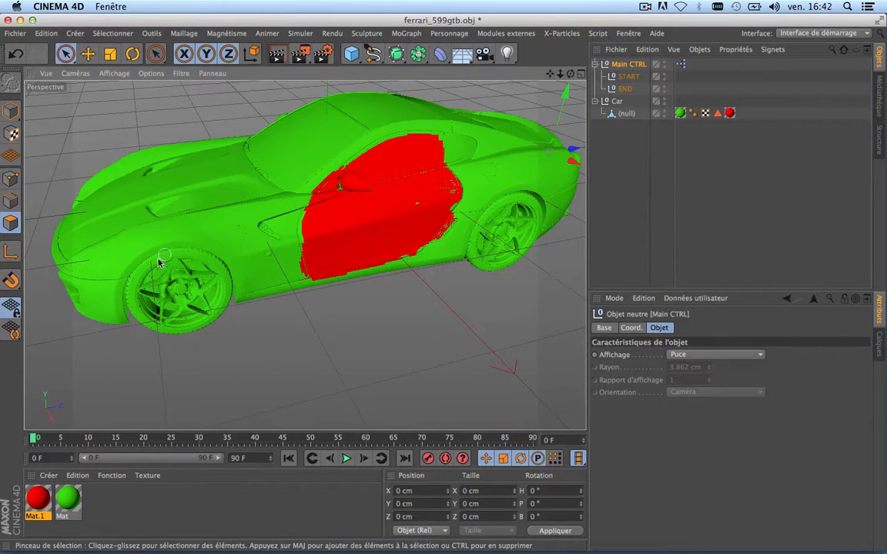
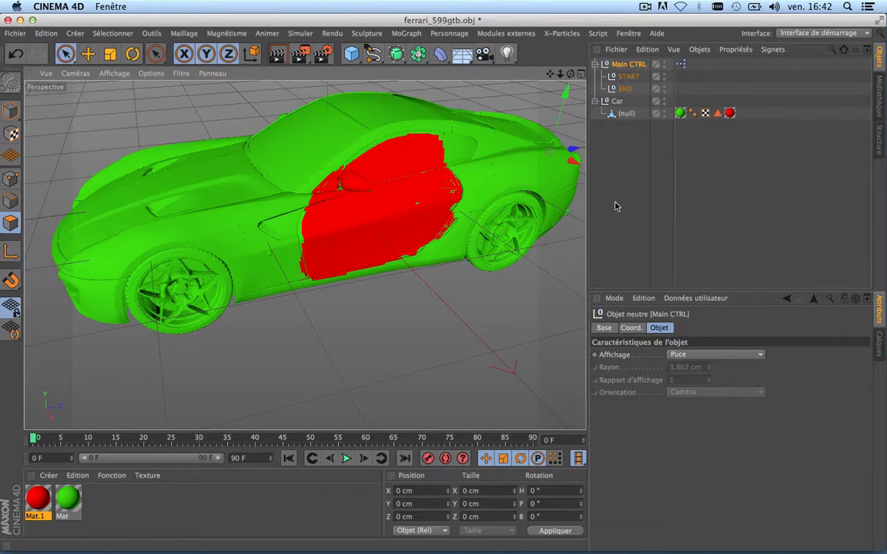
# Step: Review Mat.1's alpha gradient and align the lower Dégradé node beneath the upper one in Main CTRL's XPresso graph
pyautogui.doubleClick(682, 65)
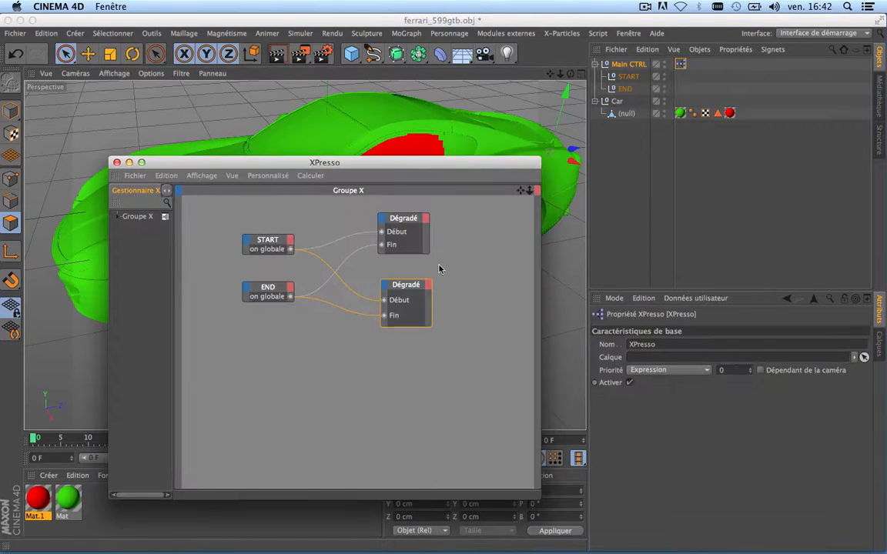
pyautogui.doubleClick(38, 497)
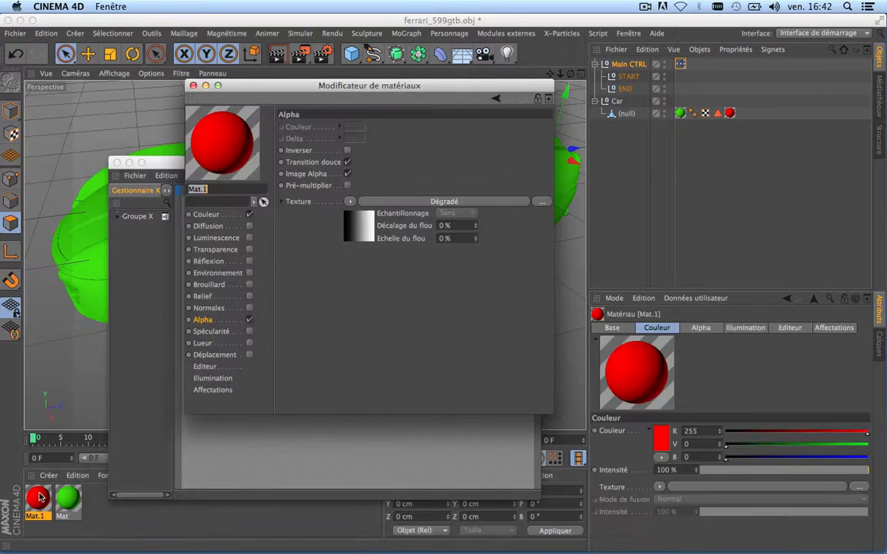
pyautogui.click(360, 230)
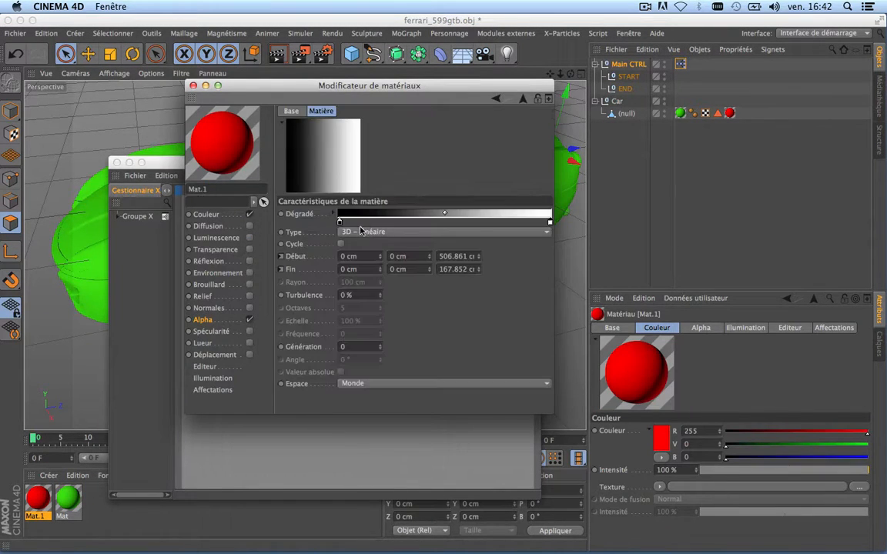
pyautogui.click(192, 86)
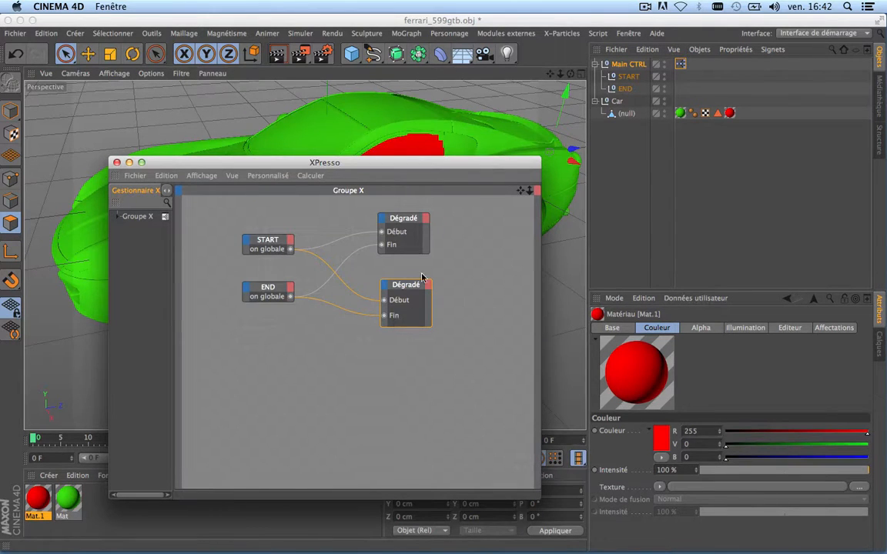
pyautogui.moveTo(412, 286); pyautogui.dragTo(409, 278)
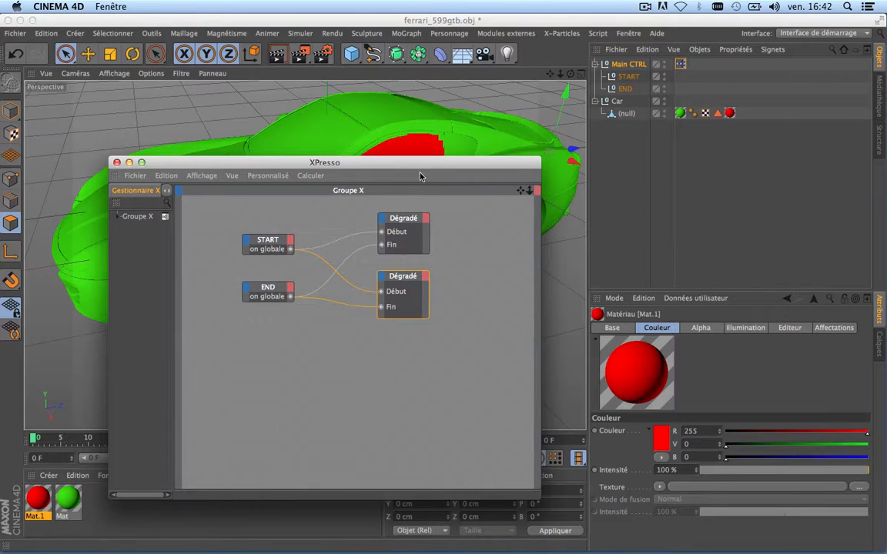
pyautogui.click(116, 162)
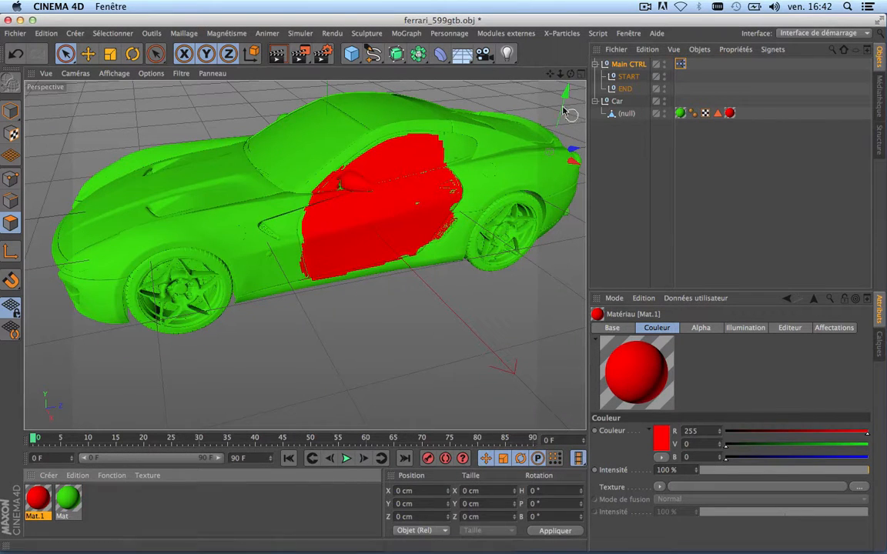
# Step: Move Main CTRL forward along Z to fade the car's rear, and collapse its hierarchy in the object list
pyautogui.moveTo(550, 73); pyautogui.dragTo(550, 144)
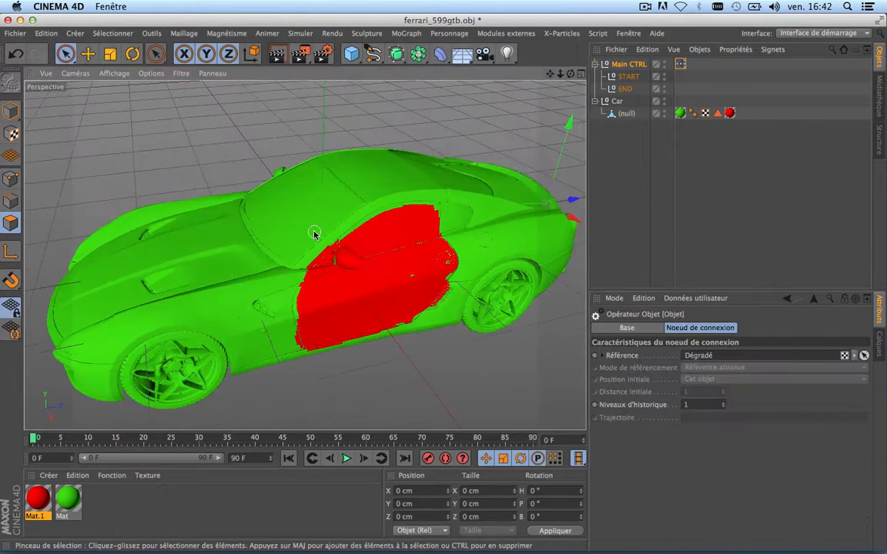
pyautogui.scroll(-5, 315, 234)
pyautogui.scroll(2, 388, 254)
pyautogui.moveTo(545, 188); pyautogui.dragTo(510, 197)
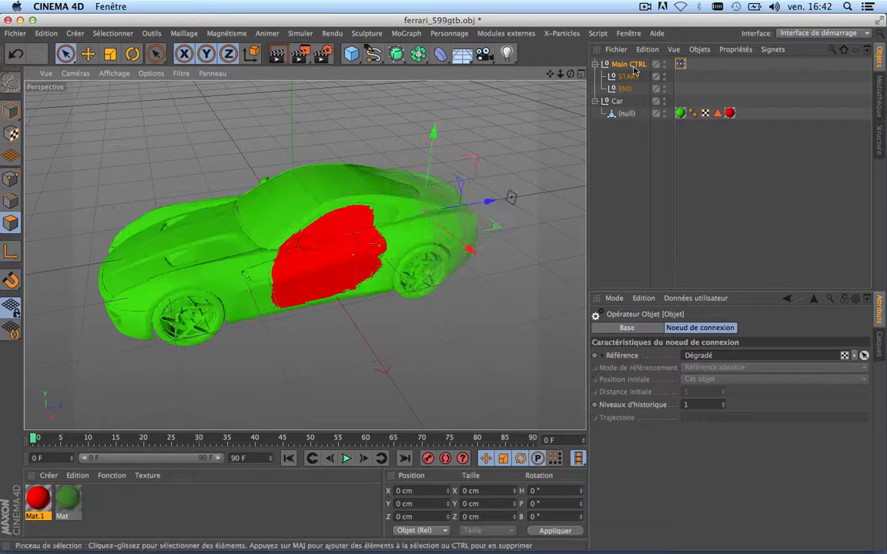
pyautogui.click(595, 64)
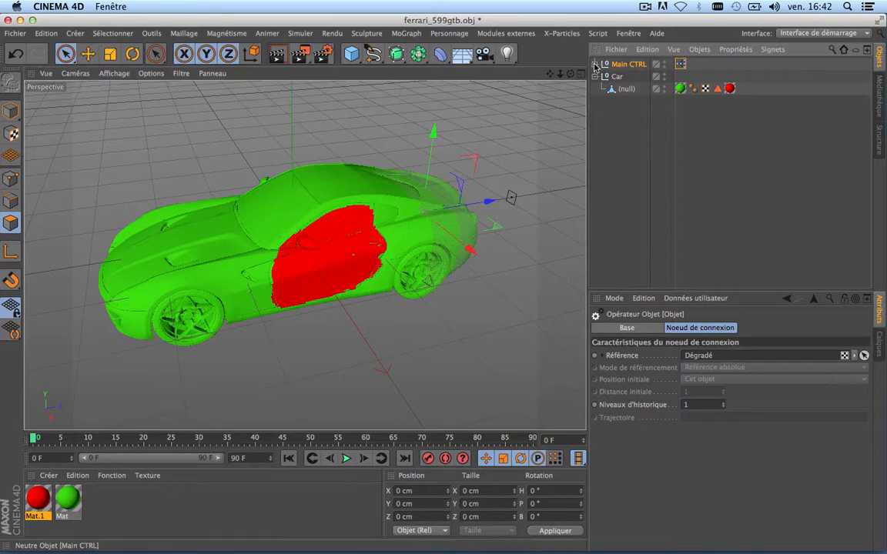
pyautogui.click(634, 65)
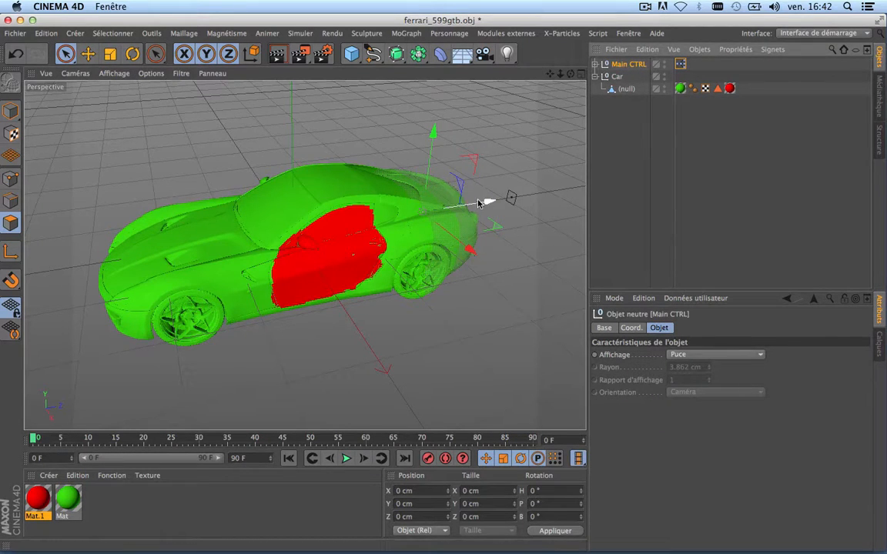
pyautogui.moveTo(539, 192); pyautogui.dragTo(436, 233)
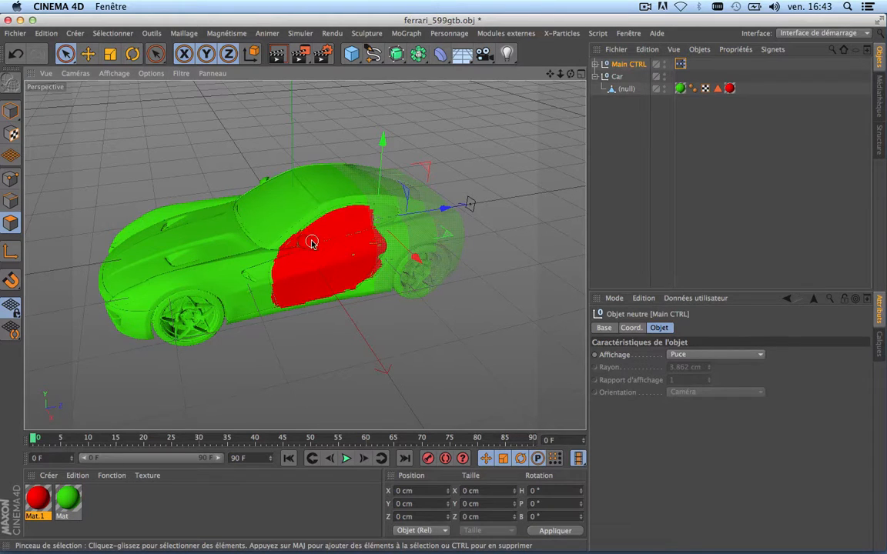
# Step: Slide Main CTRL forward along Z across the red door, and bring it back near the rear wheel to test the fade
pyautogui.scroll(4, 343, 242)
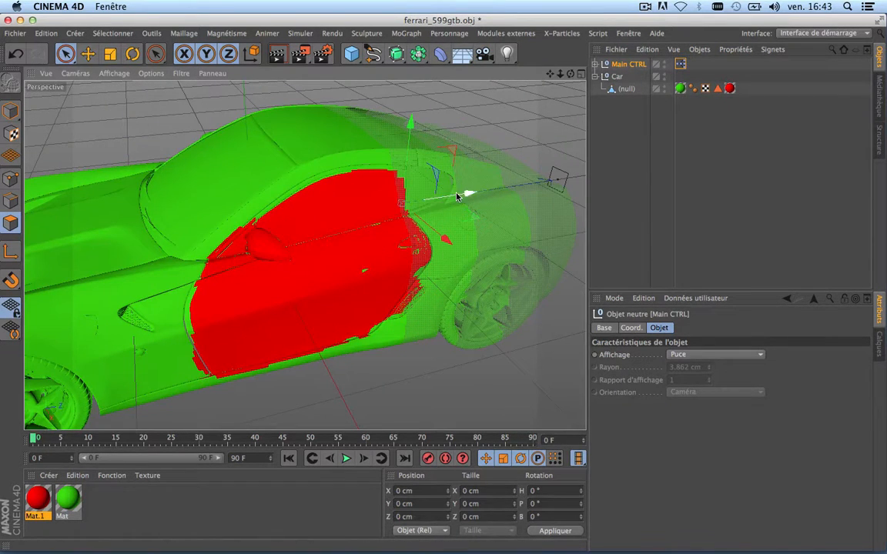
pyautogui.moveTo(471, 192); pyautogui.dragTo(358, 228)
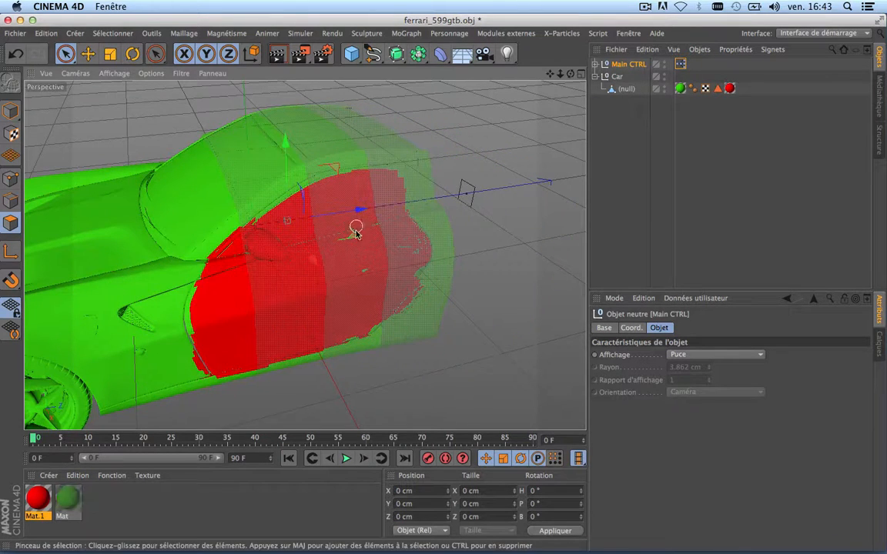
pyautogui.scroll(-3, 354, 242)
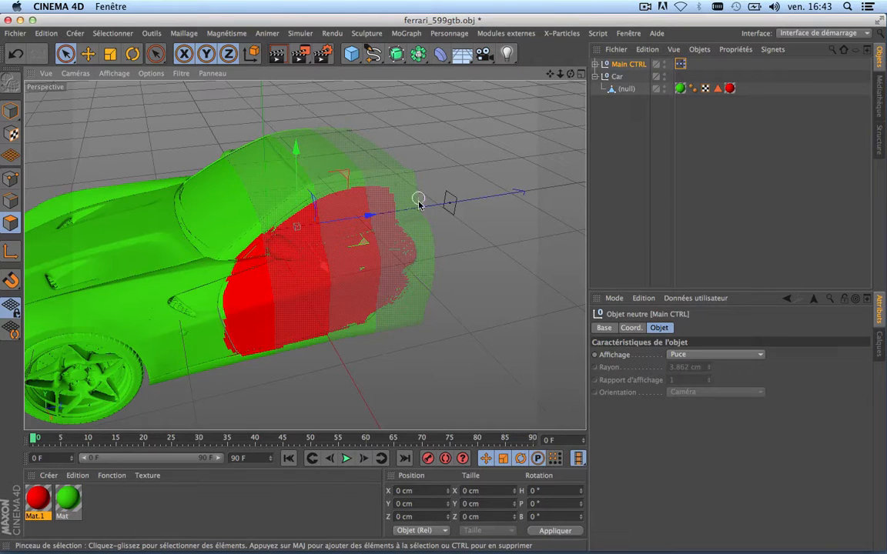
pyautogui.moveTo(371, 216); pyautogui.dragTo(501, 199)
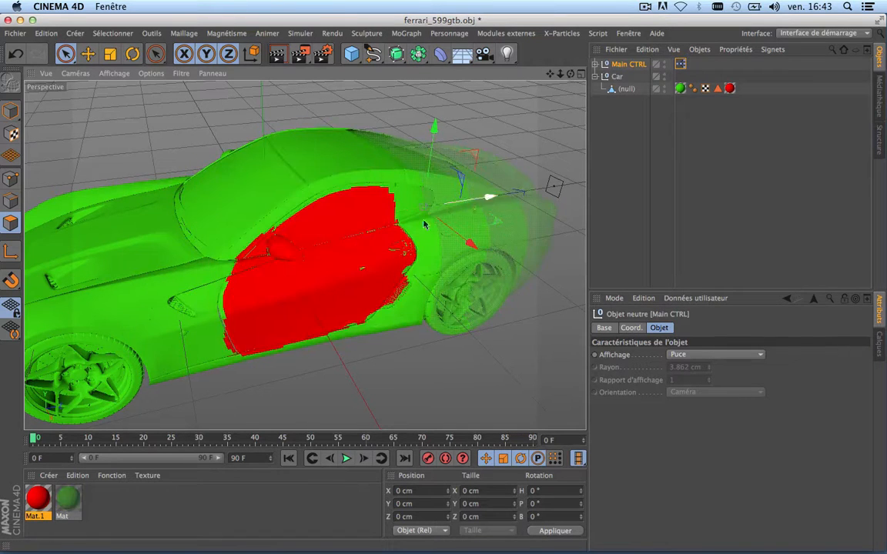
pyautogui.scroll(-3, 352, 244)
pyautogui.moveTo(560, 75)
pyautogui.mouseDown()
pyautogui.moveTo(570, 46)
pyautogui.moveTo(570, 56)
pyautogui.moveTo(552, 59)
pyautogui.mouseUp()
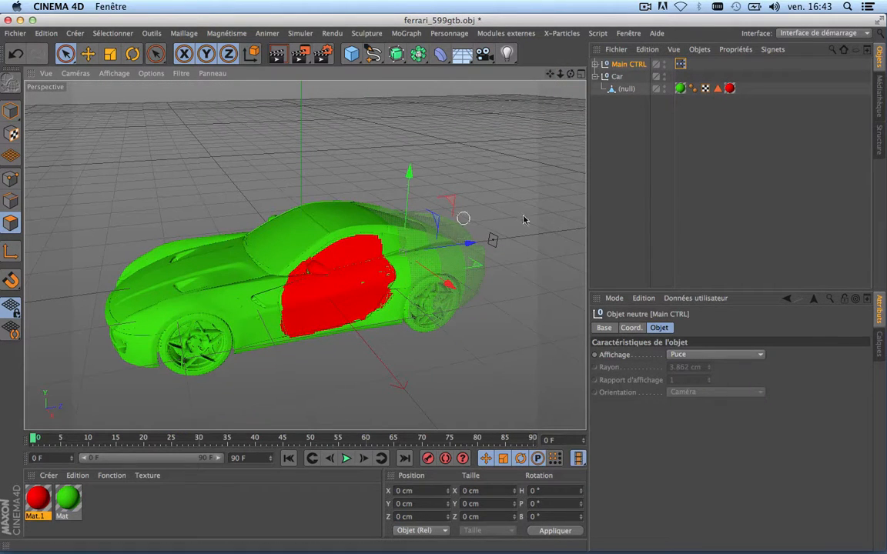
# Step: Collapse the Car group and close the ferrari_599gtb.obj project
pyautogui.click(595, 77)
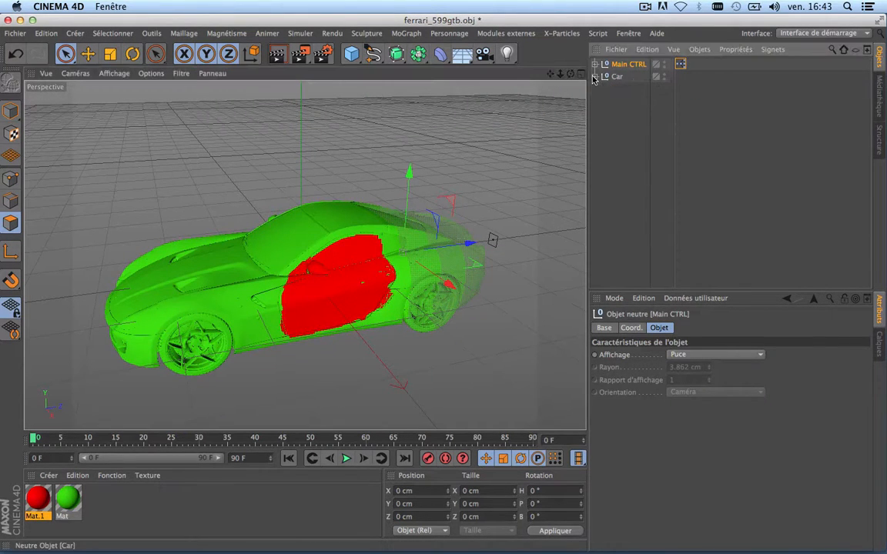
pyautogui.click(8, 21)
pyautogui.click(371, 185)
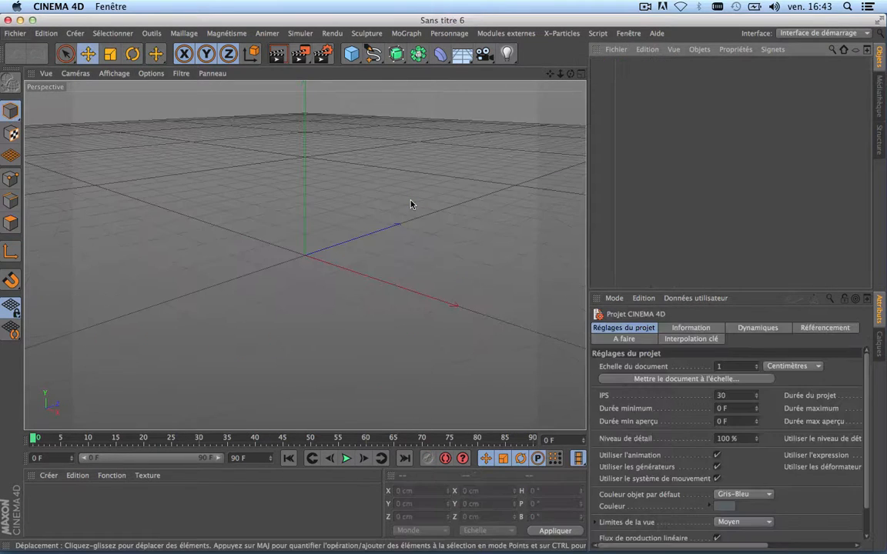
# Step: Load turbosonic.c4d from the turbosonic c4d folder in Téléchargements using Finder, and close the Finder window
pyautogui.click(95, 518)
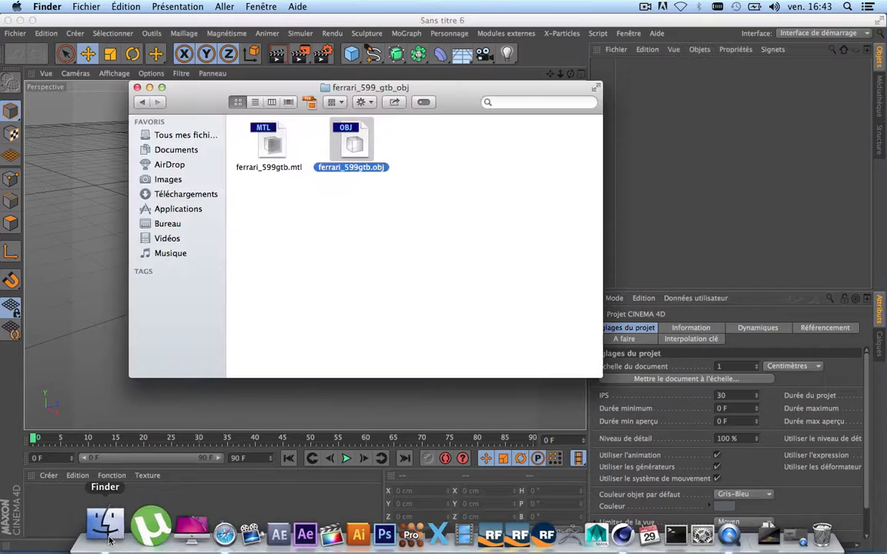
pyautogui.click(173, 195)
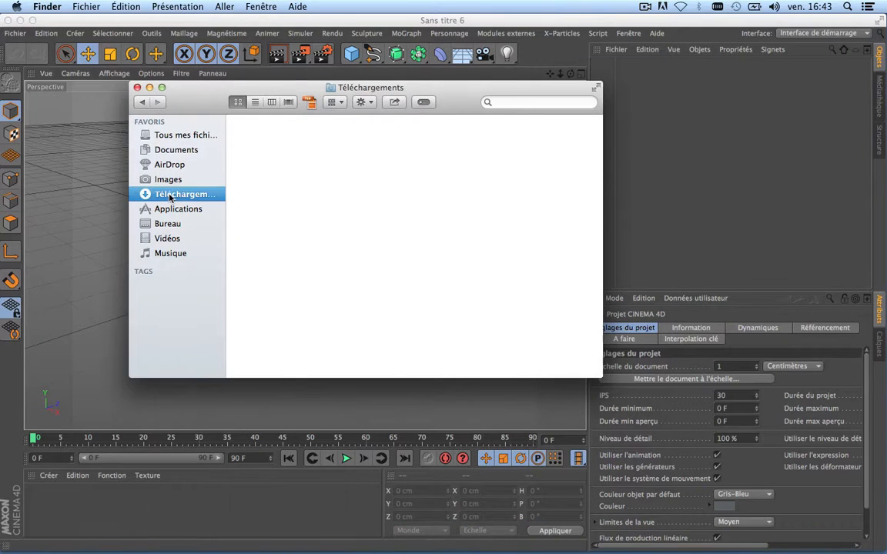
pyautogui.scroll(-3, 300, 157)
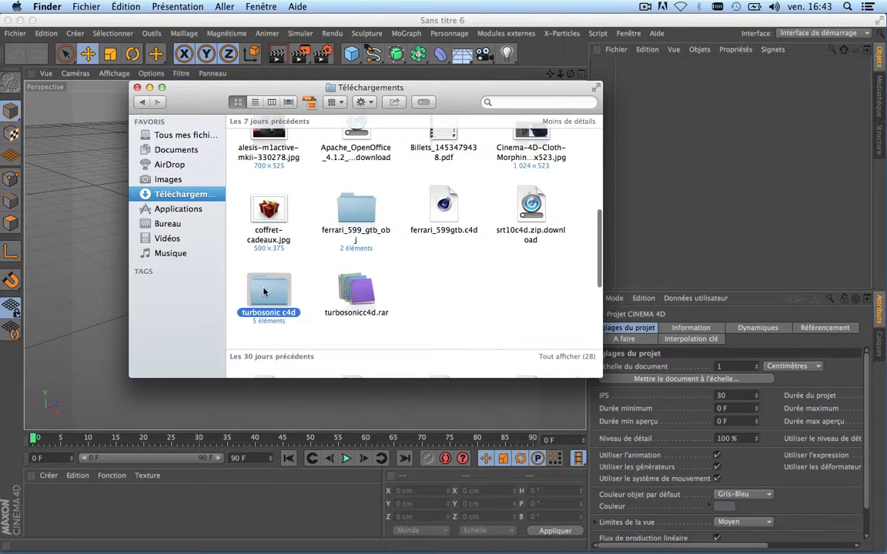
pyautogui.doubleClick(262, 291)
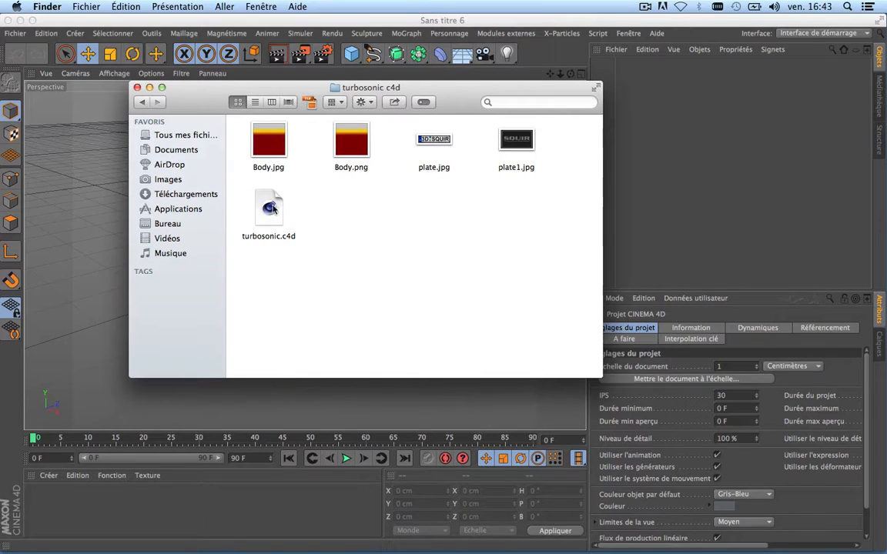
pyautogui.moveTo(268, 208); pyautogui.dragTo(640, 114)
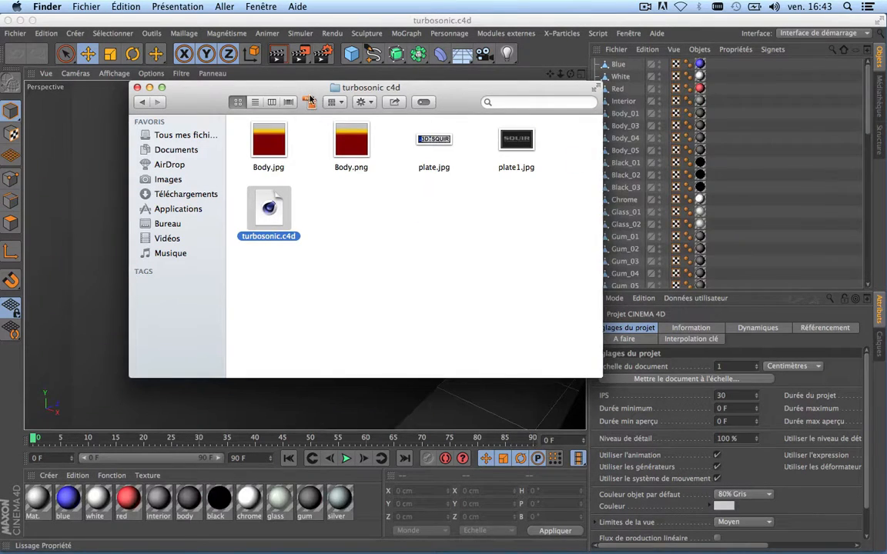
pyautogui.moveTo(263, 95); pyautogui.dragTo(433, 128)
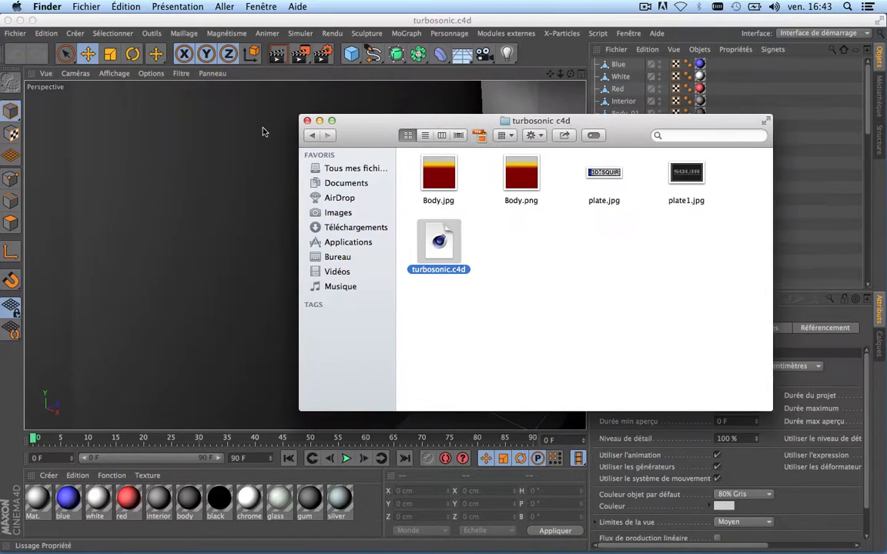
pyautogui.click(306, 120)
# Step: Examine the turbosonic ship from the side and its object list, and select the Body_01 object
pyautogui.scroll(-5, 282, 226)
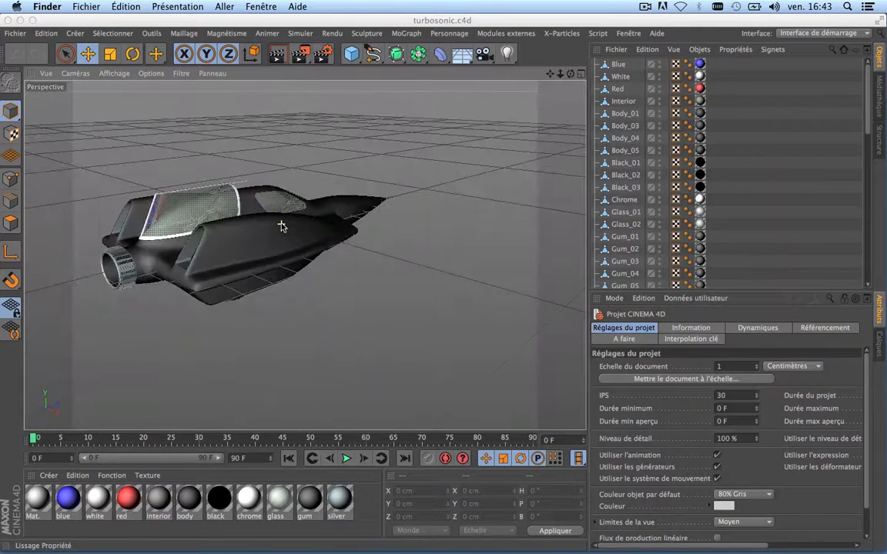
pyautogui.click(281, 226)
pyautogui.scroll(5, 303, 253)
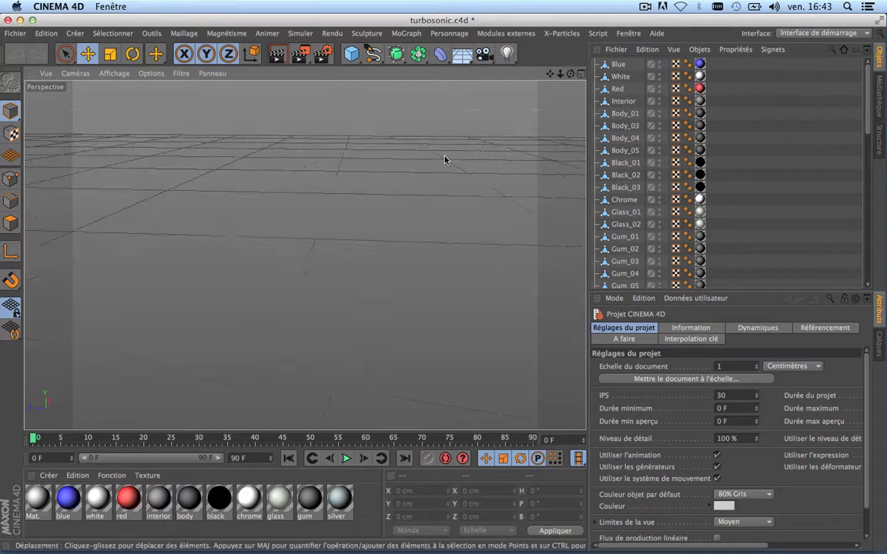
pyautogui.scroll(-5, 446, 158)
pyautogui.moveTo(550, 74); pyautogui.dragTo(561, 48)
pyautogui.scroll(3, 343, 194)
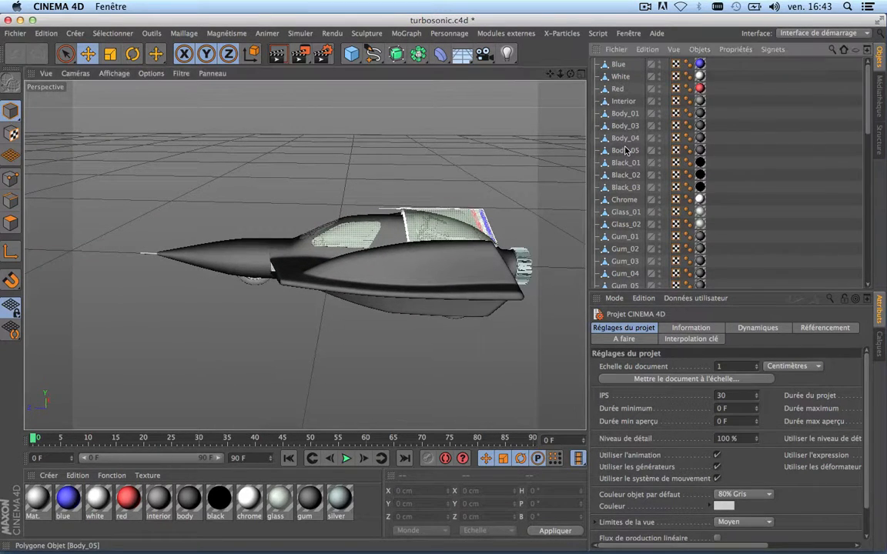
pyautogui.scroll(-5, 625, 150)
pyautogui.scroll(5, 625, 150)
pyautogui.click(625, 114)
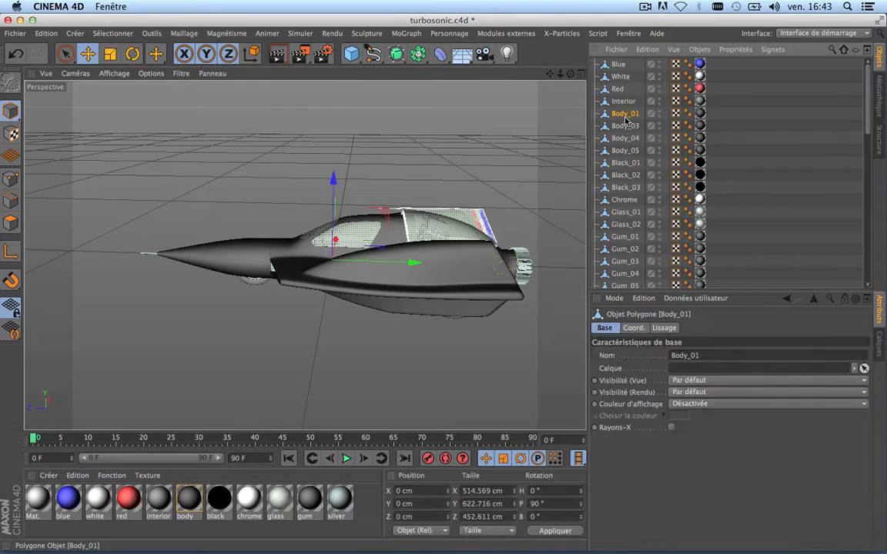
# Step: Examine the ship's component objects by selecting Body, Black, Chrome, Glass, Gum and Interior parts and looking through the whole object list
pyautogui.click(625, 138)
pyautogui.click(625, 162)
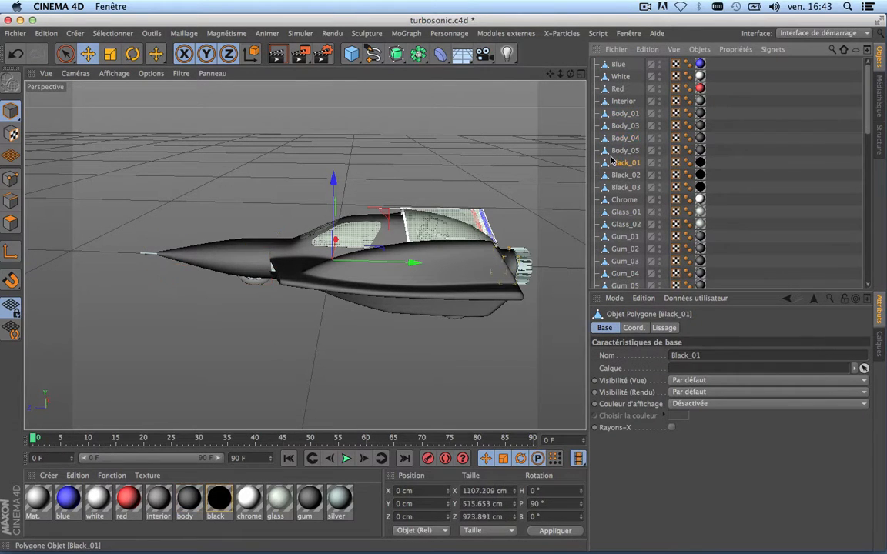
pyautogui.click(626, 175)
pyautogui.click(625, 200)
pyautogui.click(626, 224)
pyautogui.click(625, 236)
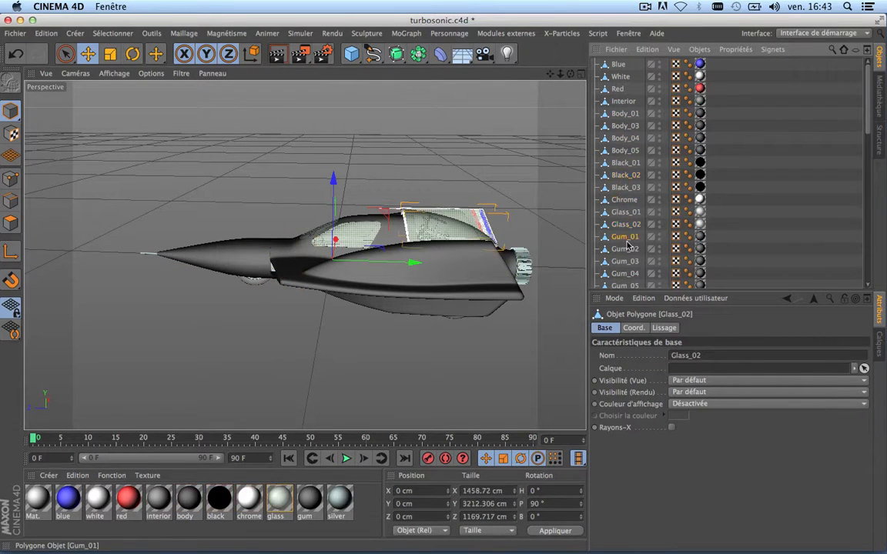
pyautogui.click(625, 261)
pyautogui.click(626, 274)
pyautogui.click(626, 175)
pyautogui.click(626, 150)
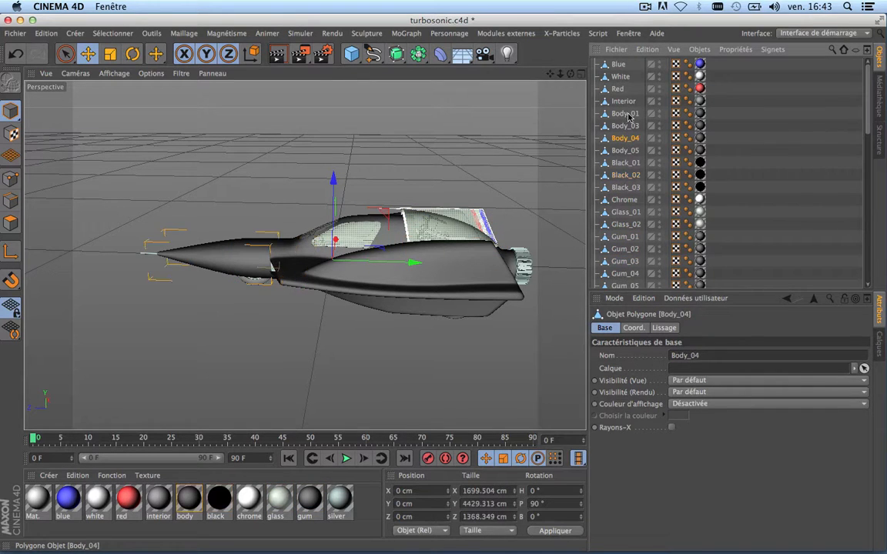
pyautogui.click(625, 102)
pyautogui.scroll(3, 415, 285)
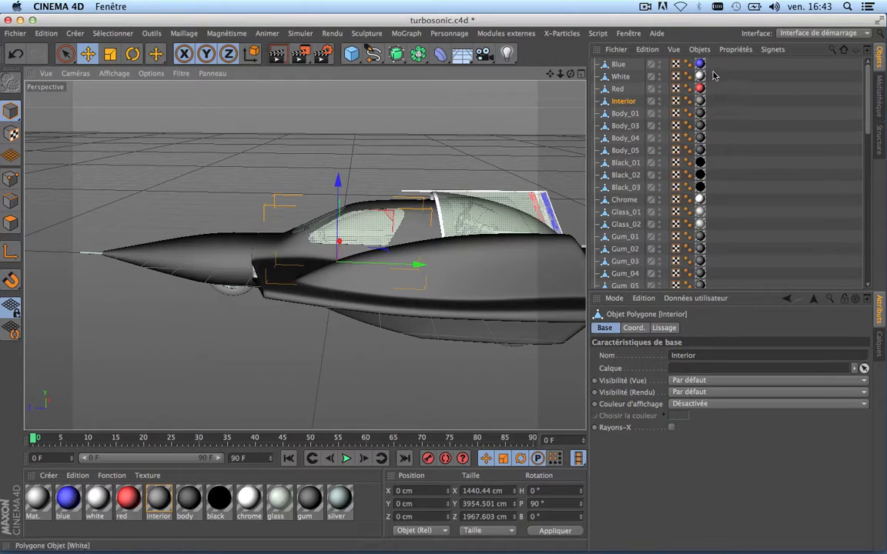
pyautogui.scroll(-10, 735, 212)
pyautogui.scroll(10, 735, 212)
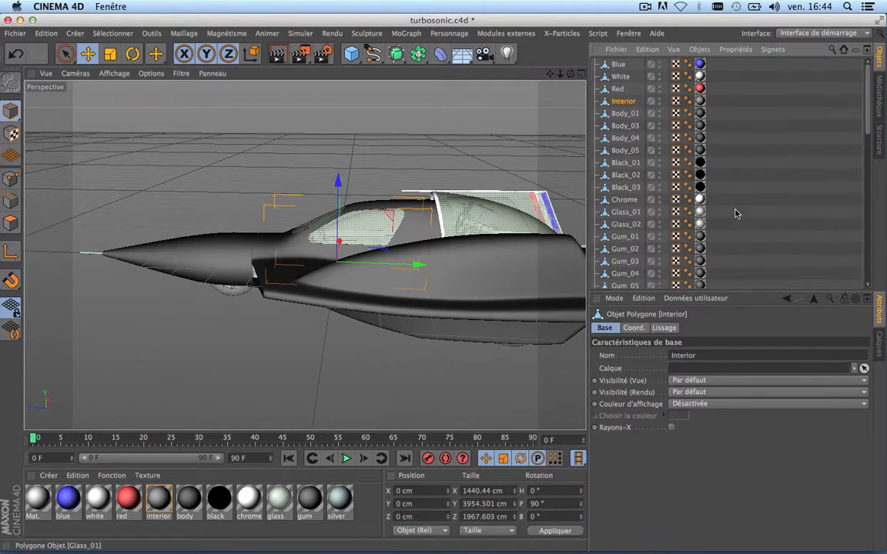
pyautogui.scroll(-10, 735, 211)
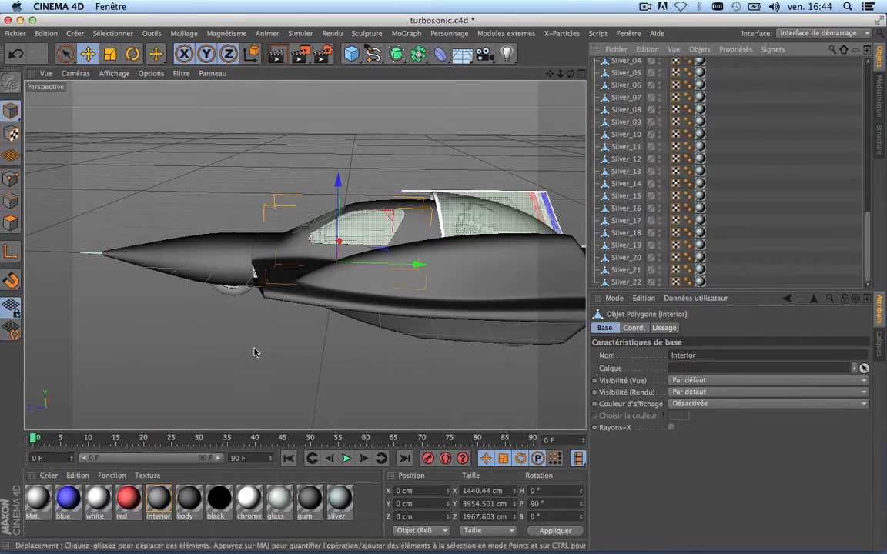
# Step: Relink the body material's colour texture to Body.png from the turbosonic c4d folder, and close the material editor
pyautogui.doubleClick(188, 504)
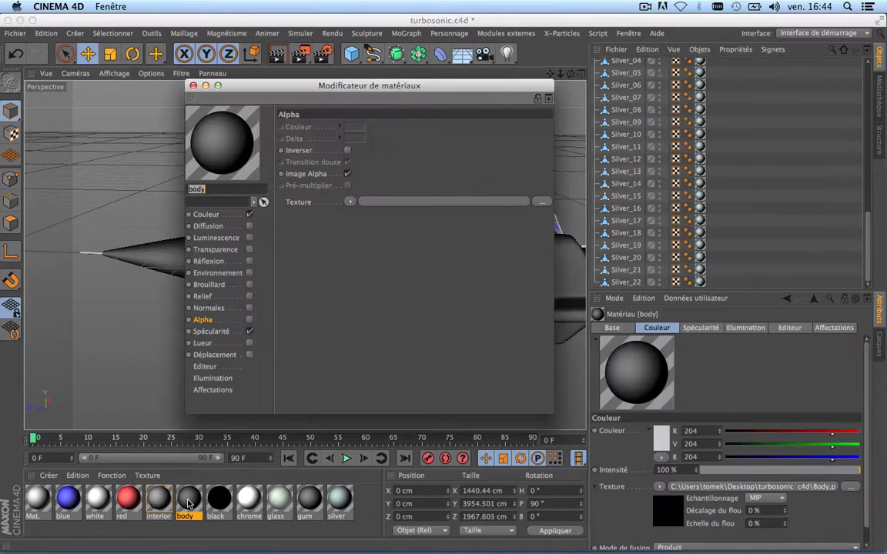
pyautogui.click(207, 215)
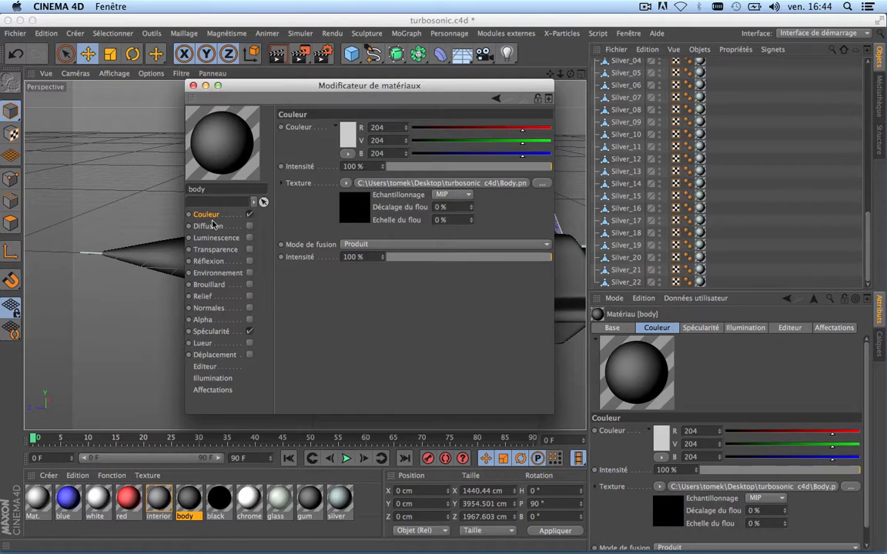
pyautogui.click(489, 183)
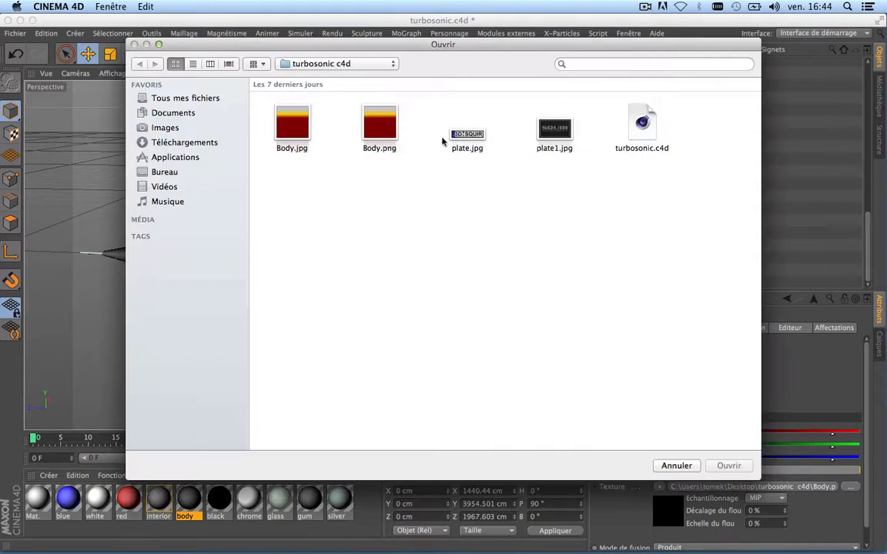
pyautogui.doubleClick(384, 136)
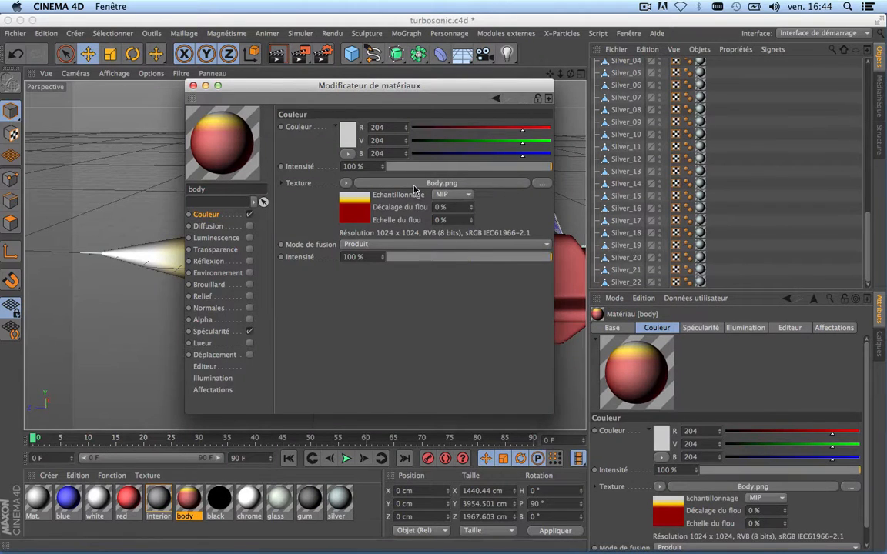
pyautogui.click(193, 86)
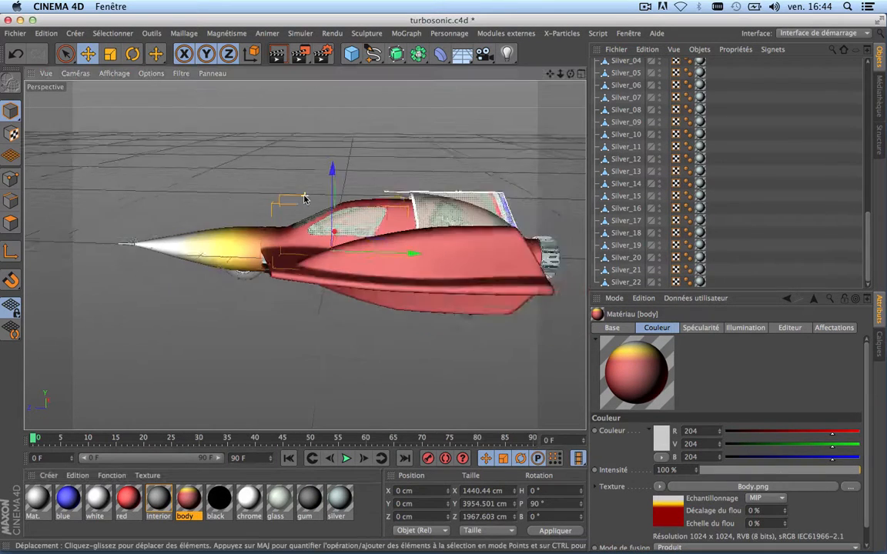
# Step: Group all the ship's objects, from Blue to Silver_22, under a single null
pyautogui.moveTo(571, 73); pyautogui.dragTo(550, 73)
pyautogui.scroll(10, 628, 158)
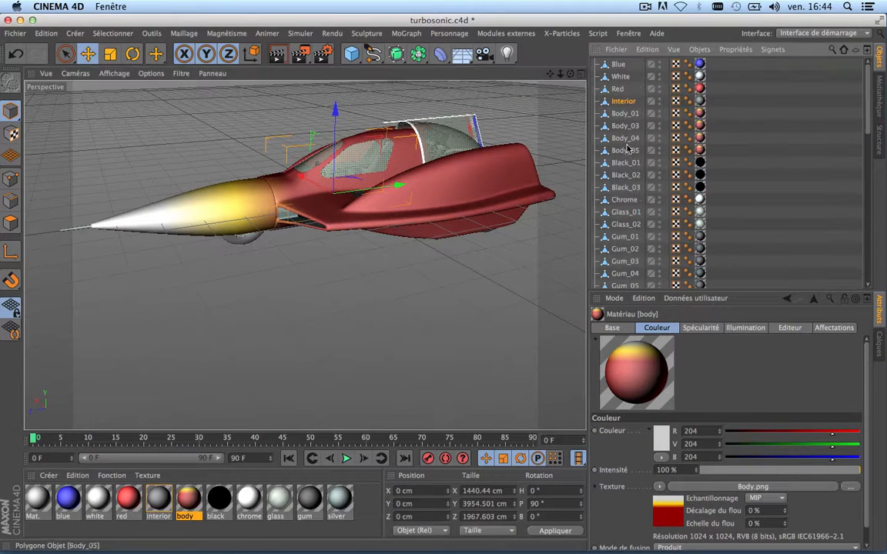
pyautogui.click(620, 65)
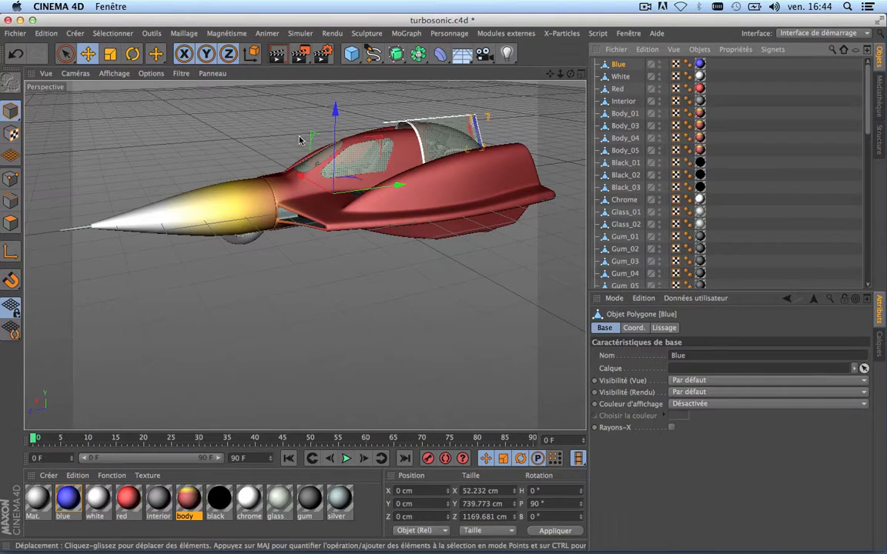
pyautogui.moveTo(550, 73); pyautogui.dragTo(550, 74)
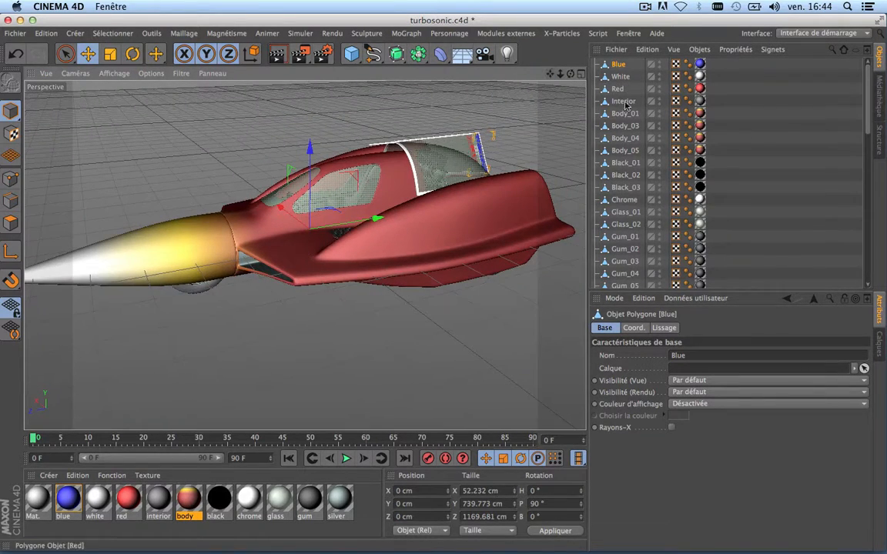
pyautogui.scroll(-10, 636, 172)
pyautogui.scroll(10, 636, 172)
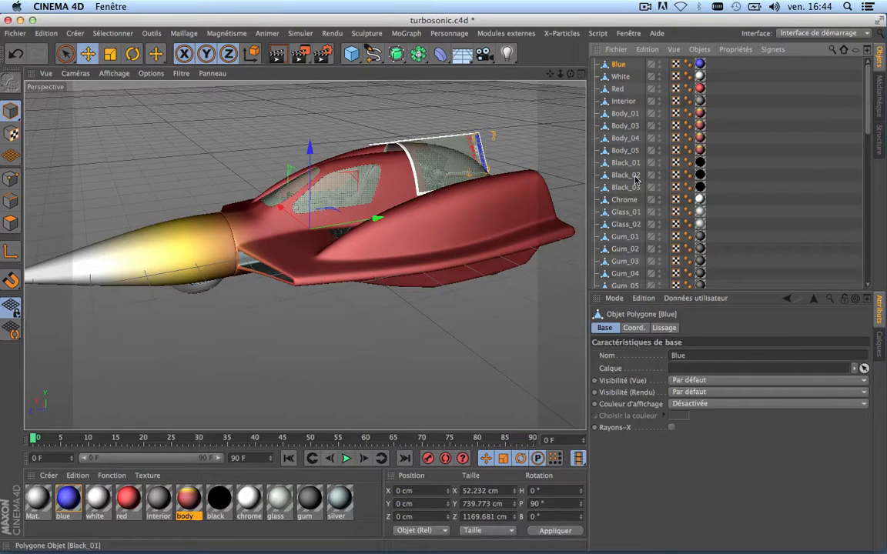
pyautogui.scroll(-15, 630, 254)
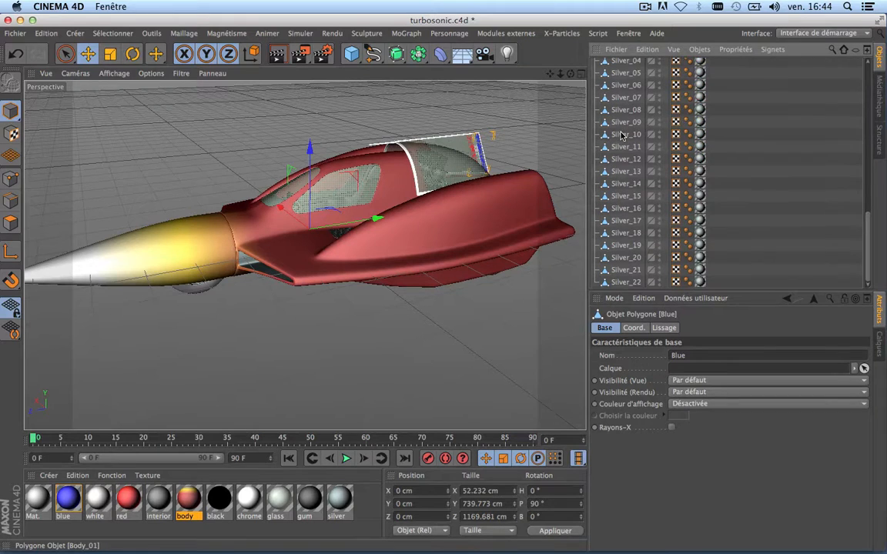
pyautogui.keyDown('shift'); pyautogui.click(628, 283); pyautogui.keyUp('shift')
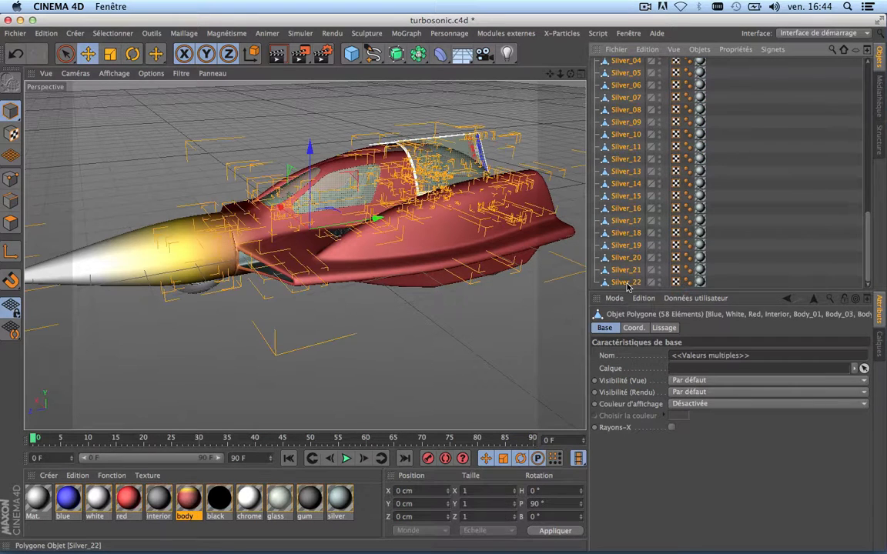
pyautogui.rightClick(635, 181)
pyautogui.click(670, 419)
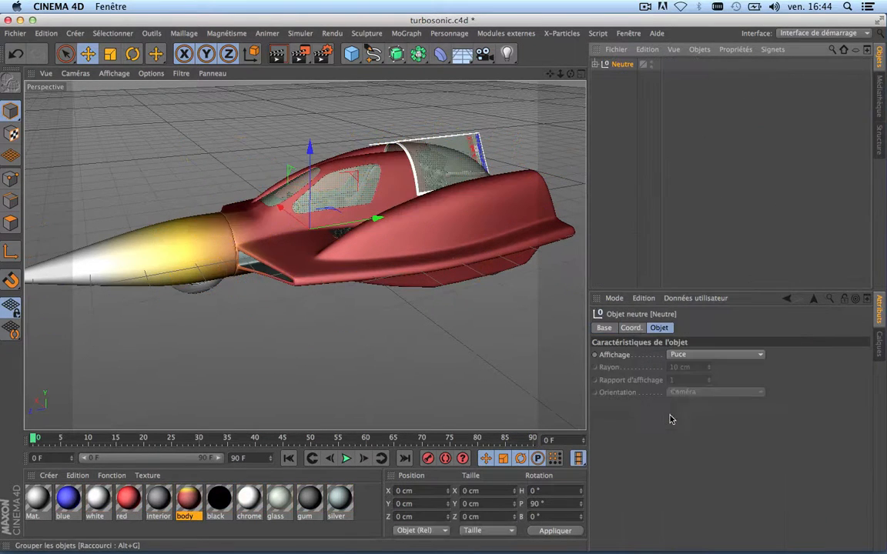
# Step: Rename the ship's group null as SPEED, and deselect it
pyautogui.doubleClick(623, 64)
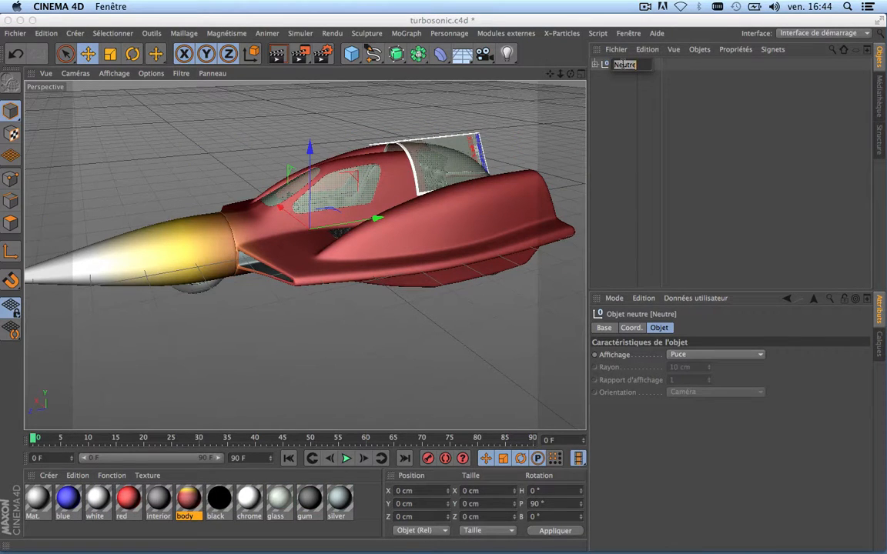
pyautogui.write('s')
pyautogui.click(616, 118)
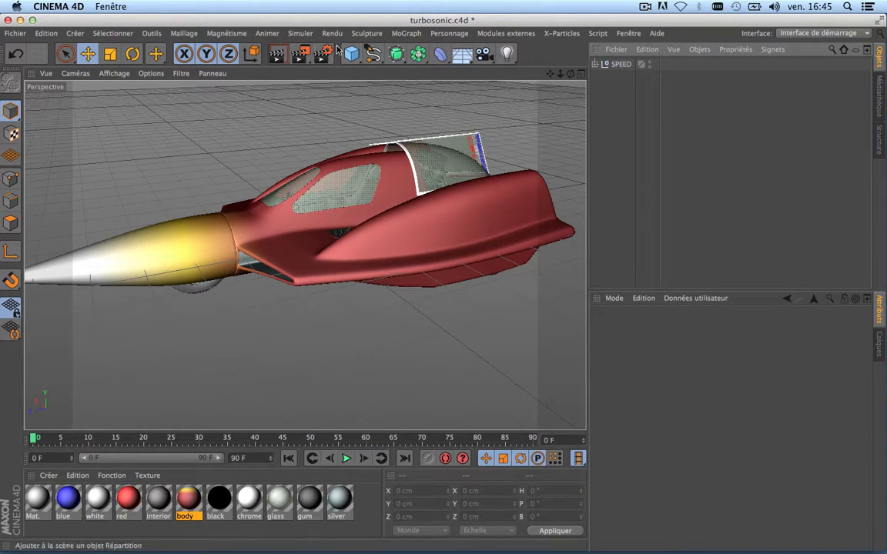
# Step: Add three null objects to the scene and rename the uppermost one in the list MainCRTL
pyautogui.moveTo(351, 53); pyautogui.dragTo(397, 70)
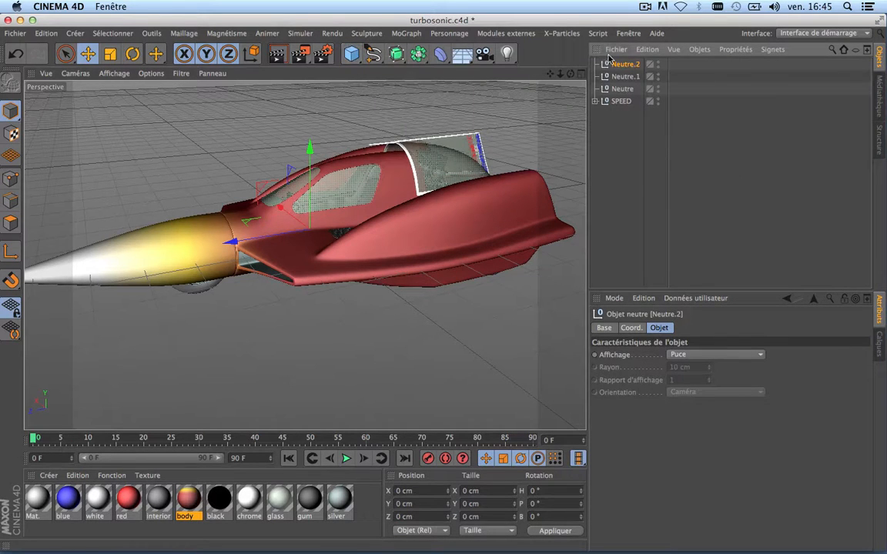
pyautogui.doubleClick(630, 67)
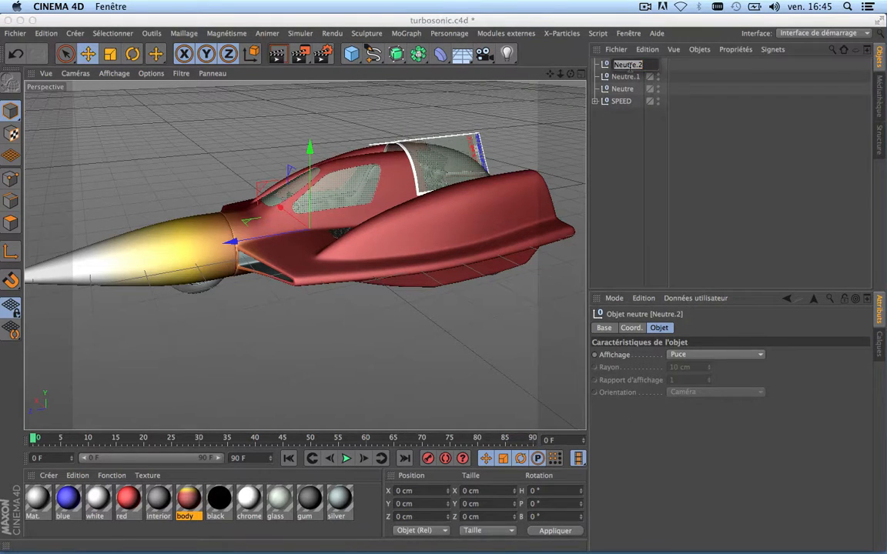
pyautogui.write('MainCRTL')
# Step: Rename the second new null STRAT and the third one END
pyautogui.doubleClick(625, 76)
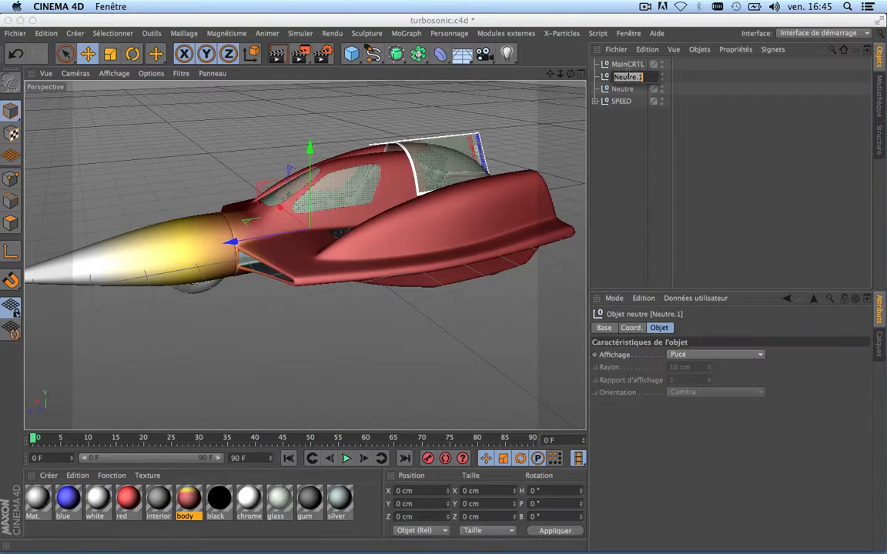
pyautogui.write('STRAT')
pyautogui.press('Return')
pyautogui.click(634, 145)
pyautogui.doubleClick(624, 89)
pyautogui.write('END')
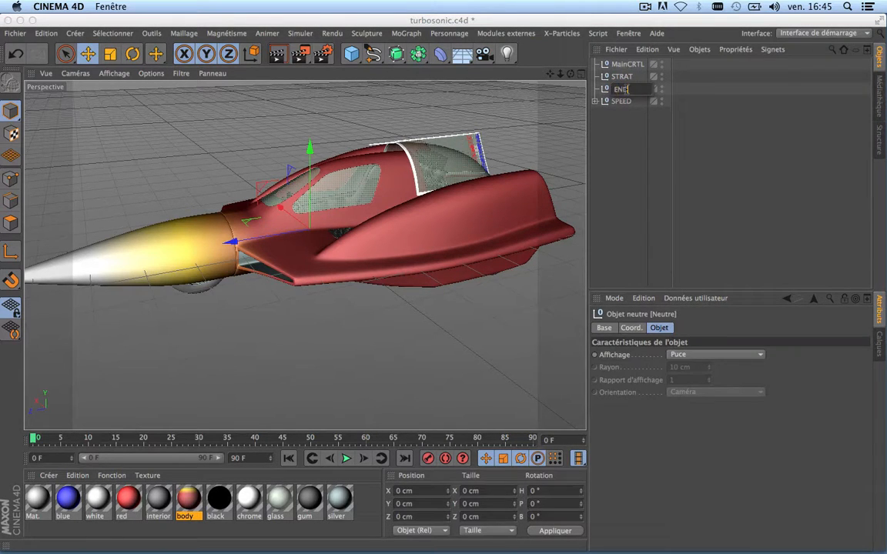
pyautogui.press('Return')
pyautogui.click(619, 159)
# Step: Make the STRAT and END nulls children of MainCRTL, and clear the selection
pyautogui.click(622, 77)
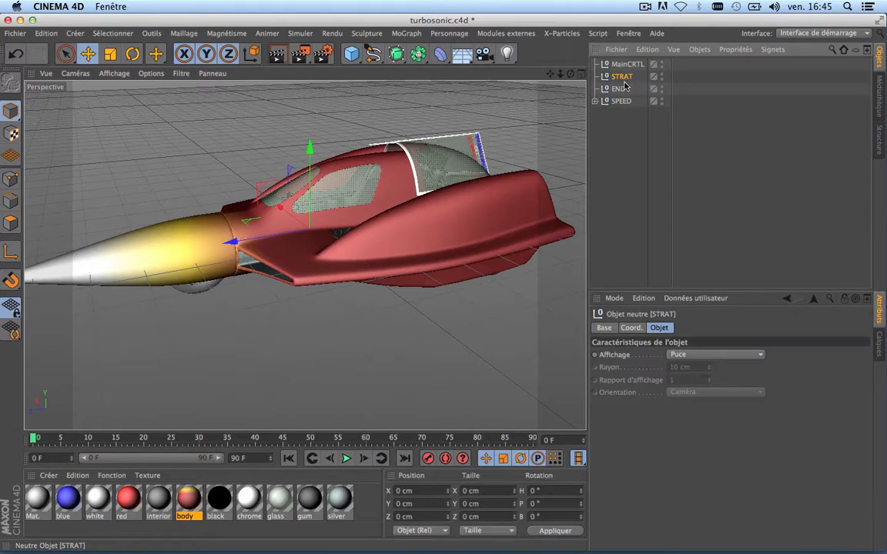
pyautogui.keyDown('shift'); pyautogui.click(623, 88); pyautogui.keyUp('shift')
pyautogui.moveTo(624, 83)
pyautogui.mouseDown()
pyautogui.moveTo(636, 85)
pyautogui.moveTo(628, 64)
pyautogui.mouseUp()
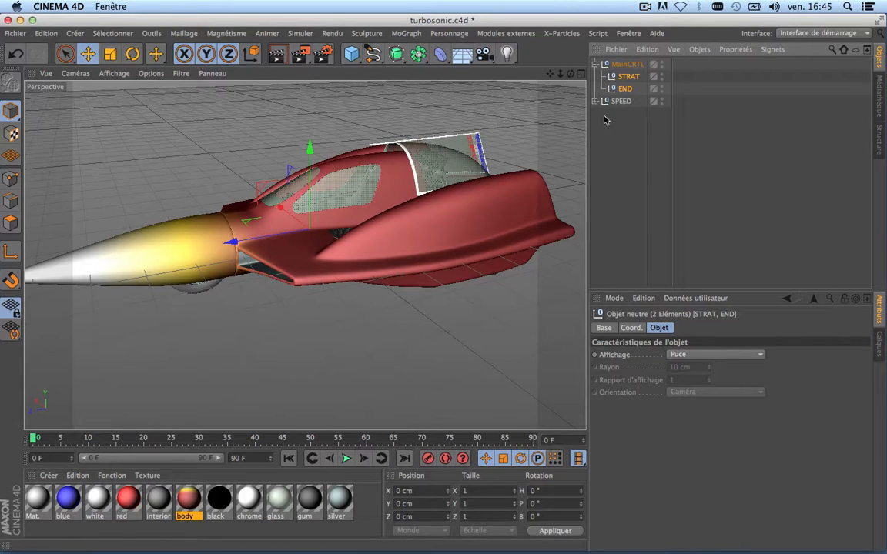
pyautogui.click(604, 154)
# Step: Set the STRAT null's Z position to 400 cm and check its placement relative to the ship
pyautogui.click(628, 77)
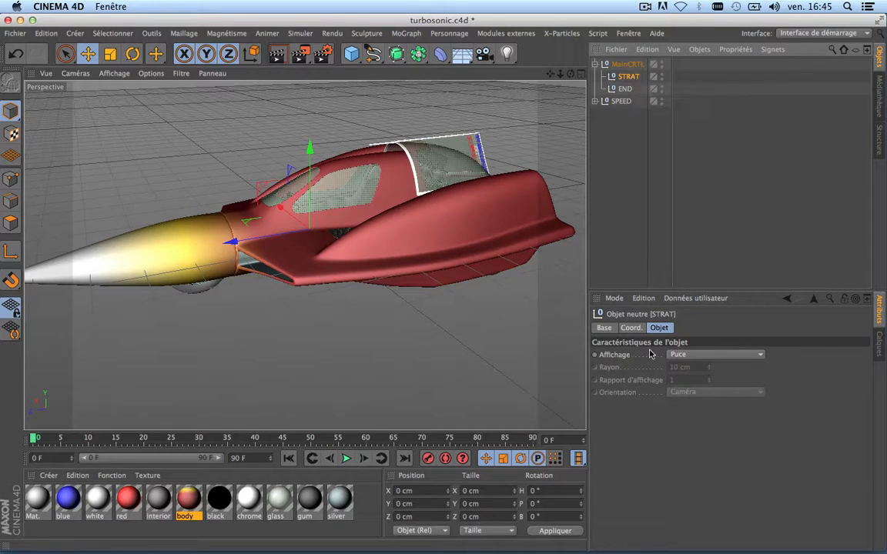
pyautogui.click(631, 328)
pyautogui.scroll(-5, 363, 303)
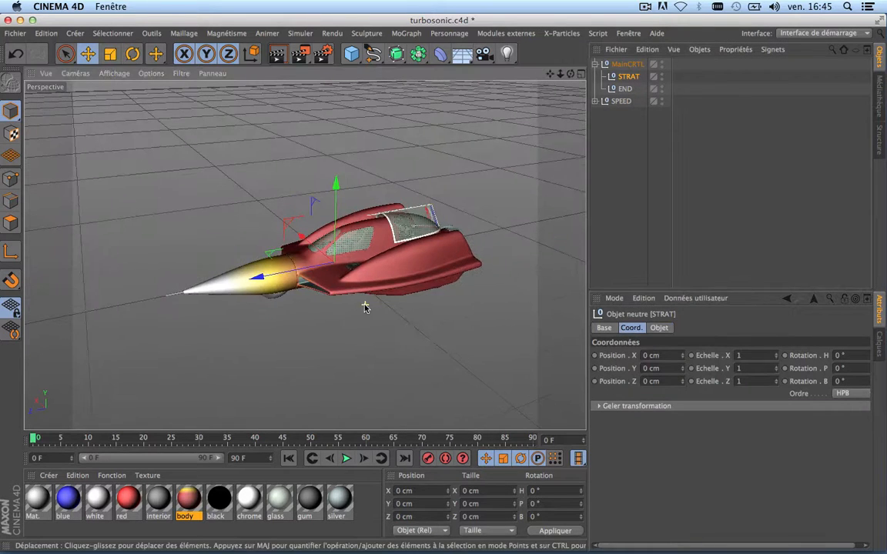
pyautogui.click(663, 379)
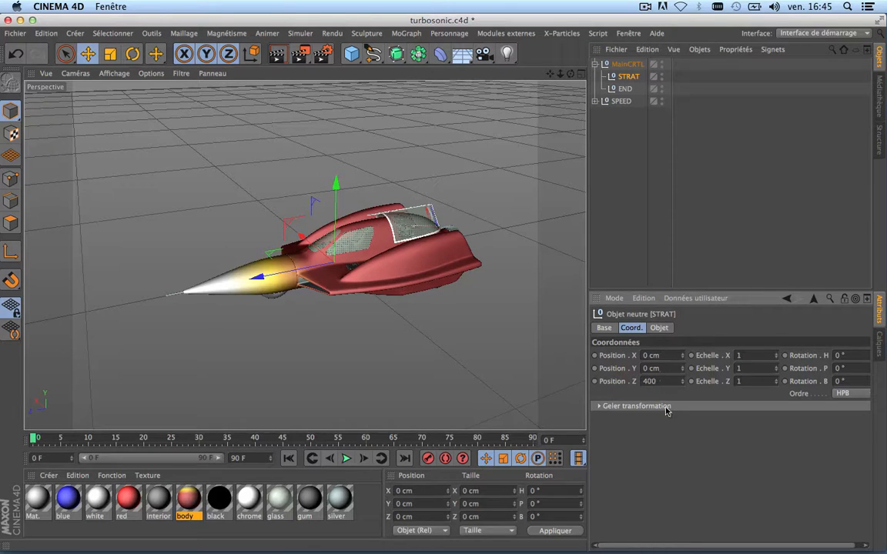
pyautogui.click(654, 381)
pyautogui.press('Return')
pyautogui.scroll(3, 326, 257)
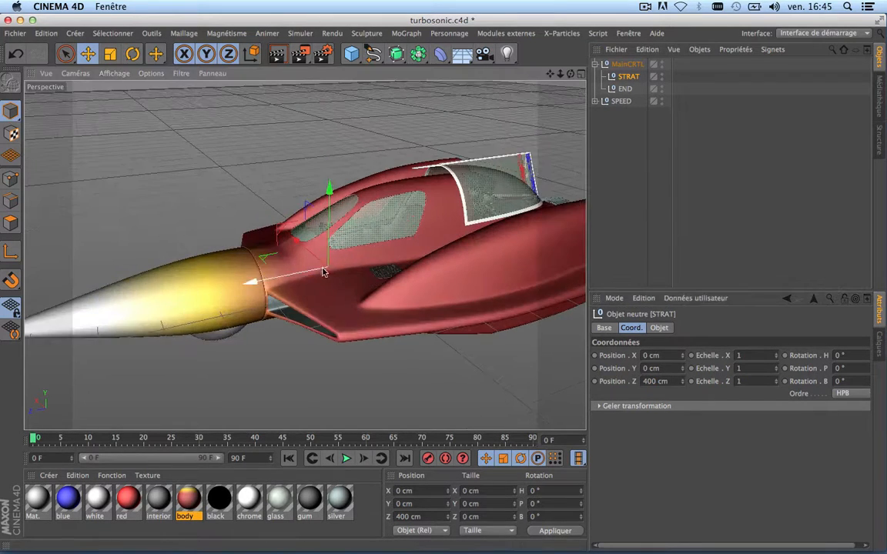
pyautogui.scroll(-3, 323, 273)
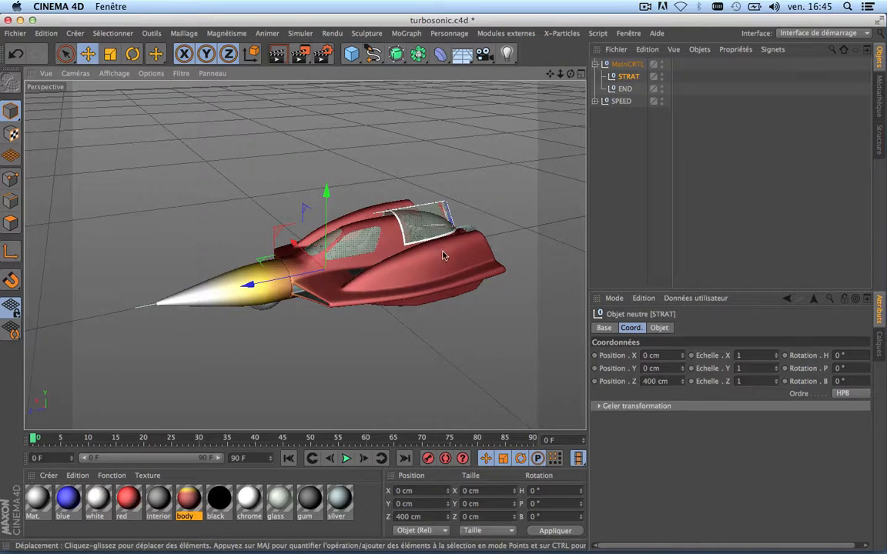
# Step: Set the STRAT null's Z position to 9000 cm so it sits ahead of the ship's nose
pyautogui.doubleClick(655, 381)
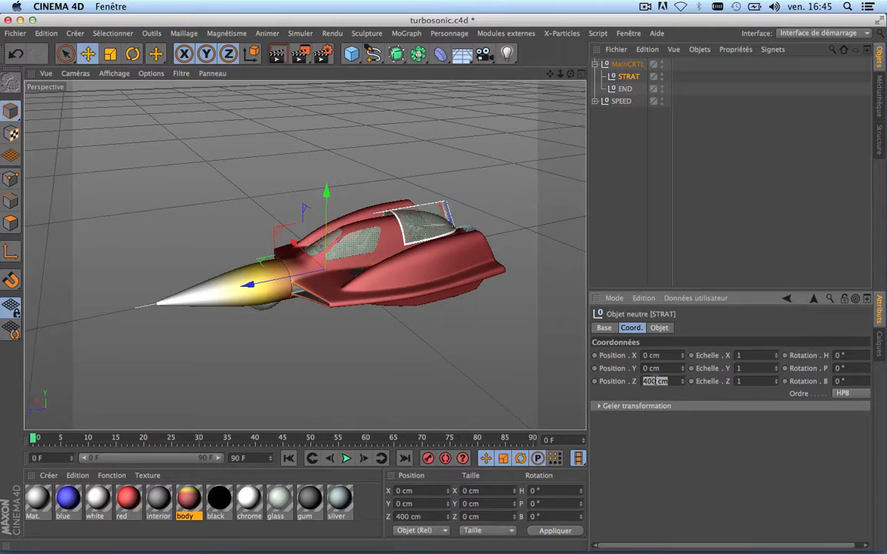
pyautogui.write('9000')
pyautogui.press('Return')
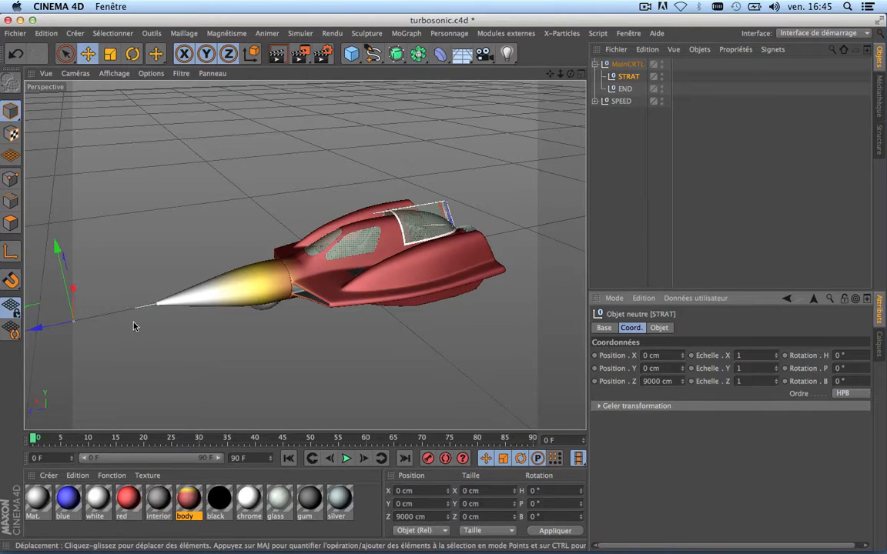
# Step: Set the END null's Z position to -9000 cm so it sits behind the ship
pyautogui.click(622, 90)
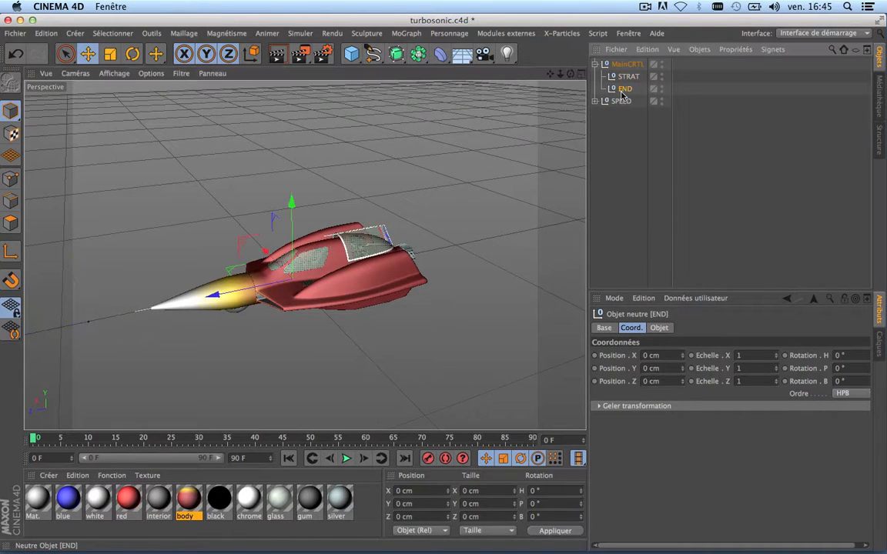
pyautogui.click(652, 382)
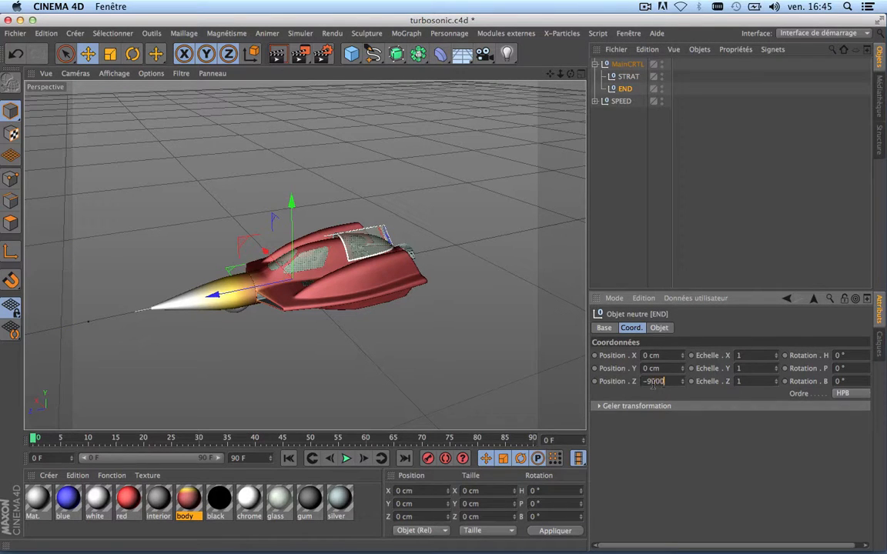
pyautogui.write('-9000')
pyautogui.press('Return')
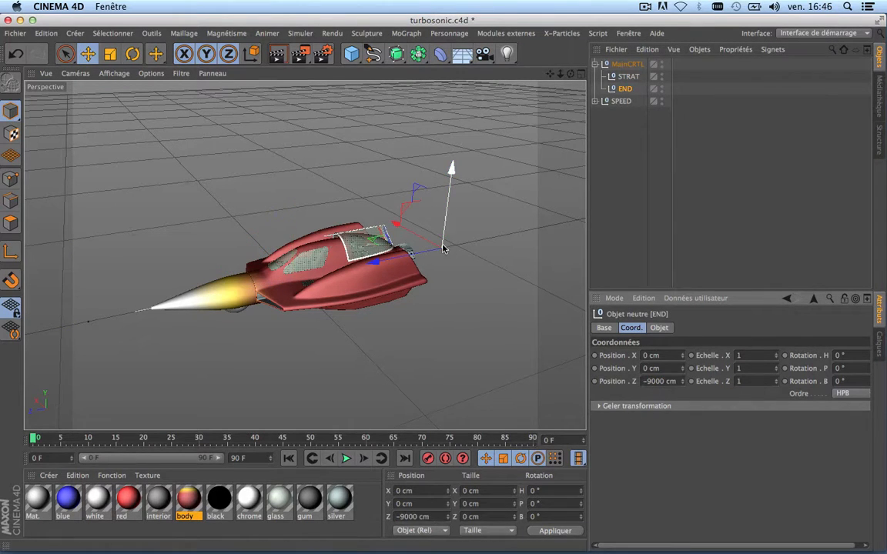
# Step: Display the STRAT and END nulls together as rectangles with a 625 cm radius and XY orientation
pyautogui.keyDown('shift'); pyautogui.click(627, 78); pyautogui.keyUp('shift')
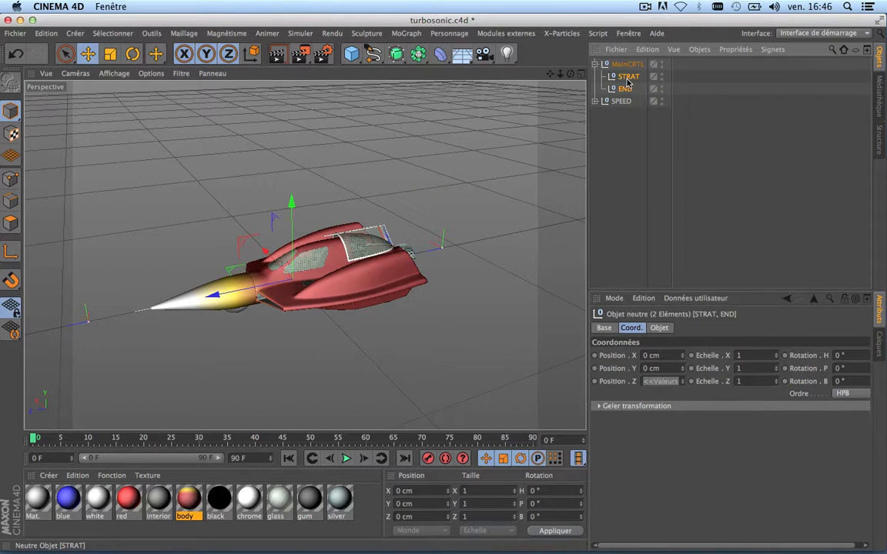
pyautogui.rightClick(627, 77)
pyautogui.click(607, 128)
pyautogui.click(660, 329)
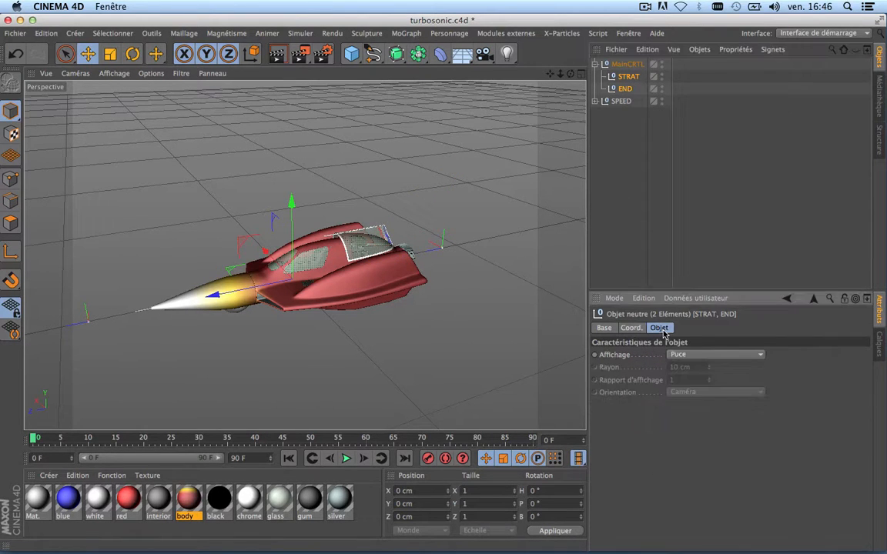
pyautogui.click(698, 357)
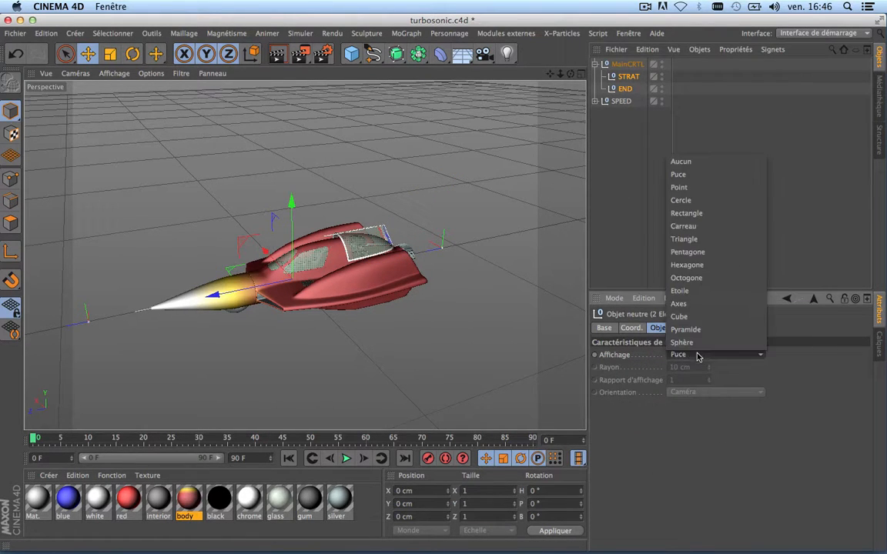
pyautogui.click(681, 214)
pyautogui.moveTo(703, 365)
pyautogui.mouseDown()
pyautogui.moveTo(709, 358)
pyautogui.moveTo(710, 370)
pyautogui.mouseUp()
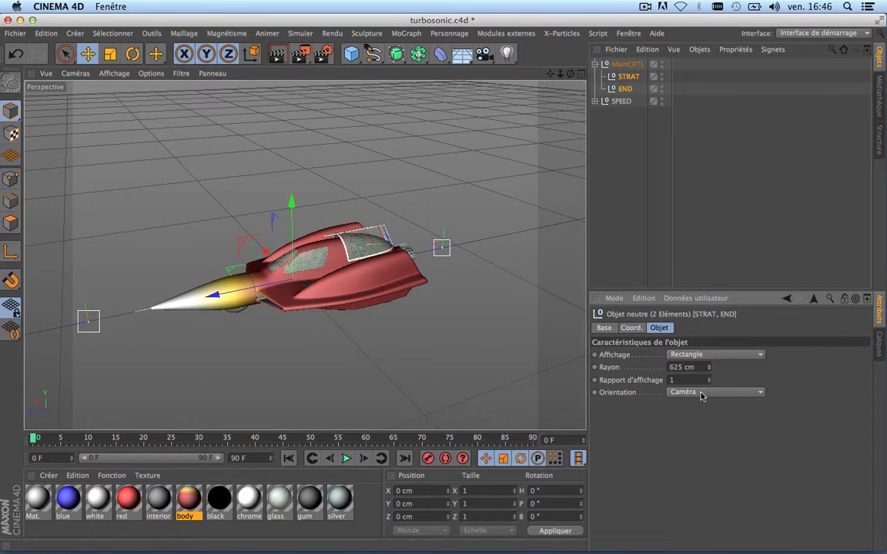
pyautogui.click(700, 394)
pyautogui.click(680, 420)
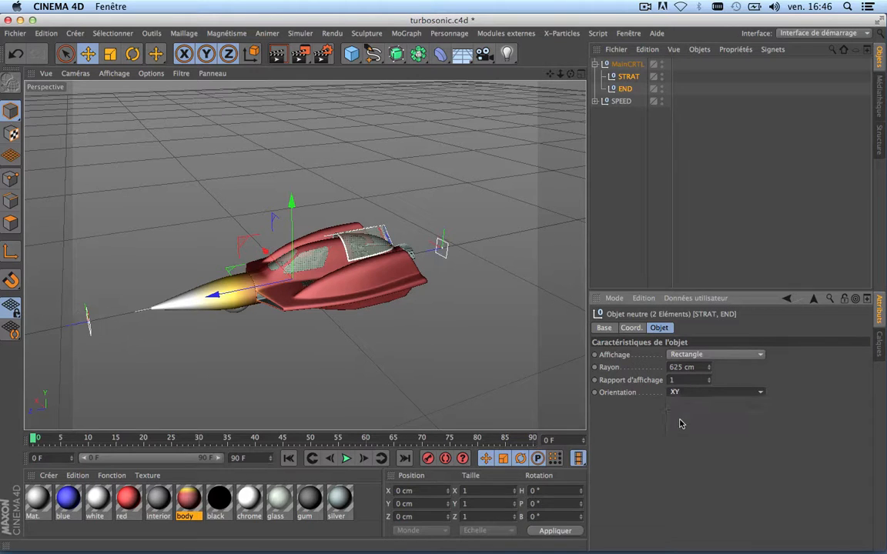
# Step: Examine the ship's nose, air intake and bodywork between the two rectangle nulls from close up and farther away
pyautogui.moveTo(552, 74); pyautogui.dragTo(581, 98)
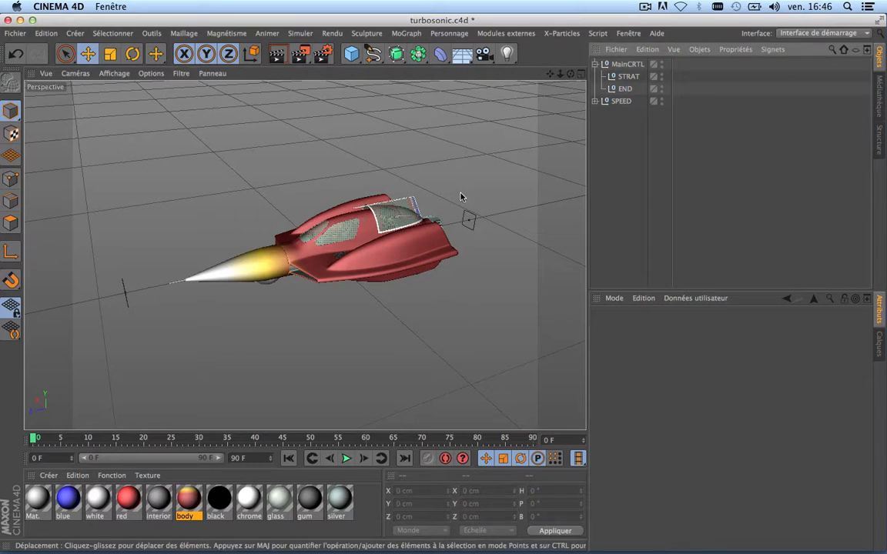
pyautogui.scroll(3, 258, 245)
pyautogui.scroll(-1, 258, 245)
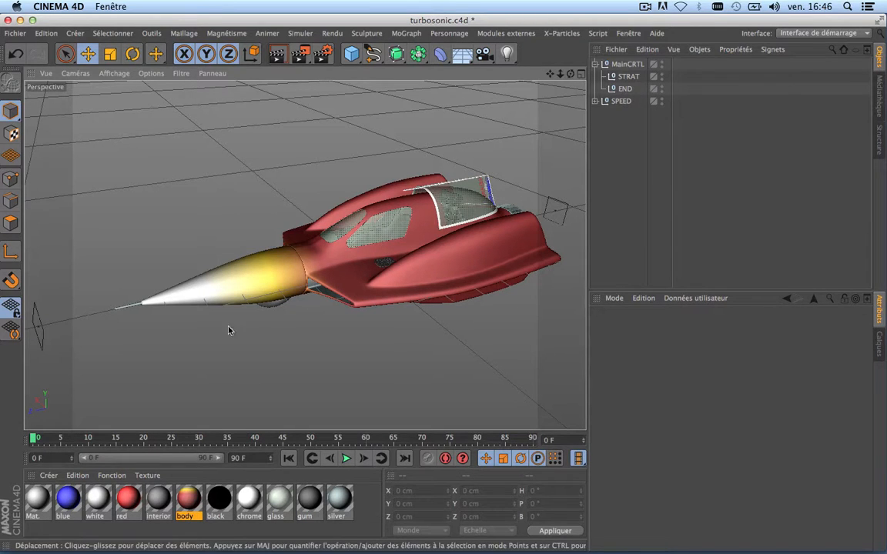
pyautogui.scroll(5, 324, 285)
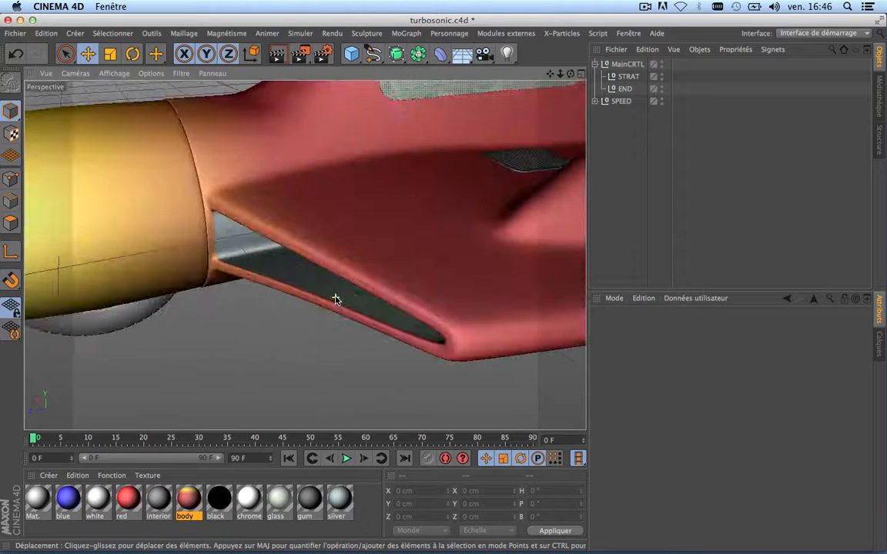
pyautogui.scroll(-3, 335, 299)
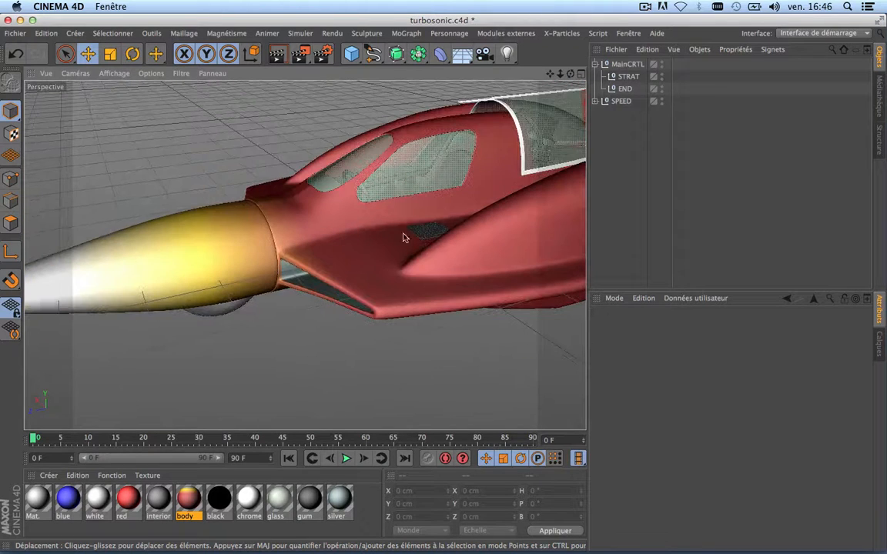
pyautogui.moveTo(549, 75); pyautogui.dragTo(630, 72)
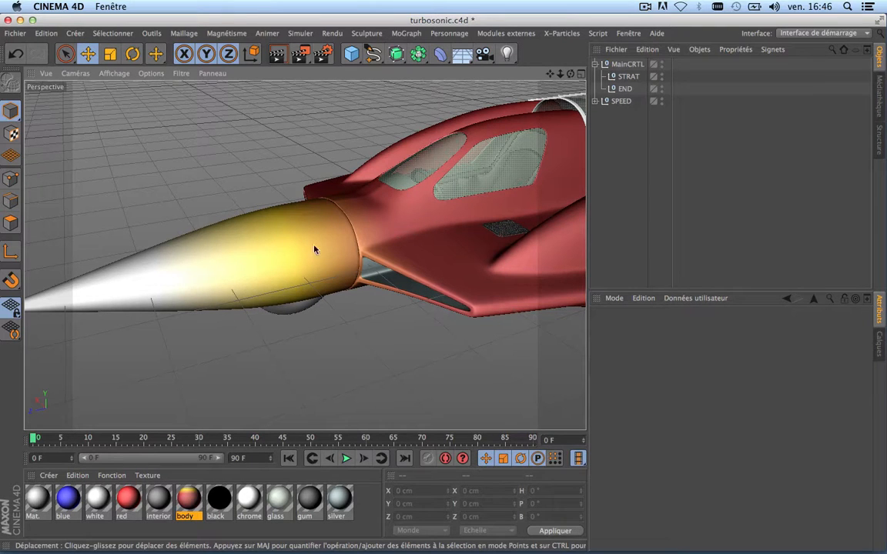
pyautogui.scroll(-3, 398, 256)
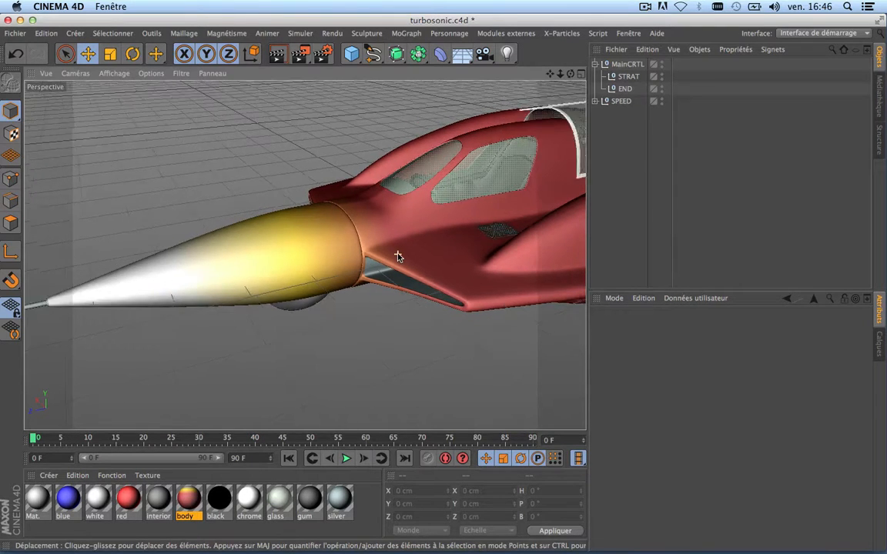
pyautogui.moveTo(550, 74); pyautogui.dragTo(389, 71)
pyautogui.moveTo(365, 180)
pyautogui.keyDown('alt'); pyautogui.mouseDown()
pyautogui.moveTo(350, 181)
pyautogui.moveTo(365, 180)
pyautogui.mouseUp(); pyautogui.keyUp('alt')
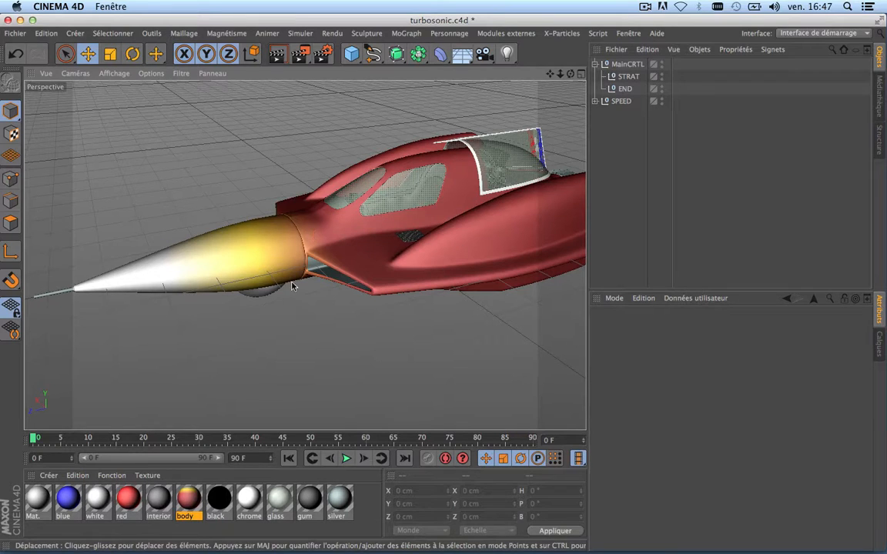
# Step: Enable the Alpha channel of the body material and load a Dégradé shader as its texture
pyautogui.doubleClick(189, 500)
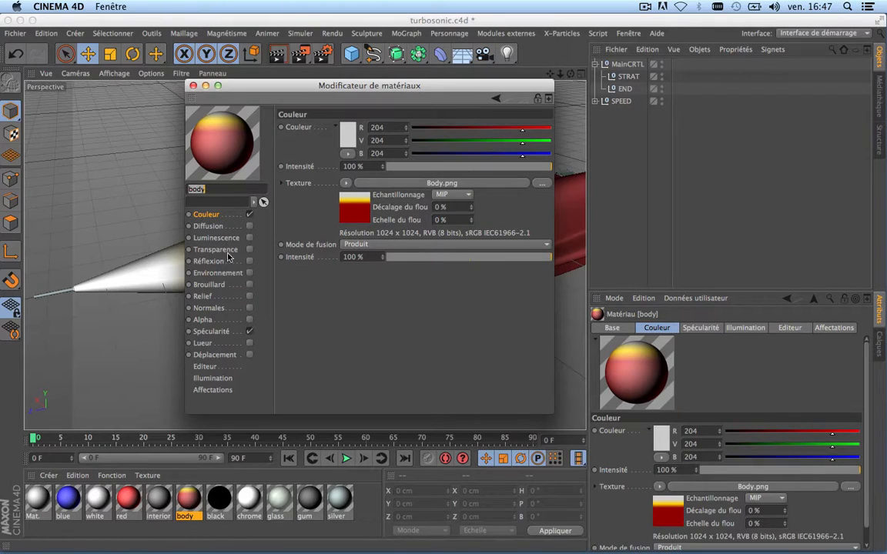
pyautogui.click(202, 321)
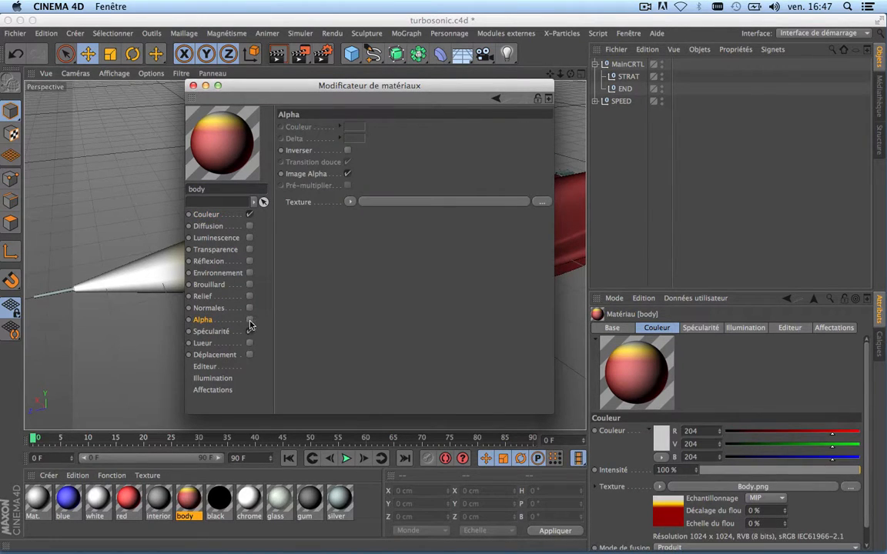
pyautogui.click(250, 320)
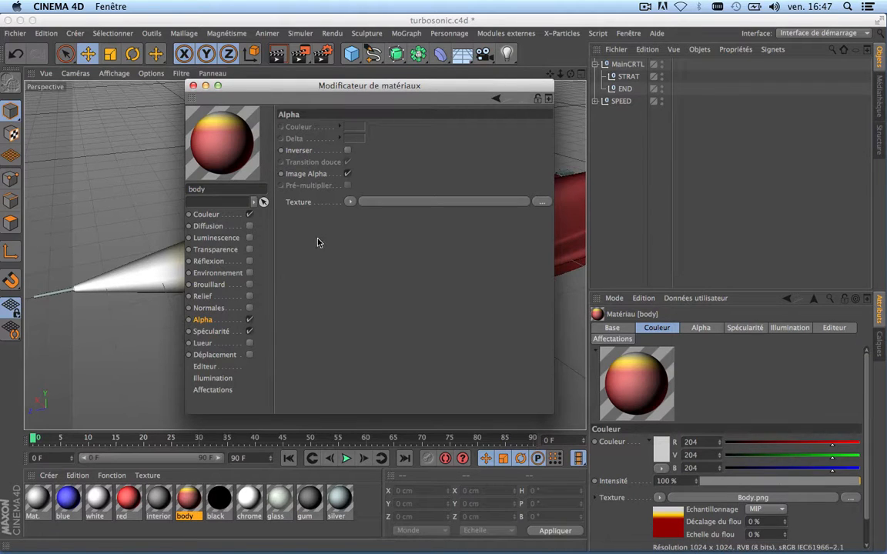
pyautogui.click(350, 202)
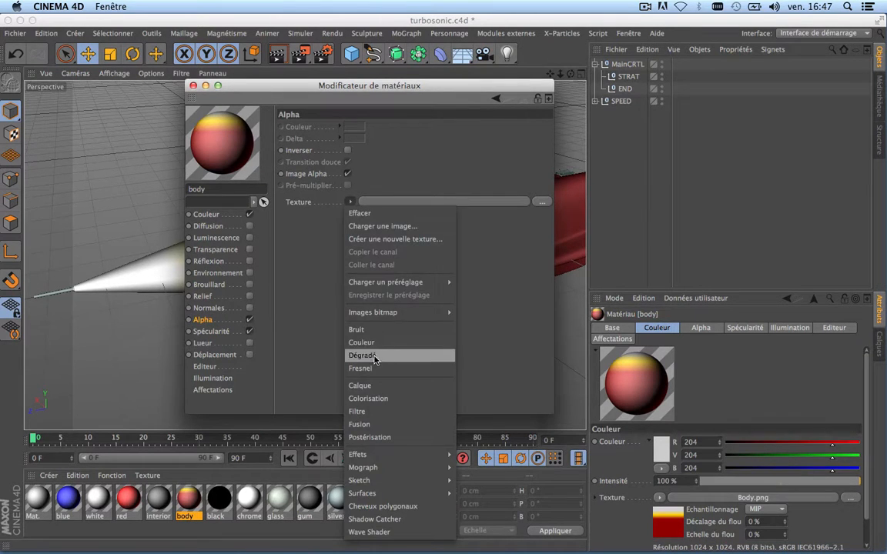
pyautogui.click(373, 356)
# Step: Add a near-black knot close to the gradient's dark end and set the gradient to 3D - Linéaire, Cycle off, in Monde space
pyautogui.doubleClick(363, 223)
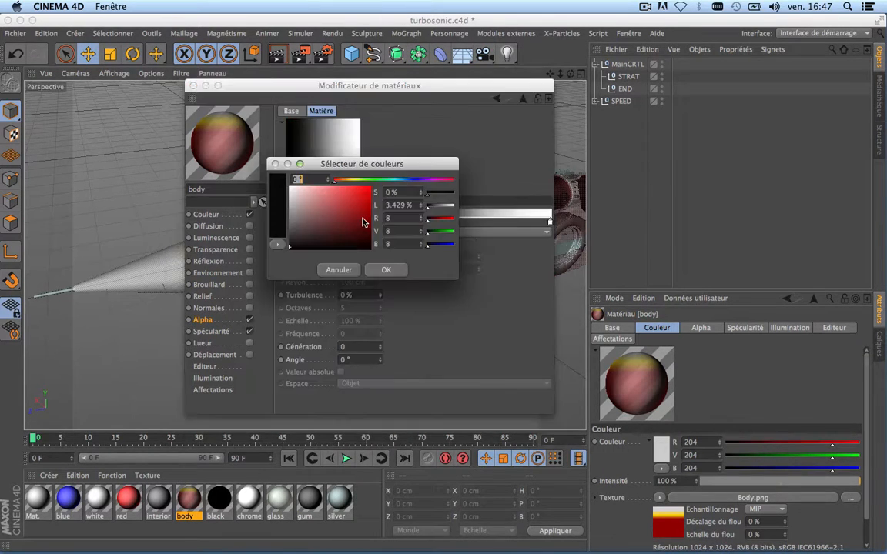
pyautogui.click(341, 270)
pyautogui.click(372, 233)
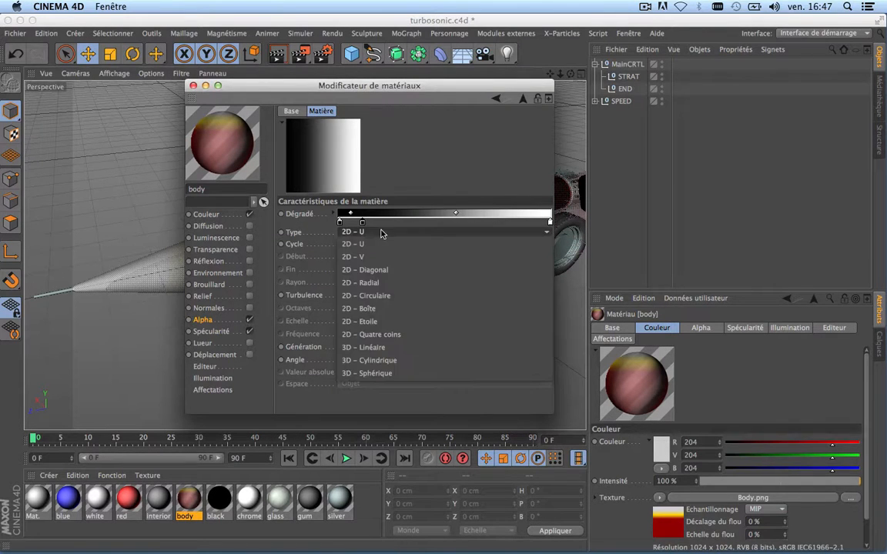
pyautogui.click(368, 341)
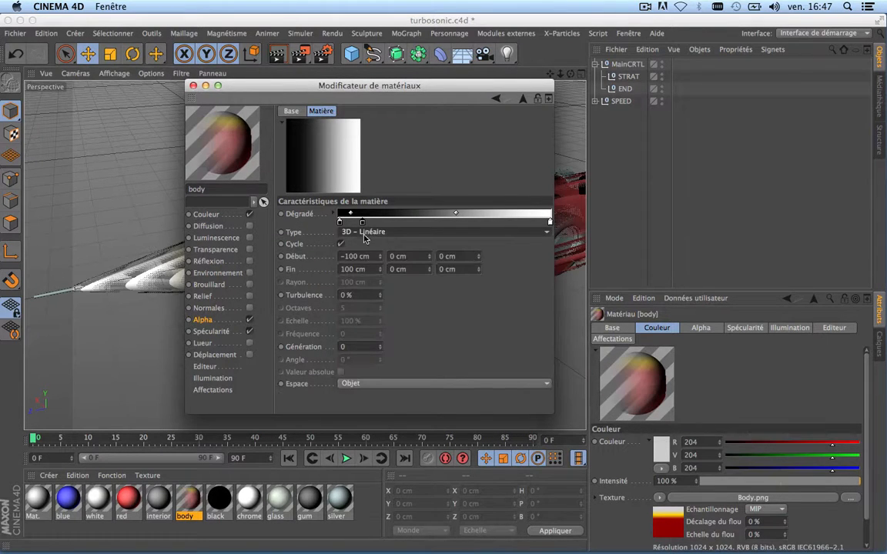
pyautogui.click(374, 384)
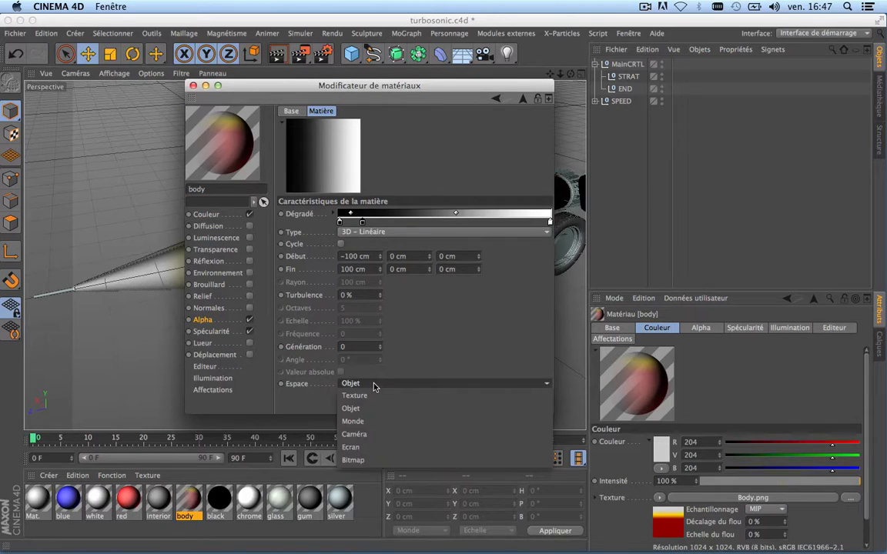
pyautogui.click(364, 422)
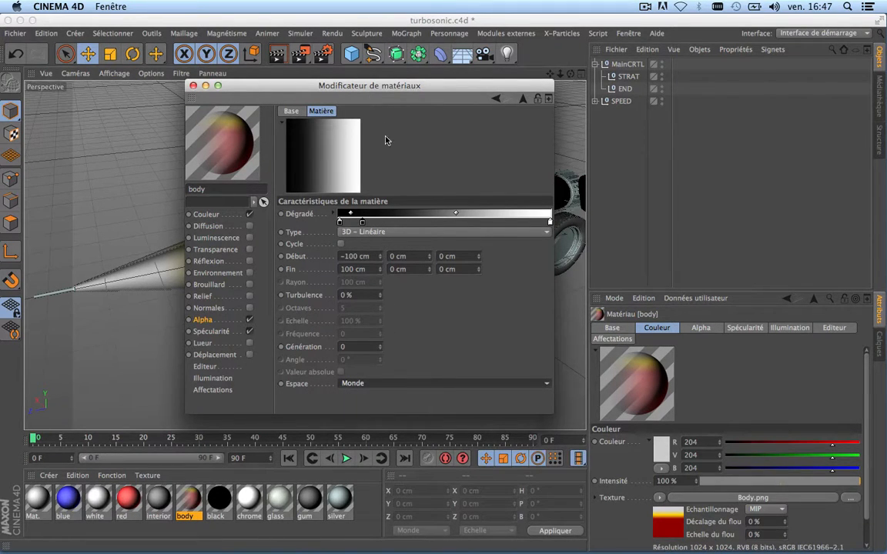
# Step: Move the material editor clear of the viewport, check the ship's body, and add an XPresso tag to the MainCRTL null
pyautogui.moveTo(369, 85); pyautogui.dragTo(797, 231)
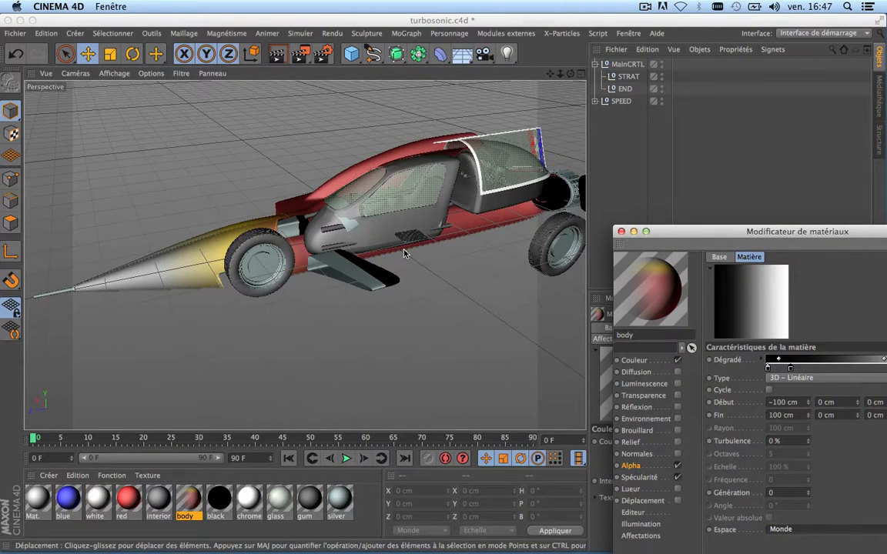
pyautogui.scroll(-3, 404, 252)
pyautogui.scroll(8, 404, 253)
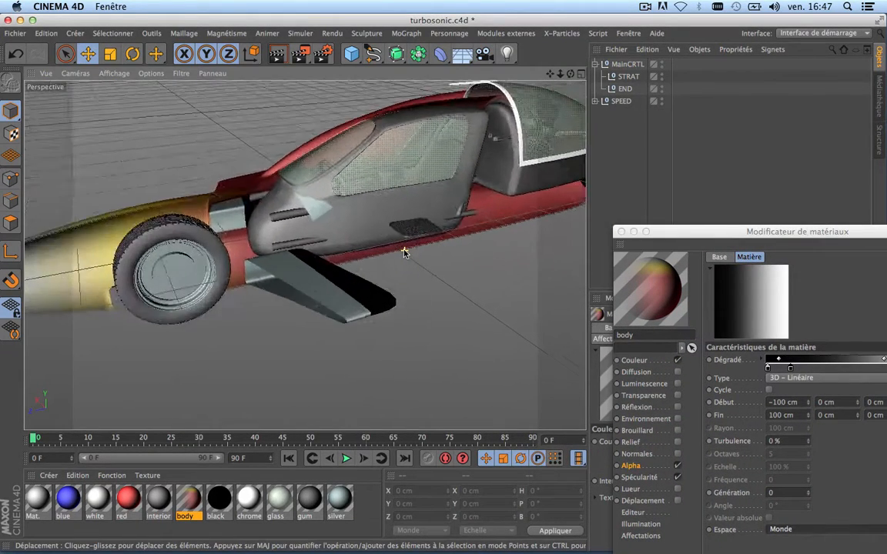
pyautogui.scroll(-5, 404, 252)
pyautogui.scroll(5, 404, 253)
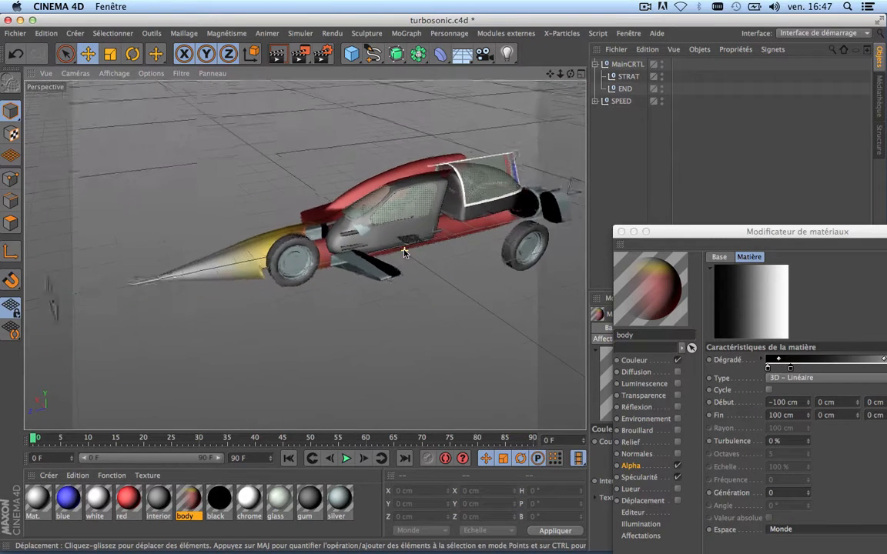
pyautogui.scroll(-2, 404, 252)
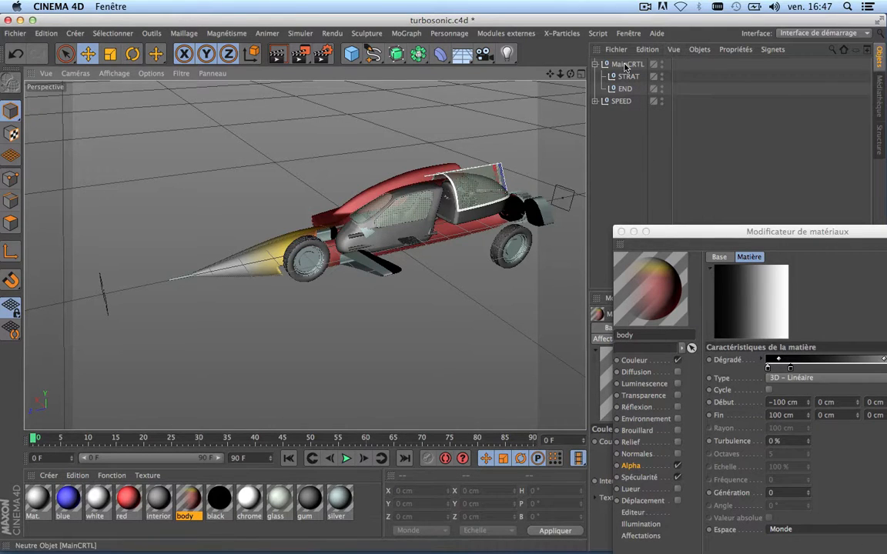
pyautogui.click(595, 65)
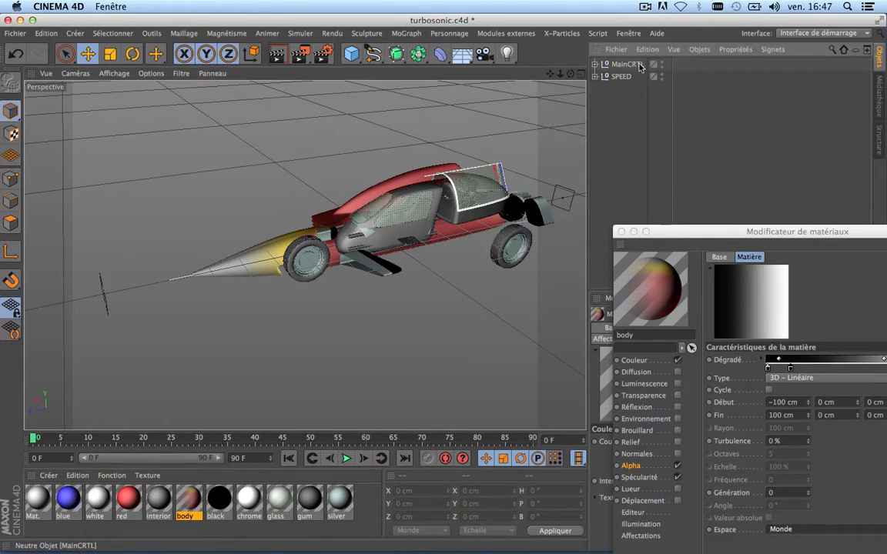
pyautogui.click(627, 65)
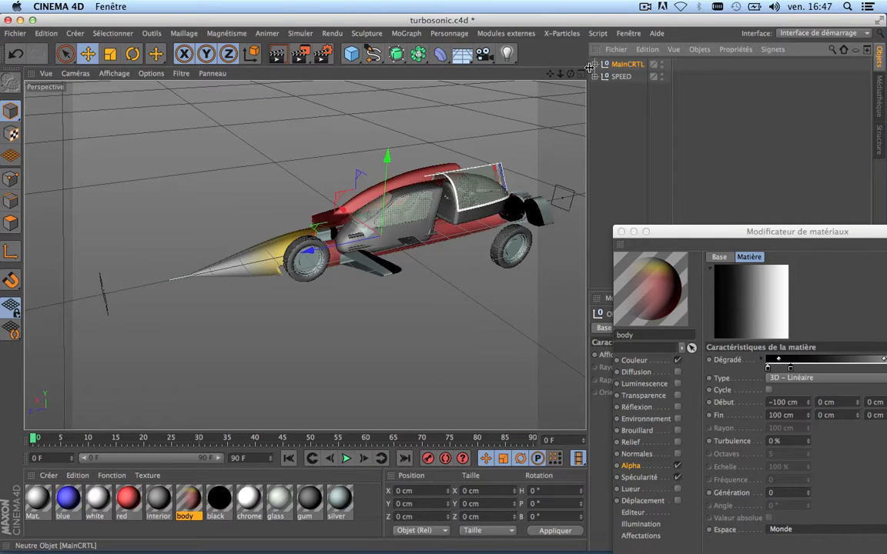
pyautogui.rightClick(629, 66)
pyautogui.moveTo(706, 73)
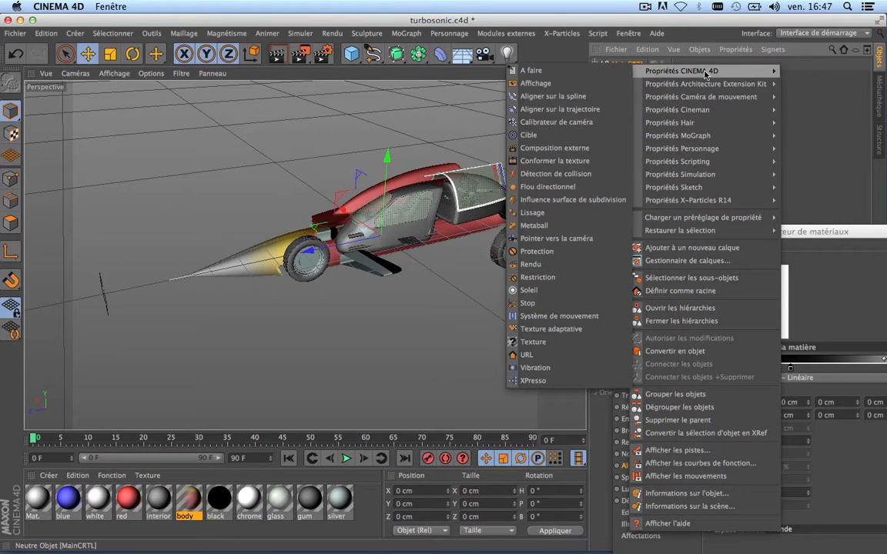
pyautogui.click(531, 380)
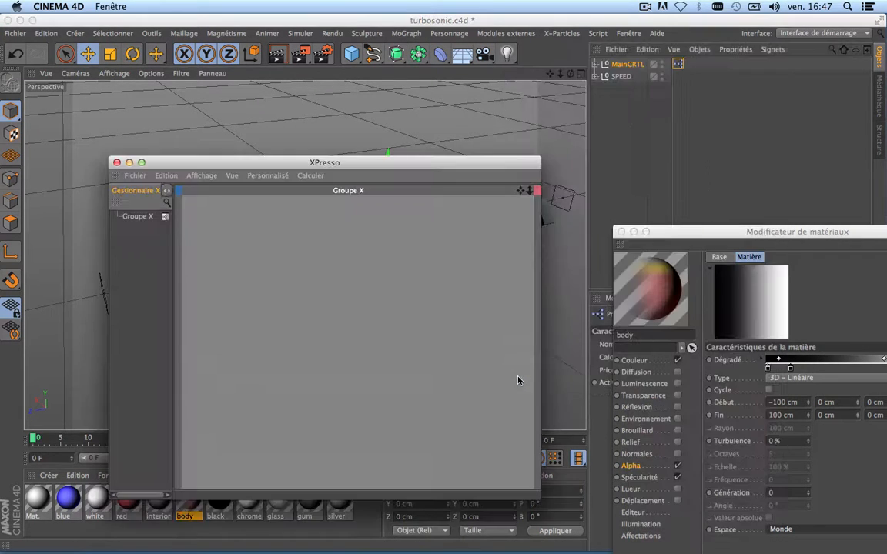
# Step: Add the STRAT and END nulls as nodes in the XPresso group and place the material editor beside it
pyautogui.moveTo(394, 164); pyautogui.dragTo(371, 131)
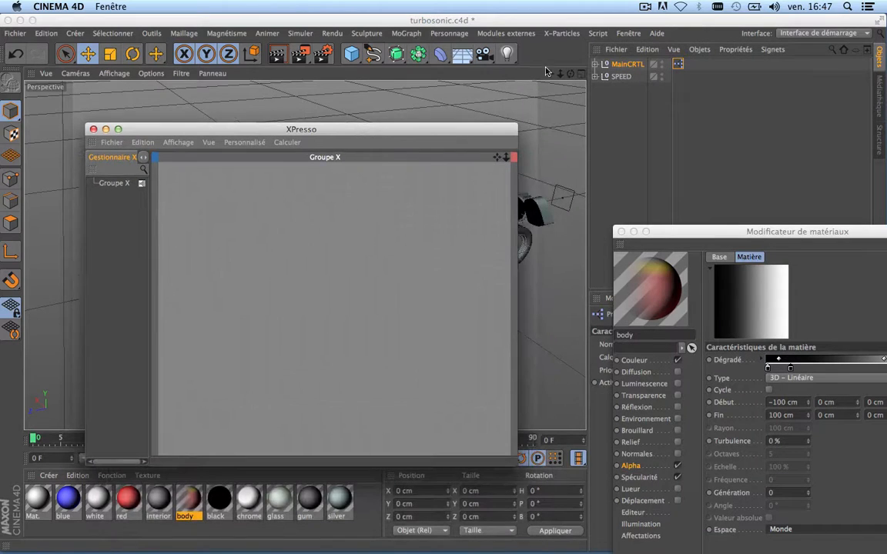
pyautogui.click(596, 64)
pyautogui.moveTo(622, 82); pyautogui.dragTo(224, 247)
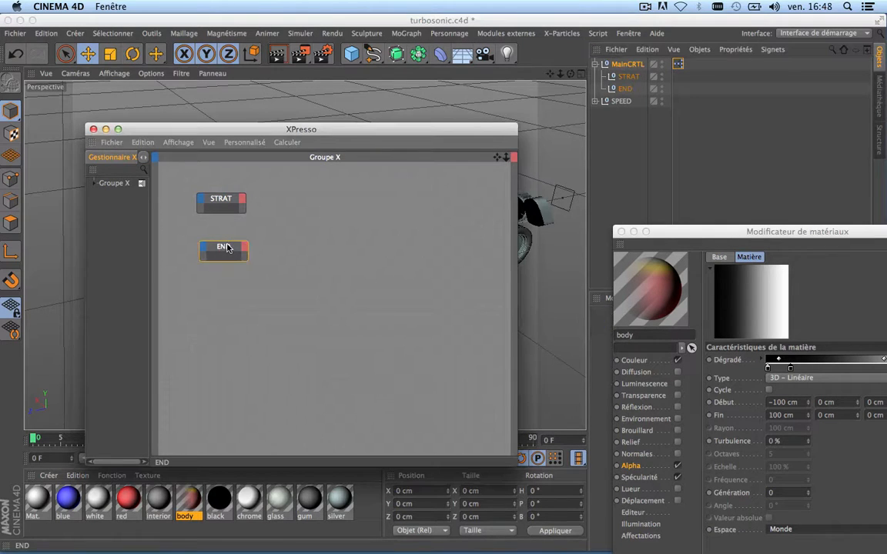
pyautogui.moveTo(722, 228); pyautogui.dragTo(671, 180)
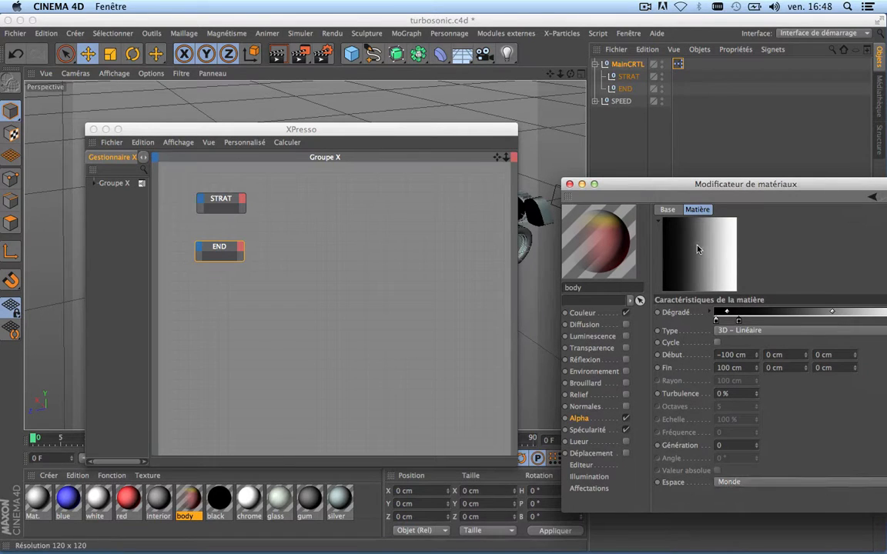
# Step: Add the body material's Dégradé shader as a node in the XPresso group and give it Début and Fin inputs
pyautogui.moveTo(319, 223); pyautogui.dragTo(341, 203)
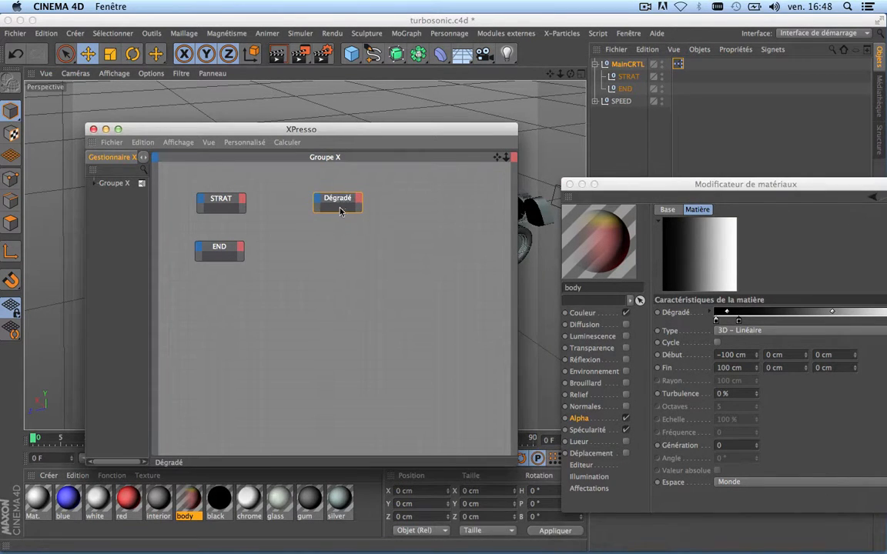
pyautogui.click(340, 214)
pyautogui.moveTo(338, 211); pyautogui.dragTo(337, 226)
pyautogui.moveTo(674, 359); pyautogui.dragTo(321, 202)
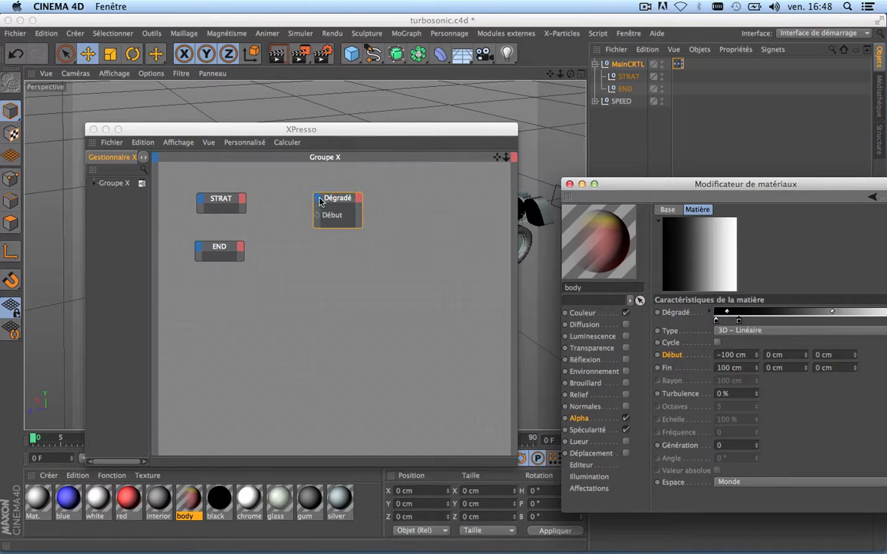
pyautogui.click(669, 369)
pyautogui.moveTo(670, 370); pyautogui.dragTo(319, 202)
# Step: Add a Position globale output to both the STRAT and END nodes
pyautogui.click(242, 199)
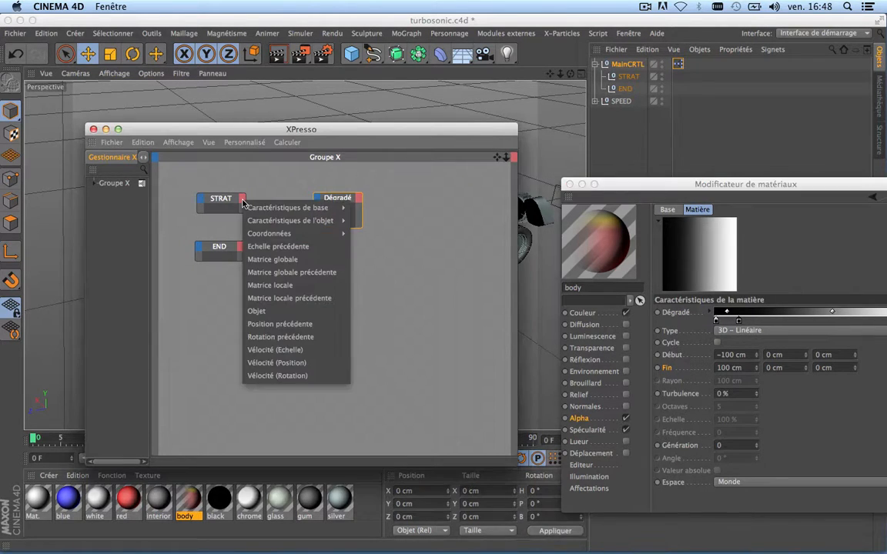
pyautogui.moveTo(339, 233)
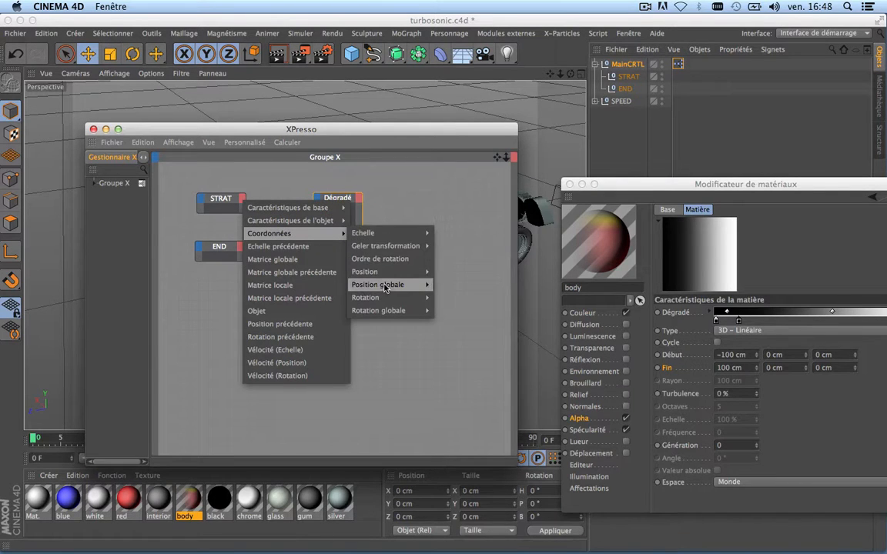
pyautogui.moveTo(384, 287)
pyautogui.click(462, 284)
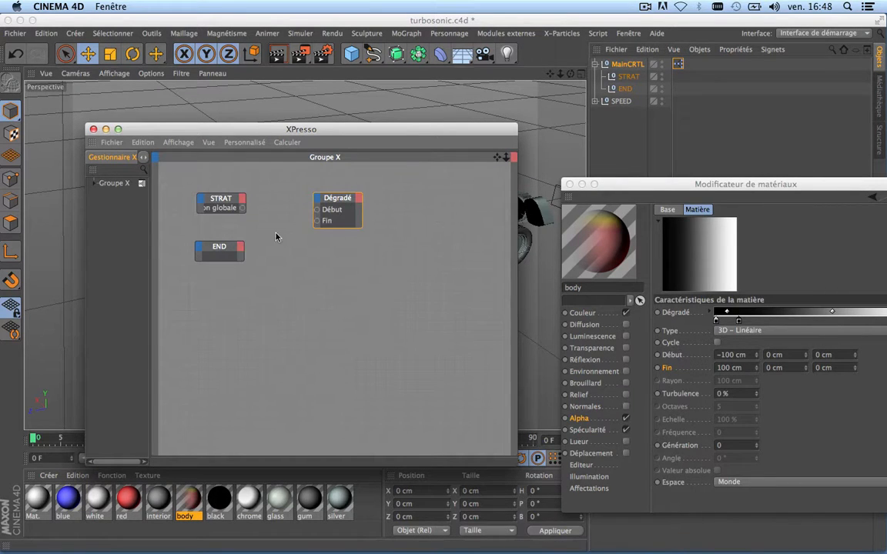
pyautogui.click(240, 246)
pyautogui.moveTo(286, 282)
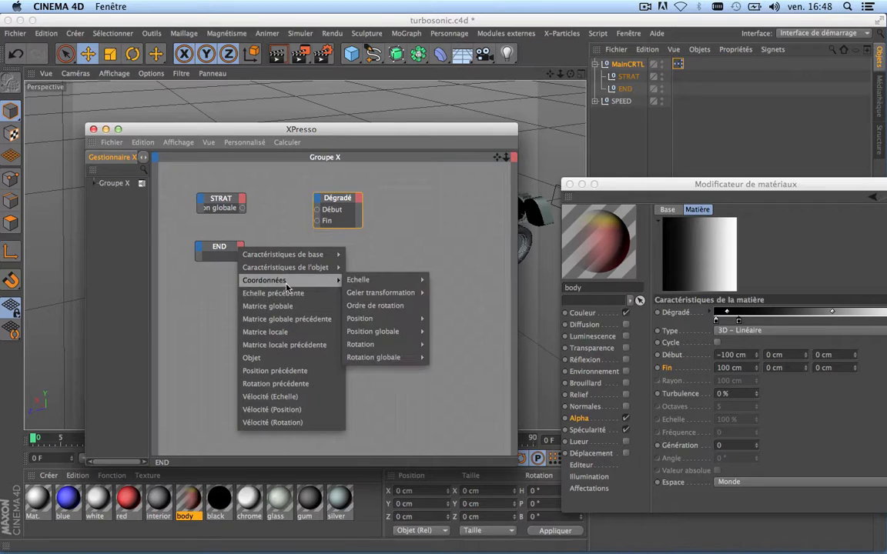
pyautogui.moveTo(385, 331)
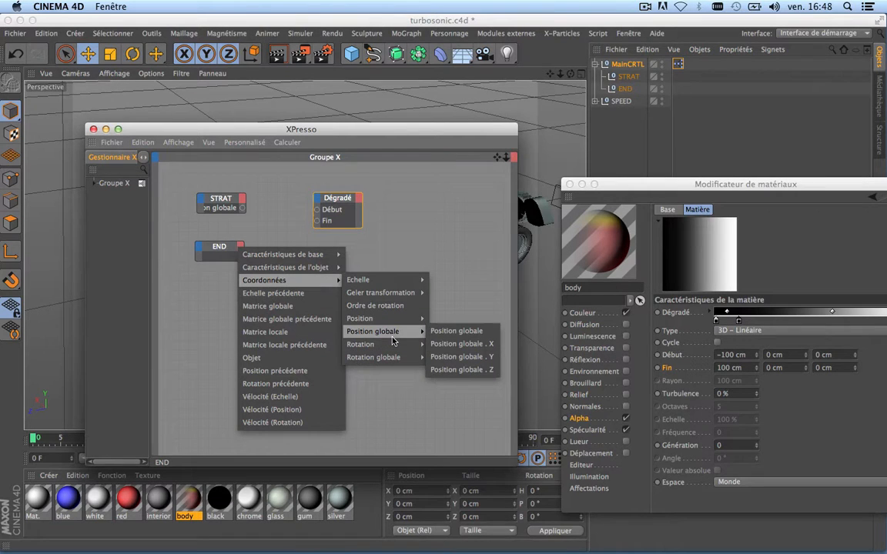
pyautogui.click(452, 332)
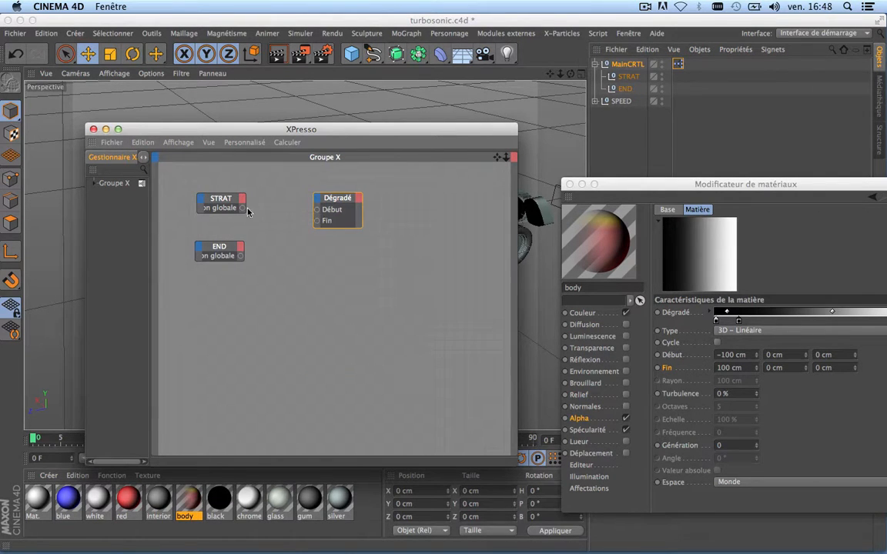
# Step: Connect STRAT's global position to Début and END's to Fin, and close the XPresso and material editor windows
pyautogui.moveTo(243, 209); pyautogui.dragTo(365, 197)
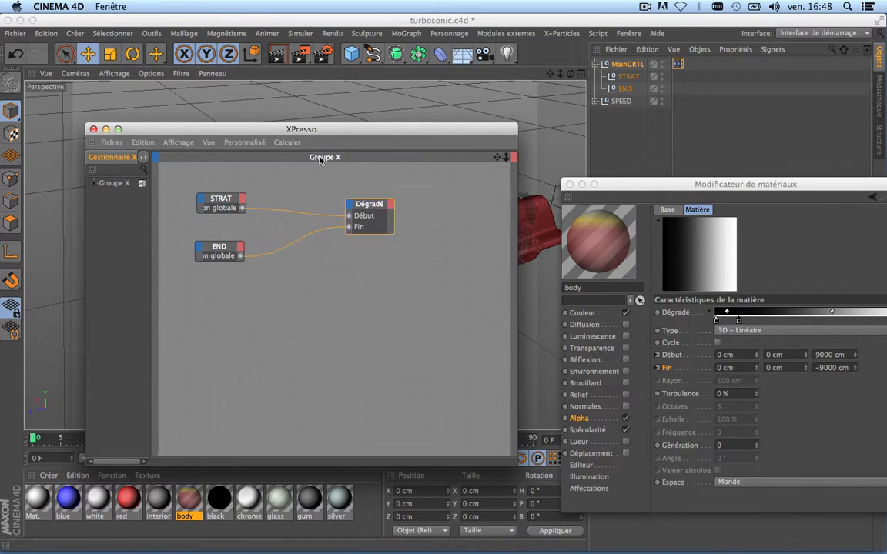
pyautogui.moveTo(308, 131); pyautogui.dragTo(396, 180)
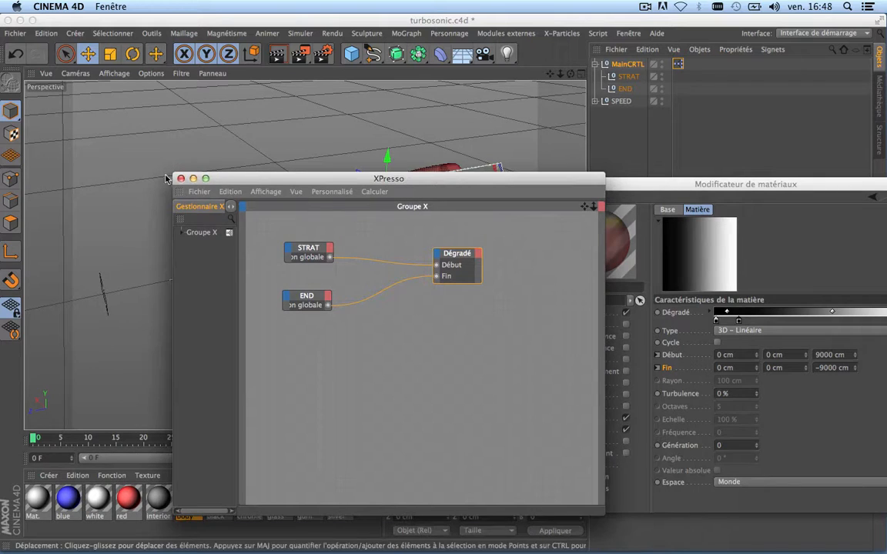
pyautogui.click(181, 180)
pyautogui.click(571, 185)
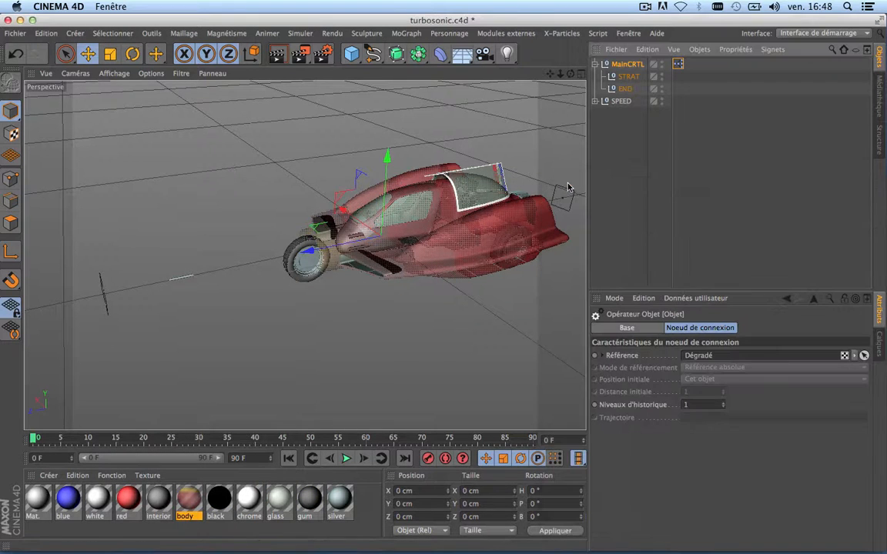
# Step: Collapse the MainCRTL hierarchy and scale the null down to about a fifth of its size to tighten the fade
pyautogui.click(605, 64)
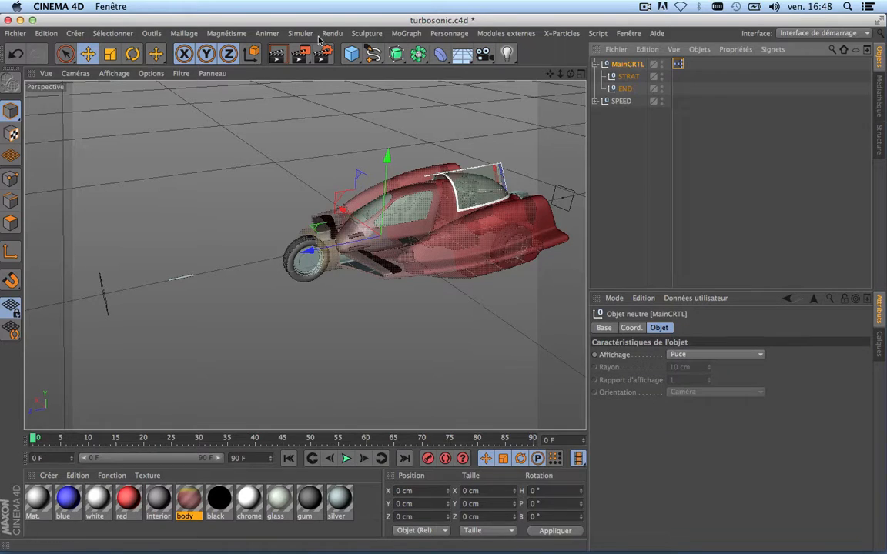
pyautogui.click(595, 65)
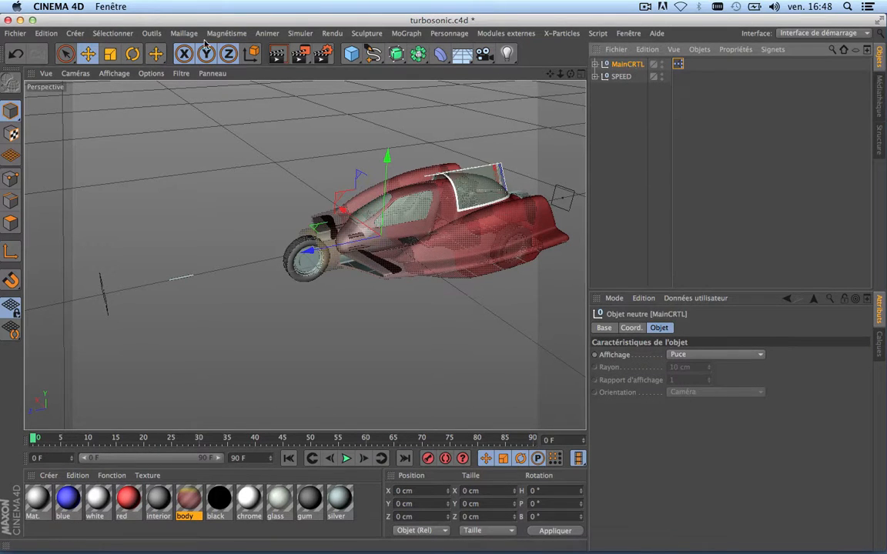
pyautogui.click(109, 52)
pyautogui.moveTo(306, 247); pyautogui.dragTo(369, 247)
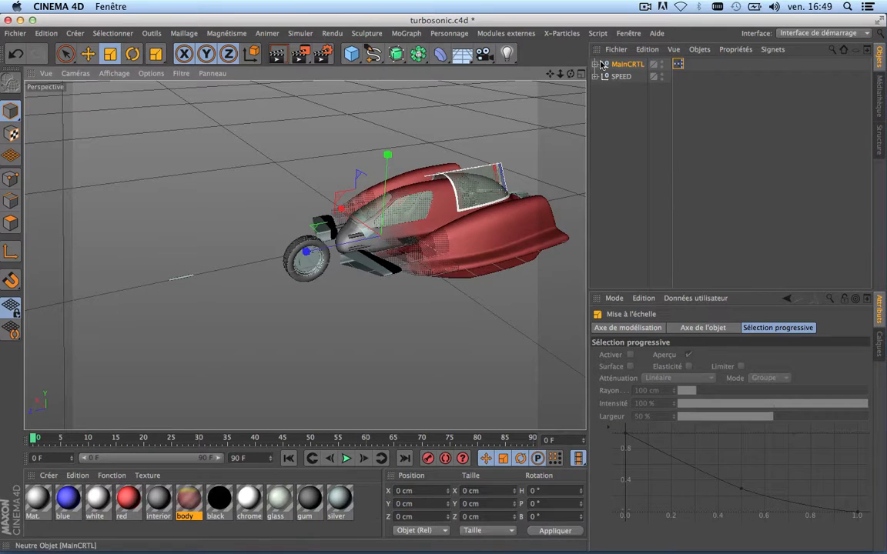
# Step: Move the MainCRTL null along Z to about -5050 cm and inspect the fade on the ship's body
pyautogui.click(632, 63)
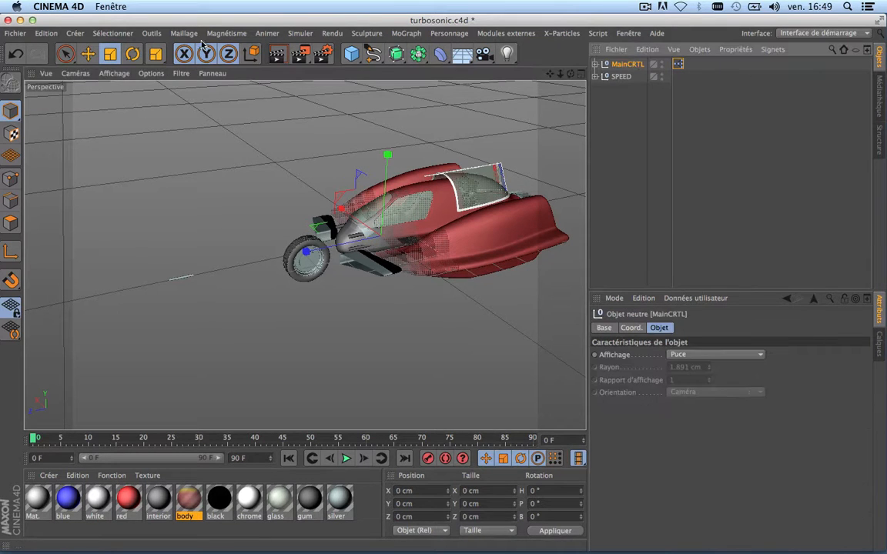
pyautogui.click(88, 53)
pyautogui.moveTo(347, 245); pyautogui.dragTo(466, 254)
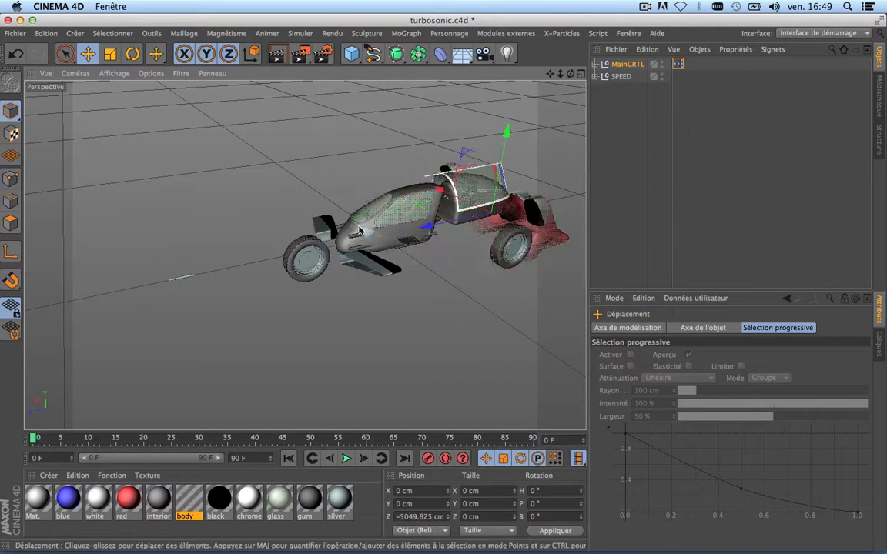
pyautogui.scroll(4, 413, 221)
pyautogui.scroll(3, 383, 248)
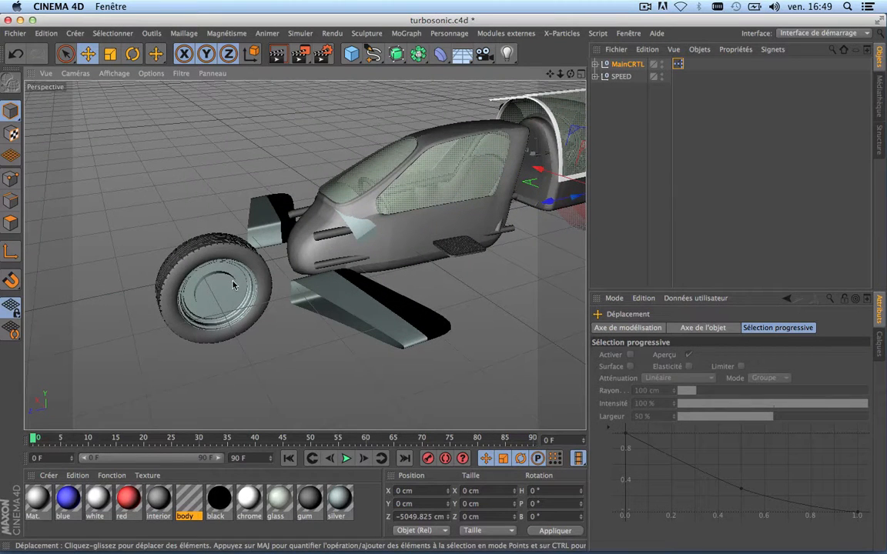
pyautogui.scroll(-5, 354, 264)
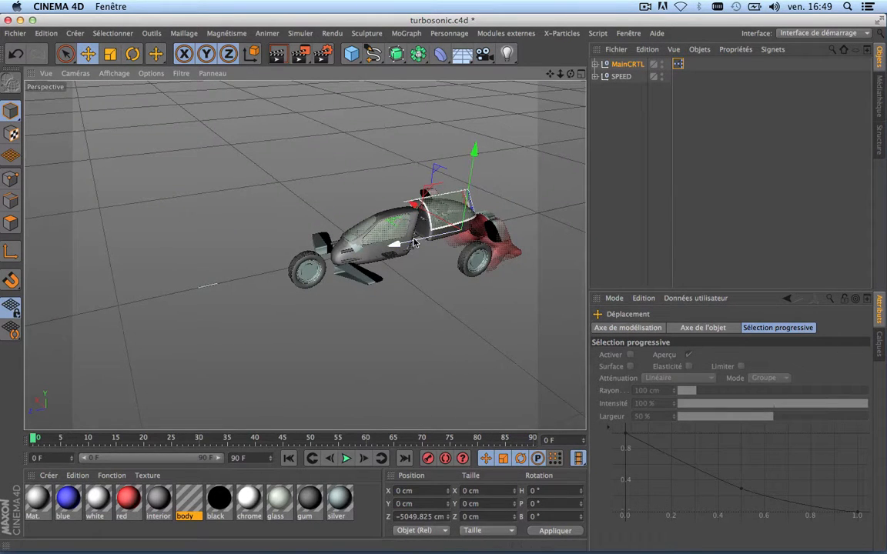
# Step: Move the MainCRTL null forward along Z to about 5716 cm, near the tip of the ship's nose
pyautogui.moveTo(410, 243); pyautogui.dragTo(196, 328)
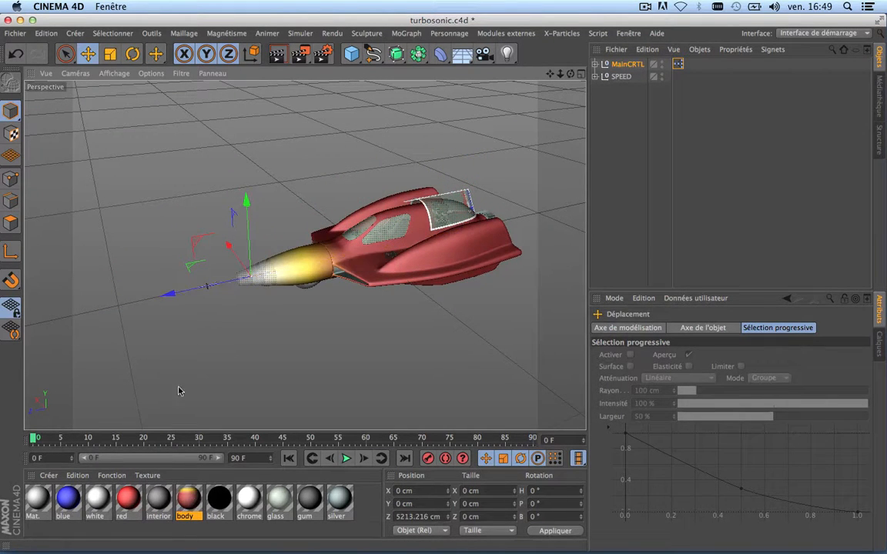
pyautogui.moveTo(158, 278); pyautogui.dragTo(167, 304)
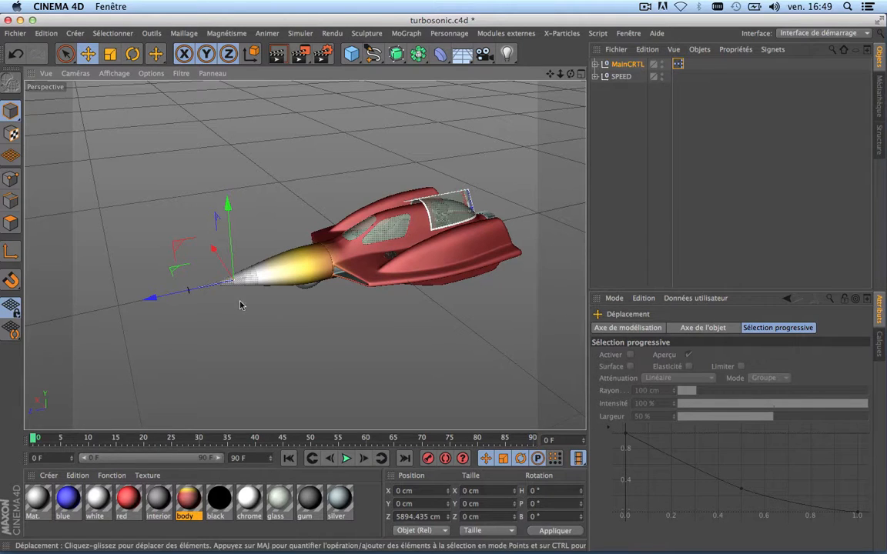
pyautogui.moveTo(118, 305); pyautogui.dragTo(118, 305)
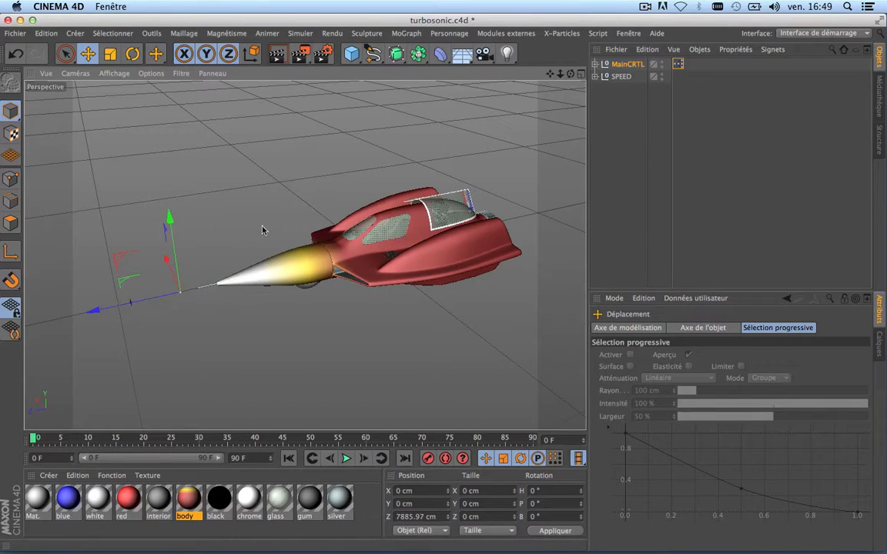
pyautogui.moveTo(571, 74); pyautogui.dragTo(231, 177)
pyautogui.moveTo(62, 273); pyautogui.dragTo(135, 268)
pyautogui.scroll(3, 324, 212)
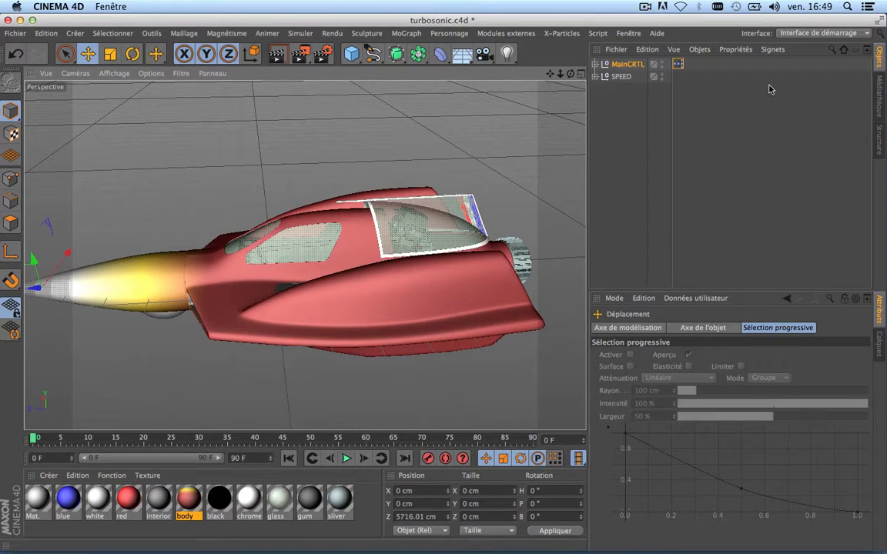
# Step: Identify the ship's glass parts in the SPEED hierarchy by selecting Glass_01 and Glass_02, and collapse it again
pyautogui.click(596, 77)
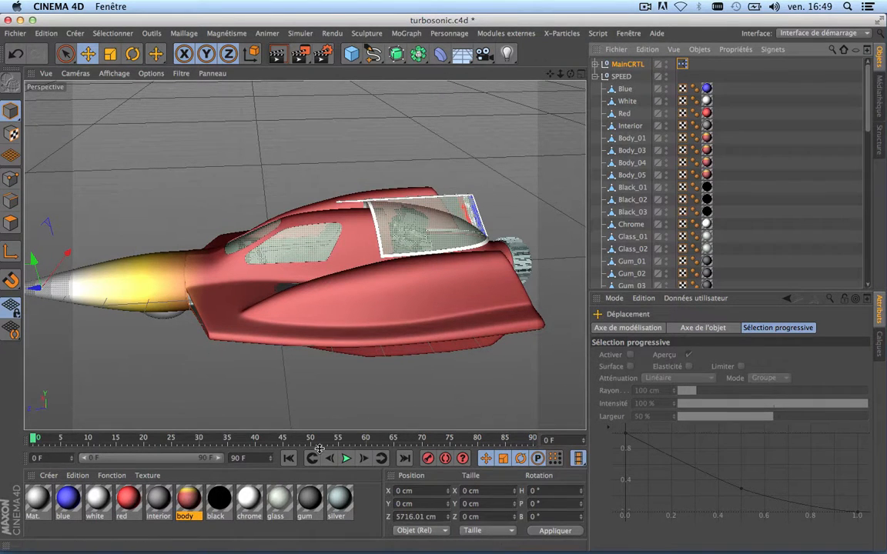
pyautogui.click(317, 245)
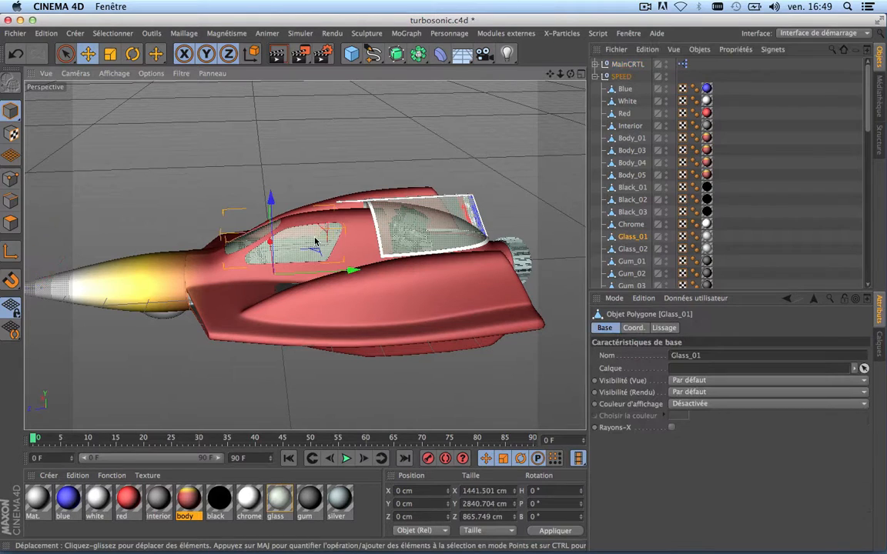
pyautogui.click(632, 249)
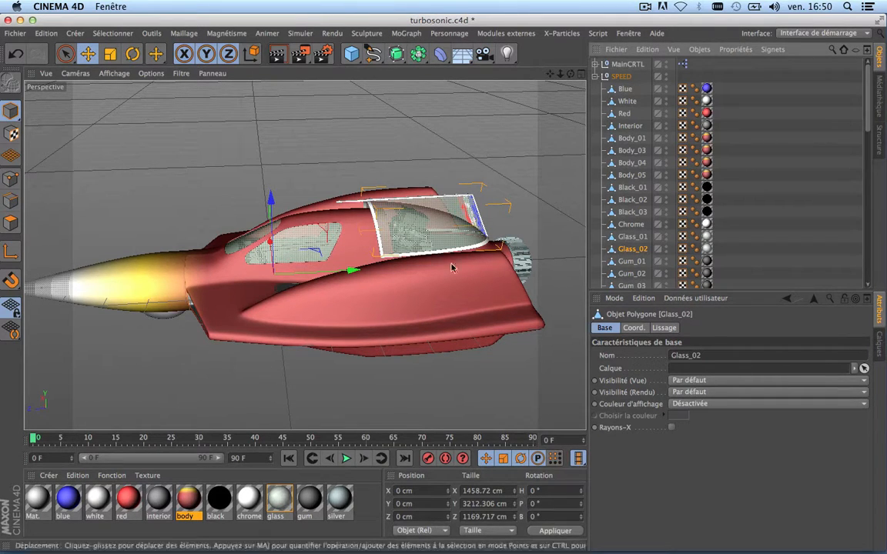
pyautogui.click(595, 77)
# Step: Enable the Alpha channel of the glass material and load a Dégradé shader as its texture
pyautogui.doubleClick(279, 499)
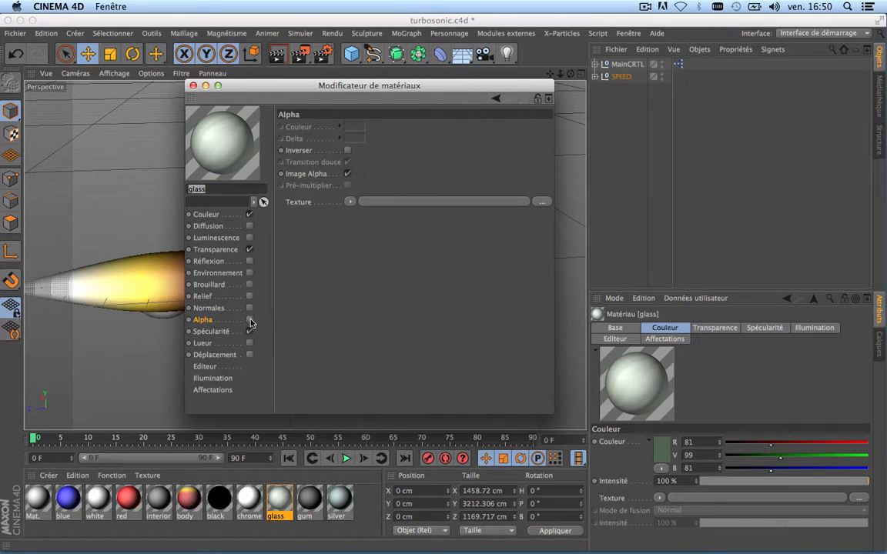
pyautogui.click(249, 320)
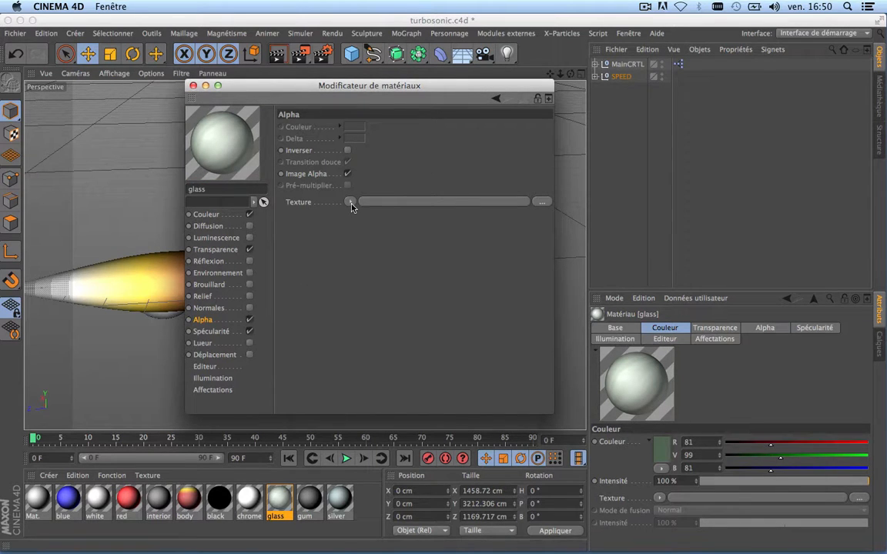
pyautogui.click(350, 202)
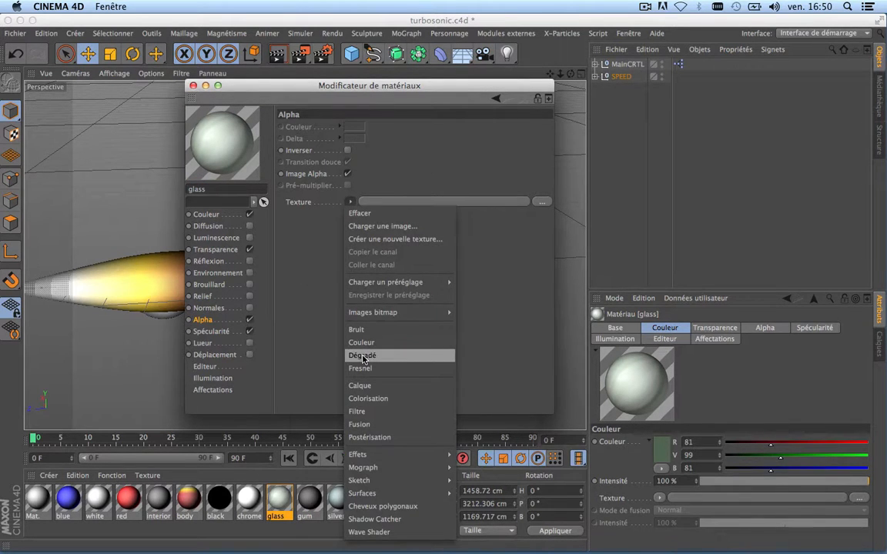
pyautogui.click(363, 356)
# Step: Set the glass material's alpha gradient to 3D - Linéaire with Cycle off, in Monde space
pyautogui.click(332, 213)
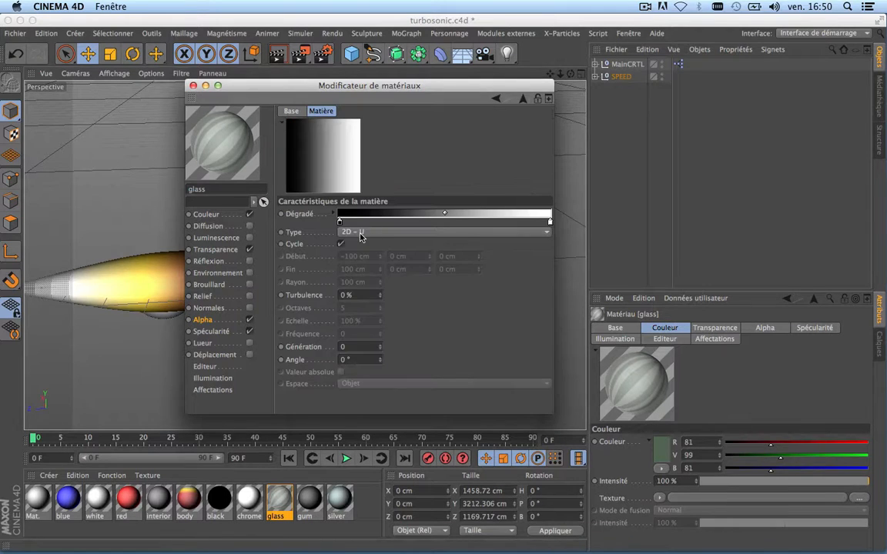
pyautogui.click(360, 232)
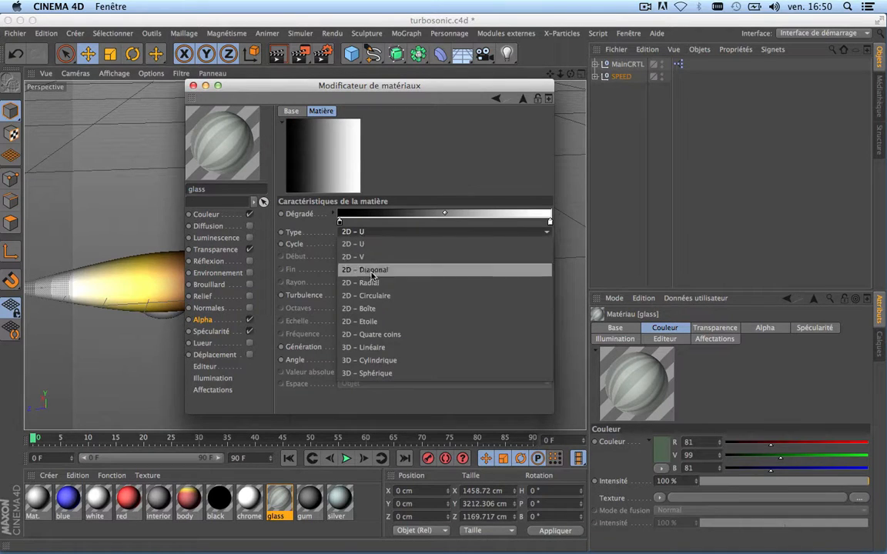
pyautogui.click(375, 348)
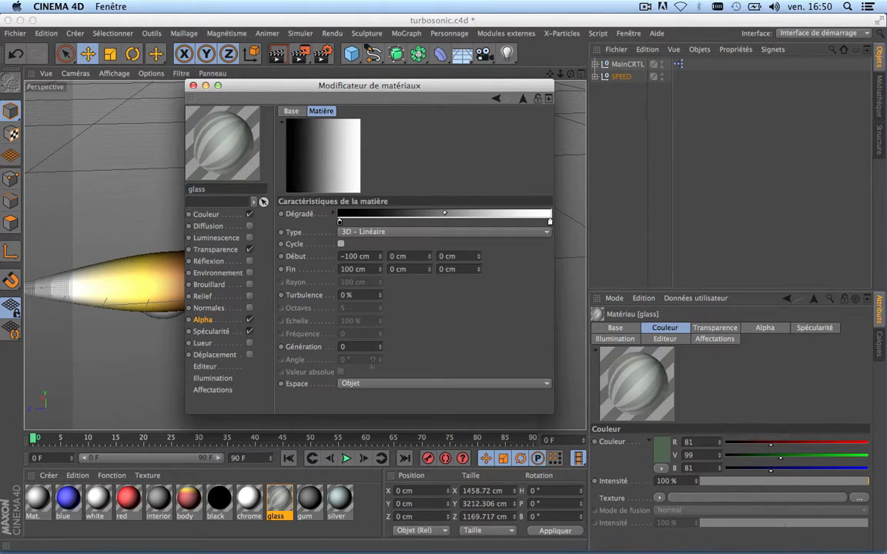
pyautogui.click(368, 385)
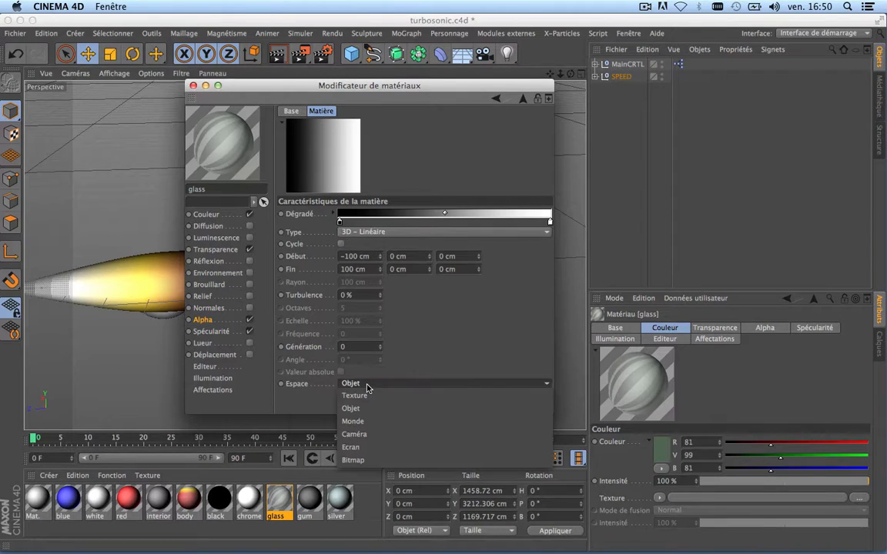
pyautogui.click(353, 422)
# Step: Move the glass material's editor clear of the viewport and expand the MainCRTL hierarchy
pyautogui.moveTo(306, 90); pyautogui.dragTo(720, 219)
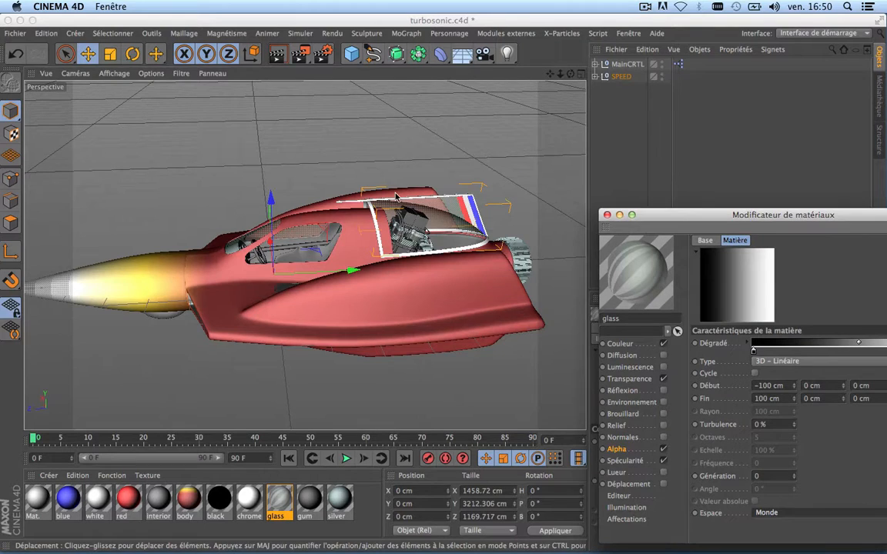
pyautogui.scroll(-5, 396, 197)
pyautogui.scroll(4, 395, 197)
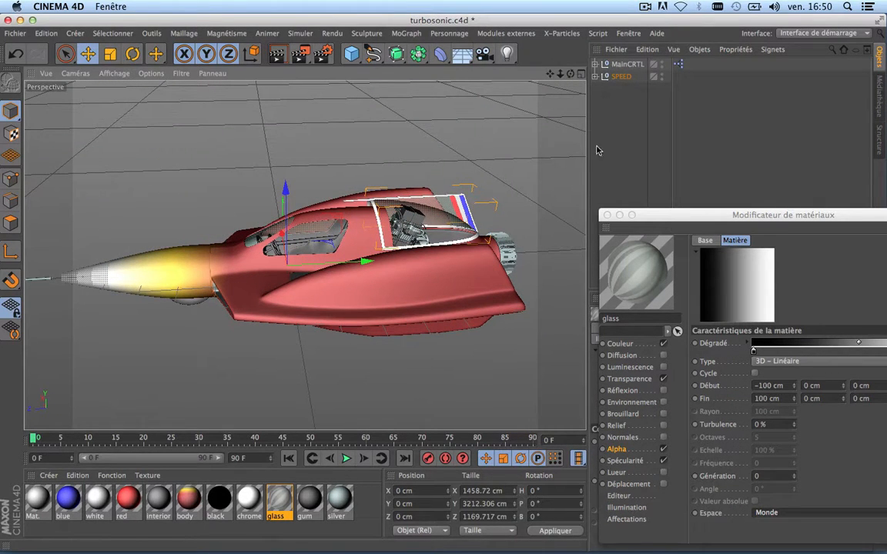
pyautogui.click(595, 63)
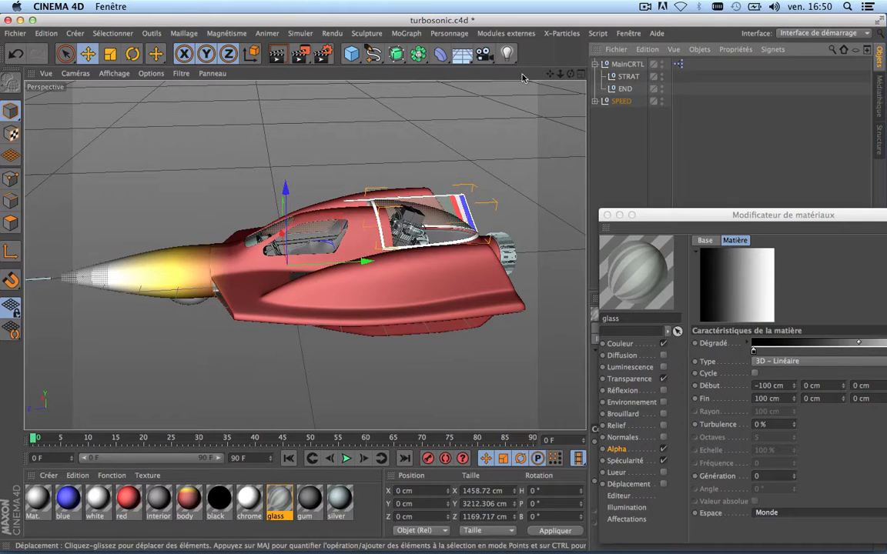
# Step: Test the body fade by sliding the MainCRTL null along Z, ending at about 6541 cm, and review its XPresso links to the gradient
pyautogui.click(627, 63)
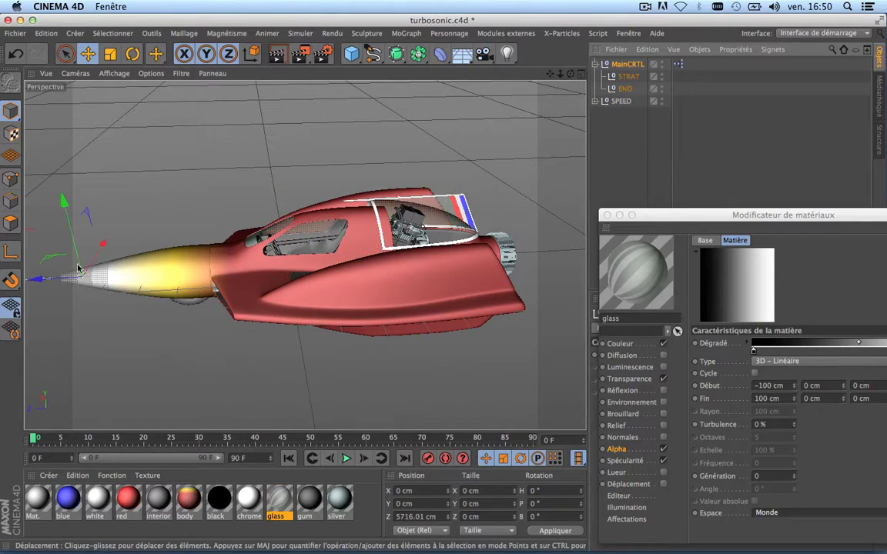
pyautogui.moveTo(78, 268)
pyautogui.mouseDown()
pyautogui.moveTo(210, 273)
pyautogui.moveTo(279, 264)
pyautogui.moveTo(88, 268)
pyautogui.mouseUp()
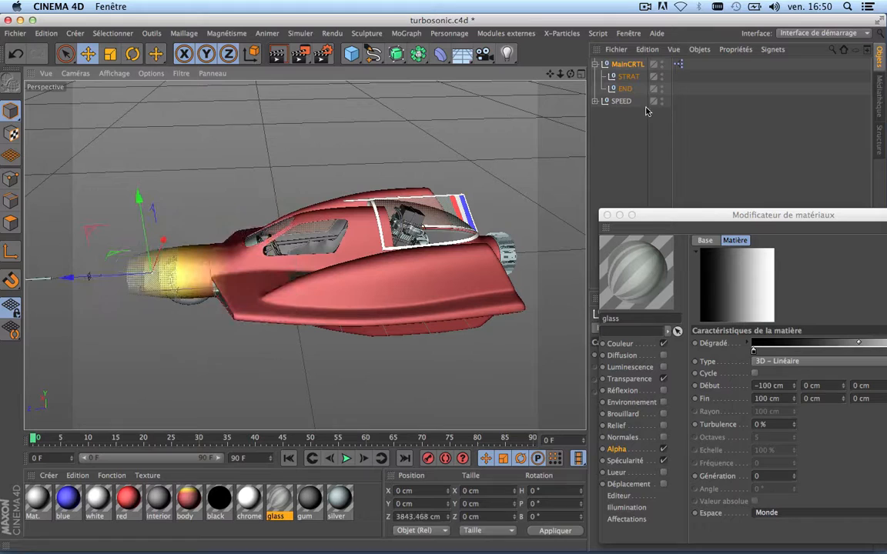
pyautogui.doubleClick(678, 65)
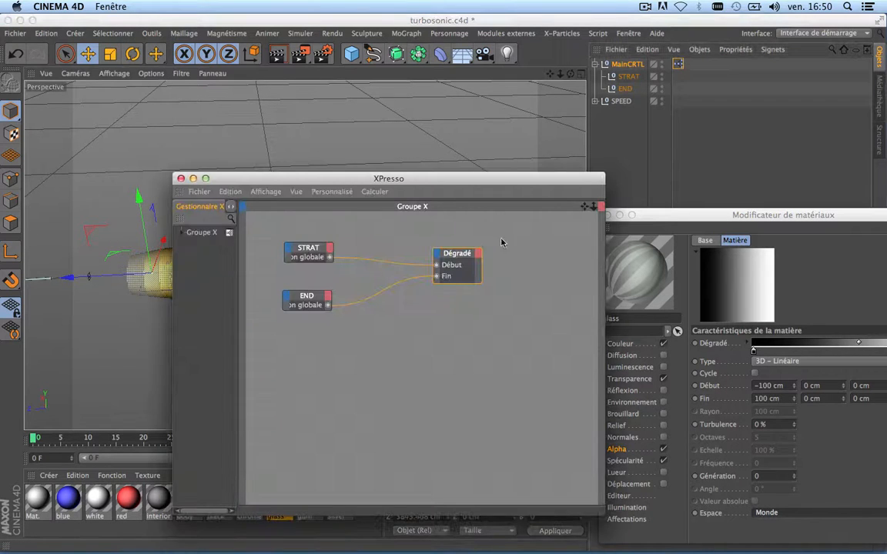
pyautogui.moveTo(462, 256); pyautogui.dragTo(459, 239)
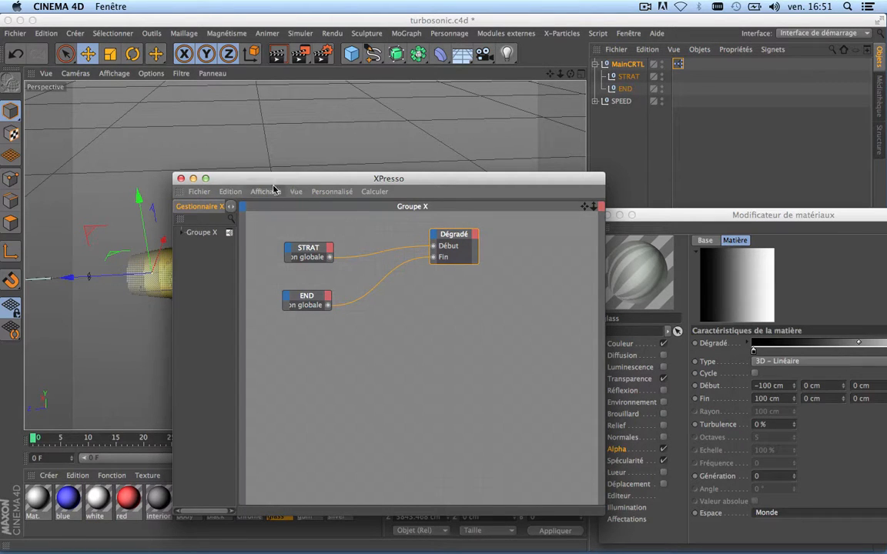
pyautogui.click(181, 179)
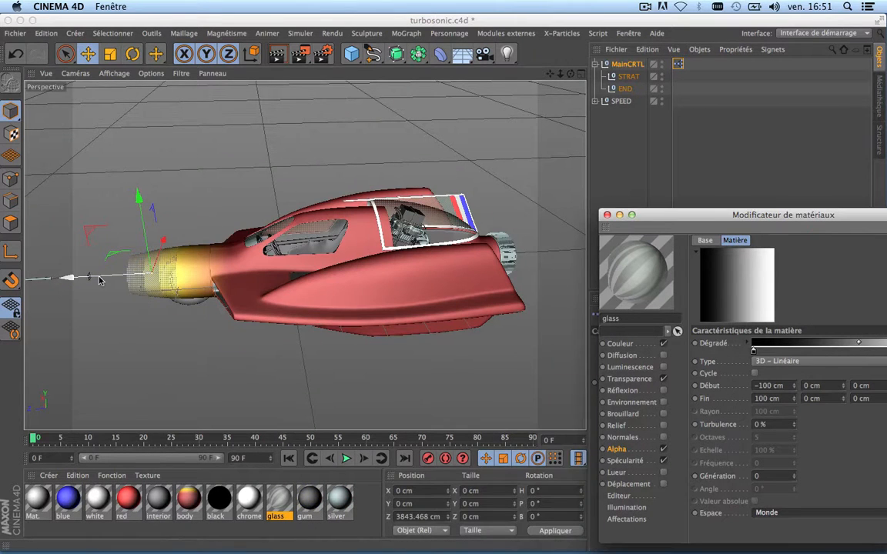
pyautogui.moveTo(100, 279); pyautogui.dragTo(347, 273)
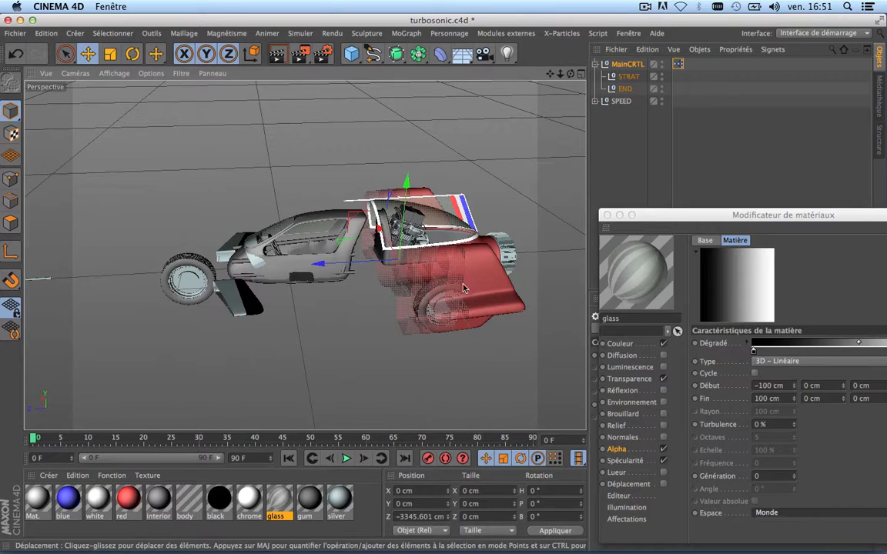
pyautogui.moveTo(368, 257); pyautogui.dragTo(71, 275)
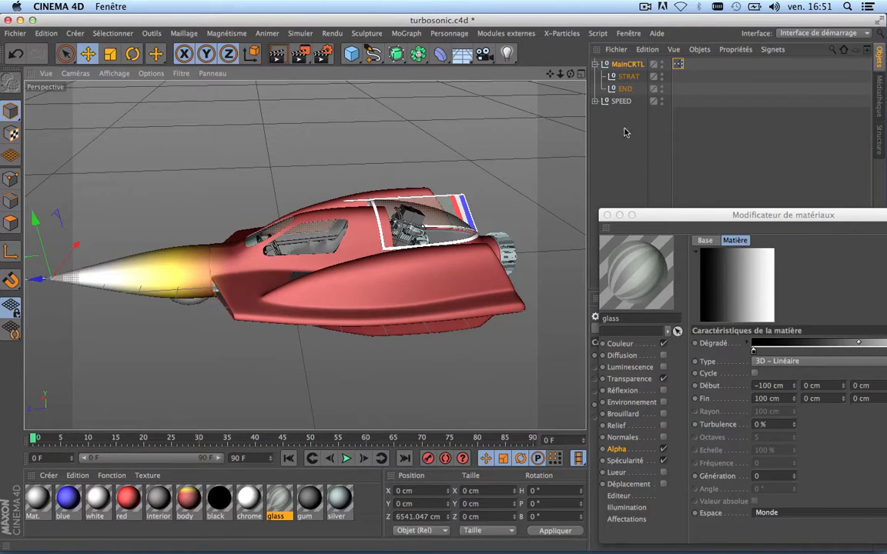
# Step: Duplicate the MainCRTL hierarchy, check the STRAT and END children of both copies, and collapse them again
pyautogui.click(594, 63)
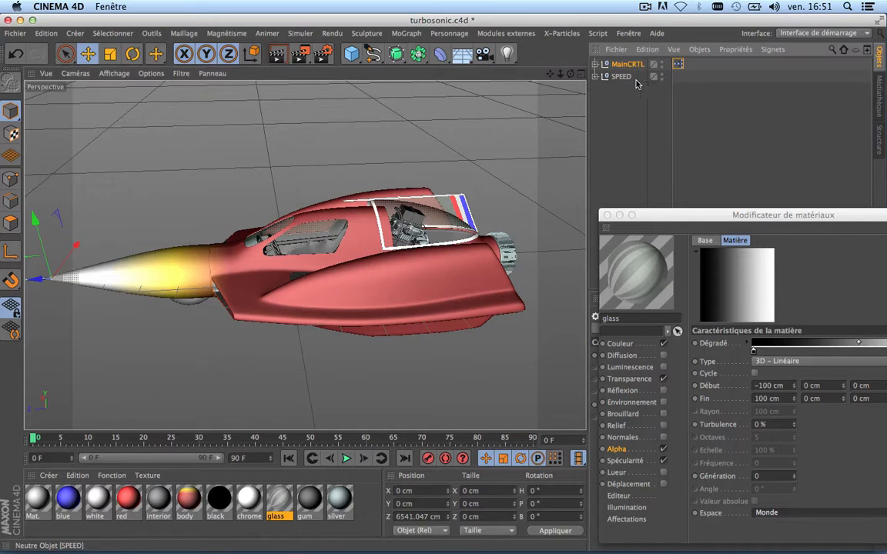
pyautogui.click(595, 64)
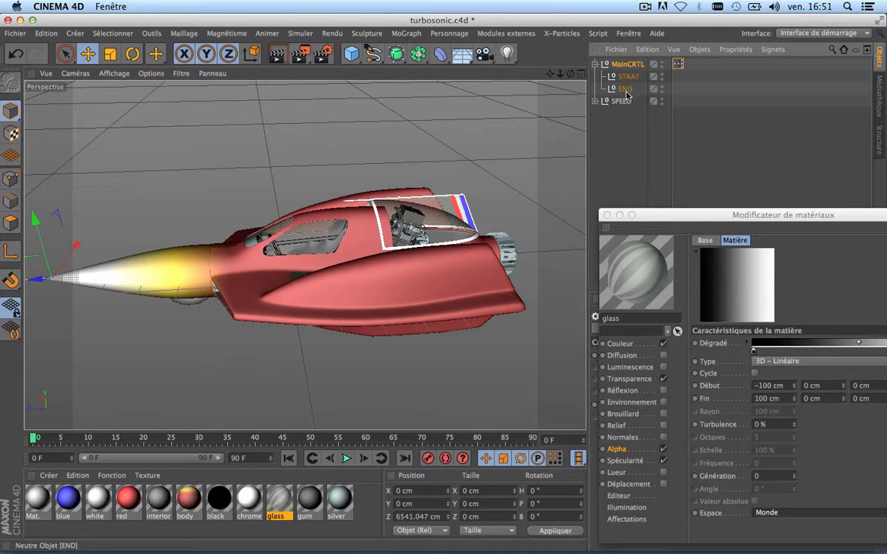
pyautogui.click(596, 64)
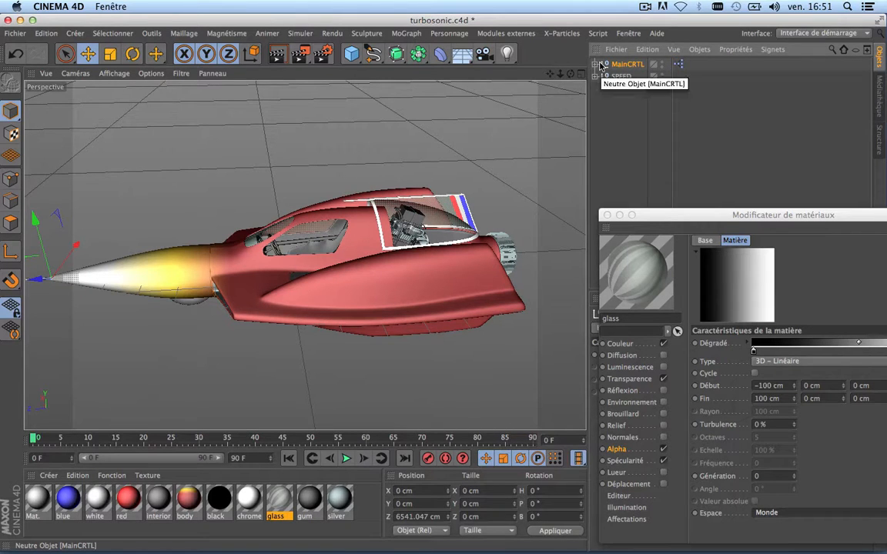
pyautogui.press('super+v')
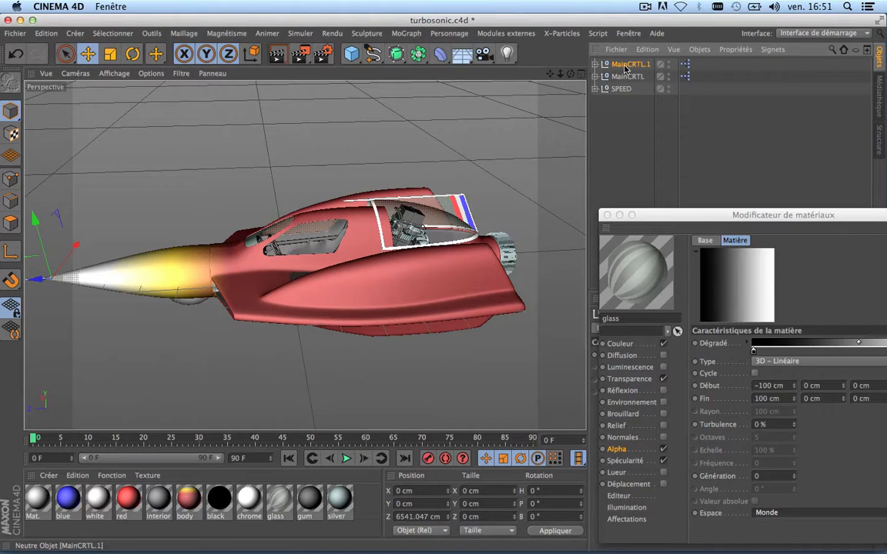
pyautogui.click(595, 64)
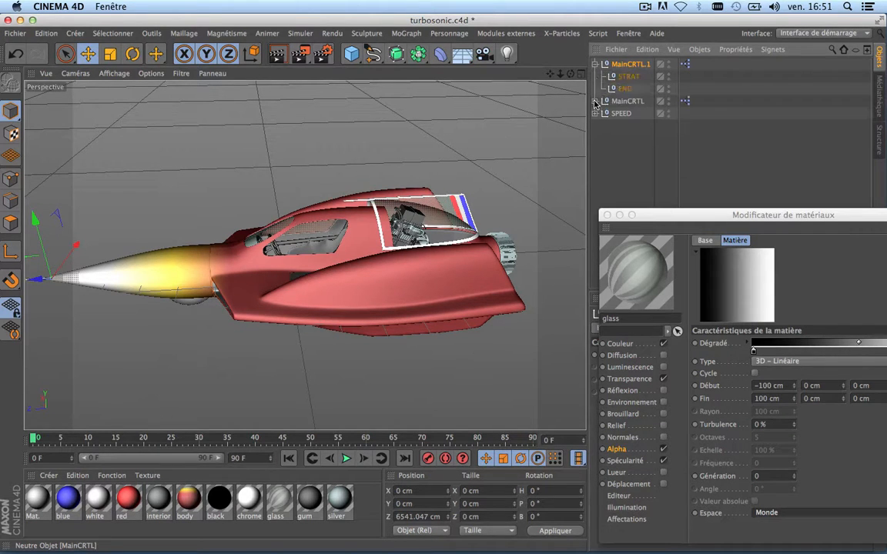
pyautogui.click(594, 101)
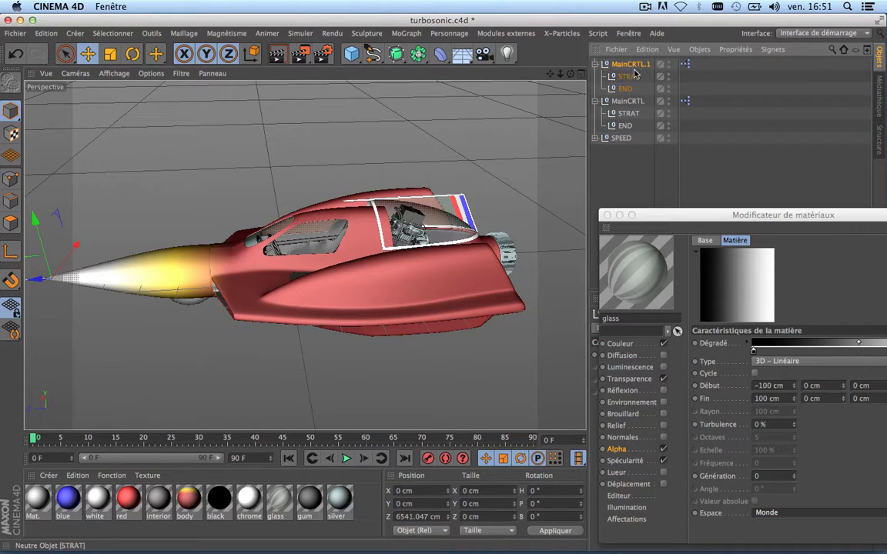
pyautogui.click(595, 101)
pyautogui.click(594, 64)
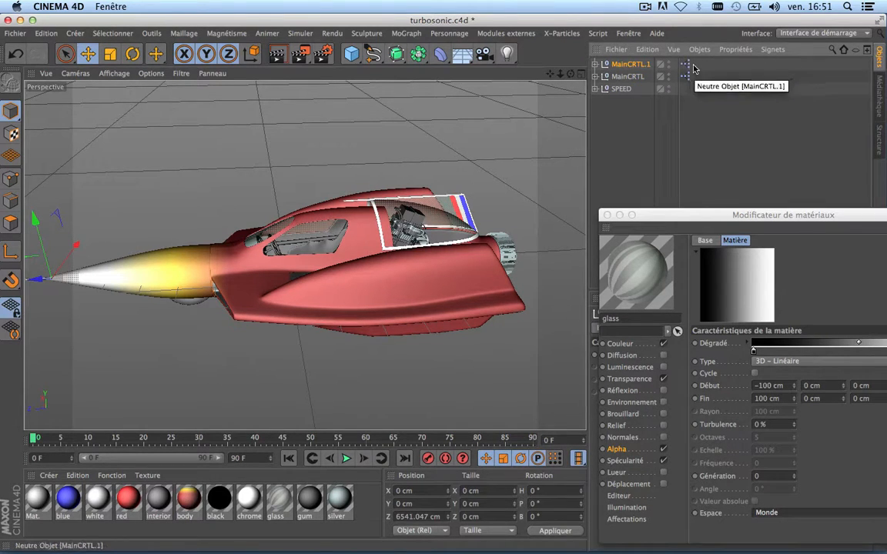
# Step: Rename the original control null as MainCRTL 1 and its duplicate as MainCRTL.2
pyautogui.doubleClick(629, 64)
pyautogui.press('Return')
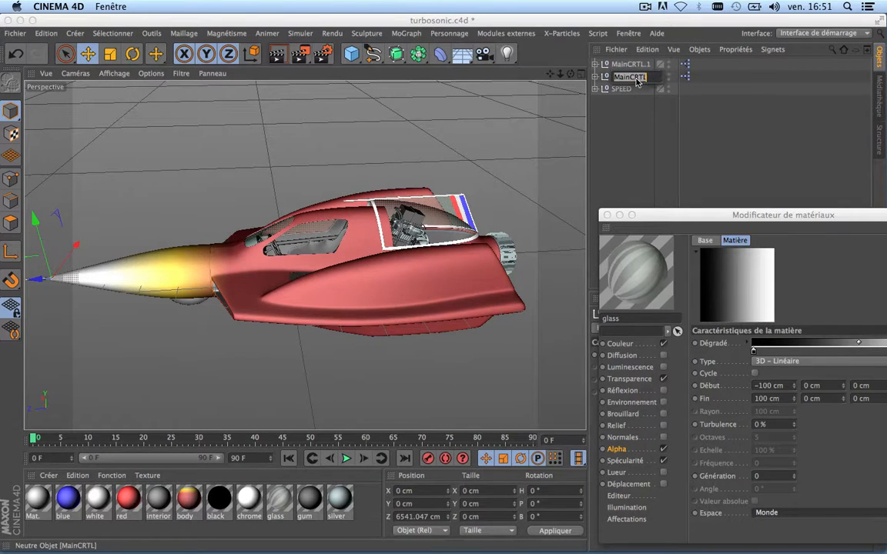
pyautogui.doubleClick(639, 77)
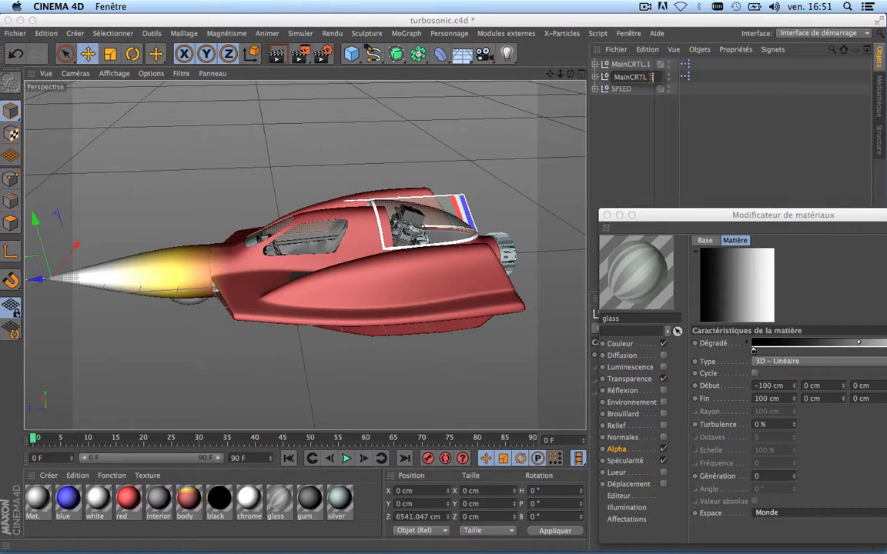
pyautogui.doubleClick(639, 63)
pyautogui.click(659, 65)
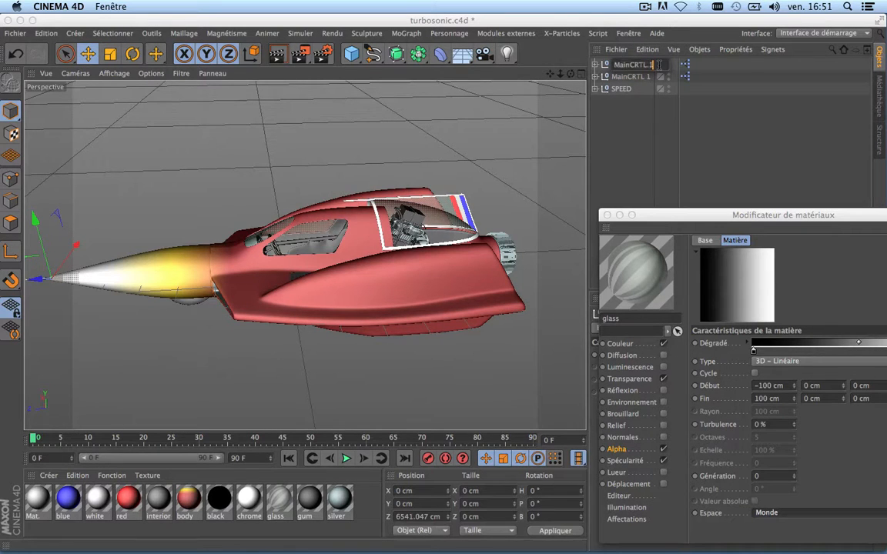
pyautogui.click(626, 139)
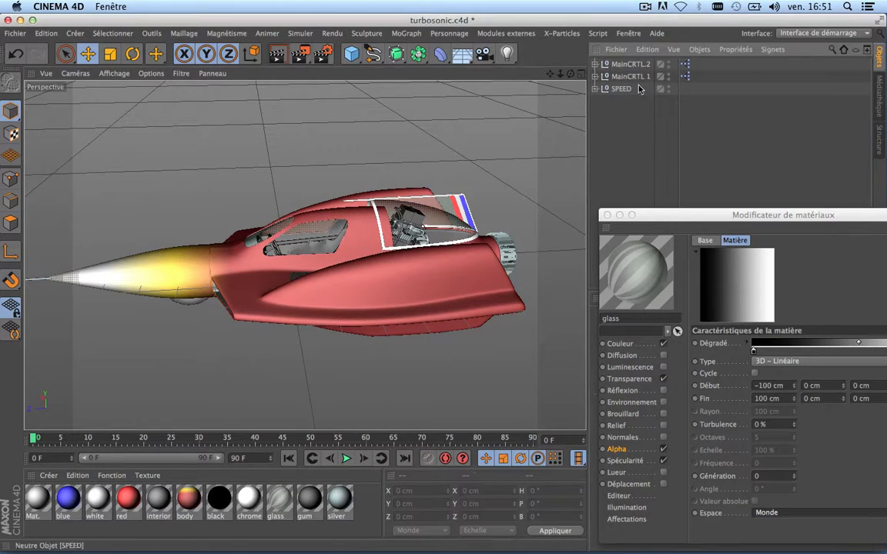
# Step: Delete the Dégradé node from the XPresso expression of MainCRTL.2
pyautogui.doubleClick(686, 65)
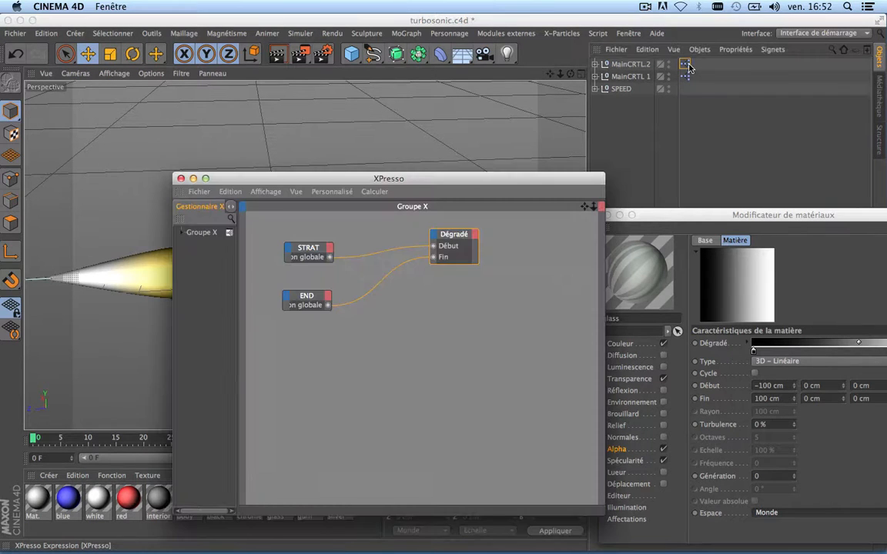
pyautogui.moveTo(441, 183); pyautogui.dragTo(418, 124)
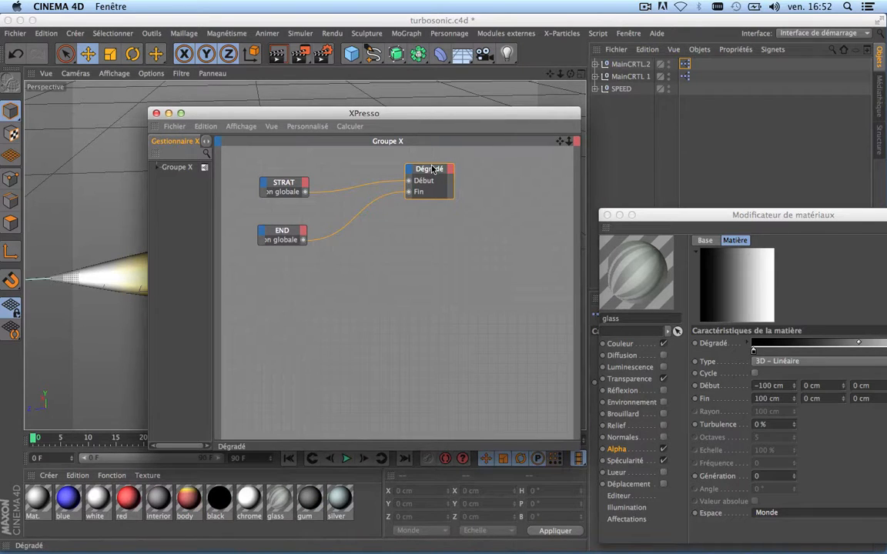
pyautogui.moveTo(432, 172); pyautogui.dragTo(426, 193)
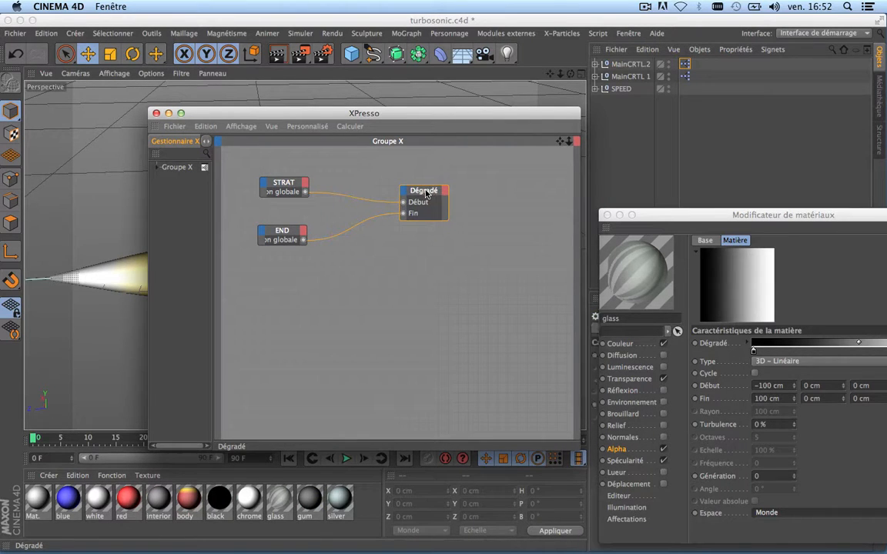
pyautogui.press('Delete')
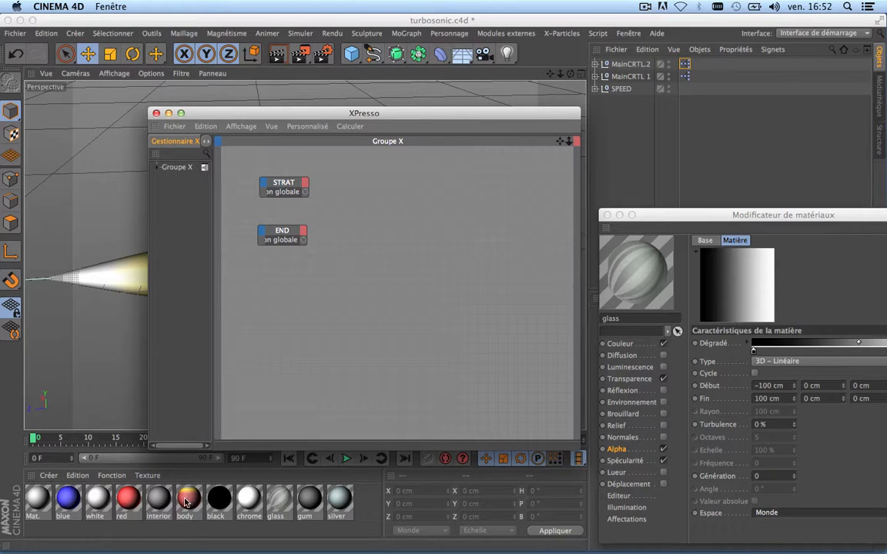
# Step: Add the glass material's alpha gradient as a node in the MainCRTL.2 XPresso, with Début and Fin input ports
pyautogui.moveTo(375, 137); pyautogui.dragTo(337, 107)
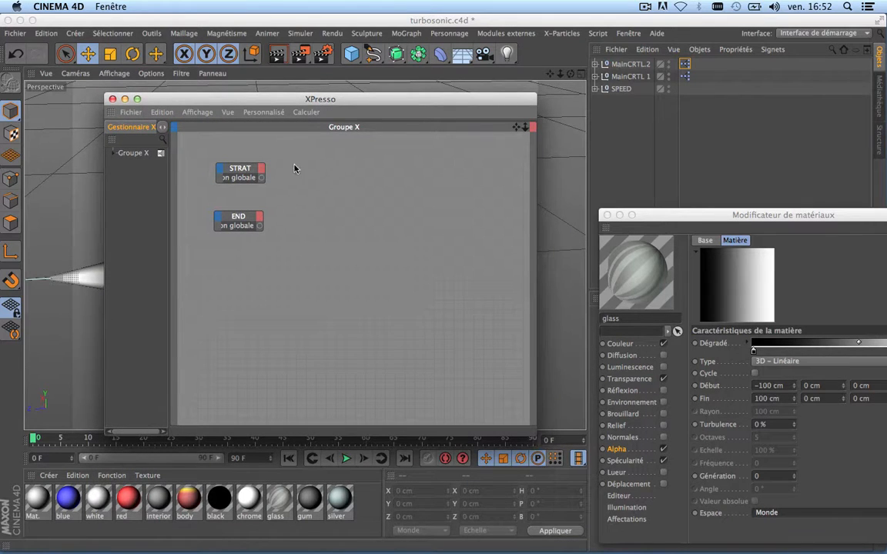
pyautogui.click(704, 269)
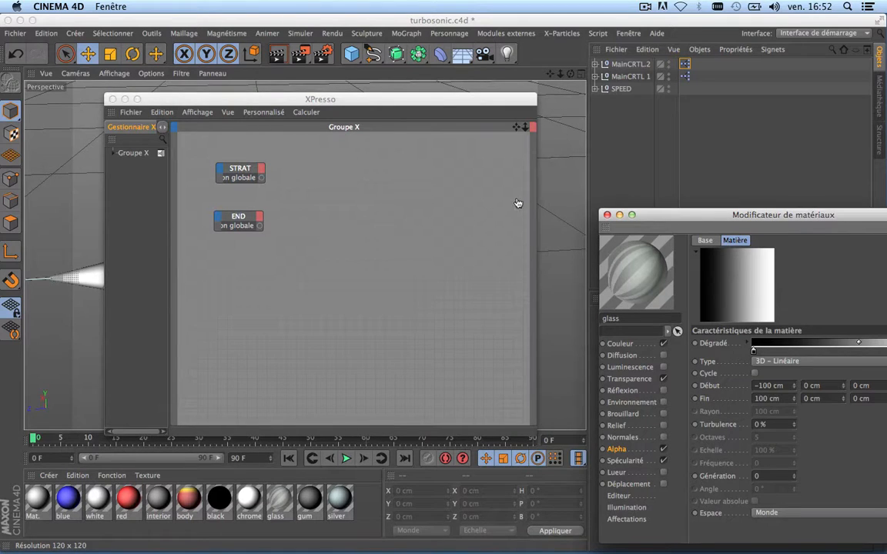
pyautogui.moveTo(744, 280); pyautogui.dragTo(378, 220)
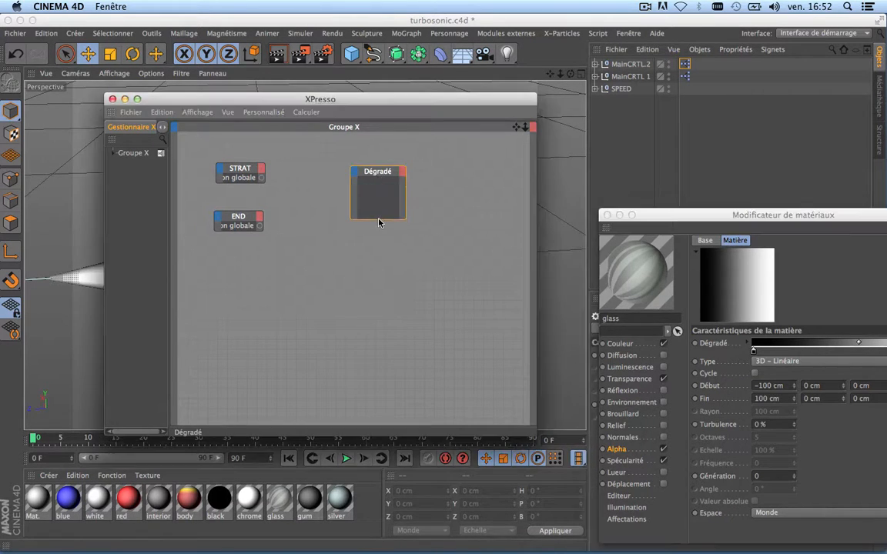
pyautogui.moveTo(718, 385); pyautogui.dragTo(355, 174)
pyautogui.moveTo(705, 400); pyautogui.dragTo(357, 174)
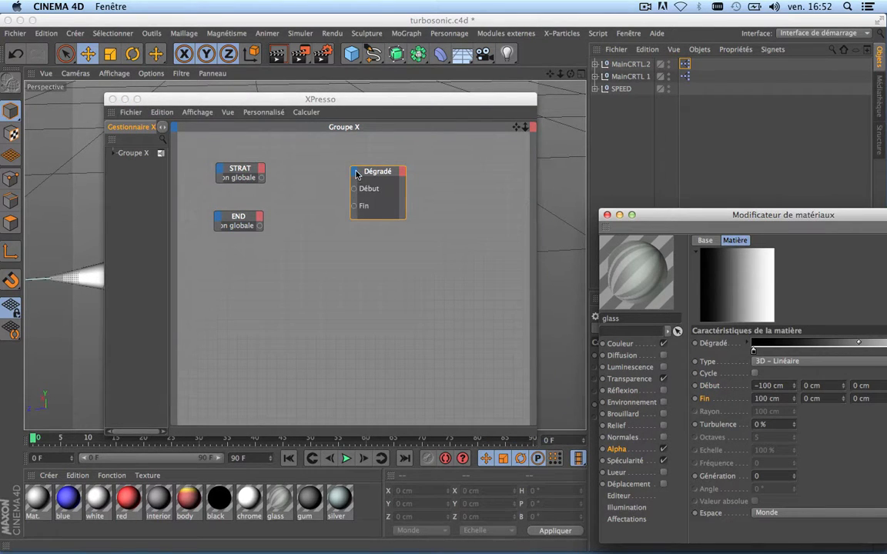
# Step: Connect the global positions of STRAT to Début and END to Fin on the glass gradient node, and close both editor windows
pyautogui.click(262, 180)
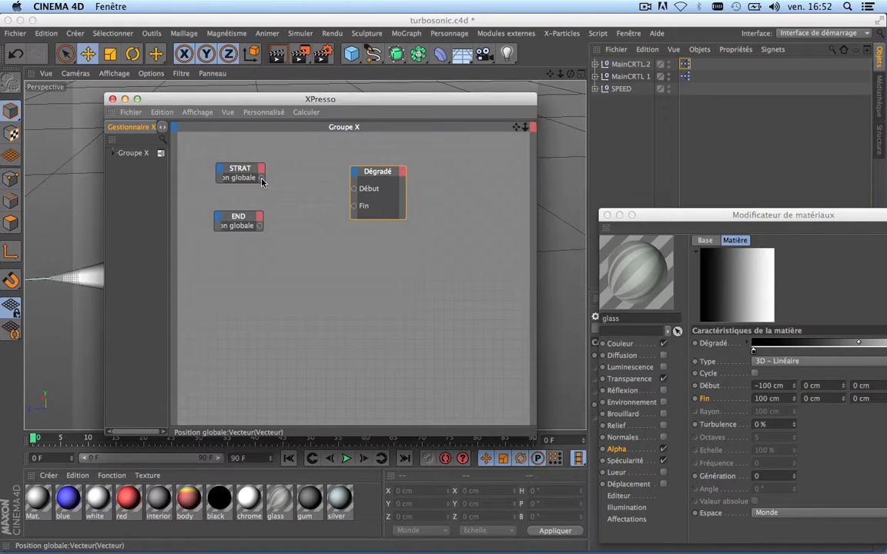
pyautogui.moveTo(262, 178); pyautogui.dragTo(355, 189)
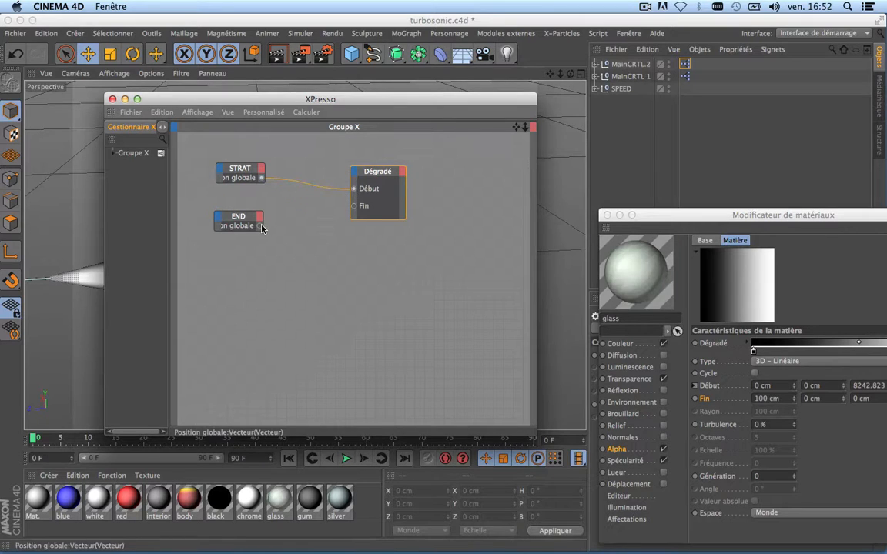
pyautogui.moveTo(355, 212); pyautogui.dragTo(354, 206)
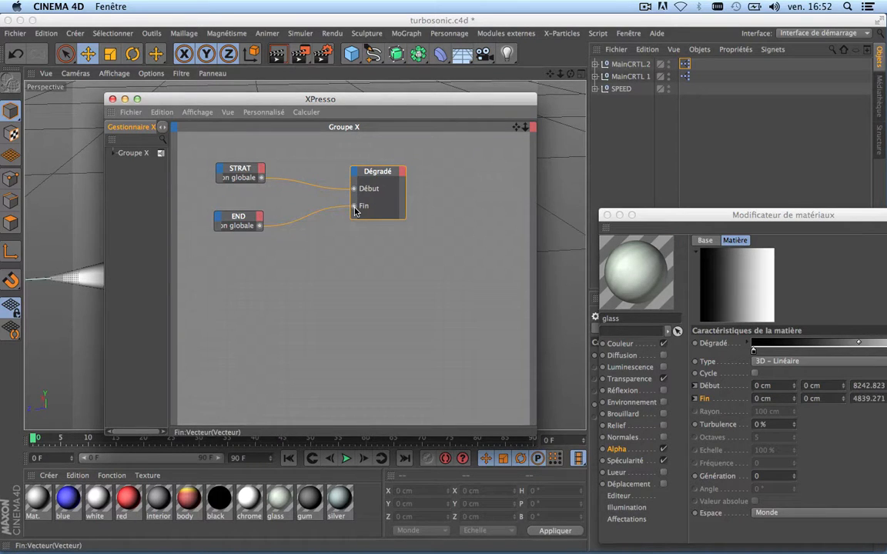
pyautogui.click(112, 99)
pyautogui.click(607, 215)
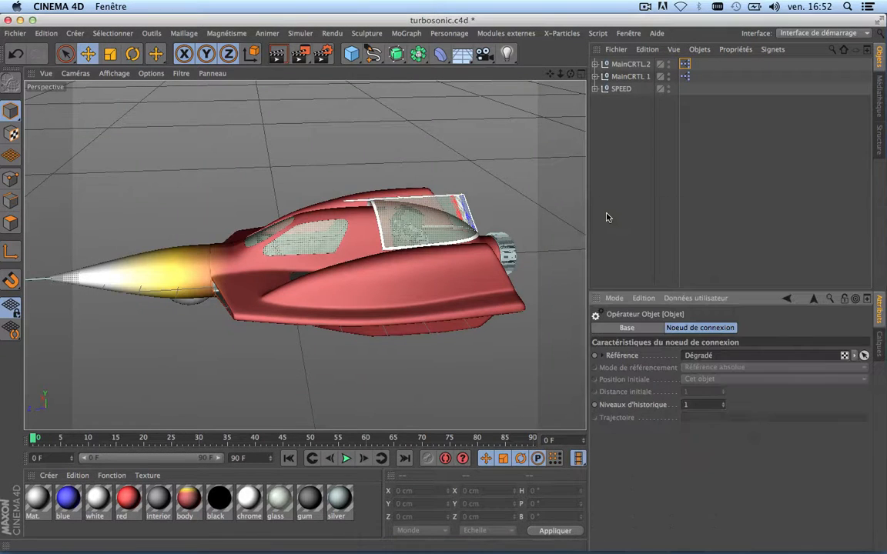
# Step: Test the glass fade by sliding the MainCRTL.2 null along Z over the cockpit to about -480 cm
pyautogui.scroll(-5, 395, 199)
pyautogui.scroll(3, 439, 224)
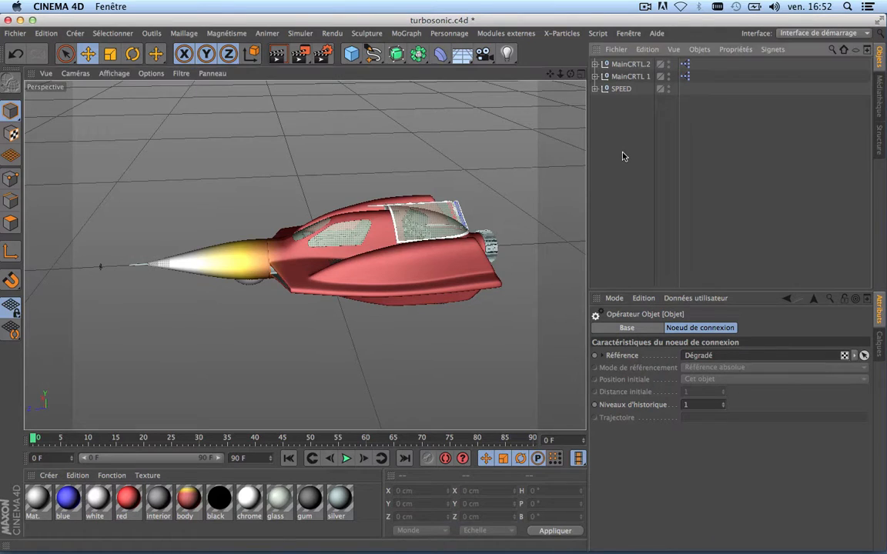
pyautogui.click(631, 65)
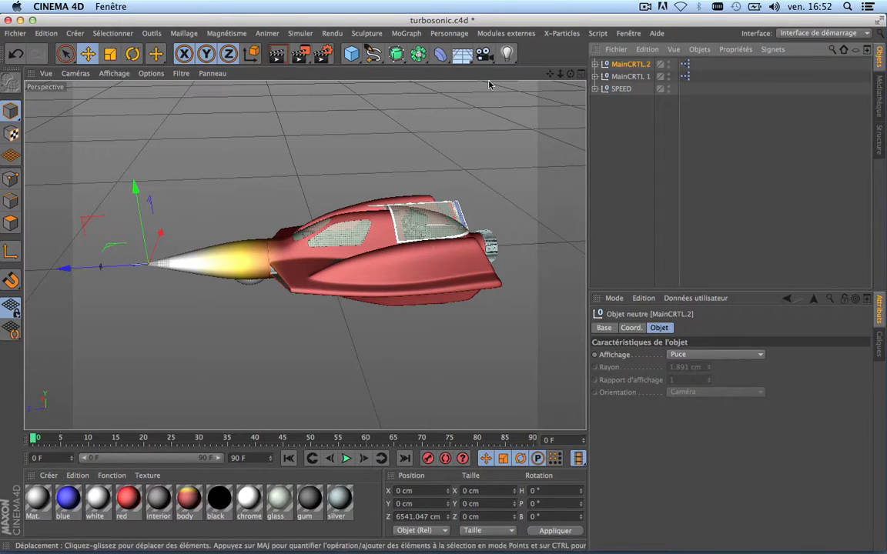
pyautogui.moveTo(77, 267); pyautogui.dragTo(258, 240)
pyautogui.scroll(4, 376, 184)
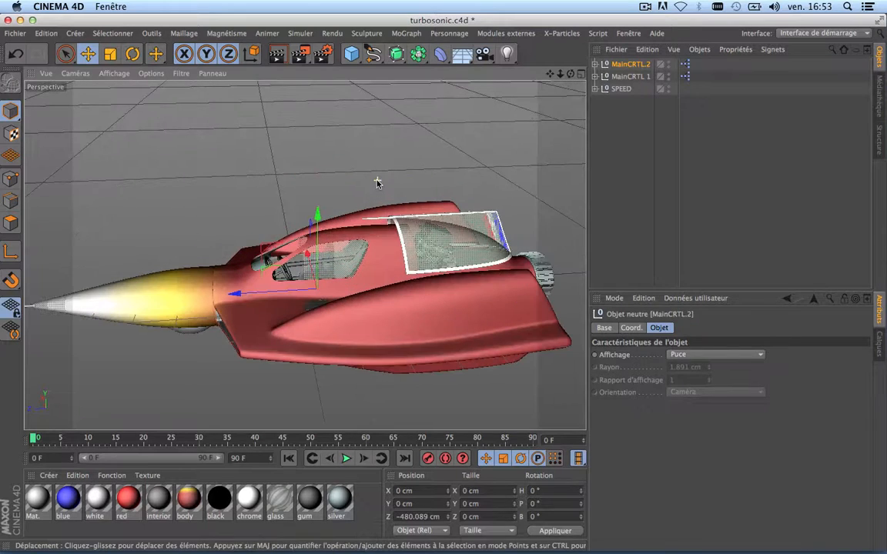
# Step: Review the gradient used in the glass material's alpha channel and close the material editor
pyautogui.doubleClick(281, 500)
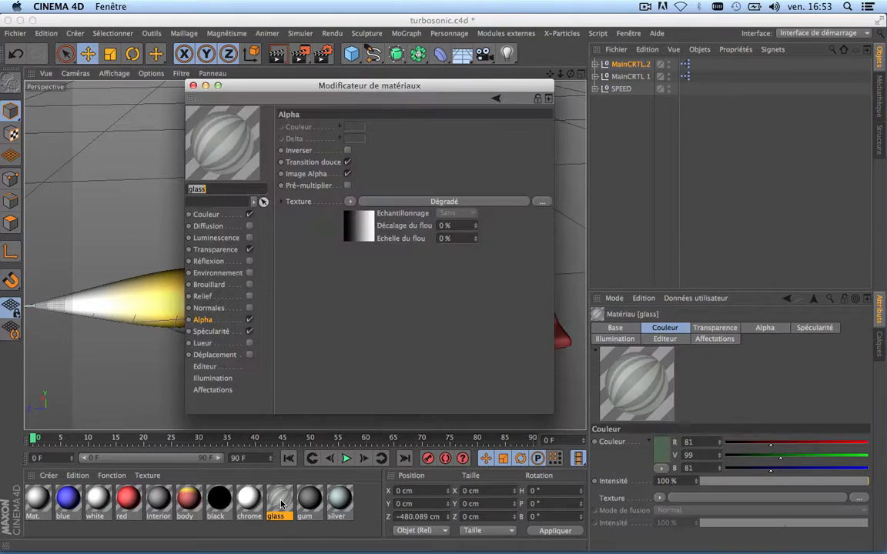
pyautogui.click(354, 234)
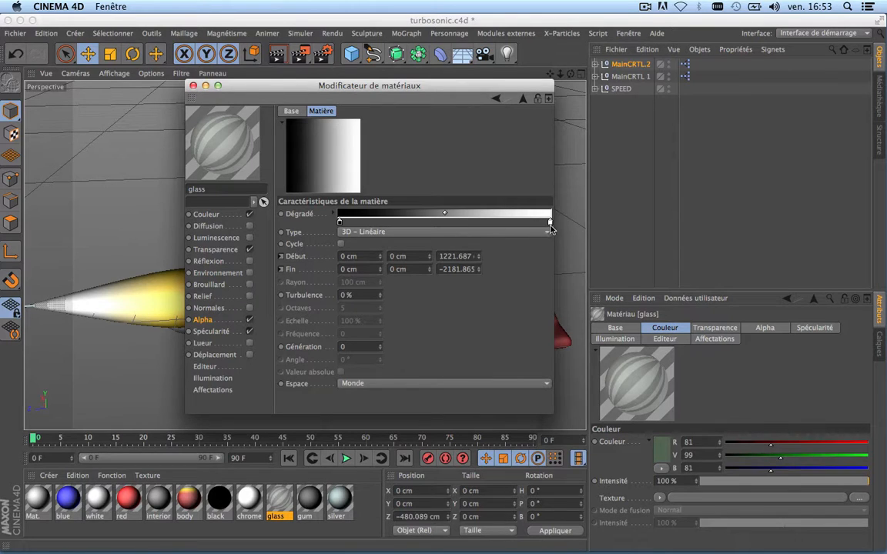
pyautogui.click(193, 85)
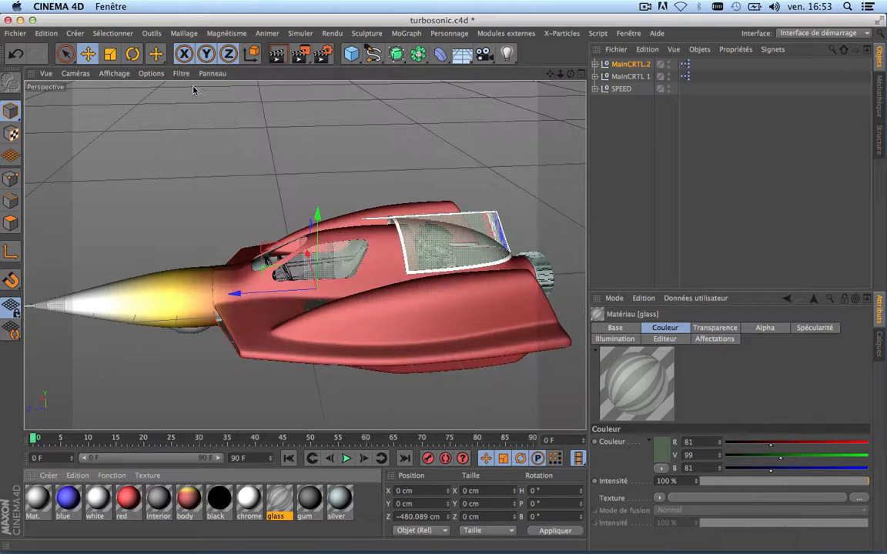
# Step: Try scaling the MainCRTL.2 null along Z, and slide it along Z to about -2144 cm to test the glass fade
pyautogui.click(110, 53)
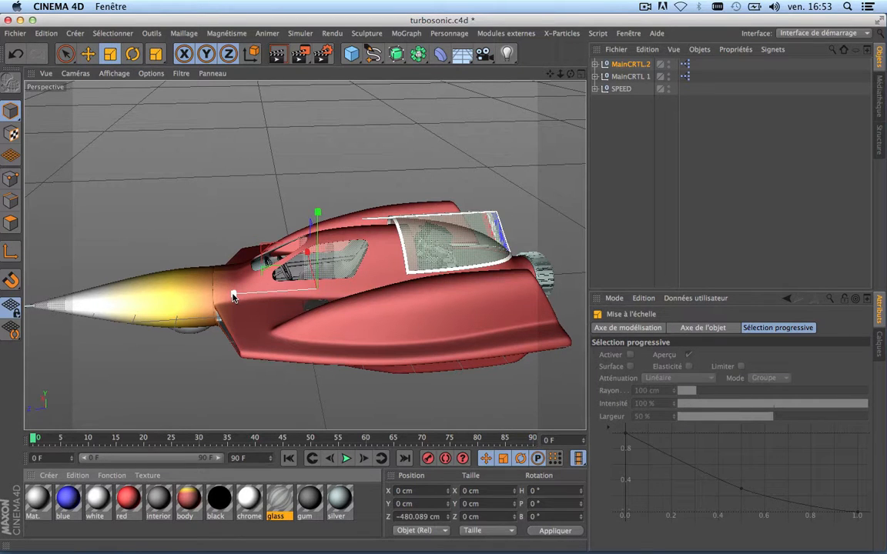
pyautogui.moveTo(234, 297); pyautogui.dragTo(270, 296)
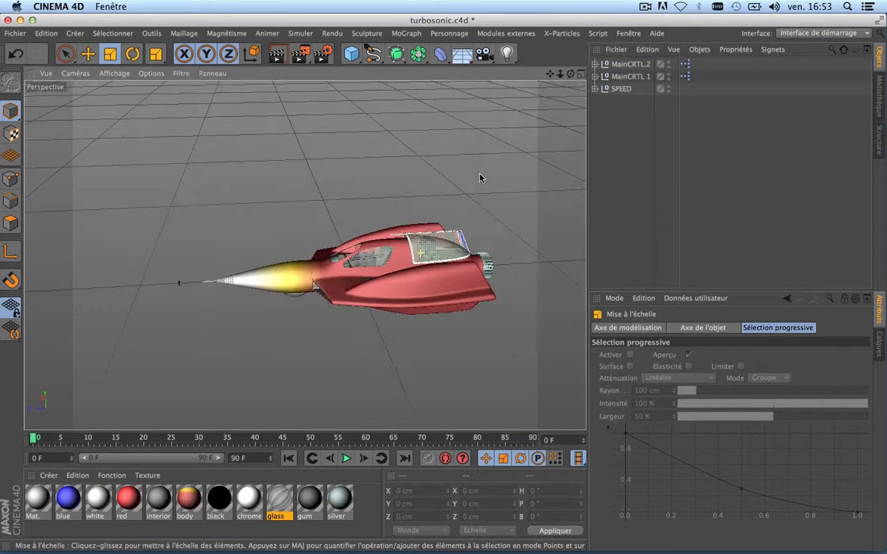
pyautogui.click(636, 68)
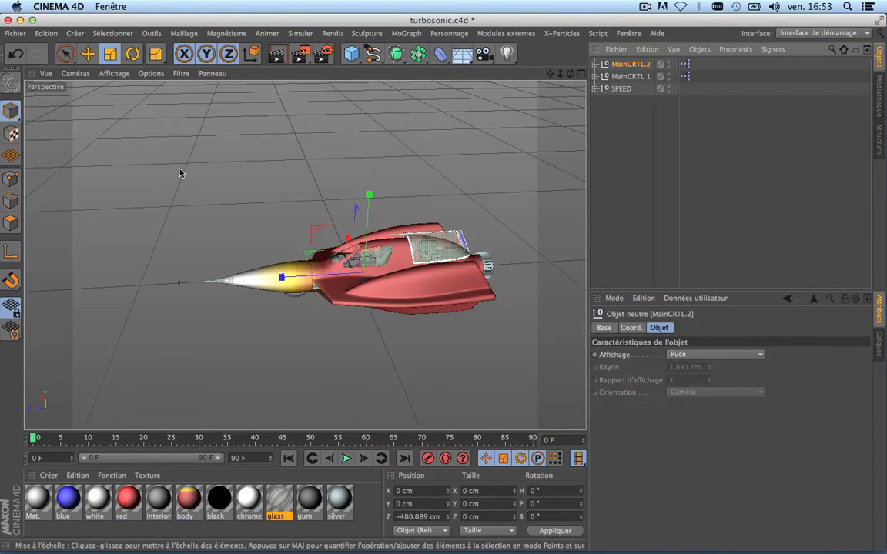
pyautogui.click(89, 54)
pyautogui.moveTo(285, 281); pyautogui.dragTo(328, 293)
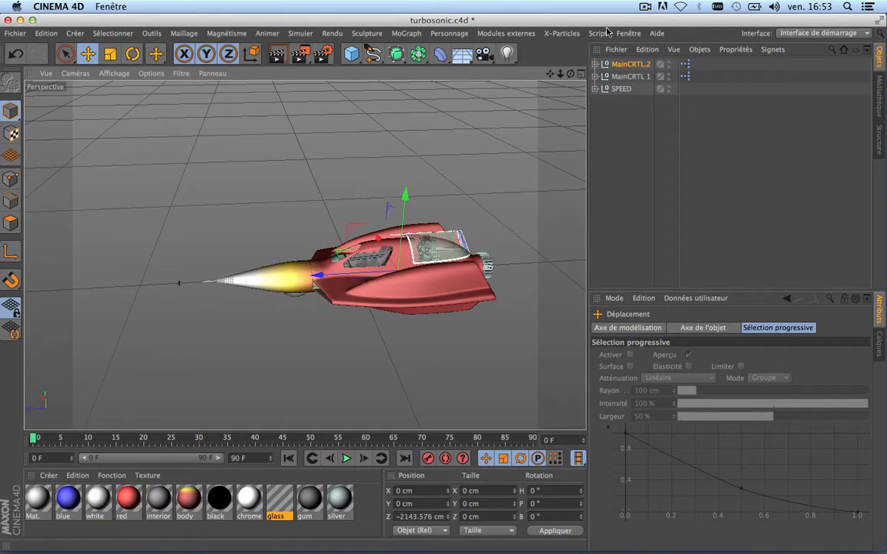
# Step: Test the body fade with MainCRTL 1 at about -4796 cm along Z and MainCRTL.2 at about 3548 cm
pyautogui.click(628, 77)
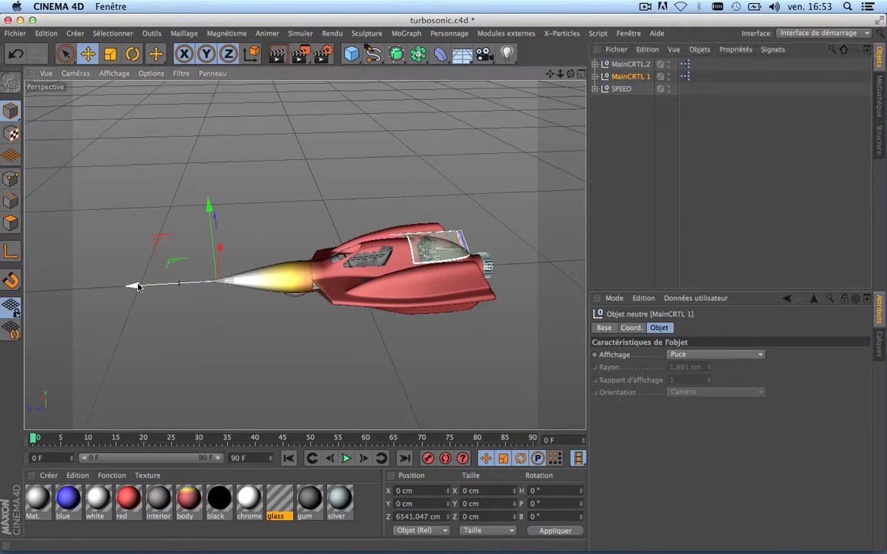
pyautogui.moveTo(137, 287); pyautogui.dragTo(185, 287)
pyautogui.click(628, 63)
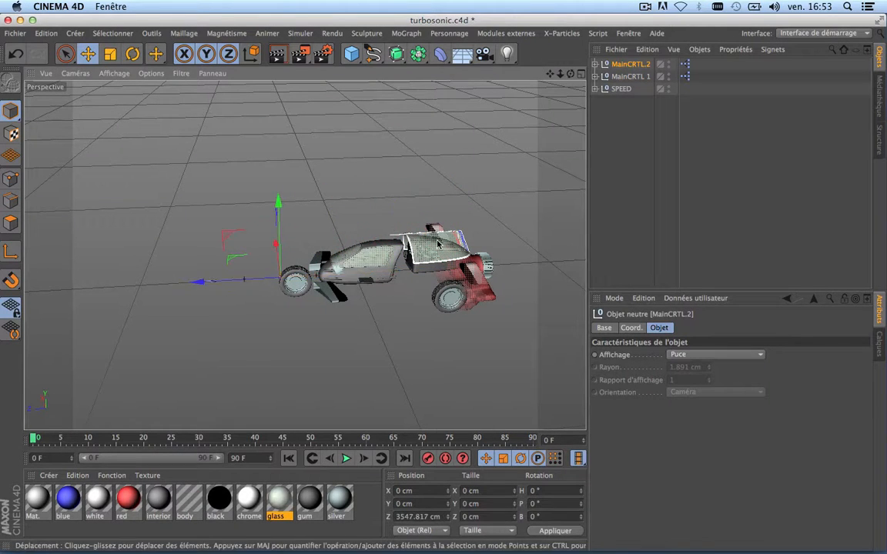
# Step: Move the Dégradé node slightly higher in the MainCRTL.2 XPresso expression and close the XPresso editor
pyautogui.scroll(3, 436, 244)
pyautogui.scroll(1, 436, 244)
pyautogui.moveTo(552, 73); pyautogui.dragTo(583, 0)
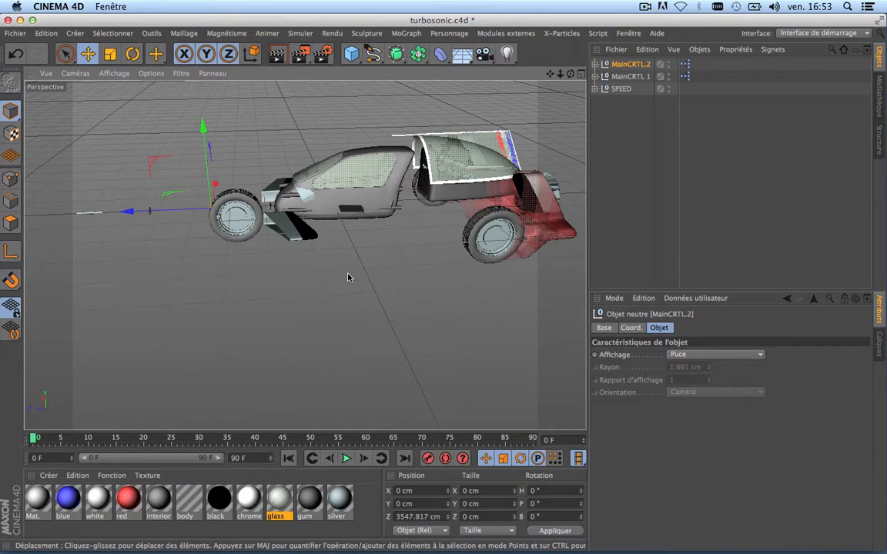
pyautogui.doubleClick(685, 65)
pyautogui.moveTo(384, 176); pyautogui.dragTo(384, 151)
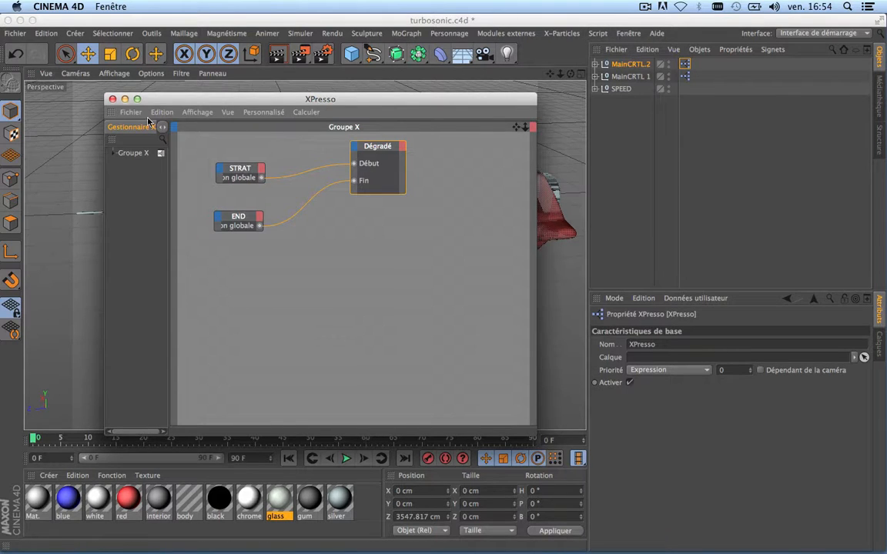
pyautogui.click(113, 99)
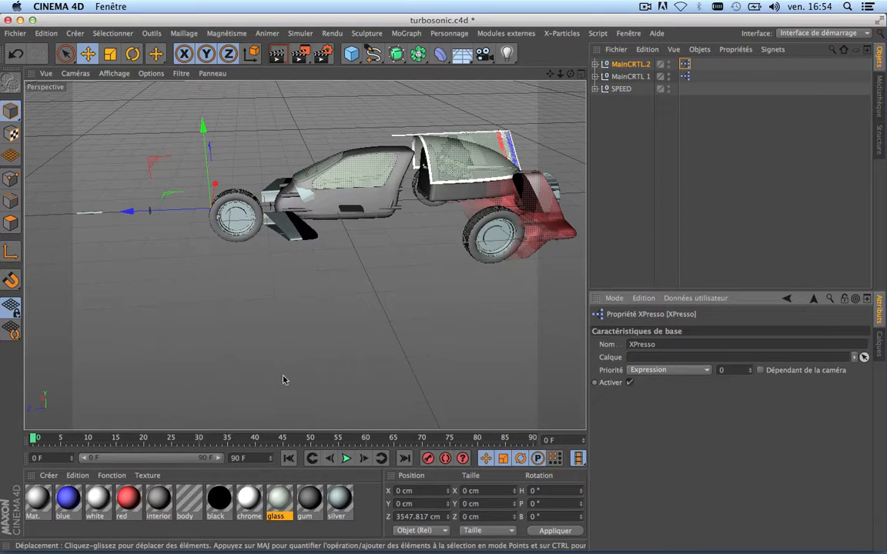
# Step: Slide both nulls along Z ahead of the ship's nose: MainCRTL 1 to about 10170 cm and MainCRTL.2 to about 8990 cm
pyautogui.click(630, 77)
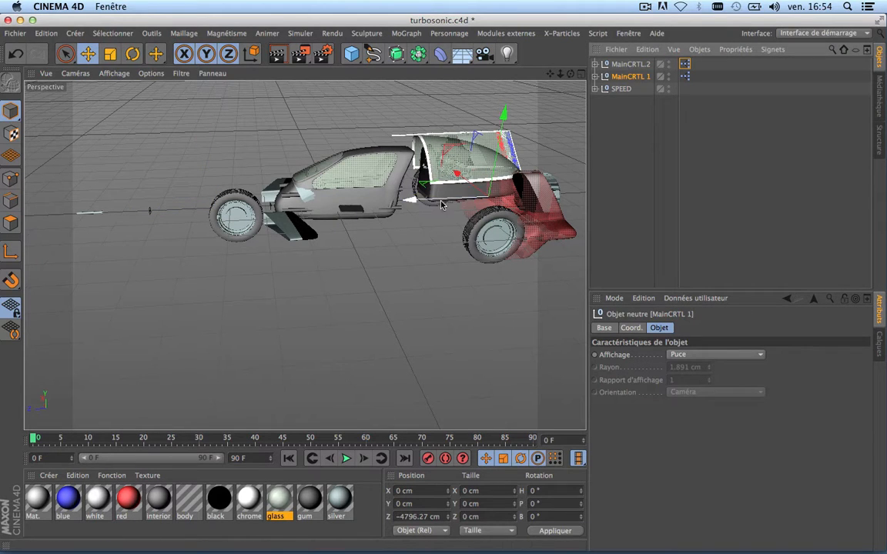
pyautogui.moveTo(442, 203); pyautogui.dragTo(3, 212)
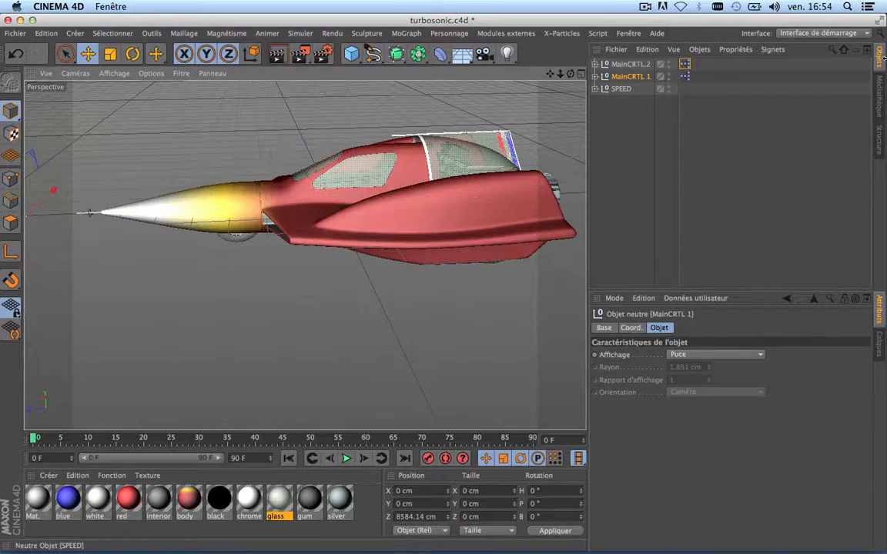
pyautogui.click(630, 64)
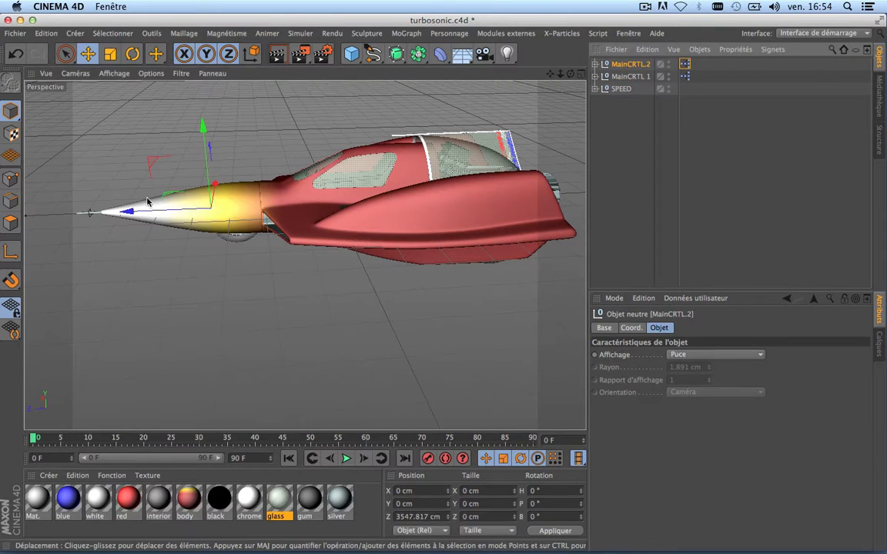
pyautogui.moveTo(148, 202); pyautogui.dragTo(112, 215)
pyautogui.scroll(-3, 448, 221)
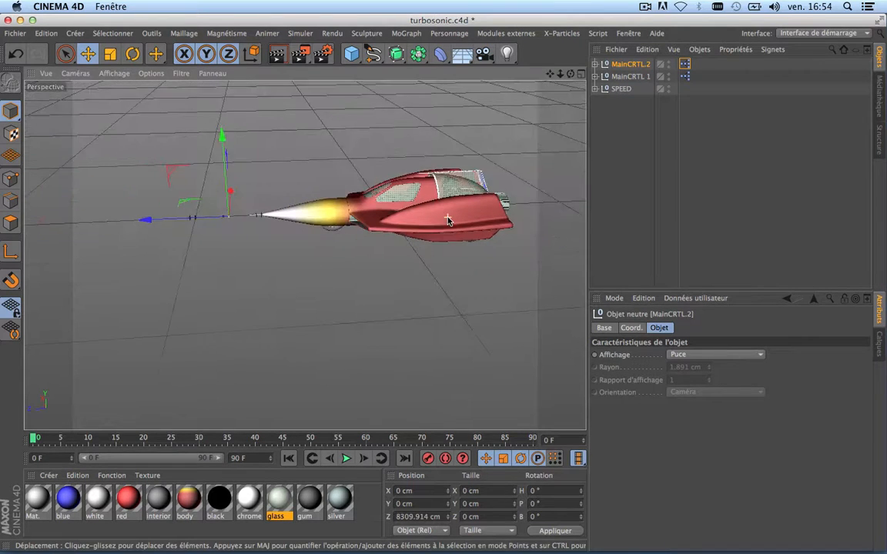
pyautogui.scroll(1, 448, 221)
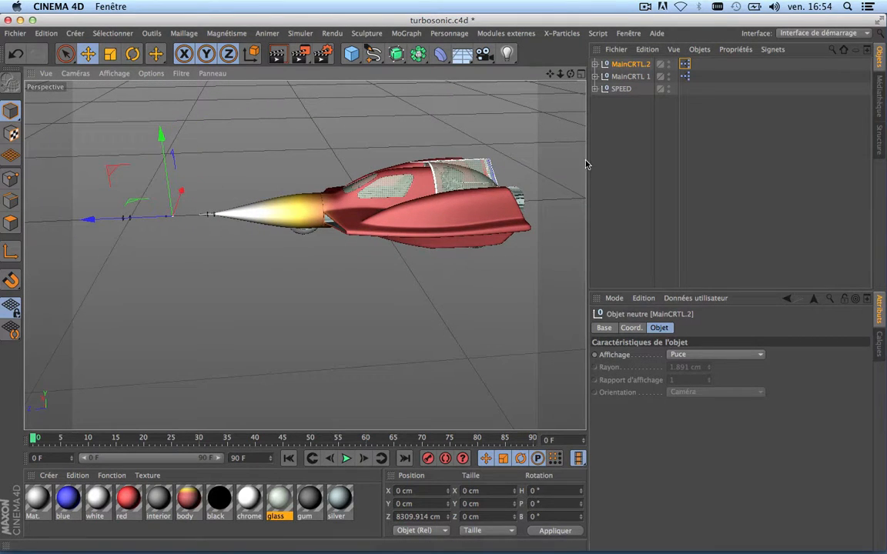
pyautogui.click(628, 77)
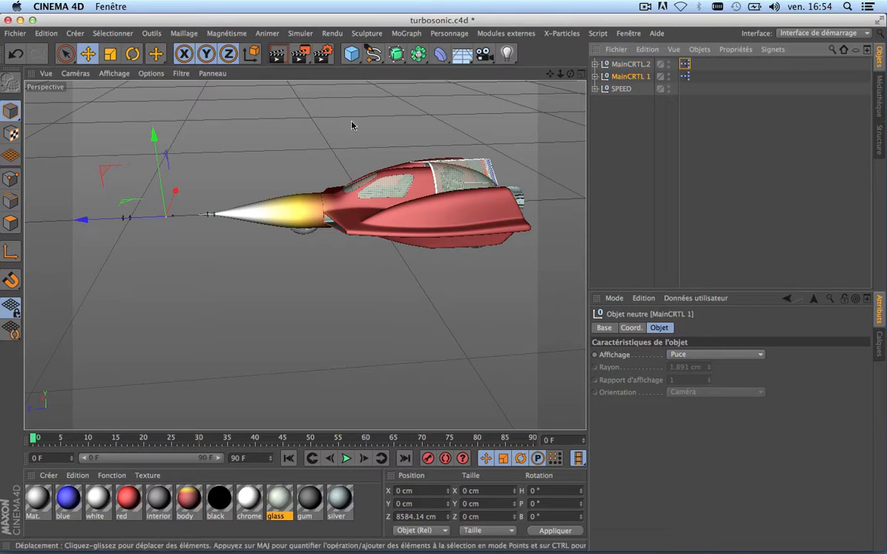
pyautogui.moveTo(121, 211); pyautogui.dragTo(91, 219)
pyautogui.click(612, 65)
pyautogui.press('super+z')
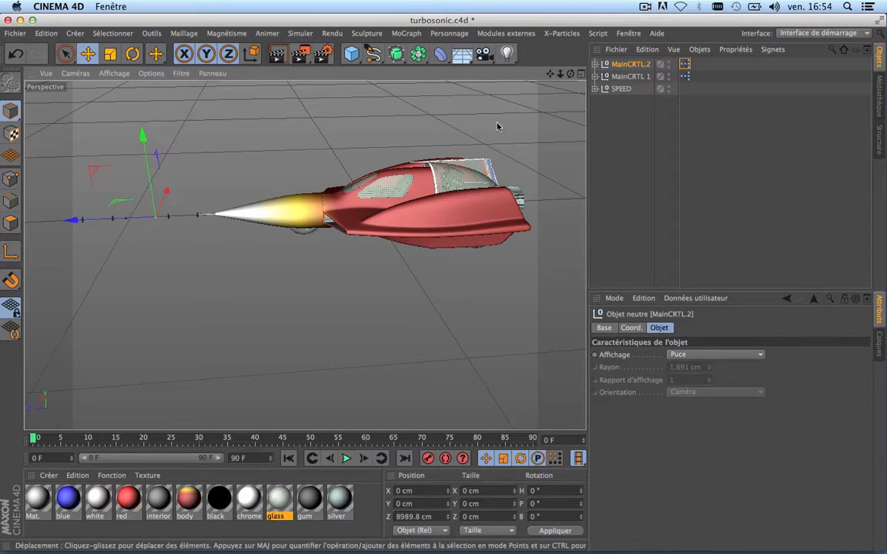
pyautogui.click(625, 127)
# Step: Keyframe the Z position of MainCRTL 1 at about 10170 cm on frame 0 and about -2692 cm on frame 90
pyautogui.click(630, 77)
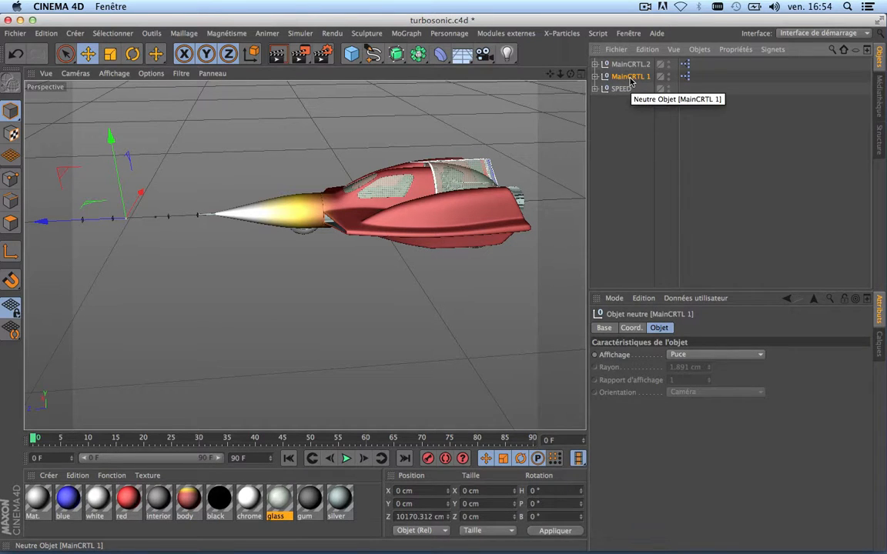
pyautogui.click(633, 328)
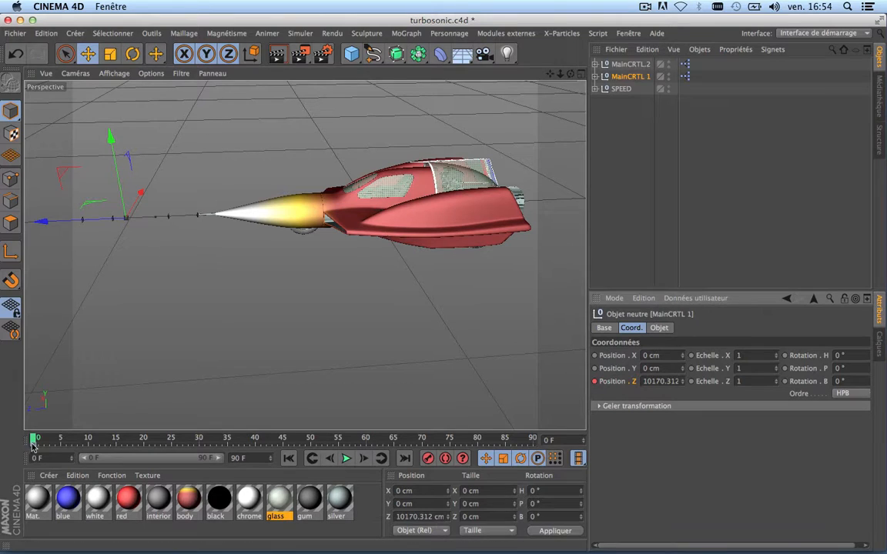
pyautogui.moveTo(34, 440); pyautogui.dragTo(370, 438)
pyautogui.moveTo(493, 449); pyautogui.dragTo(438, 447)
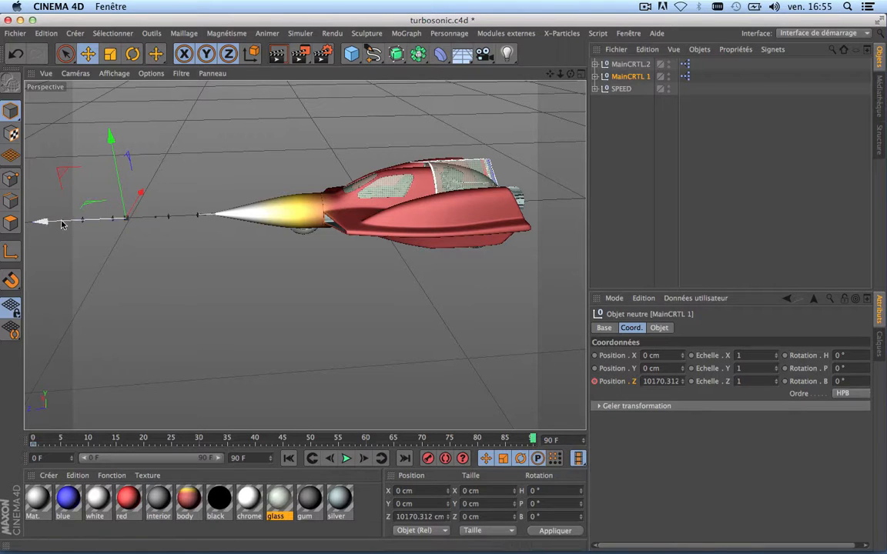
pyautogui.moveTo(63, 224); pyautogui.dragTo(360, 209)
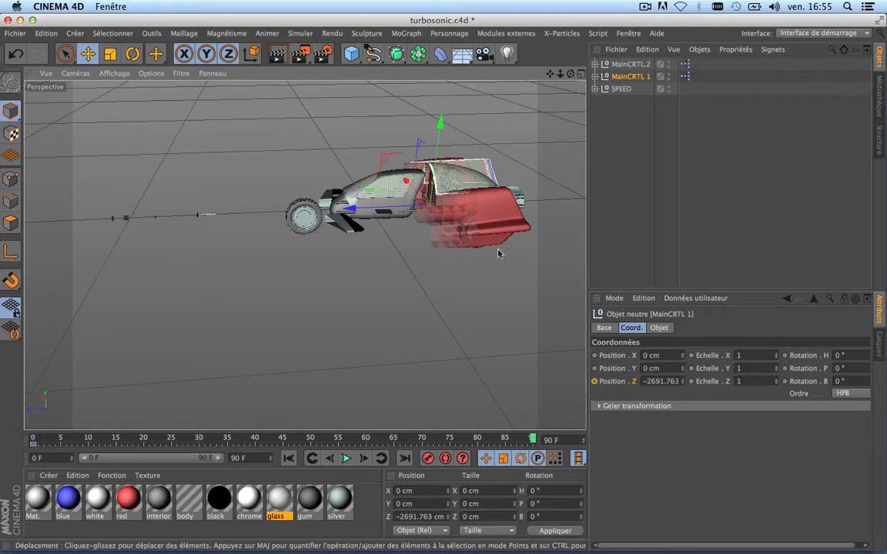
pyautogui.keyDown('ctrl'); pyautogui.click(596, 382); pyautogui.keyUp('ctrl')
# Step: Play the body fade from frame 0, pause it, expand MainCRTL 1's children, and return to frame 0
pyautogui.moveTo(504, 438); pyautogui.dragTo(0, 453)
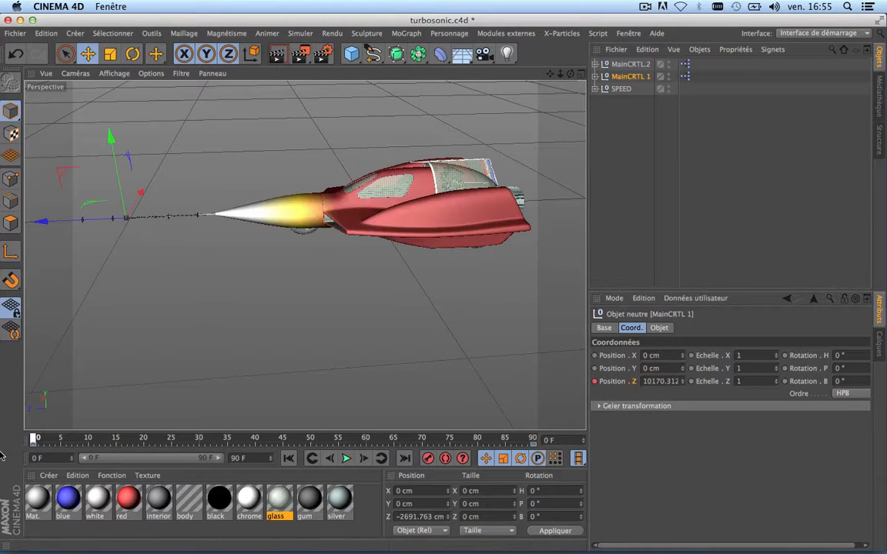
pyautogui.click(343, 462)
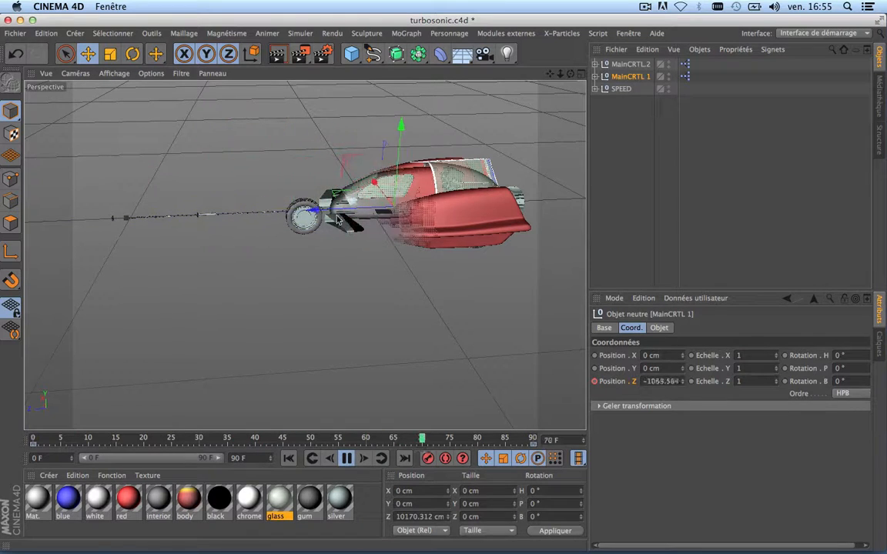
pyautogui.click(346, 459)
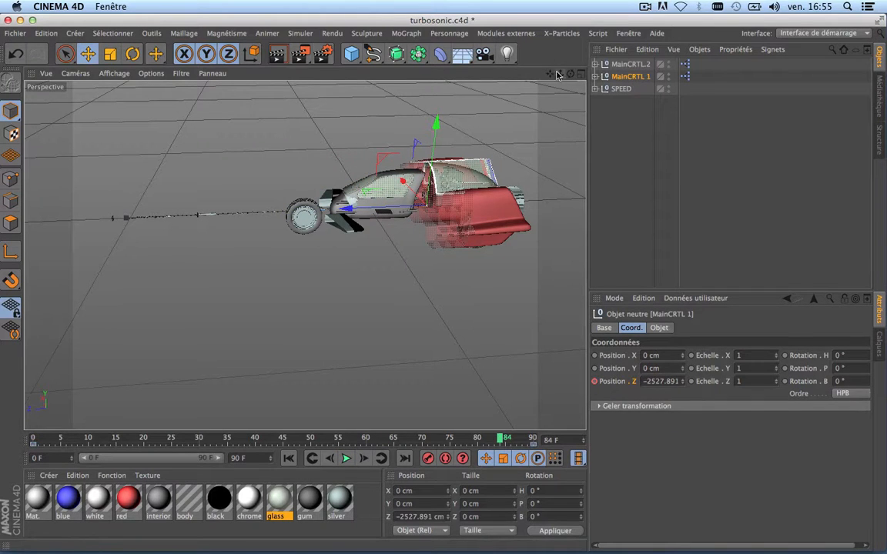
pyautogui.moveTo(550, 73); pyautogui.dragTo(500, 109)
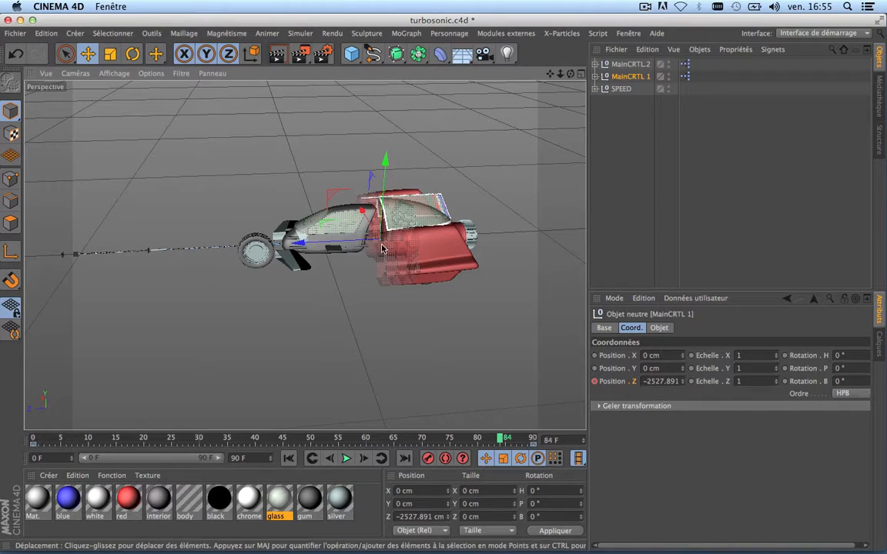
pyautogui.click(595, 77)
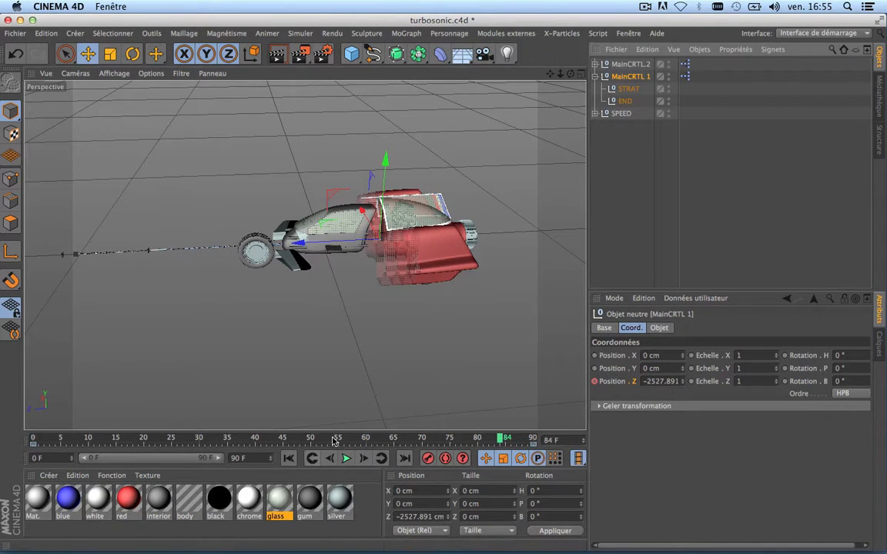
pyautogui.moveTo(334, 442); pyautogui.dragTo(35, 428)
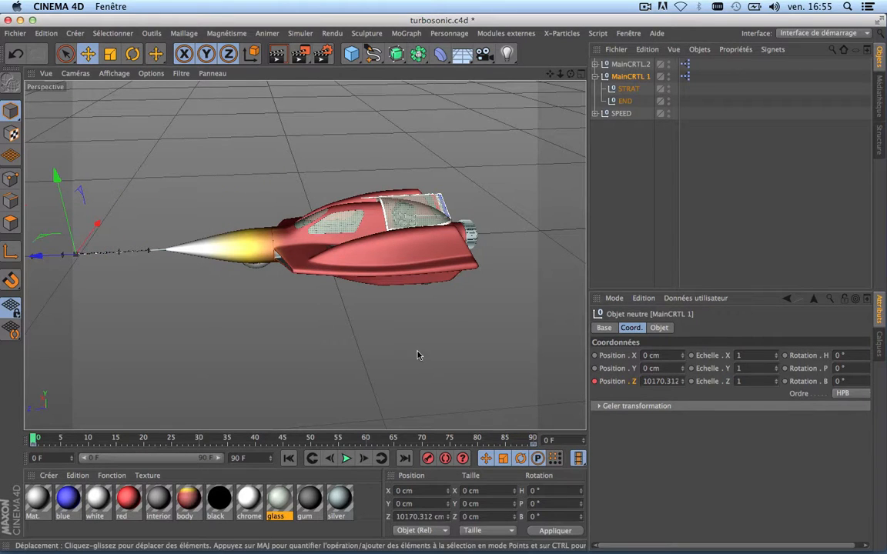
# Step: Keyframe the Z position of MainCRTL.2 at about 8990 cm on frame 0 and about -9590 cm on frame 50, and return to frame 0
pyautogui.click(631, 65)
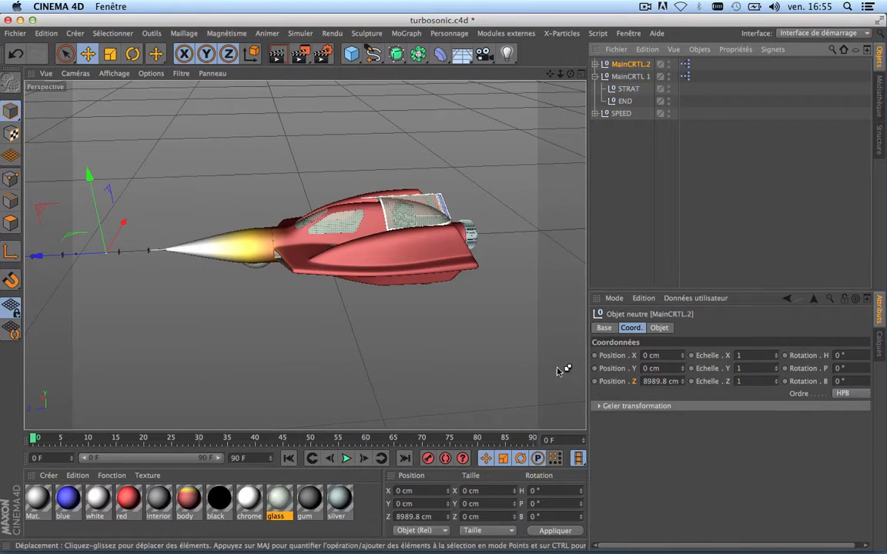
pyautogui.click(595, 382)
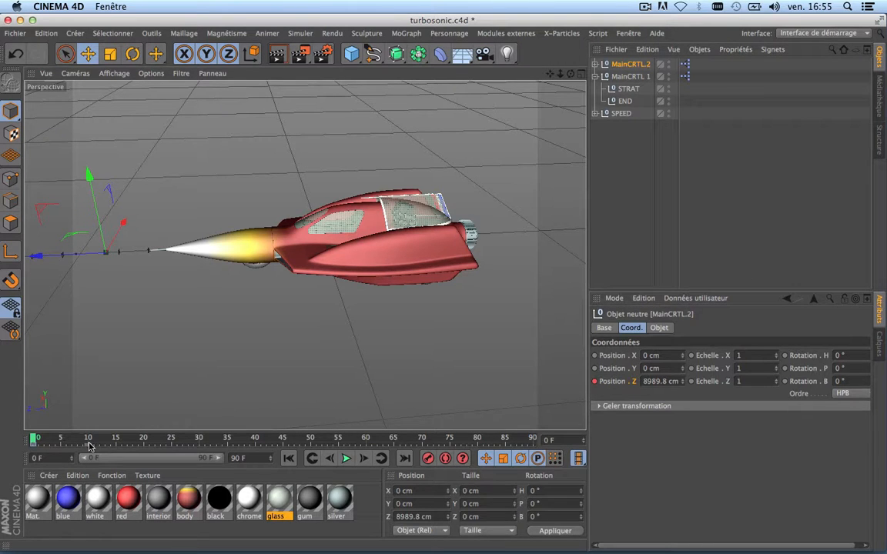
pyautogui.moveTo(83, 442); pyautogui.dragTo(311, 449)
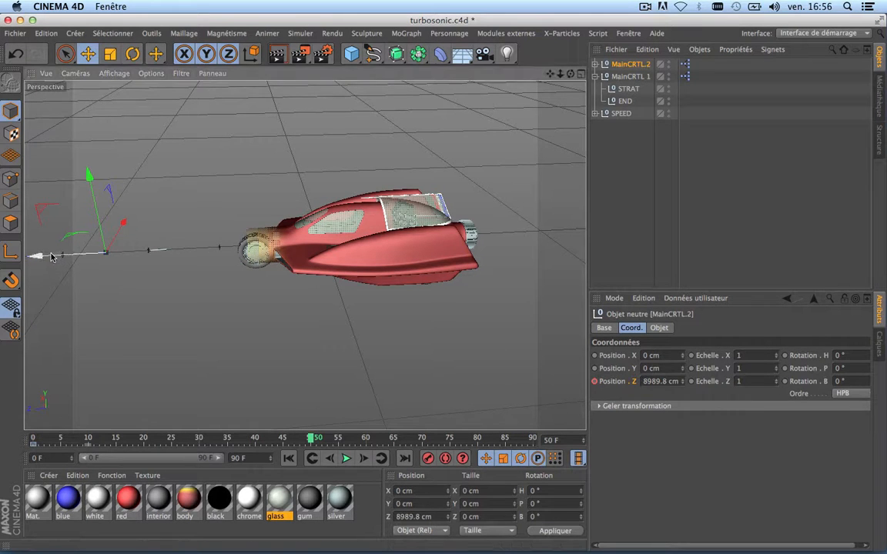
pyautogui.moveTo(52, 255); pyautogui.dragTo(484, 259)
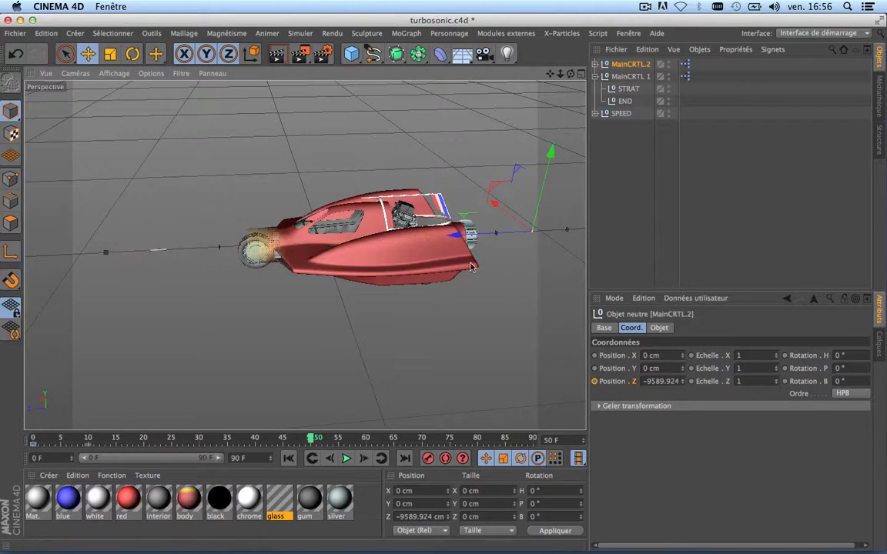
pyautogui.click(595, 382)
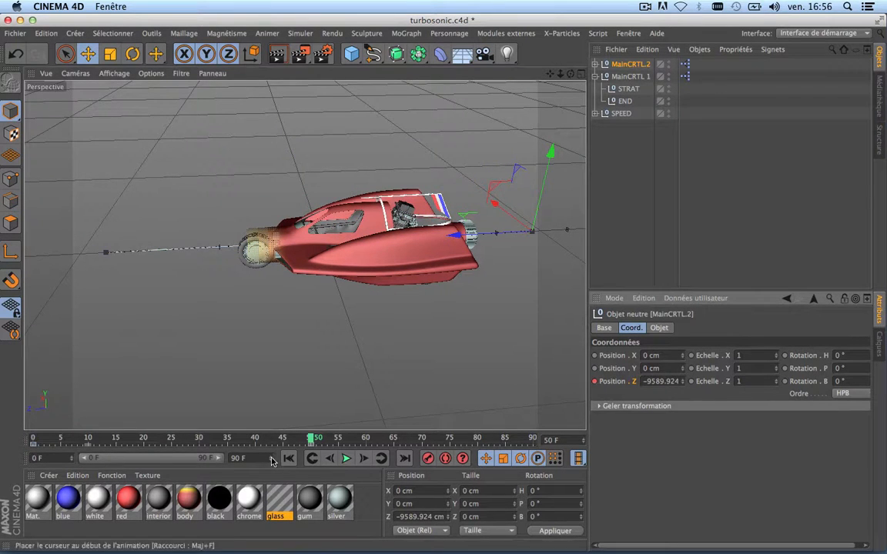
pyautogui.moveTo(303, 445); pyautogui.dragTo(23, 445)
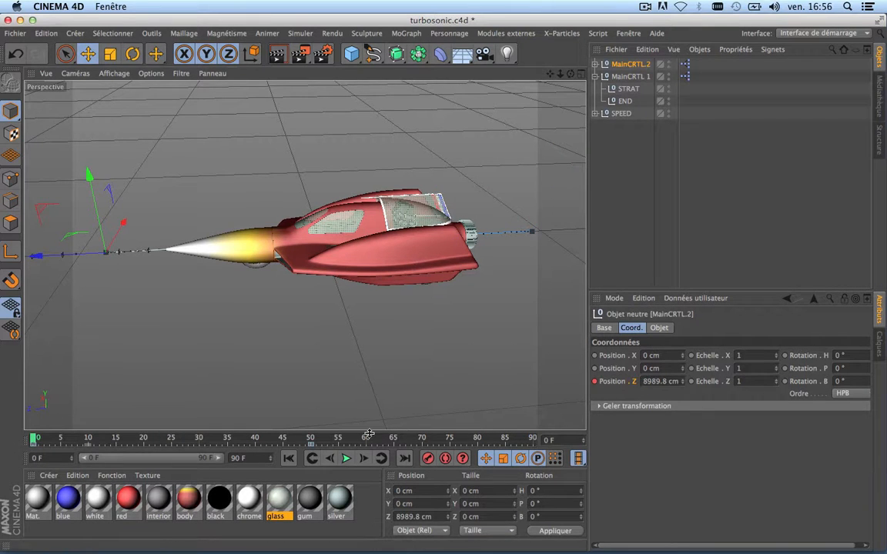
# Step: Preview the combined body and glass fade by playing it to frame 80 and scrubbing from frame 0 to frame 84
pyautogui.click(346, 459)
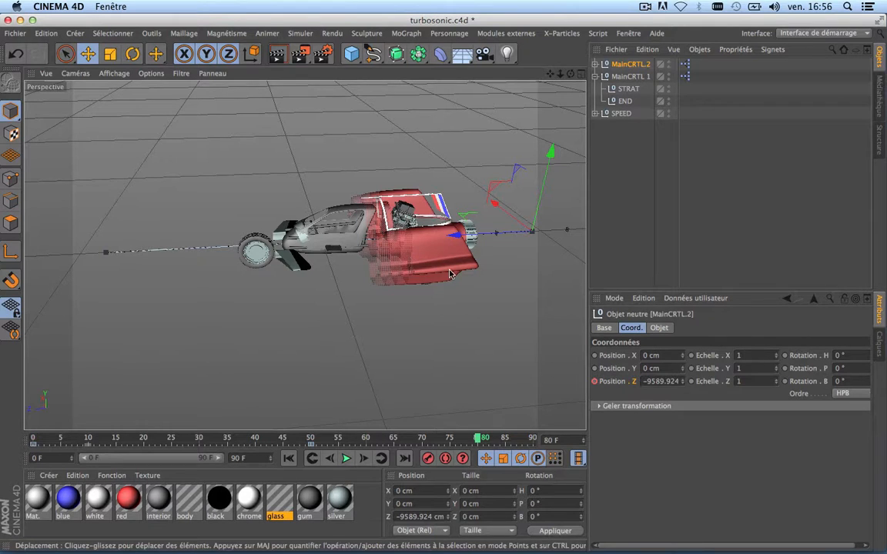
pyautogui.keyDown('alt'); pyautogui.moveTo(451, 273); pyautogui.dragTo(507, 147); pyautogui.keyUp('alt')
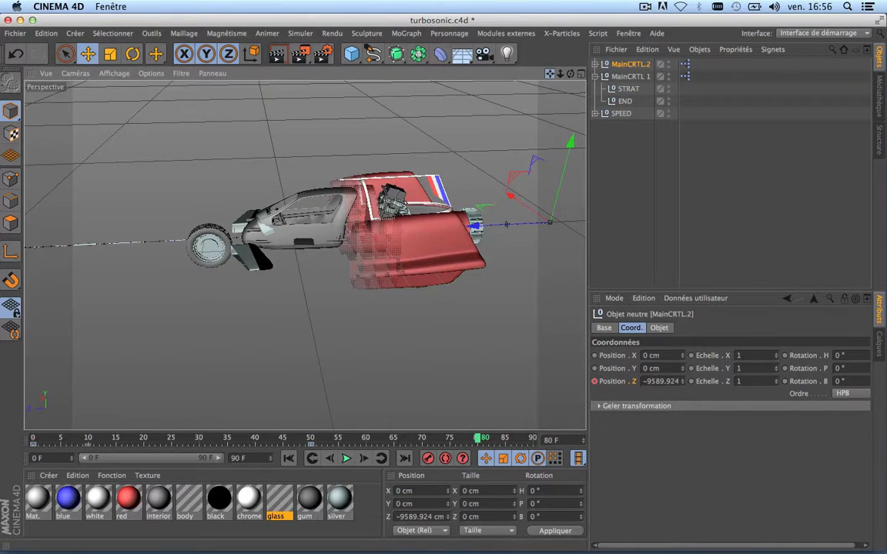
pyautogui.moveTo(549, 74)
pyautogui.mouseDown()
pyautogui.moveTo(488, 80)
pyautogui.moveTo(543, 76)
pyautogui.mouseUp()
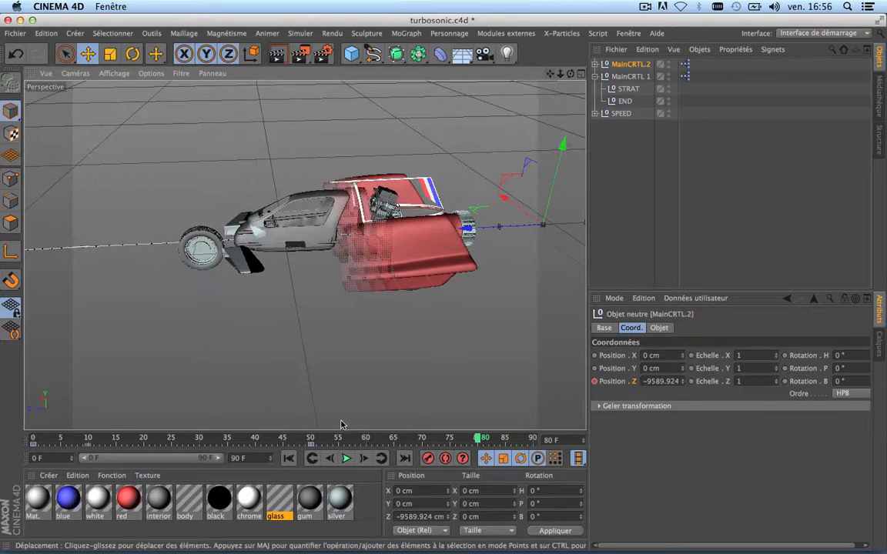
pyautogui.moveTo(346, 439); pyautogui.dragTo(34, 439)
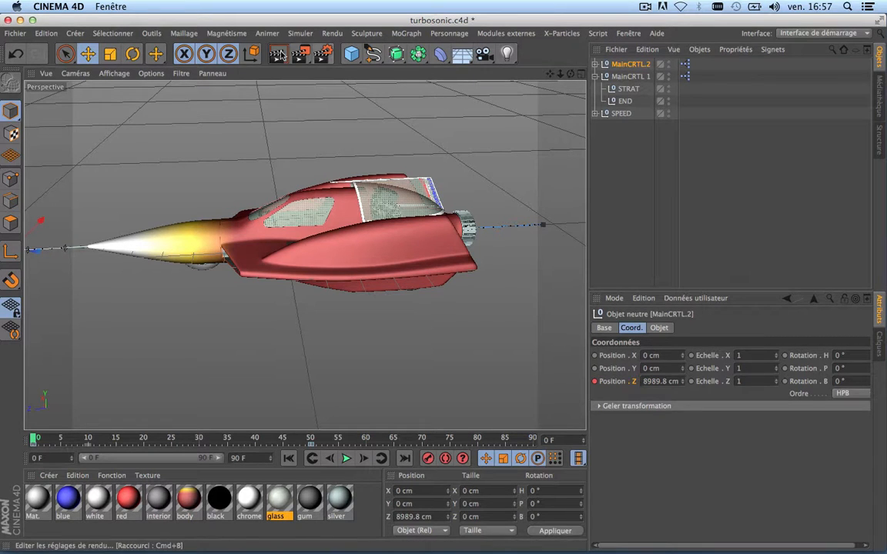
pyautogui.moveTo(150, 441); pyautogui.dragTo(499, 388)
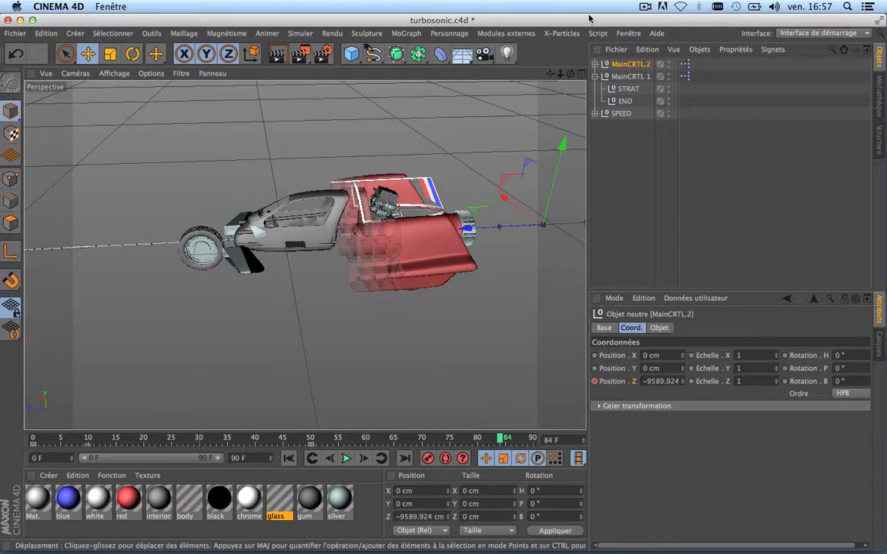
# Step: Examine the ship at frame 84 up close and from several angles, including the front wheel, cockpit and dissolving body edge
pyautogui.keyDown('alt'); pyautogui.moveTo(231, 297); pyautogui.dragTo(305, 254, button='middle'); pyautogui.keyUp('alt')
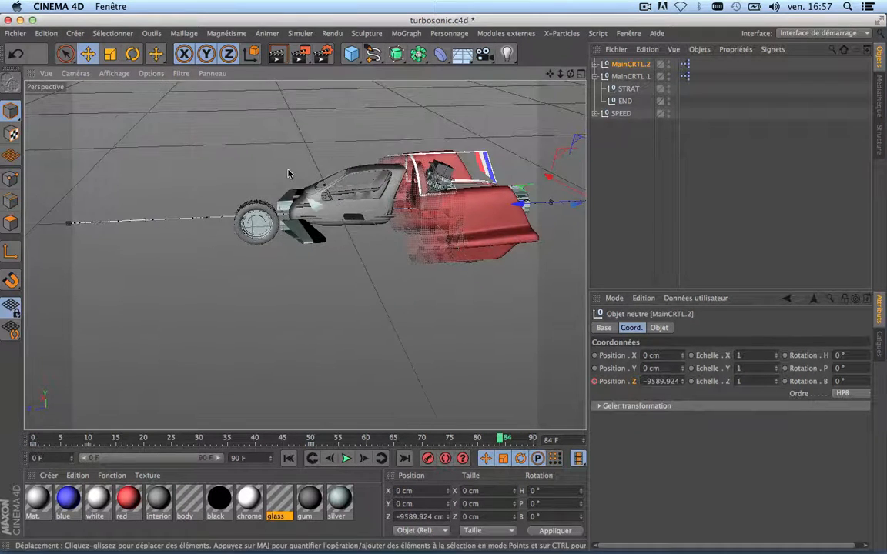
pyautogui.scroll(3, 259, 153)
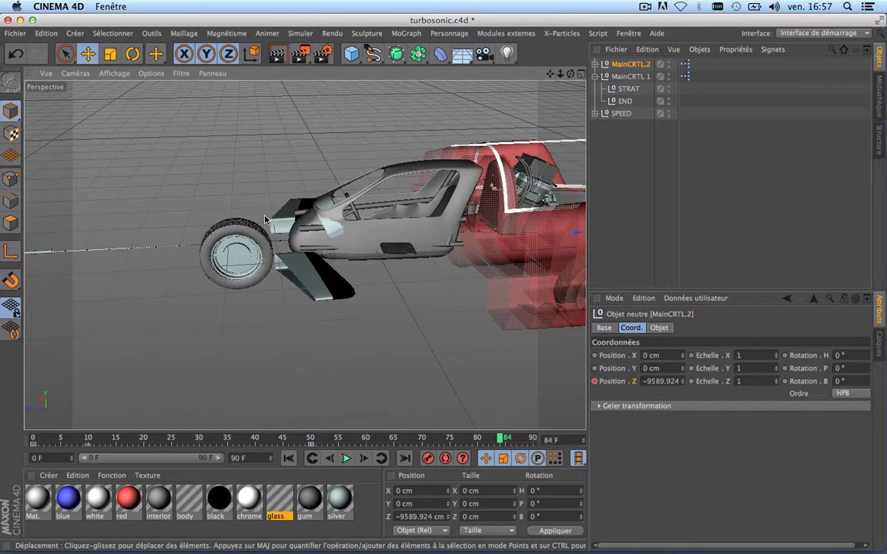
pyautogui.scroll(4, 239, 227)
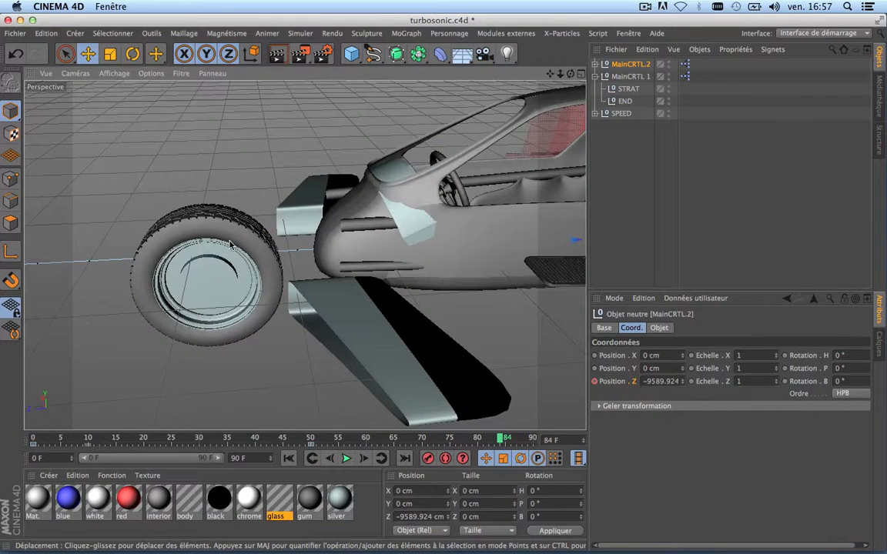
pyautogui.scroll(-5, 229, 244)
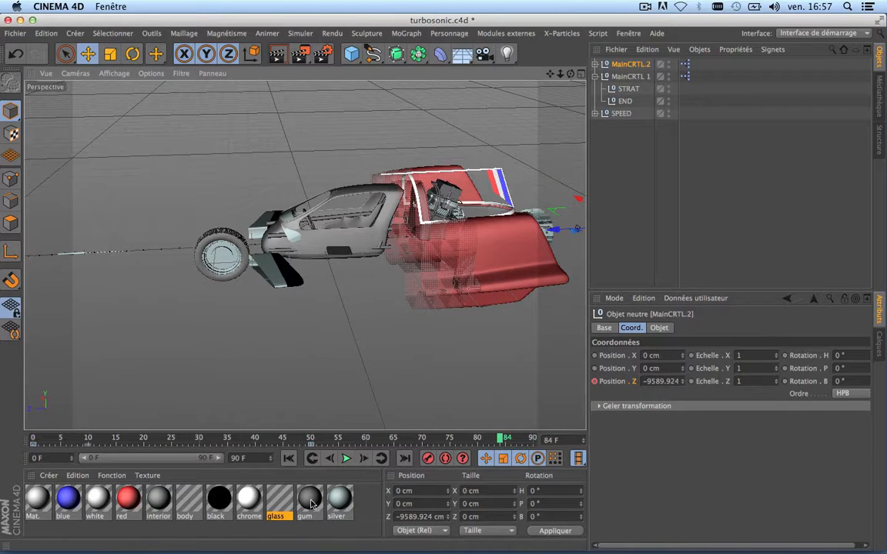
pyautogui.scroll(-3, 325, 239)
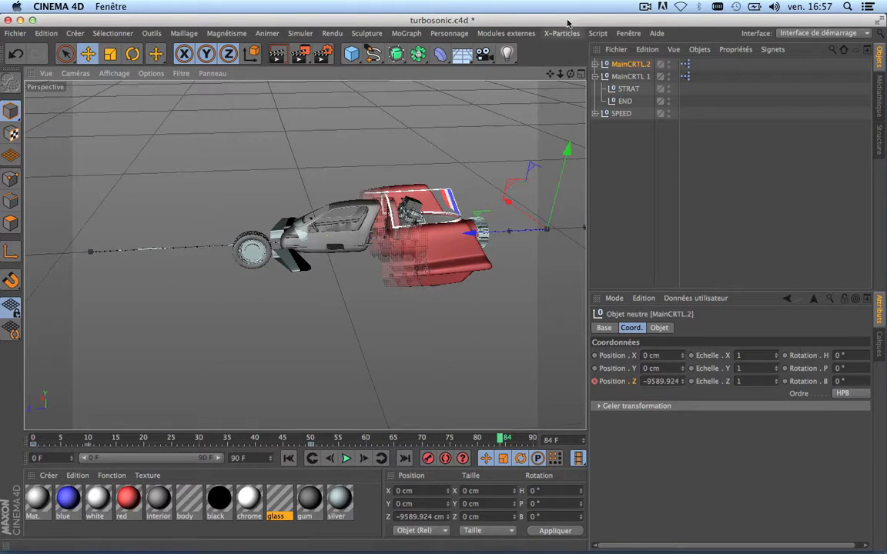
pyautogui.moveTo(550, 74); pyautogui.dragTo(496, 104)
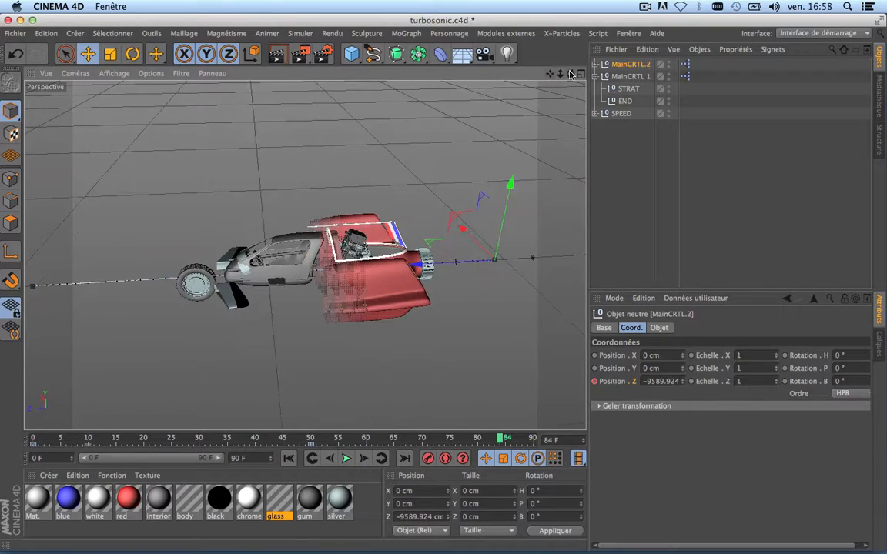
pyautogui.moveTo(571, 73); pyautogui.dragTo(639, 76)
pyautogui.moveTo(550, 73); pyautogui.dragTo(708, 64)
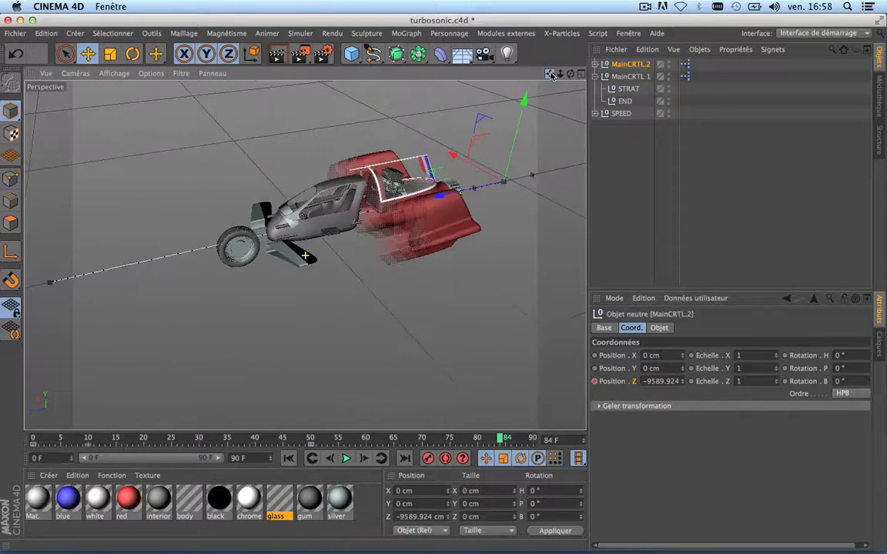
pyautogui.scroll(-4, 356, 193)
pyautogui.scroll(6, 355, 194)
pyautogui.scroll(5, 354, 194)
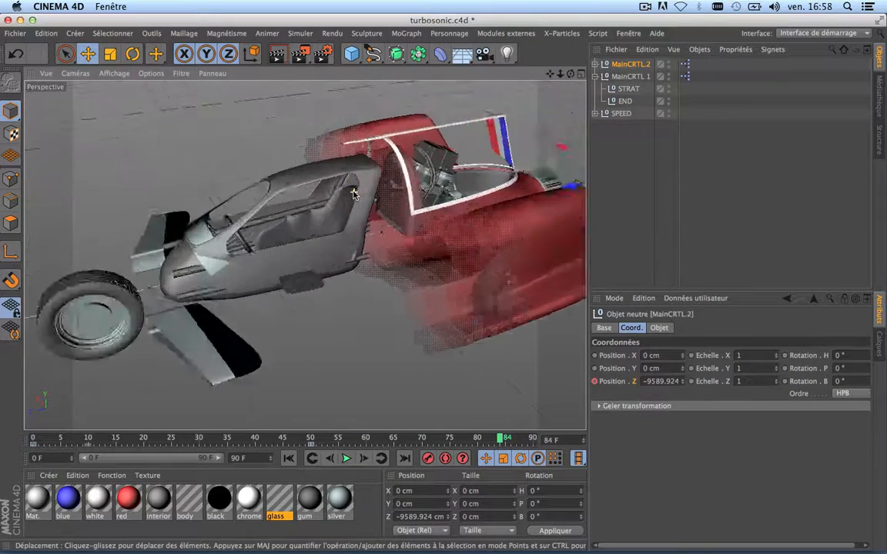
pyautogui.scroll(-7, 354, 194)
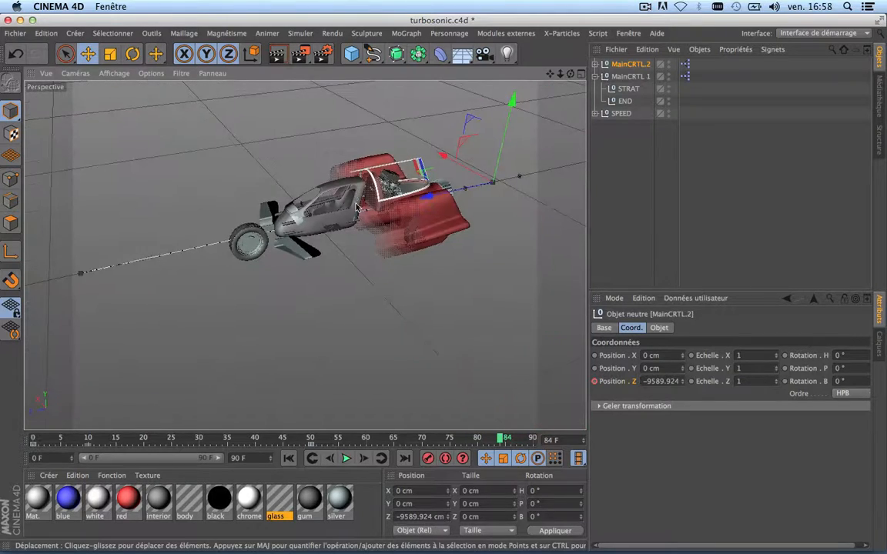
pyautogui.scroll(-3, 355, 208)
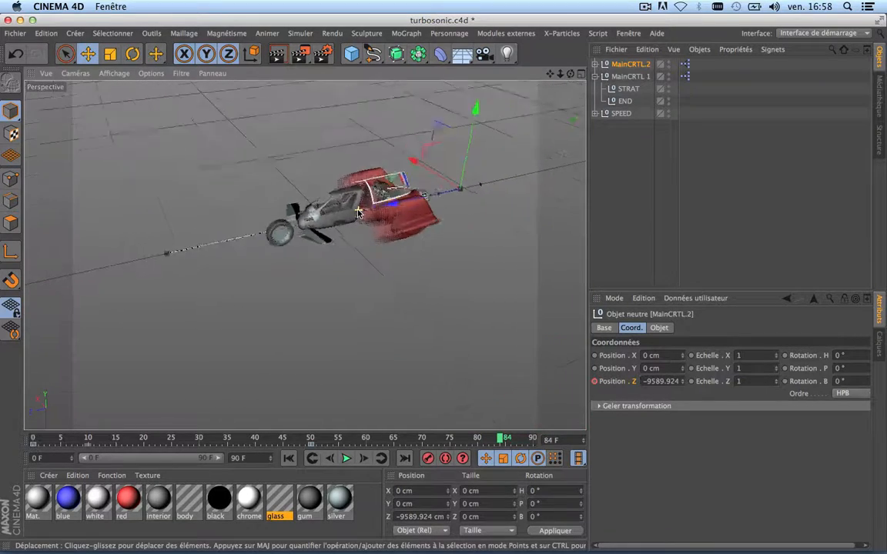
pyautogui.scroll(6, 355, 208)
pyautogui.moveTo(570, 74); pyautogui.dragTo(570, 123)
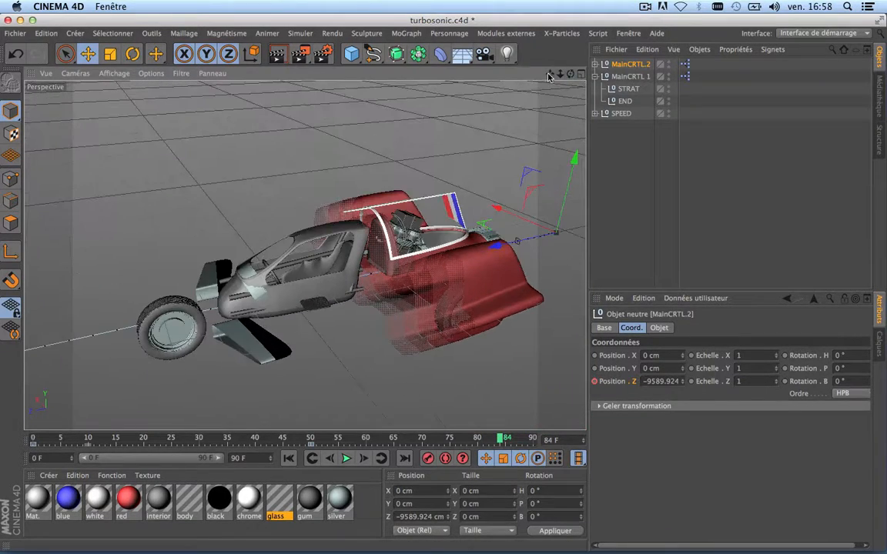
pyautogui.moveTo(550, 74); pyautogui.dragTo(352, 158)
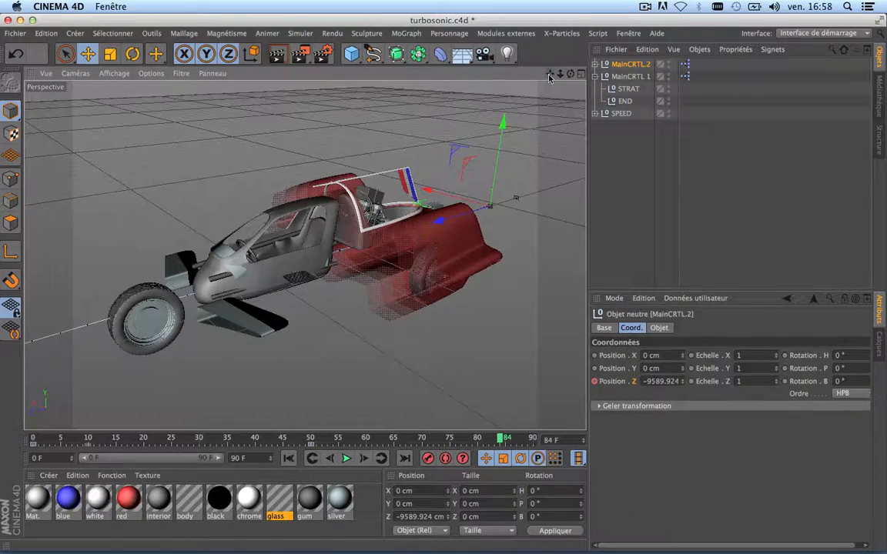
pyautogui.scroll(-6, 299, 208)
pyautogui.scroll(8, 299, 208)
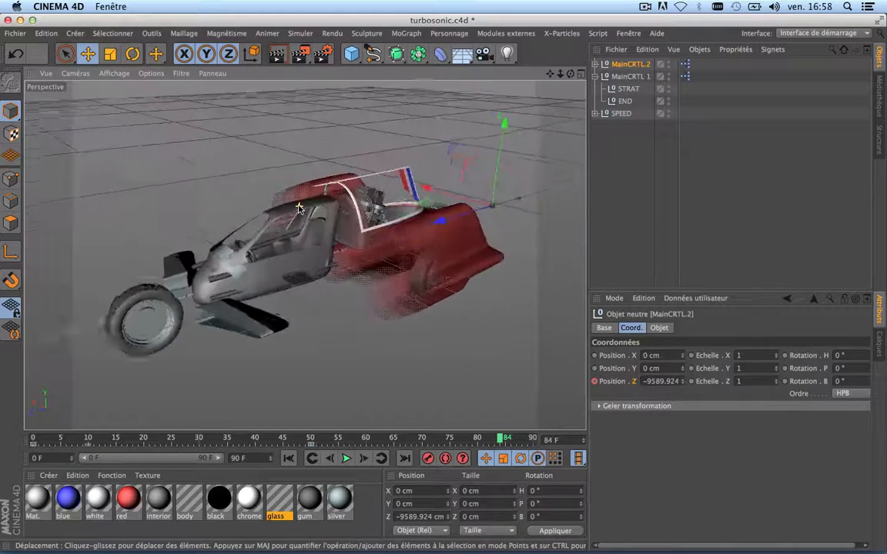
pyautogui.scroll(-6, 299, 208)
pyautogui.moveTo(571, 74); pyautogui.dragTo(496, 71)
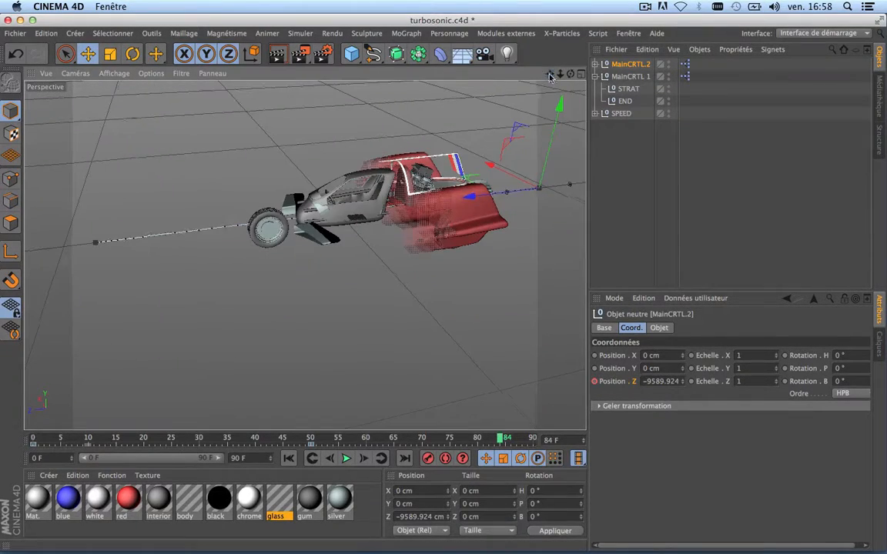
# Step: Review the material tags on SPEED's child objects, and collapse the SPEED and MainCRTL 1 hierarchies
pyautogui.click(595, 113)
pyautogui.scroll(-10, 665, 259)
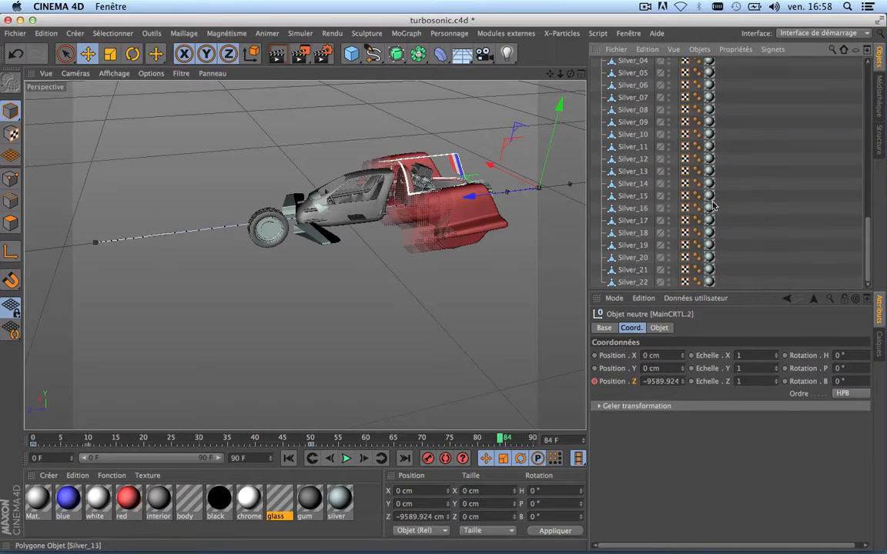
pyautogui.scroll(10, 643, 188)
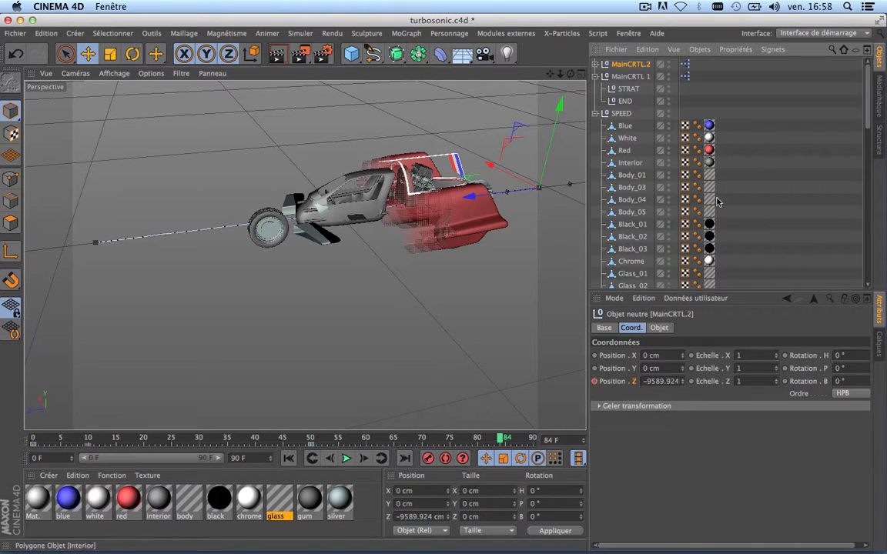
pyautogui.click(595, 113)
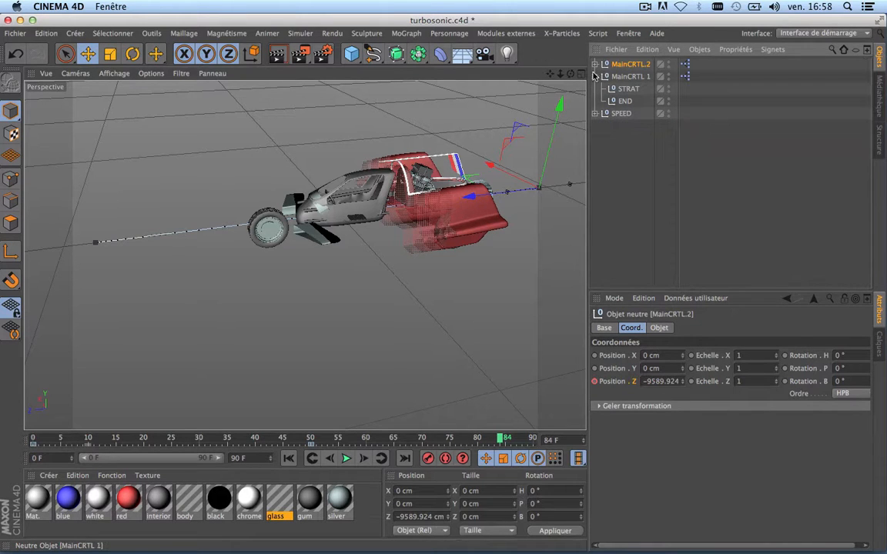
pyautogui.click(595, 77)
# Step: Reframe the whole ship in the perspective view and scrub the fade back to frame 56
pyautogui.scroll(-3, 389, 292)
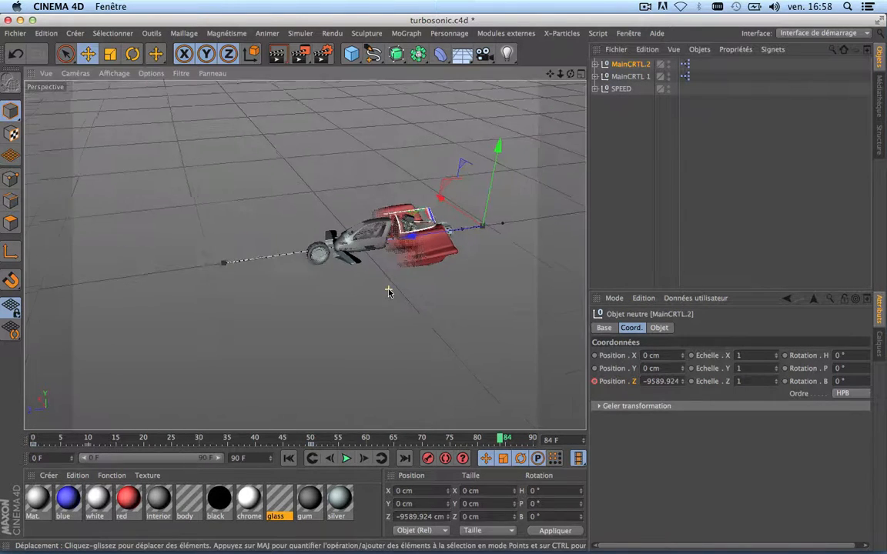
pyautogui.scroll(1, 388, 290)
pyautogui.moveTo(549, 74); pyautogui.dragTo(472, 108)
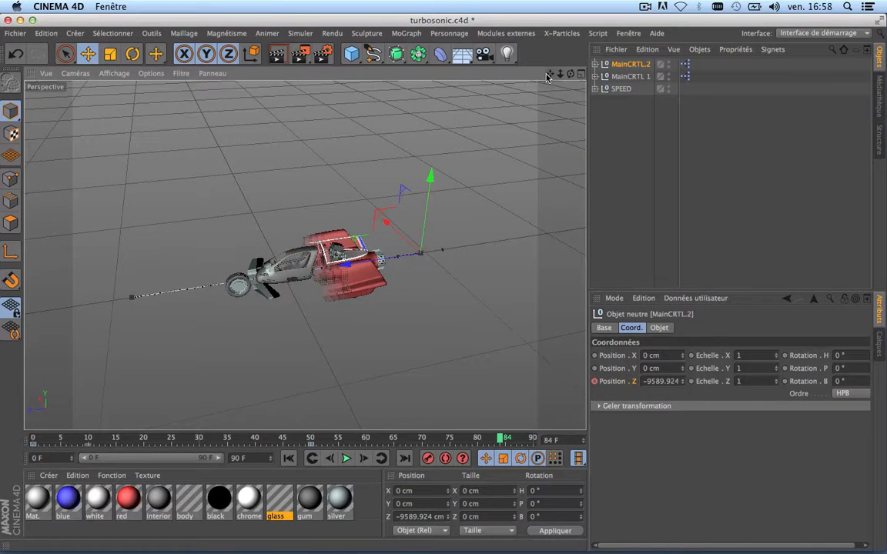
pyautogui.scroll(-2, 410, 174)
pyautogui.scroll(5, 411, 174)
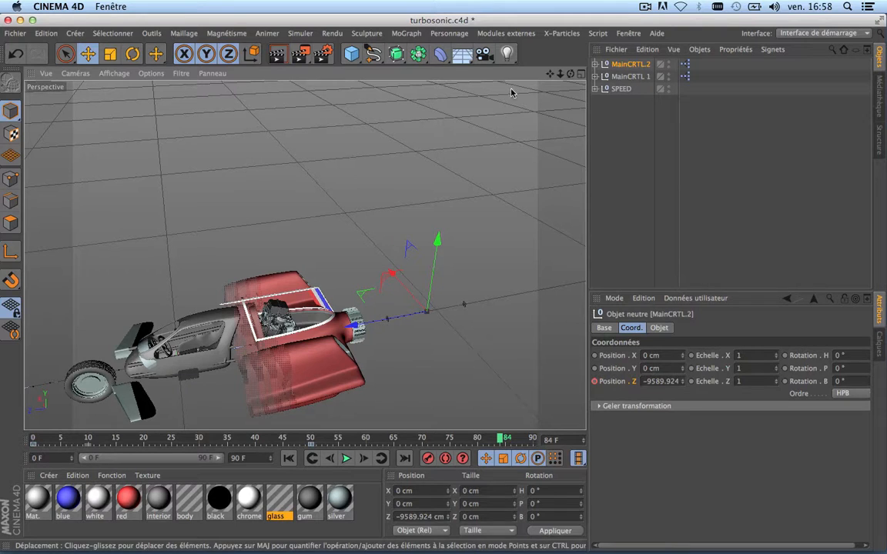
pyautogui.moveTo(550, 75); pyautogui.dragTo(289, 241)
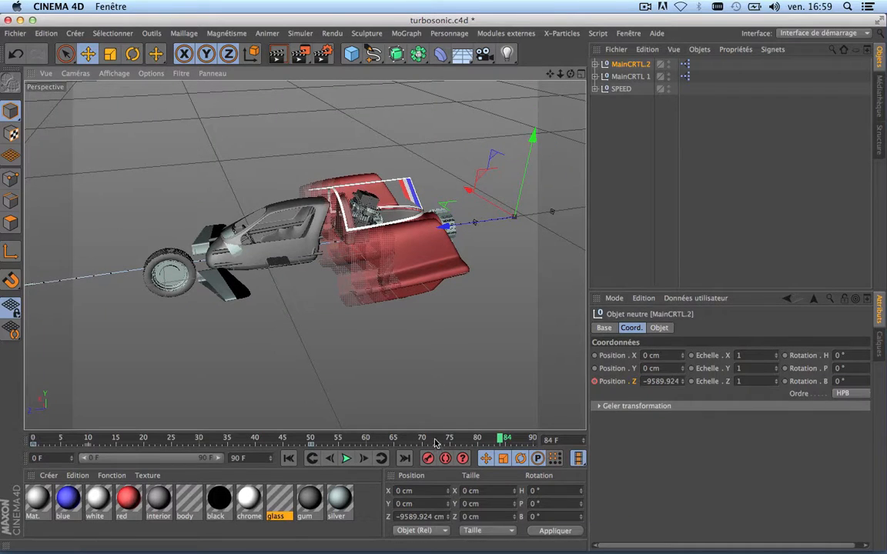
pyautogui.moveTo(420, 438); pyautogui.dragTo(347, 395)
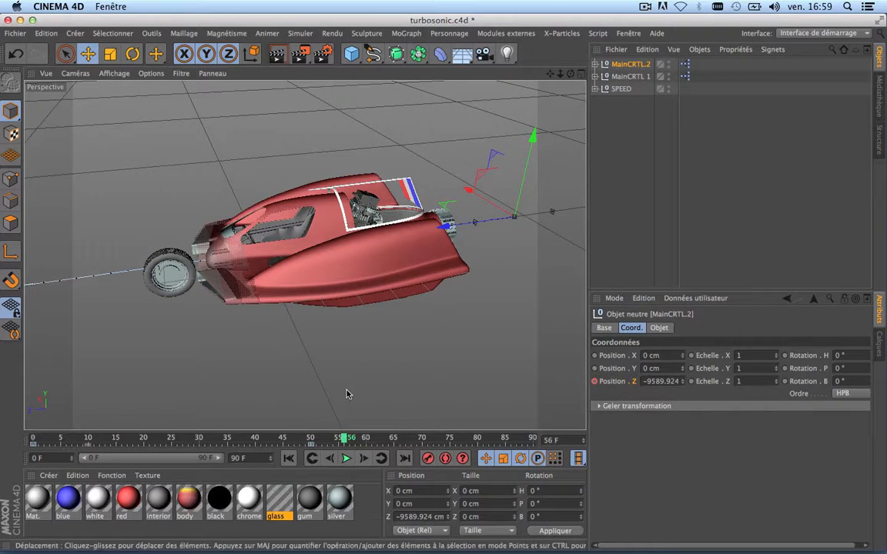